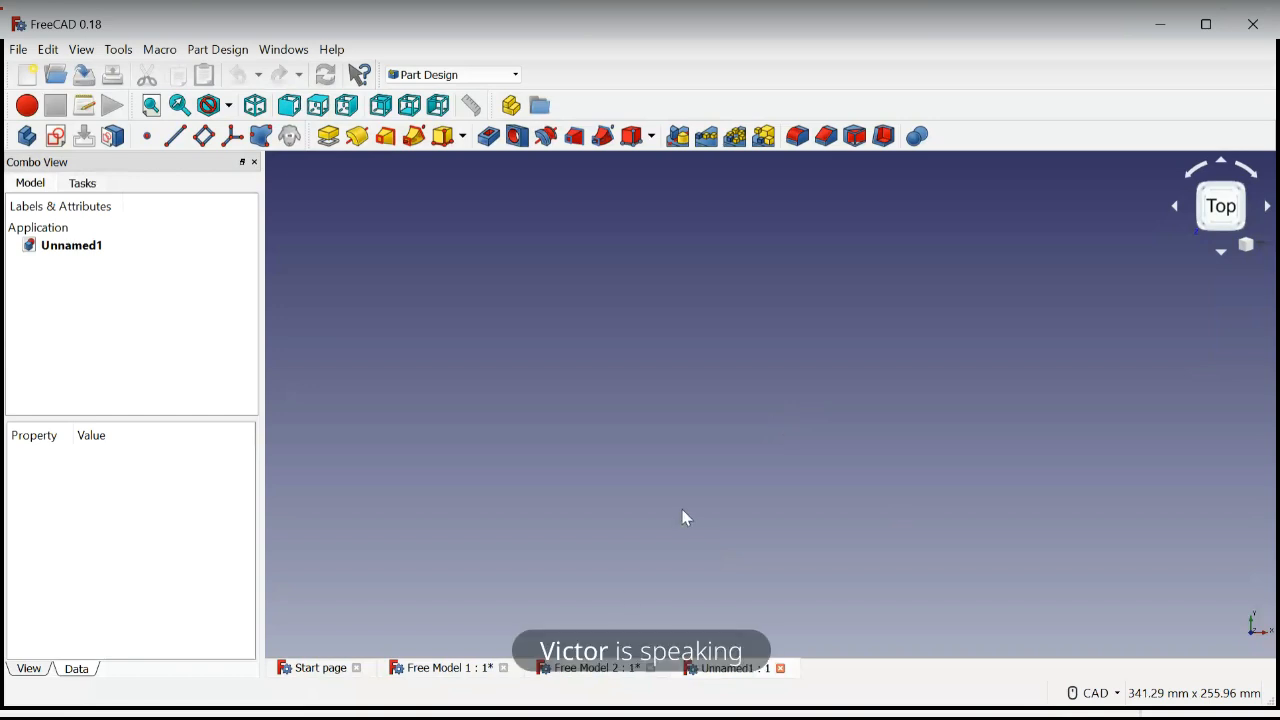
View the finished models in Free Model 2 and Free Model 1, and return to the empty Unnamed1 document
left_click(590, 668)
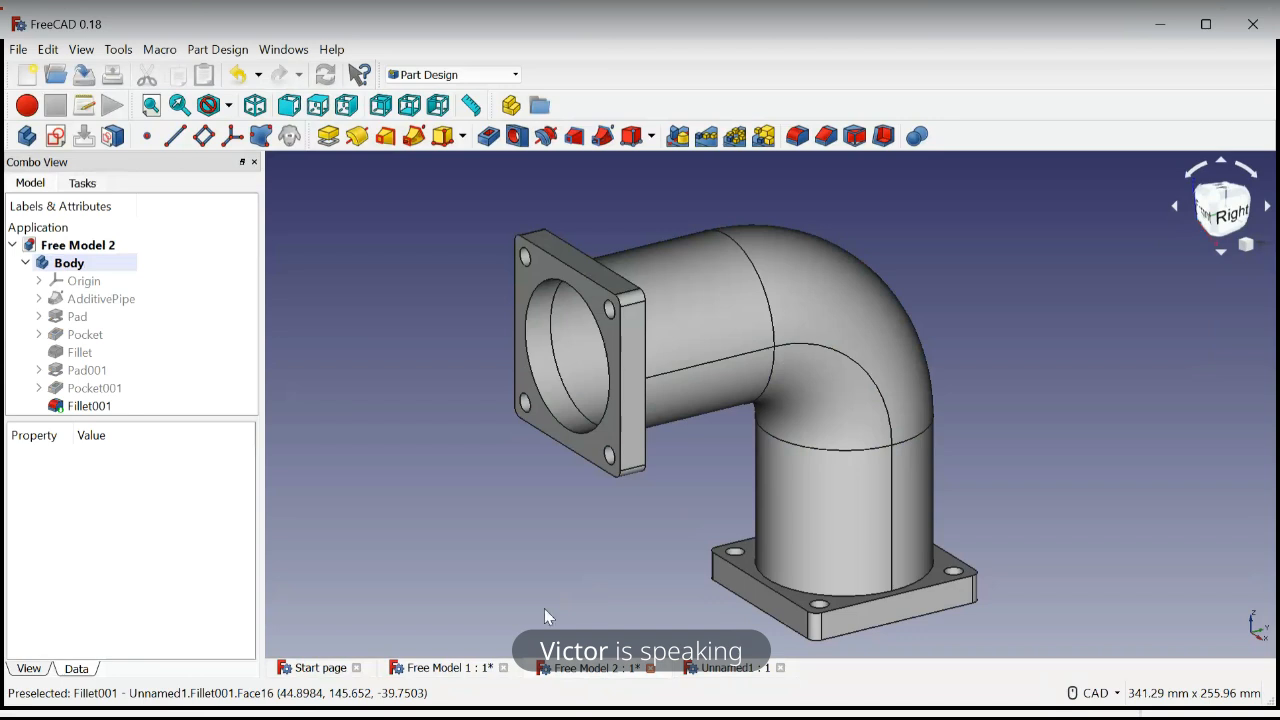
left_click(448, 669)
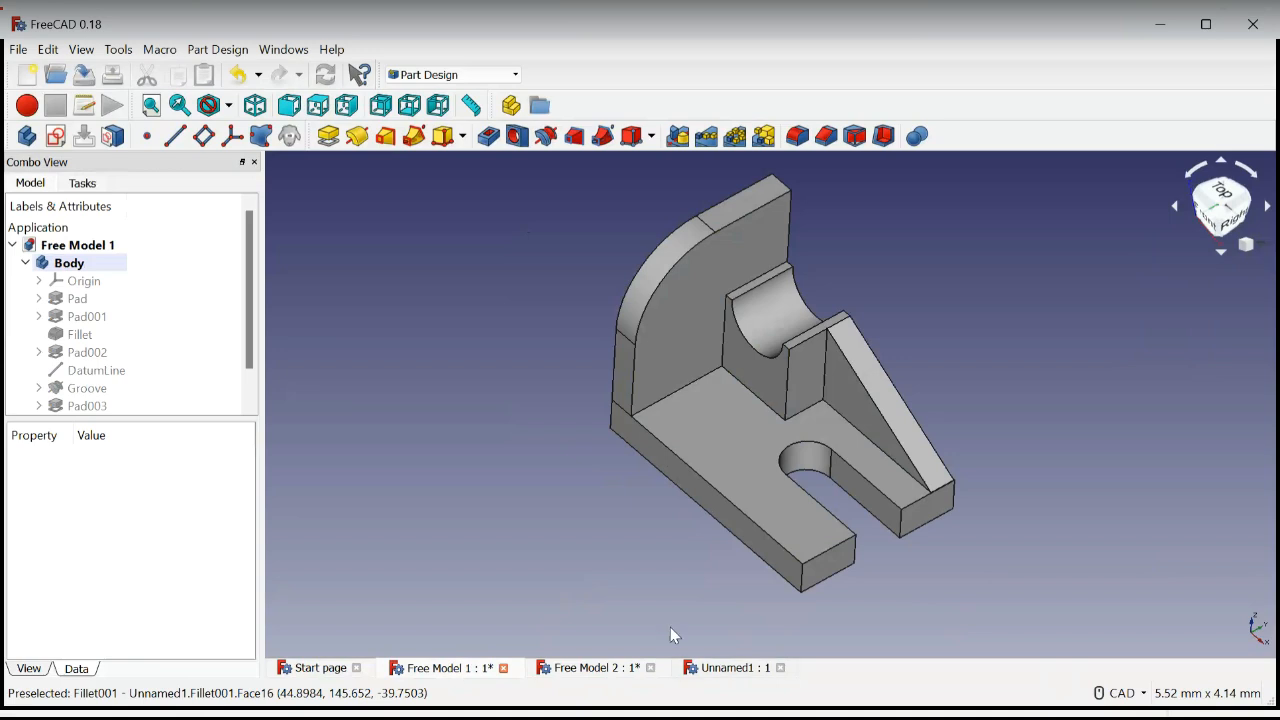
left_click(731, 668)
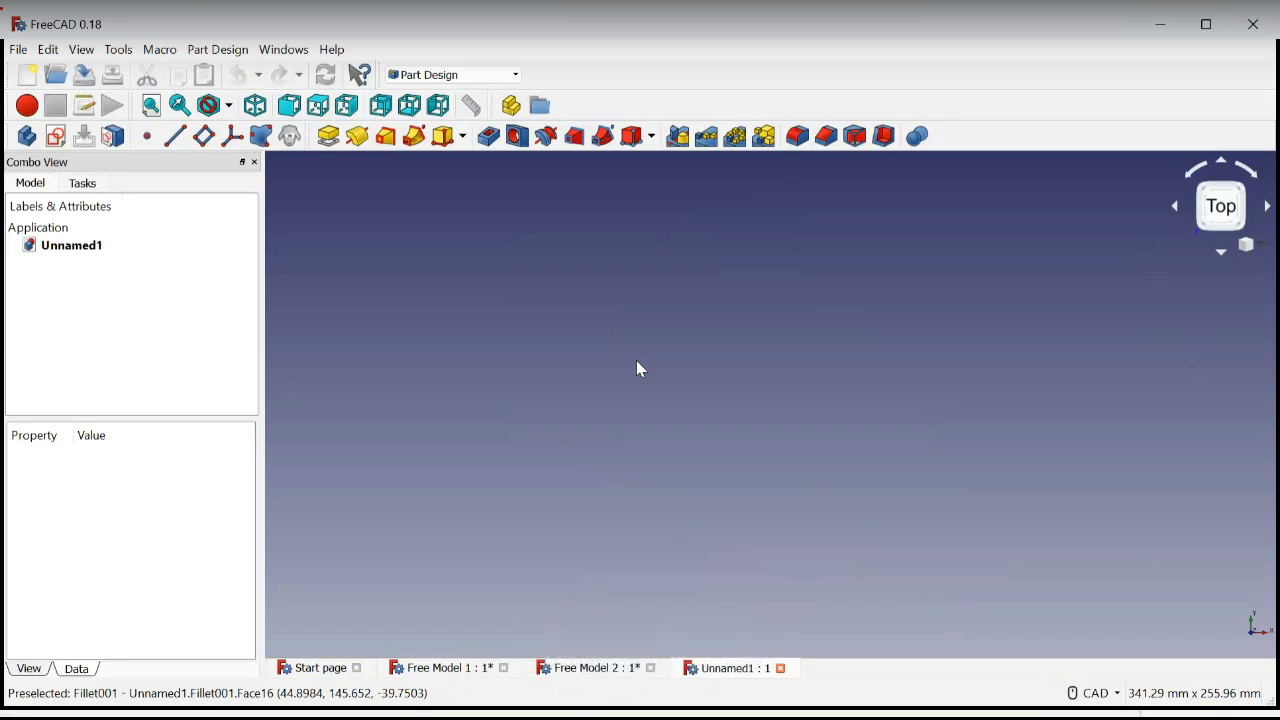
Create a new body and start a sketch in it on the XZ plane
left_click(27, 137)
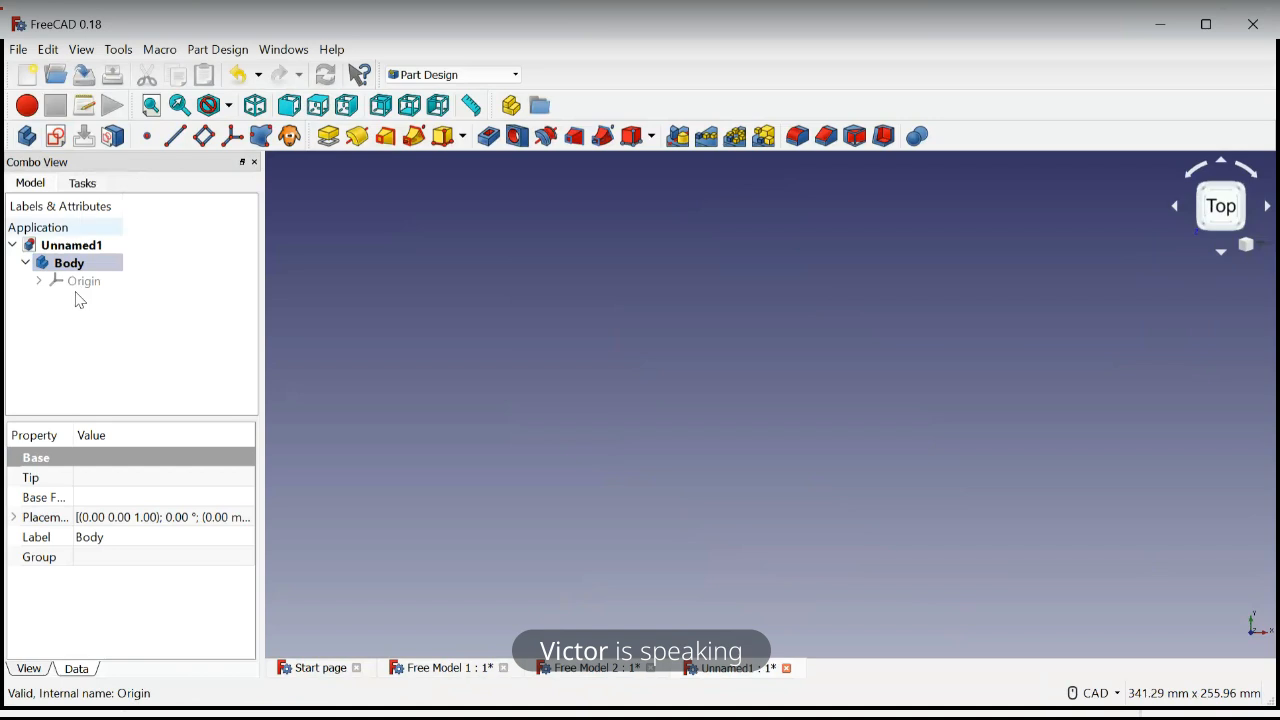
left_click(56, 140)
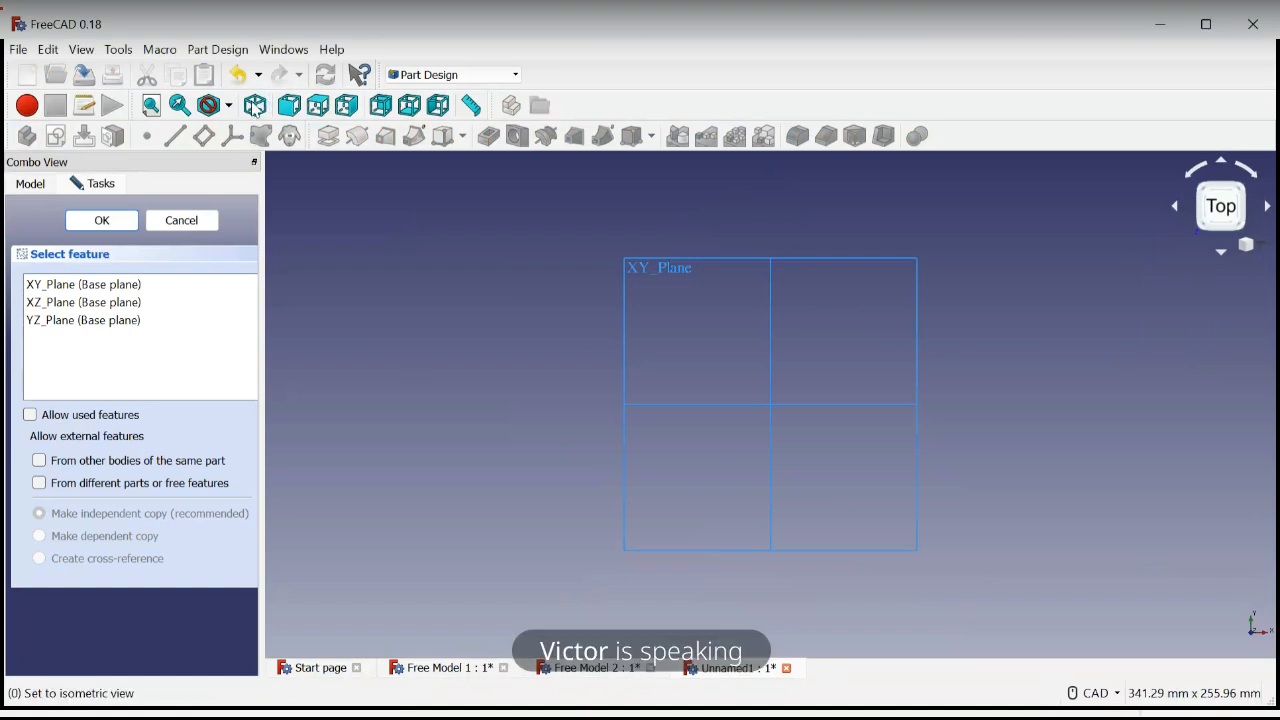
left_click(255, 106)
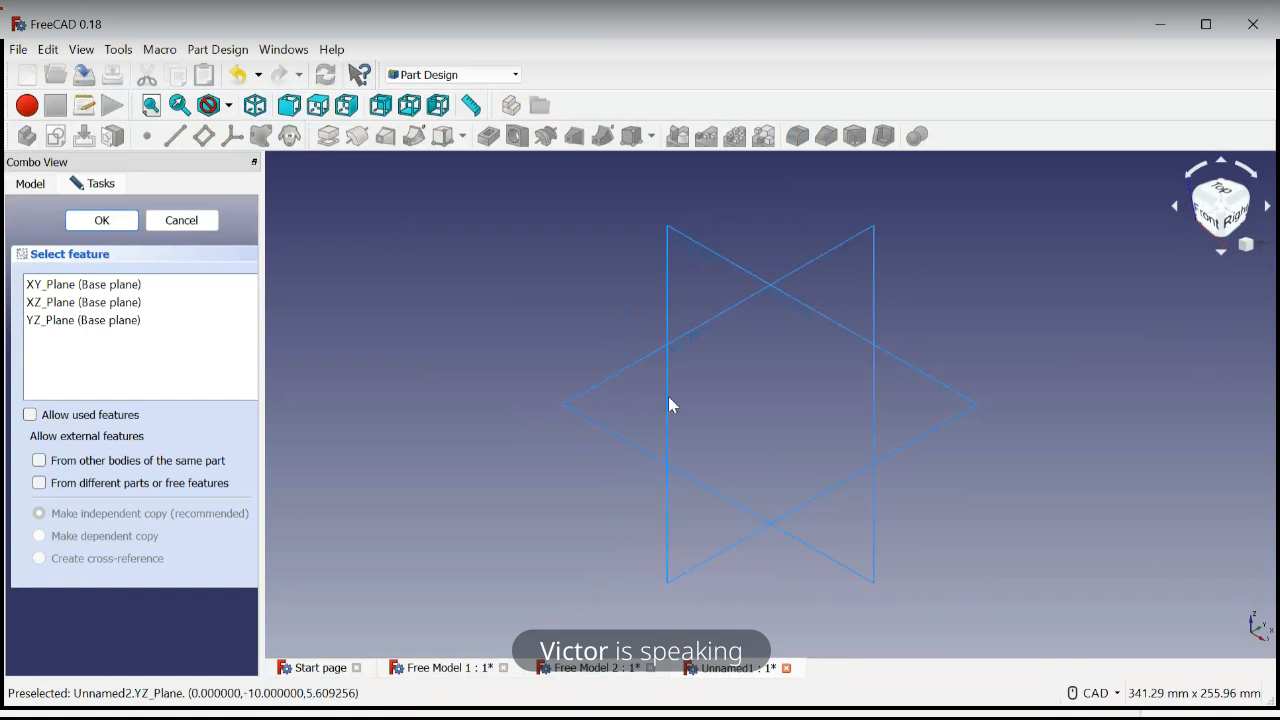
left_click(705, 250)
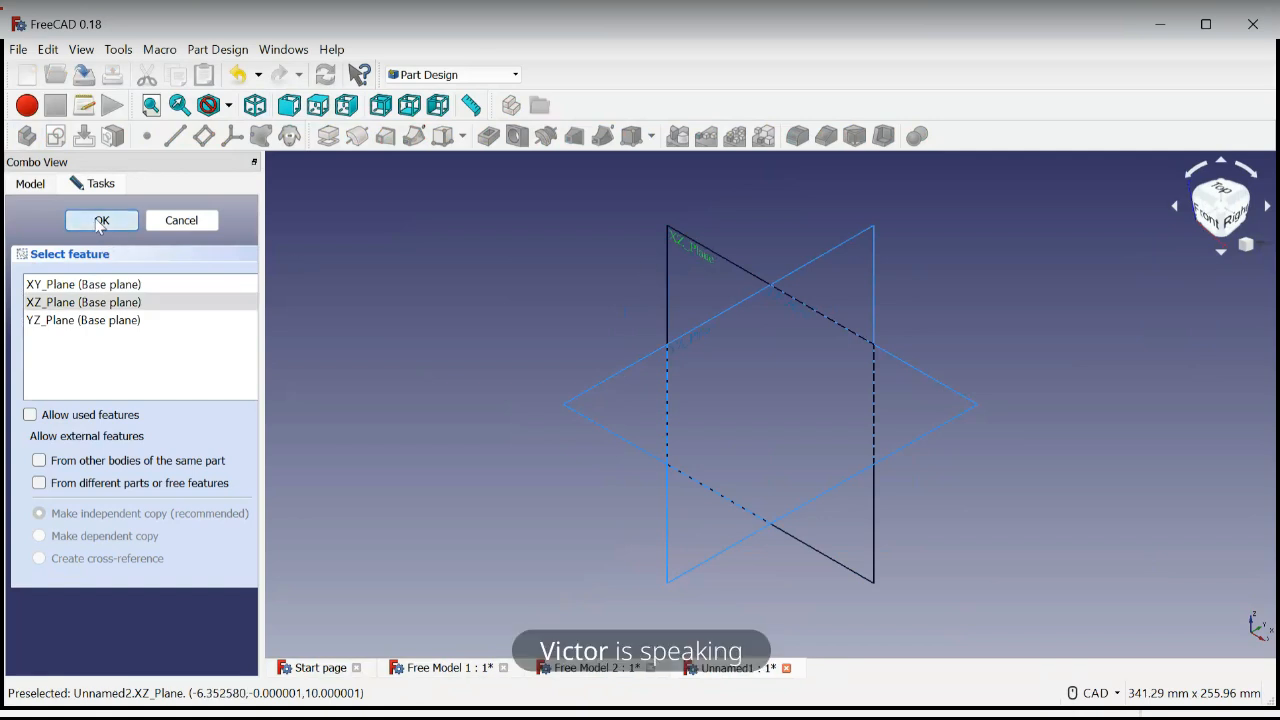
left_click(100, 221)
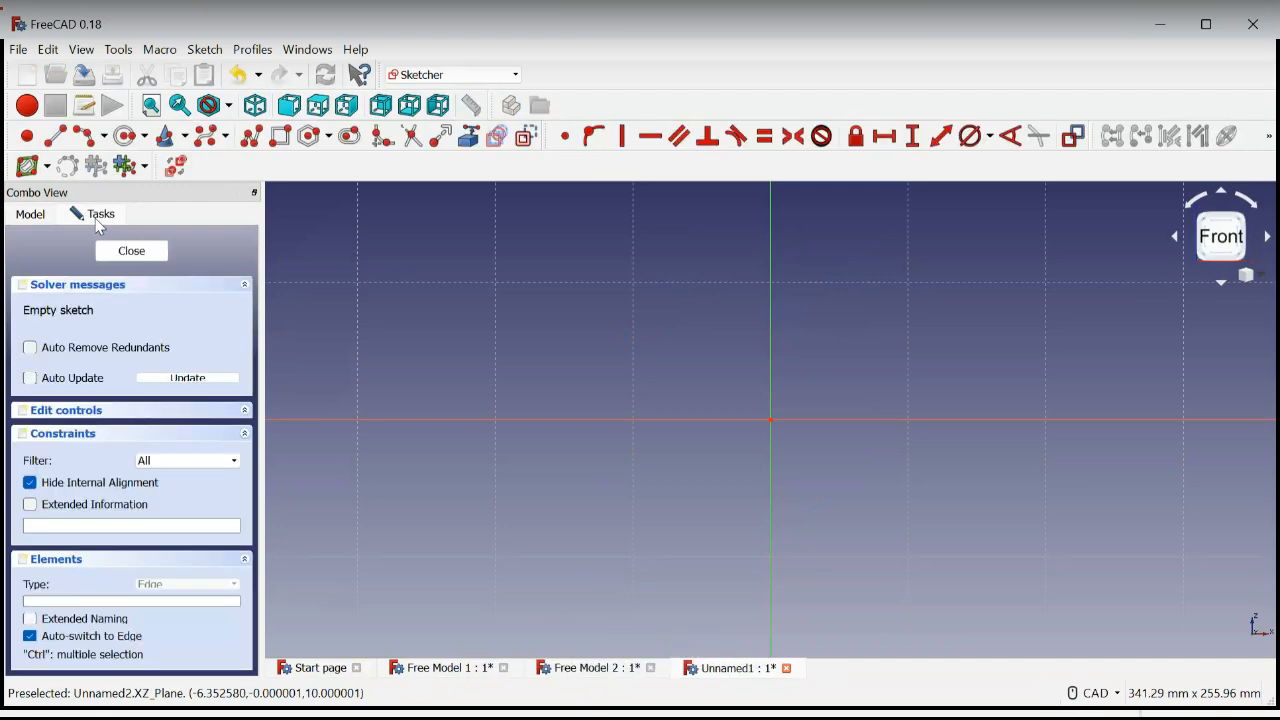
Sketch three circles with radii of about 12.6, 15.4 and 17.7 mm at the upper left, upper right and below the origin
scroll(674, 426, "down", 5)
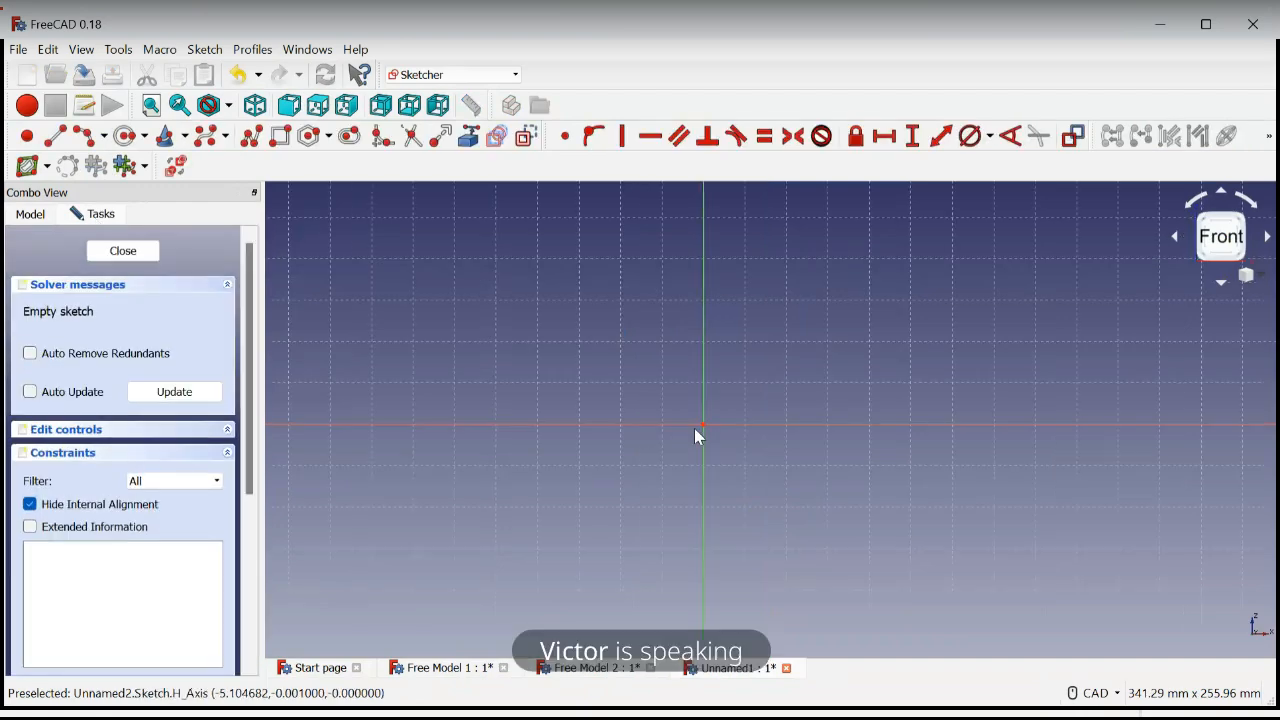
mouse_move(755, 447)
middle_mouse_down()
mouse_move(857, 451)
mouse_move(822, 450)
middle_mouse_up()
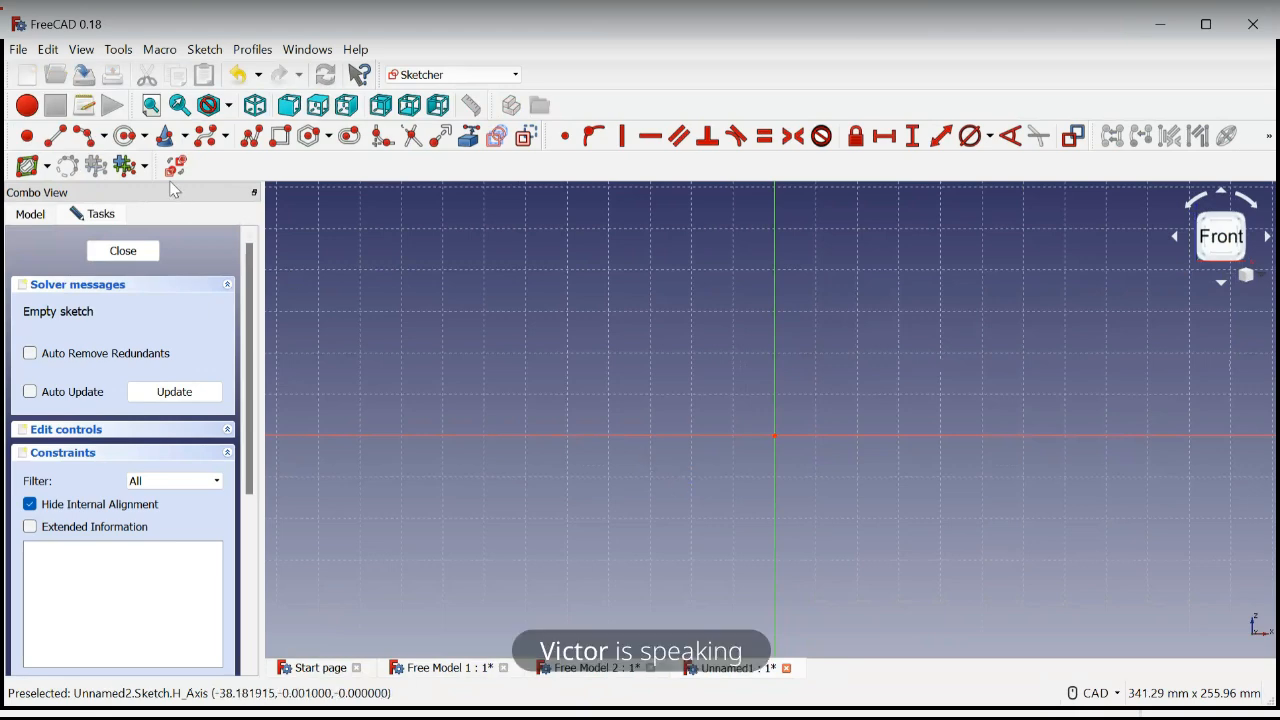
left_click(127, 138)
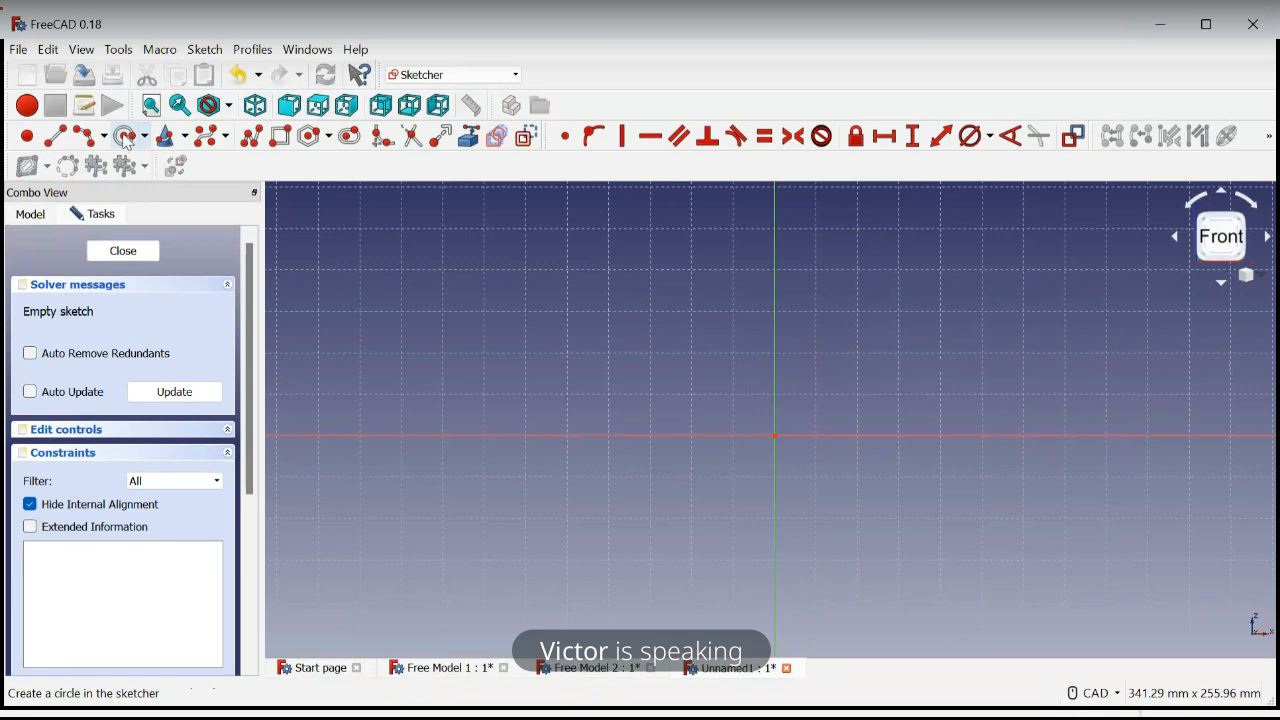
left_click(579, 317)
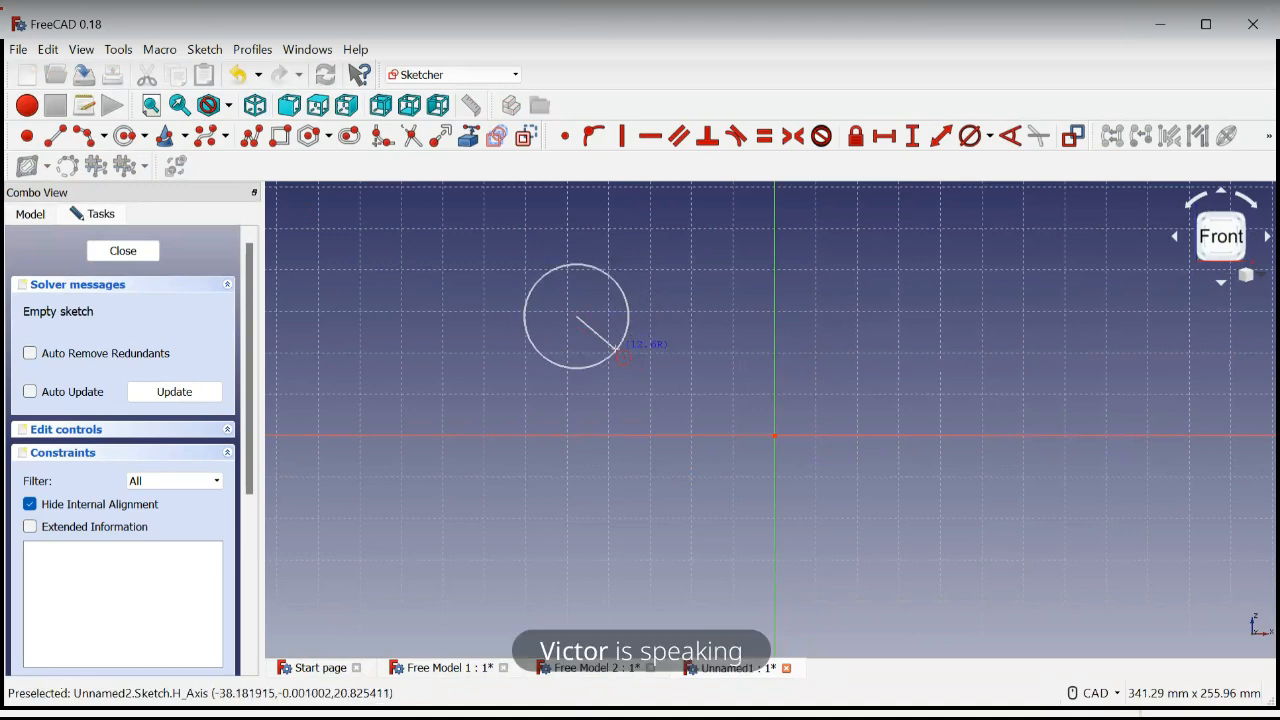
left_click(621, 355)
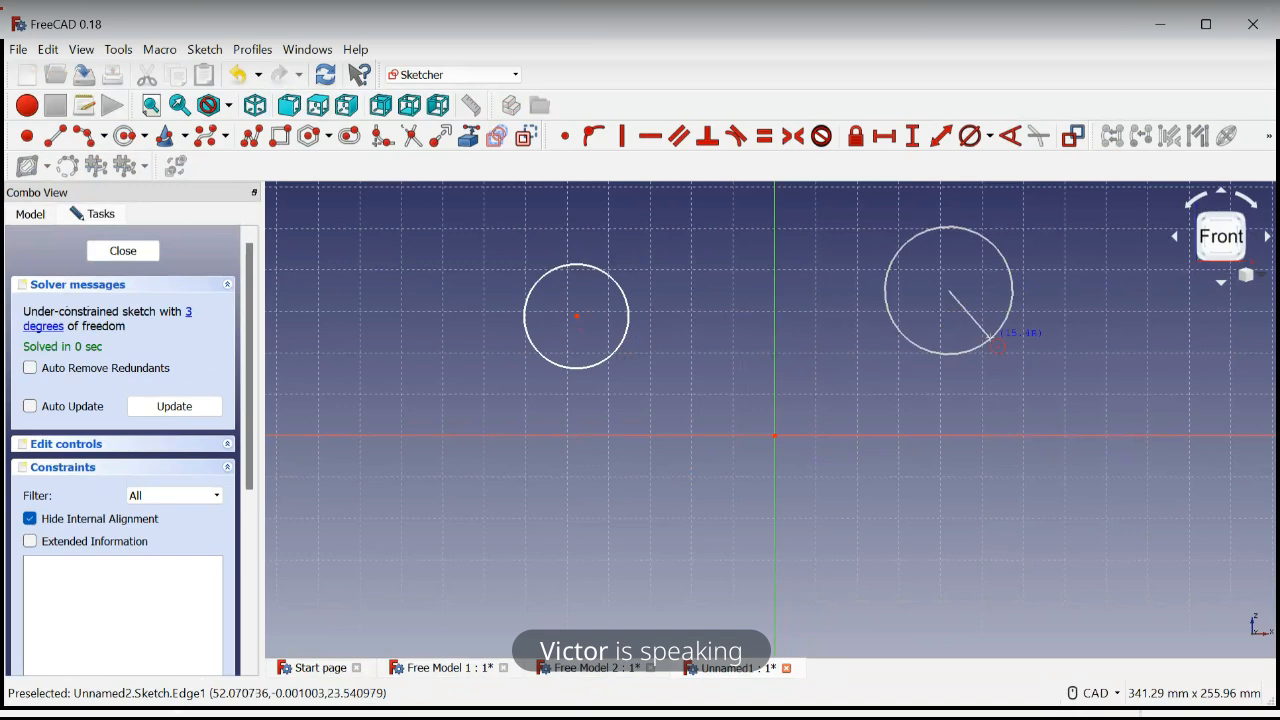
left_click(997, 345)
left_click(750, 538)
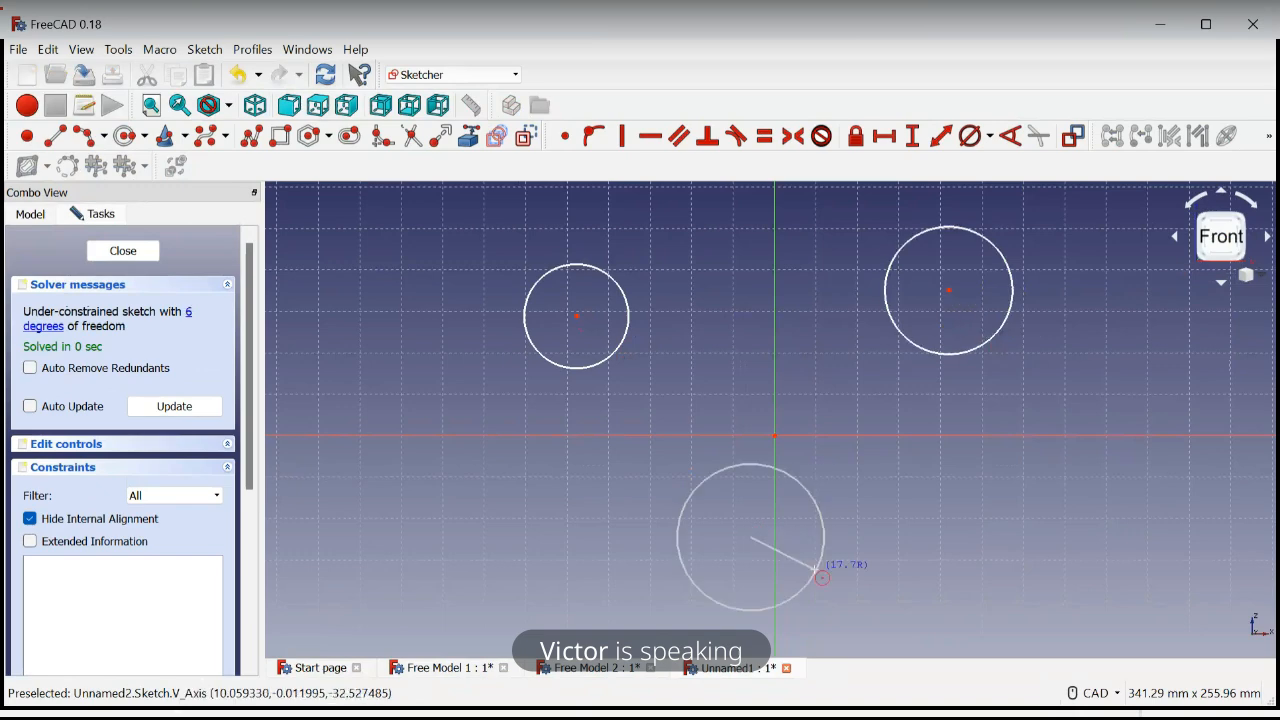
left_click(818, 580)
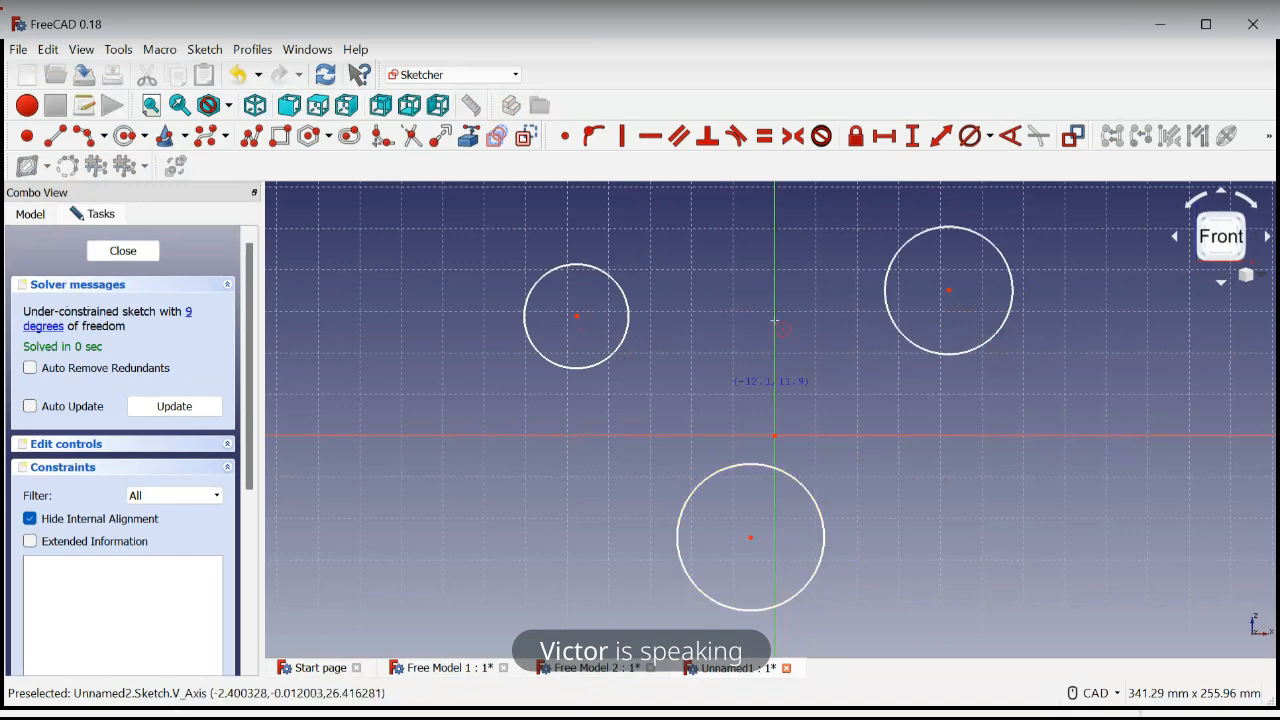
right_click(936, 492)
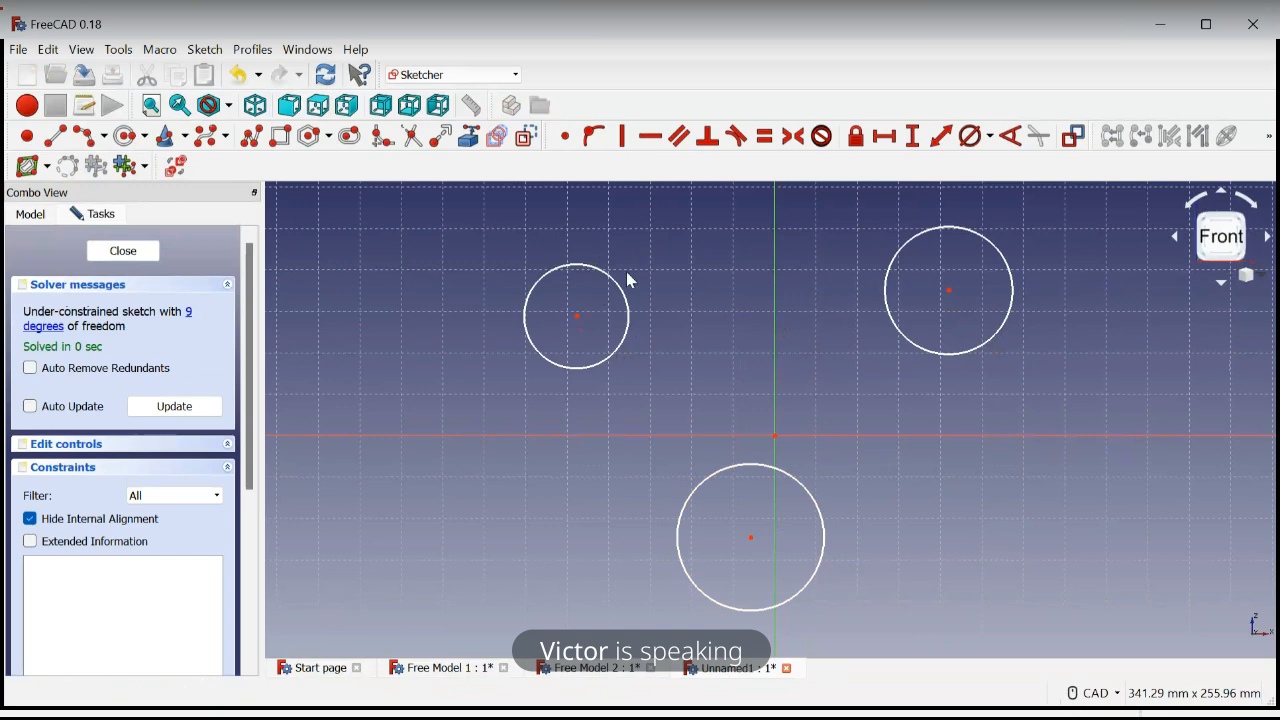
Constrain the diameter of each of the three circles to 20 mm
left_click(992, 141)
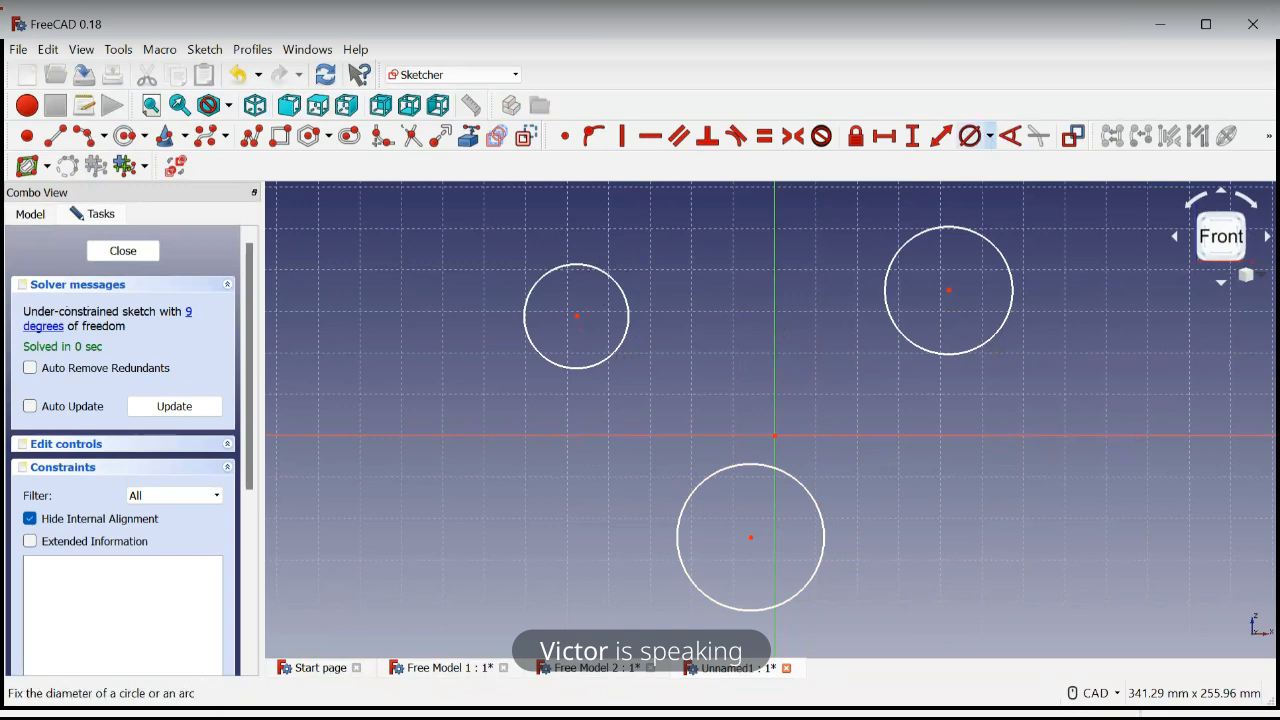
left_click(629, 297)
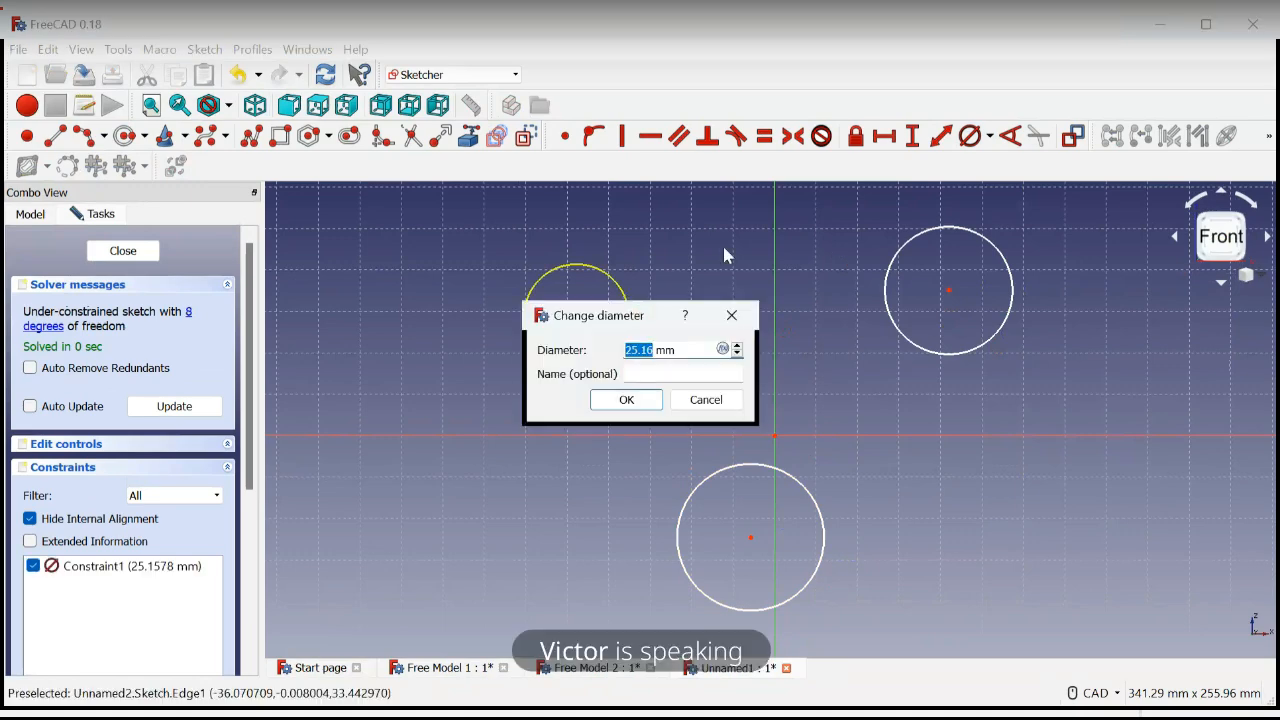
type("20")
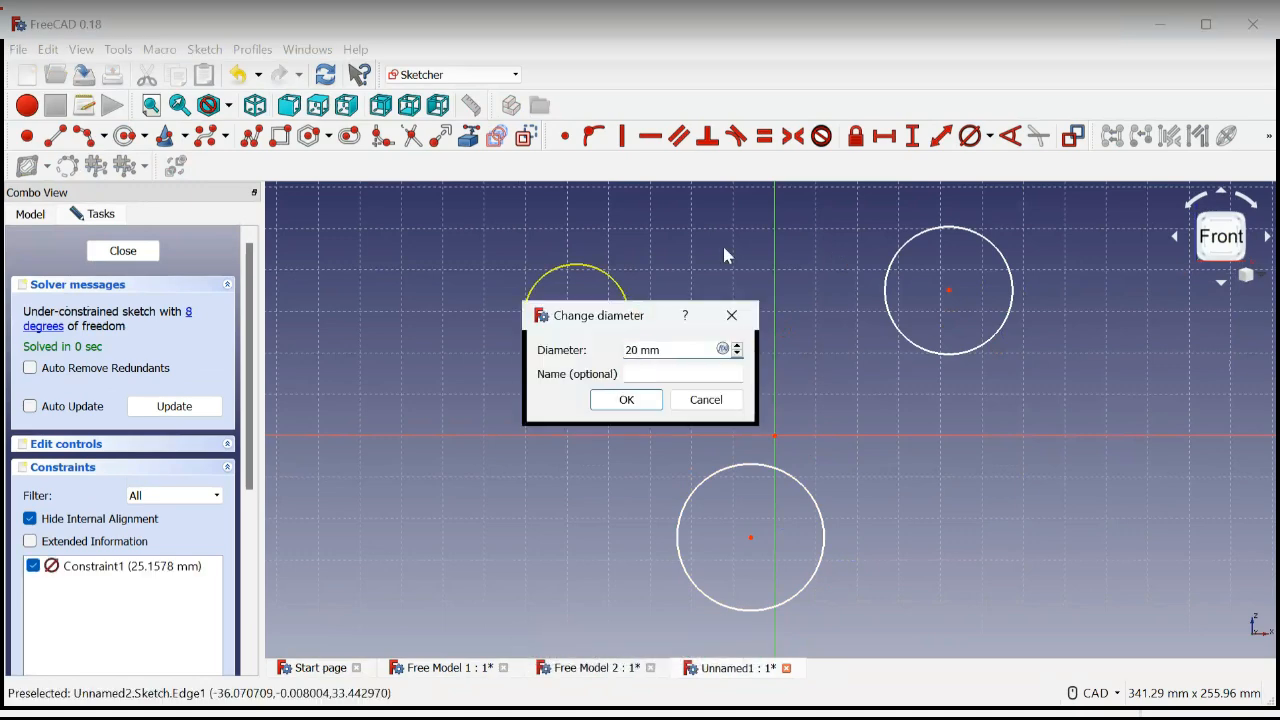
key("Return")
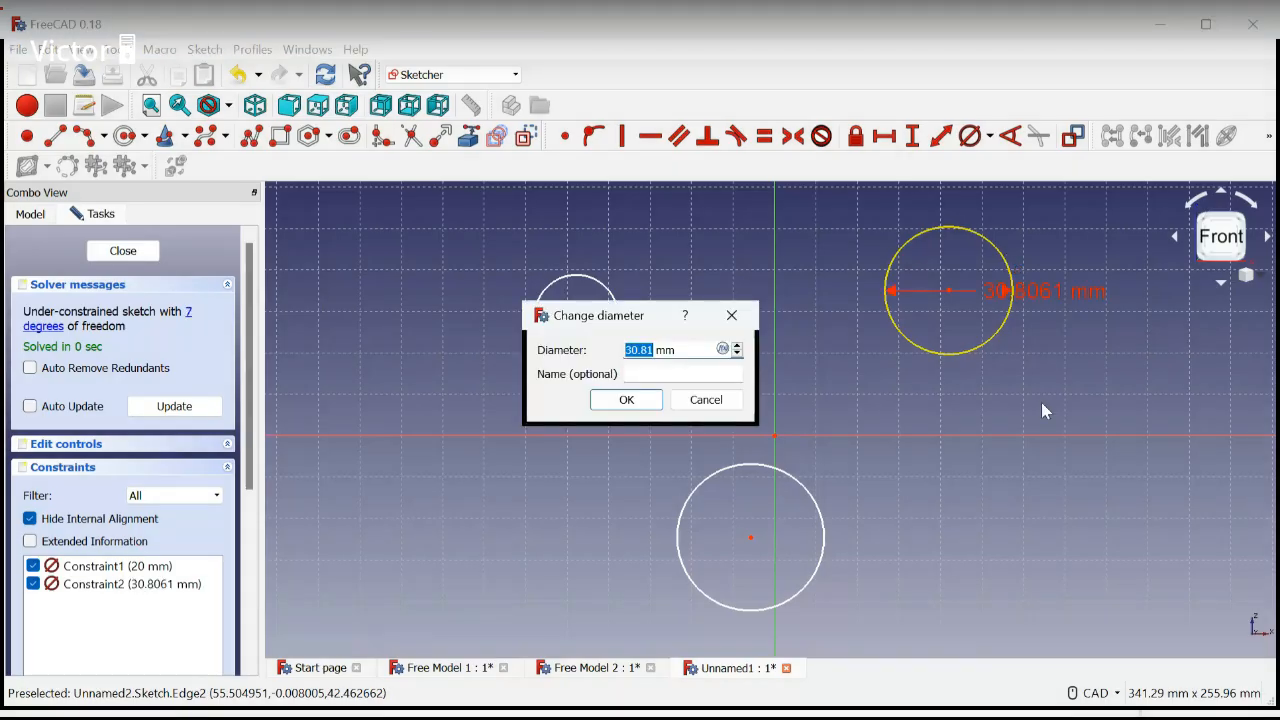
type("20")
key("Return")
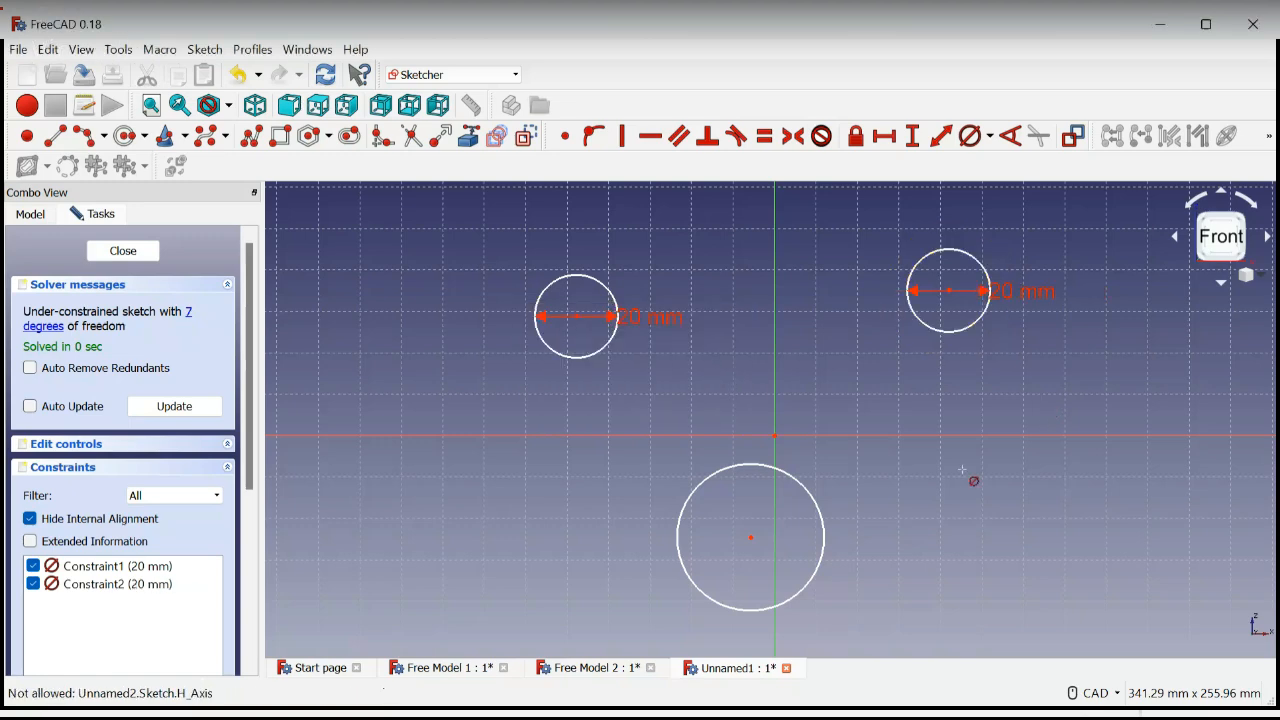
left_click(825, 537)
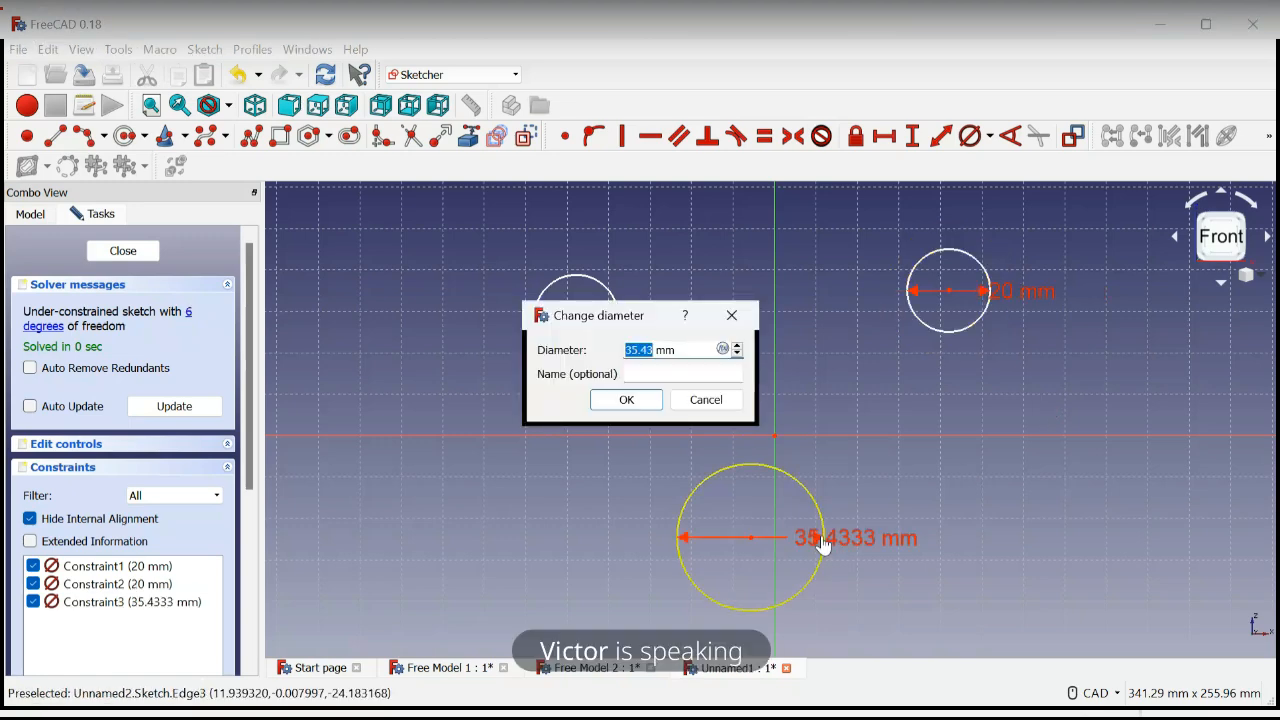
type("20")
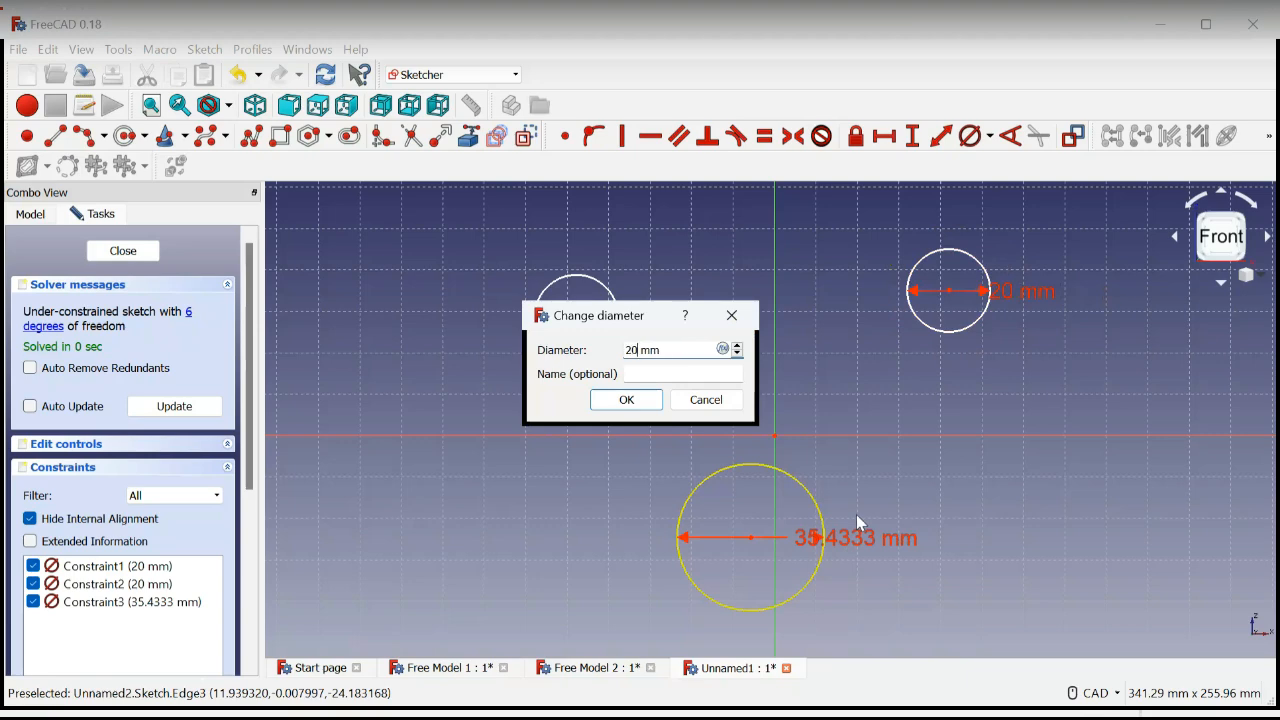
key("Return")
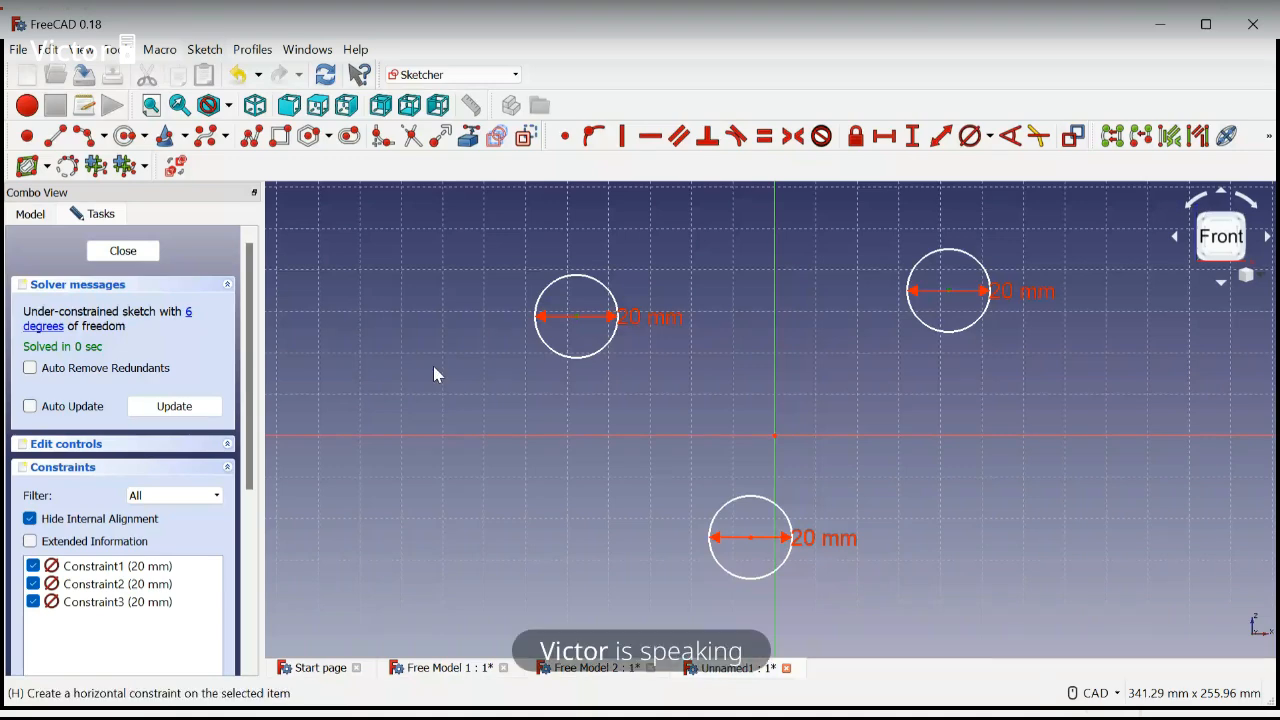
Align the two upper circle centres horizontally and set the lower circle centre's horizontal distance from the origin to 0 mm
key("h")
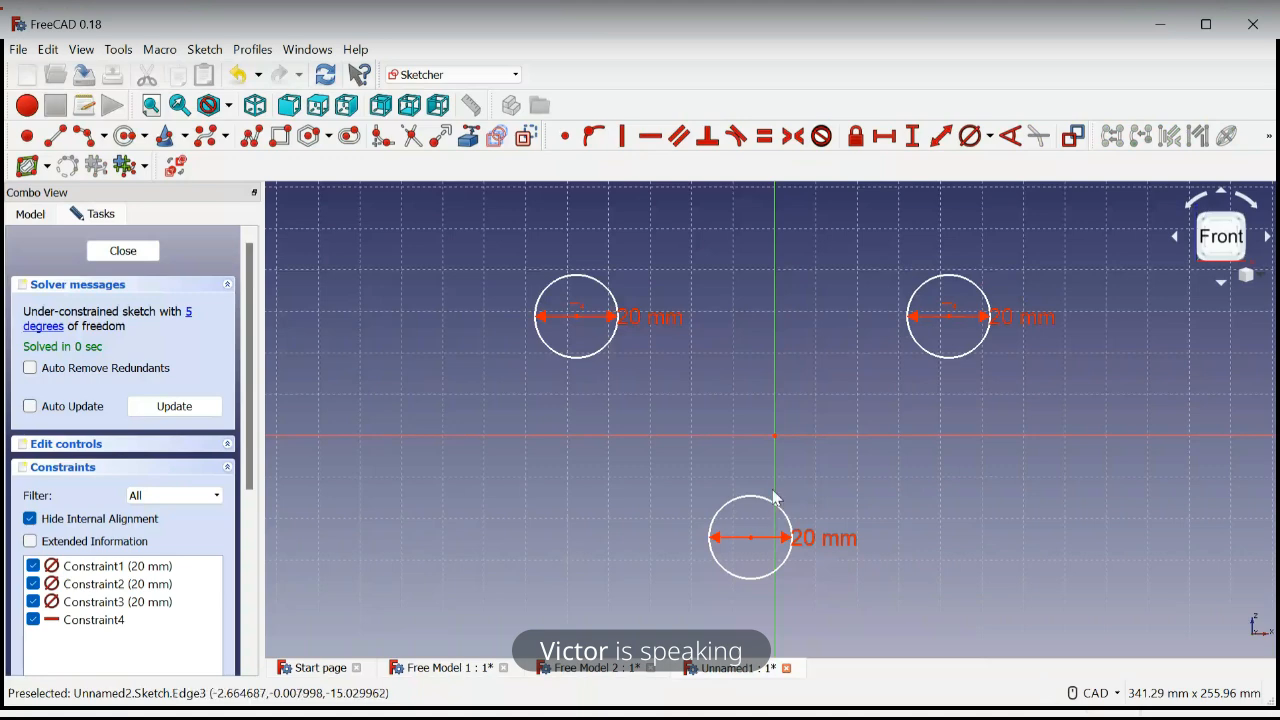
left_click(752, 540)
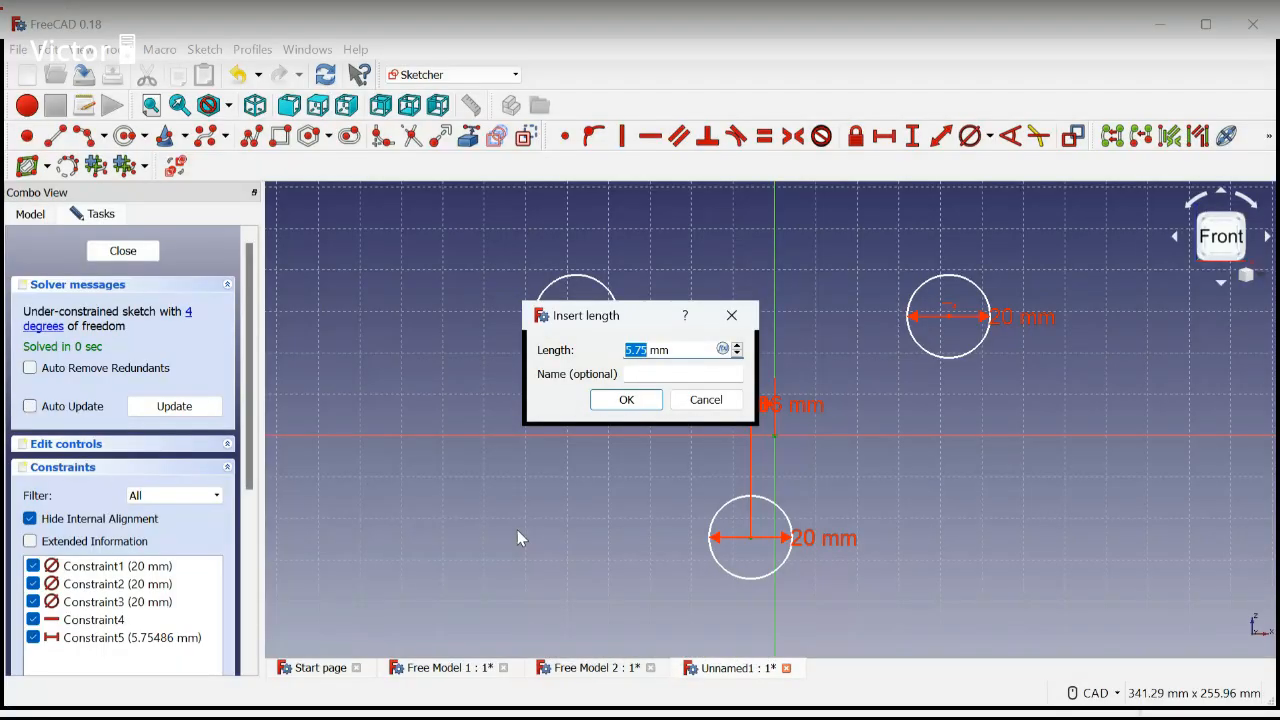
type("0")
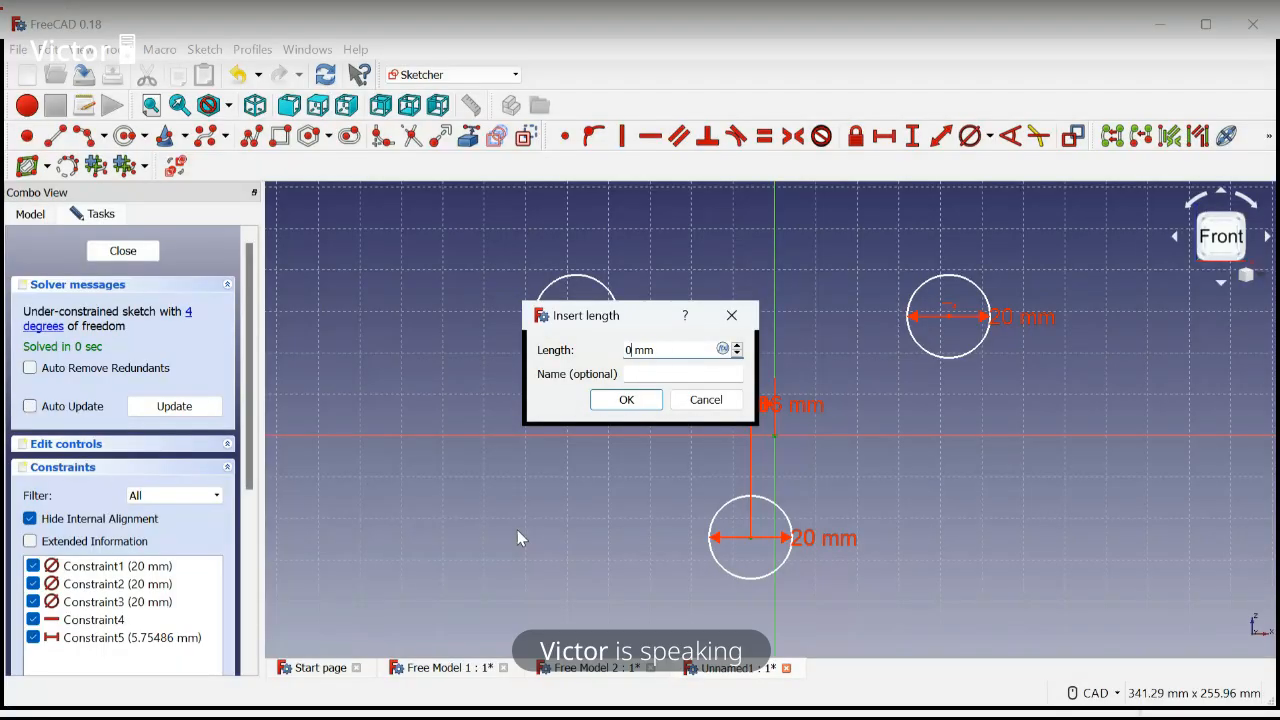
key("Return")
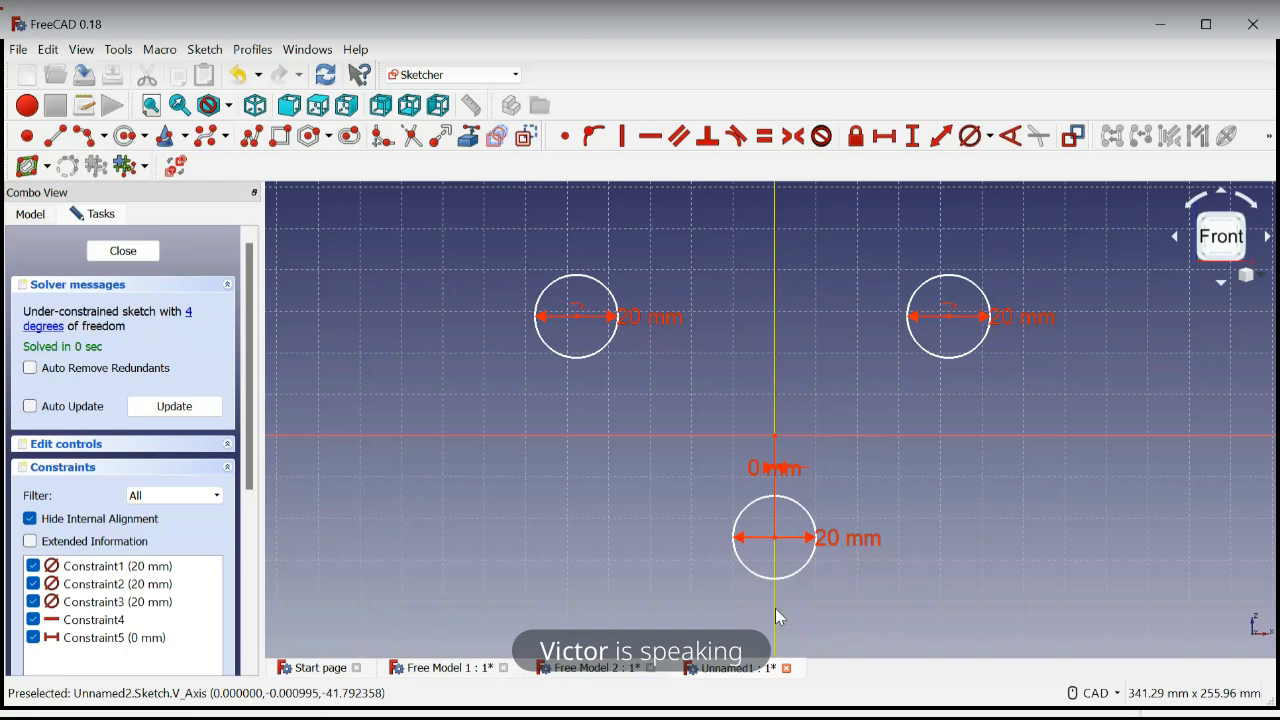
Constrain the horizontal distance between the two upper circle centres to 100 mm
left_click(579, 312)
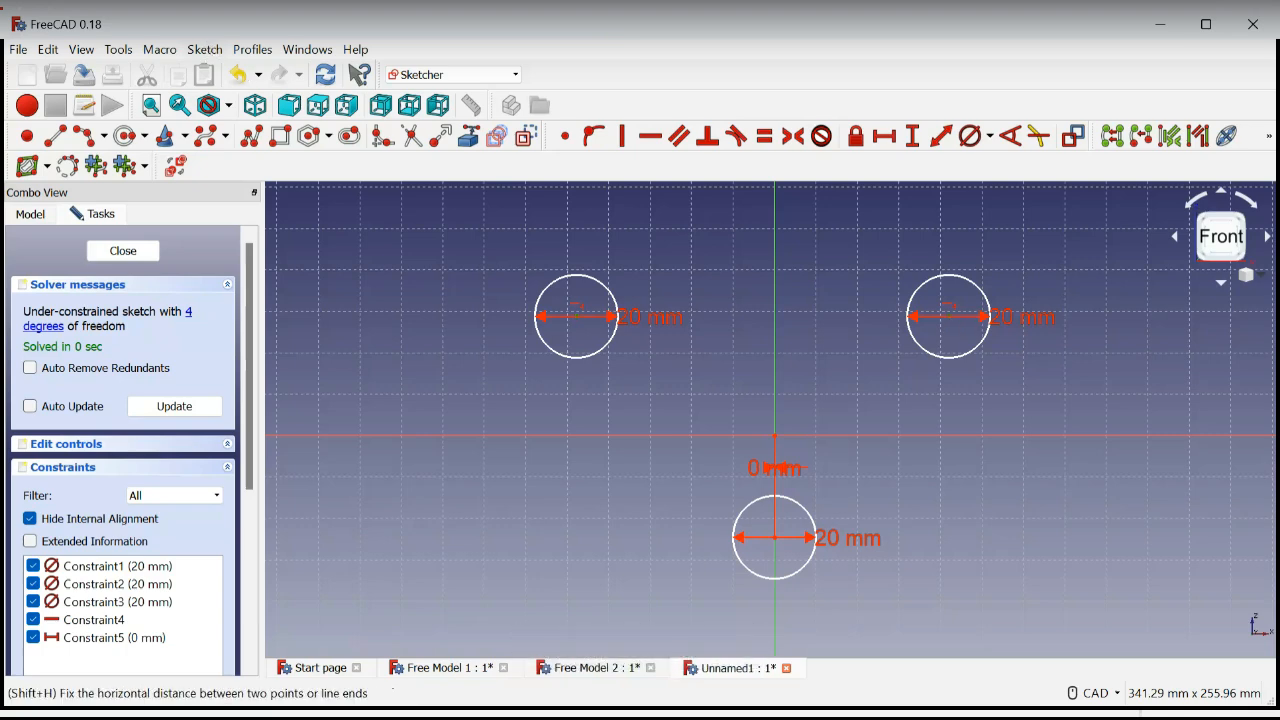
key("l")
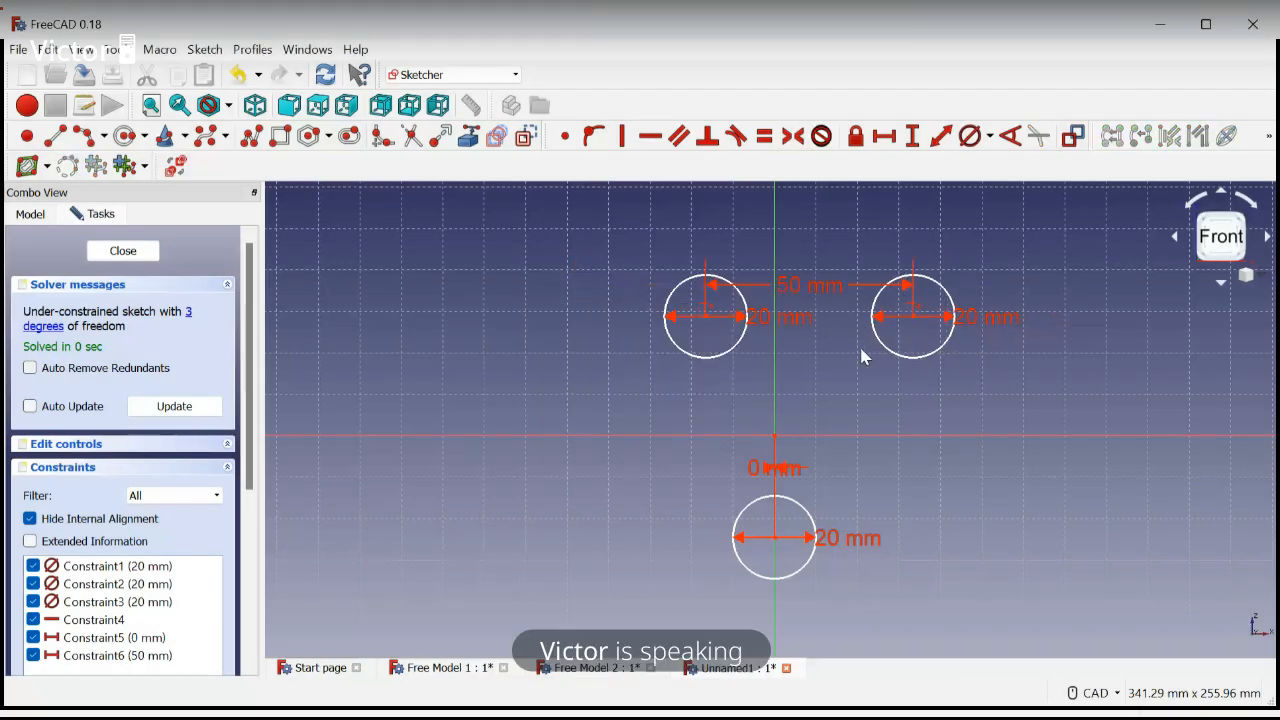
double_click(826, 291)
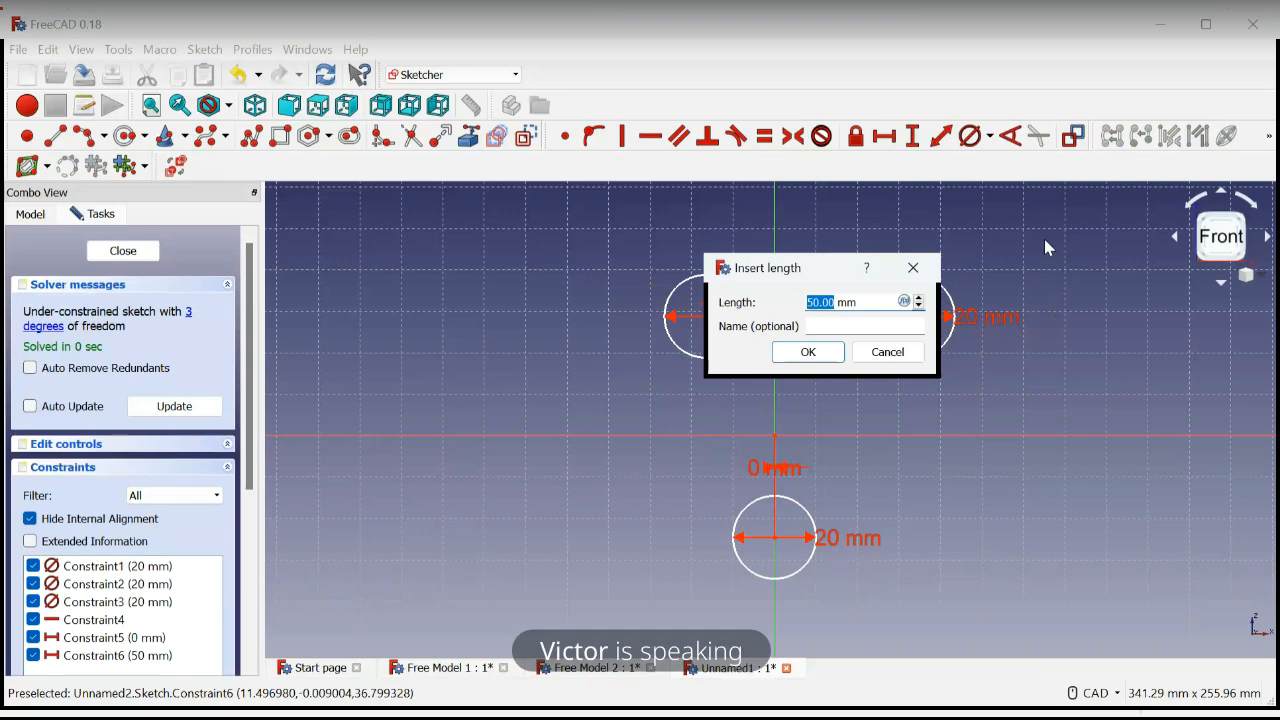
type("100")
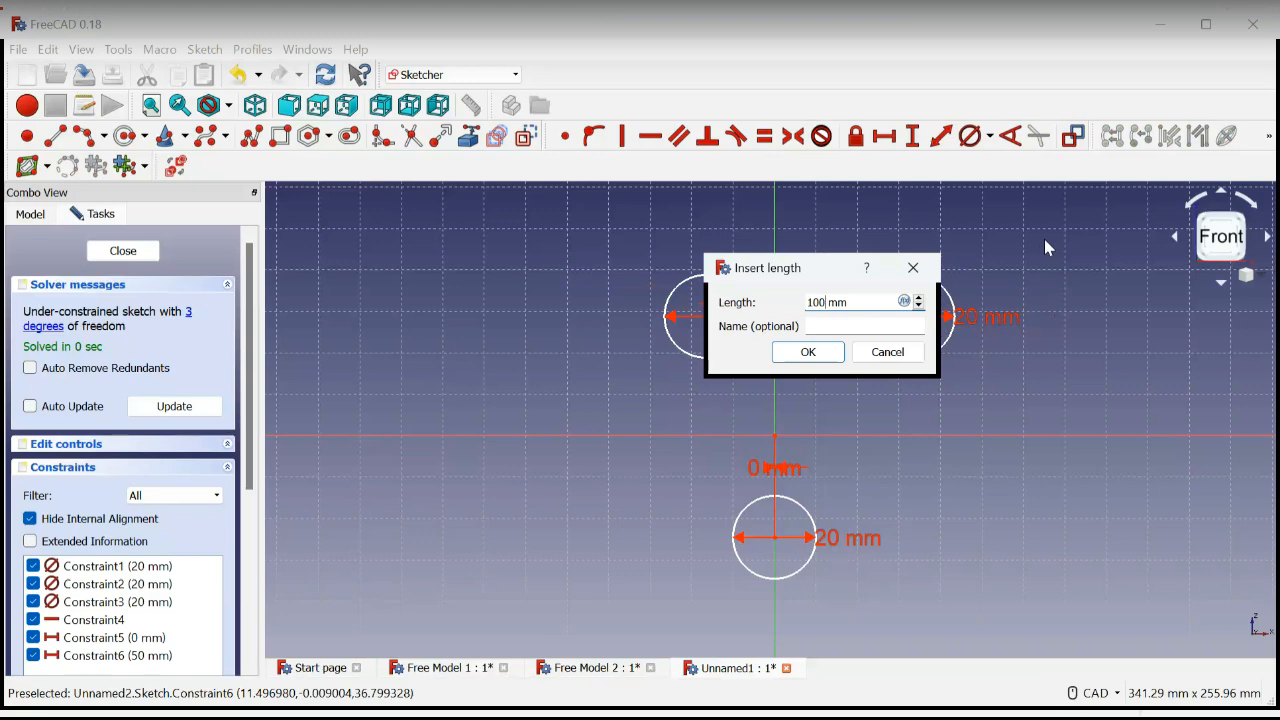
key("Return")
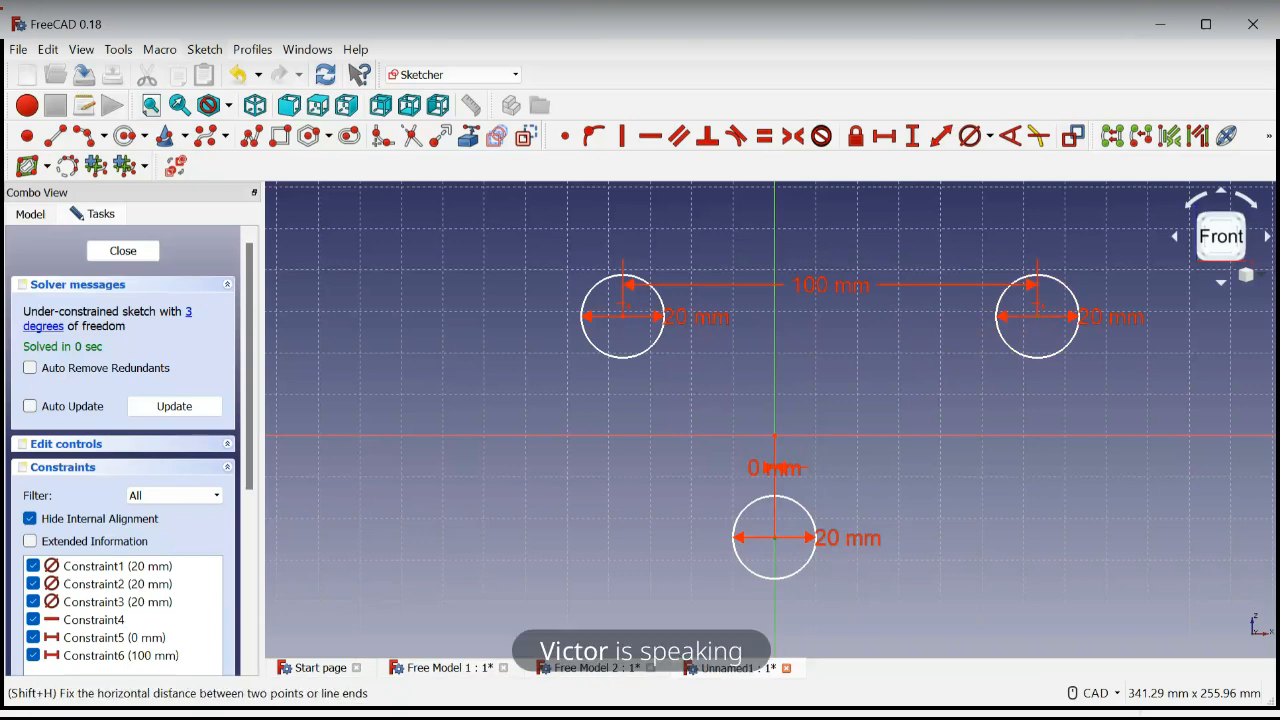
Constrain the upper right circle centre's horizontal distance from the origin to 50 mm
left_click(884, 136)
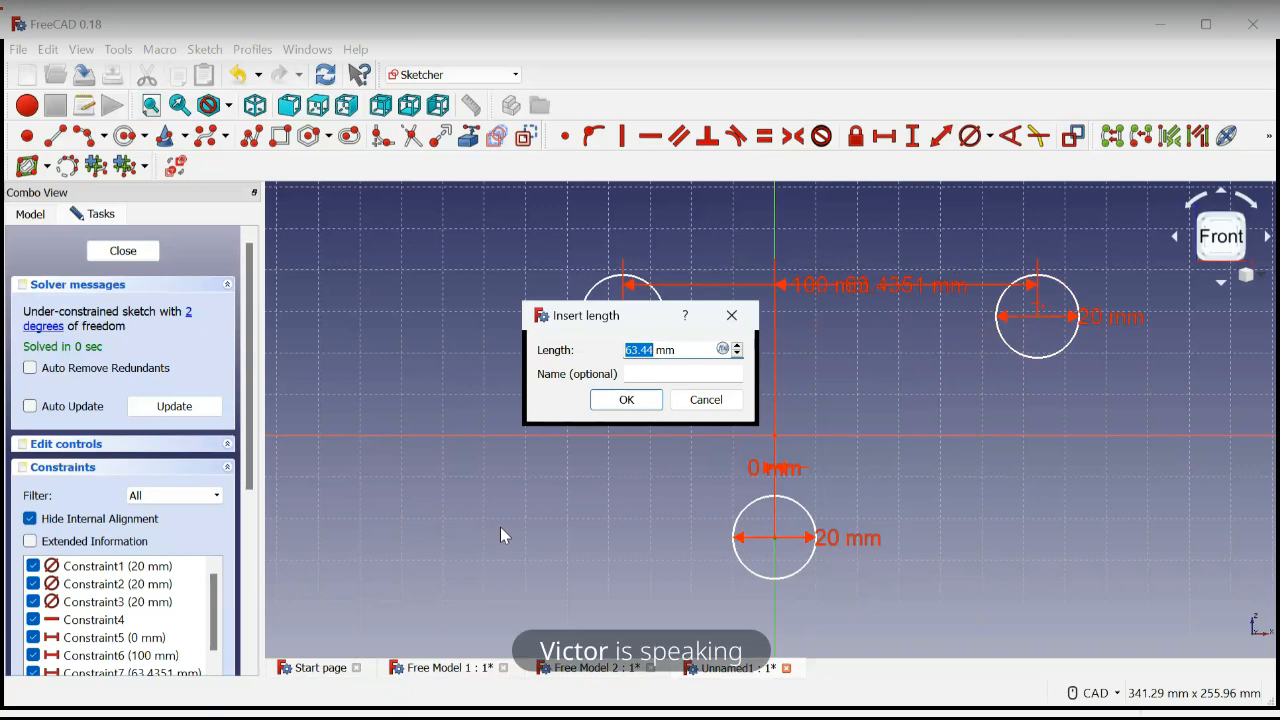
type("50")
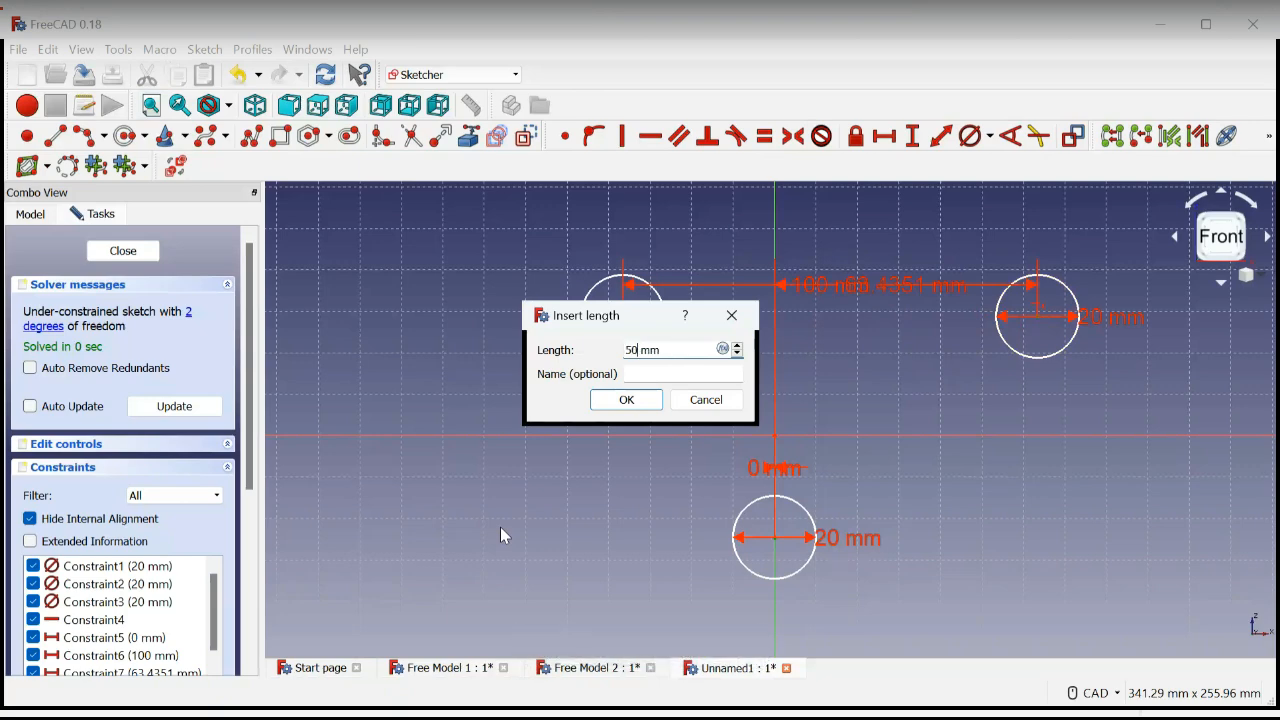
key("Return")
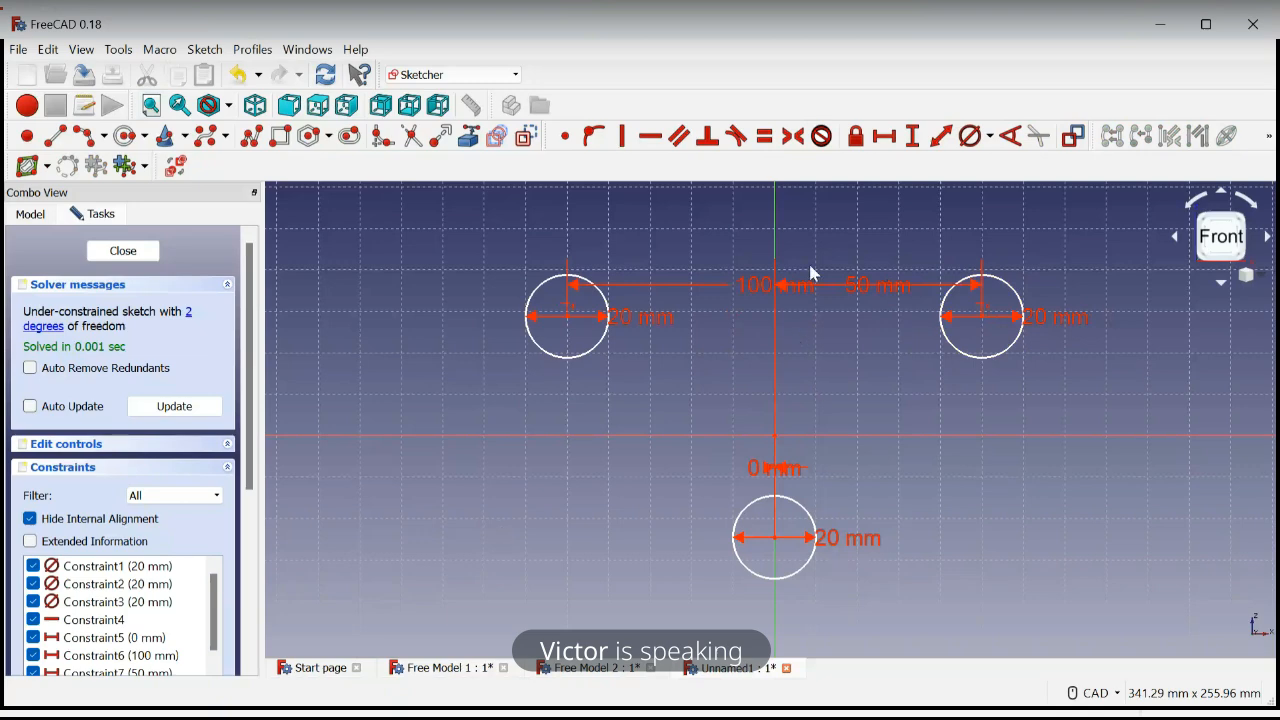
Reposition the 50 mm distance label and the diameter labels of the two upper circles clear of the other dimensions
left_click_drag(877, 294, 860, 338)
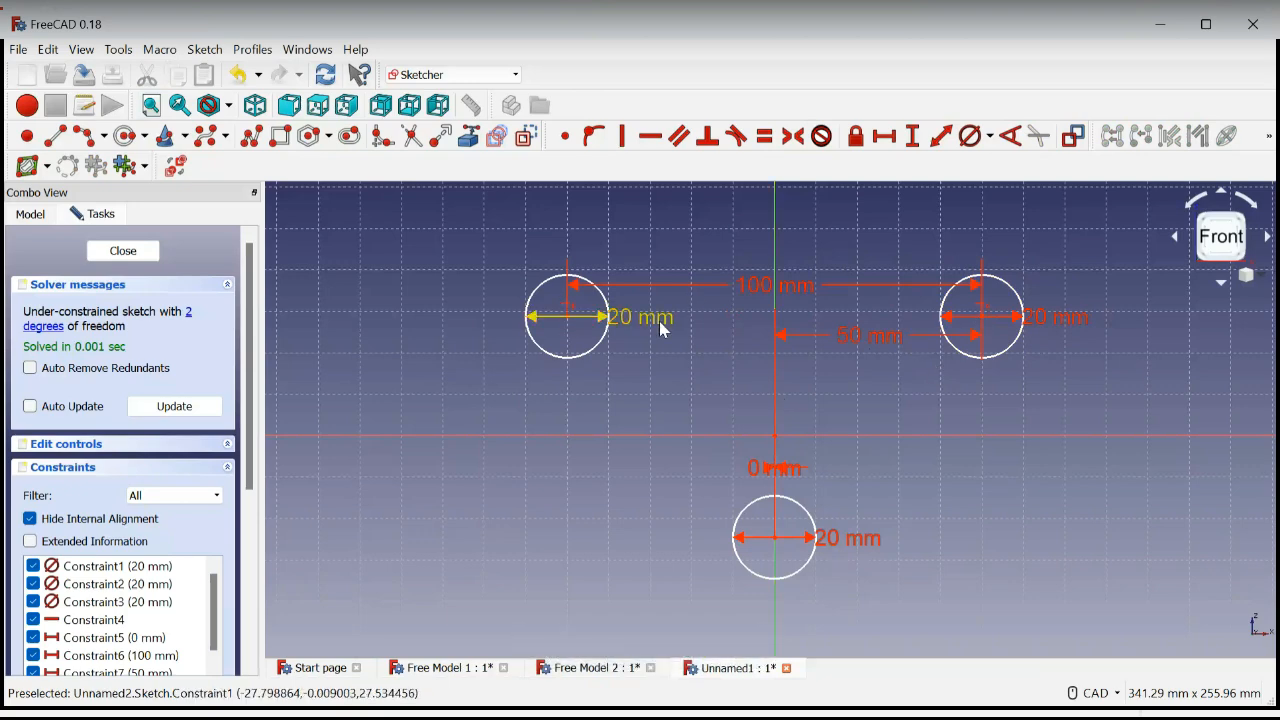
left_click_drag(659, 321, 658, 348)
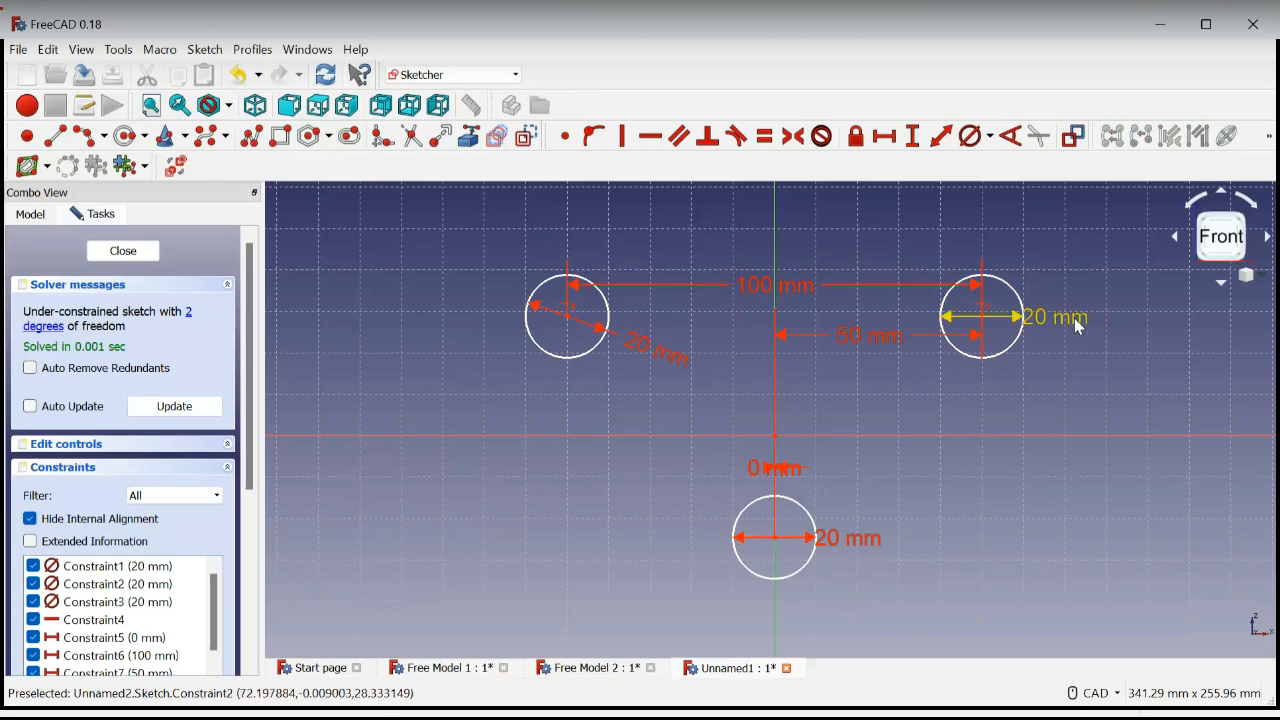
left_click_drag(1074, 318, 1075, 361)
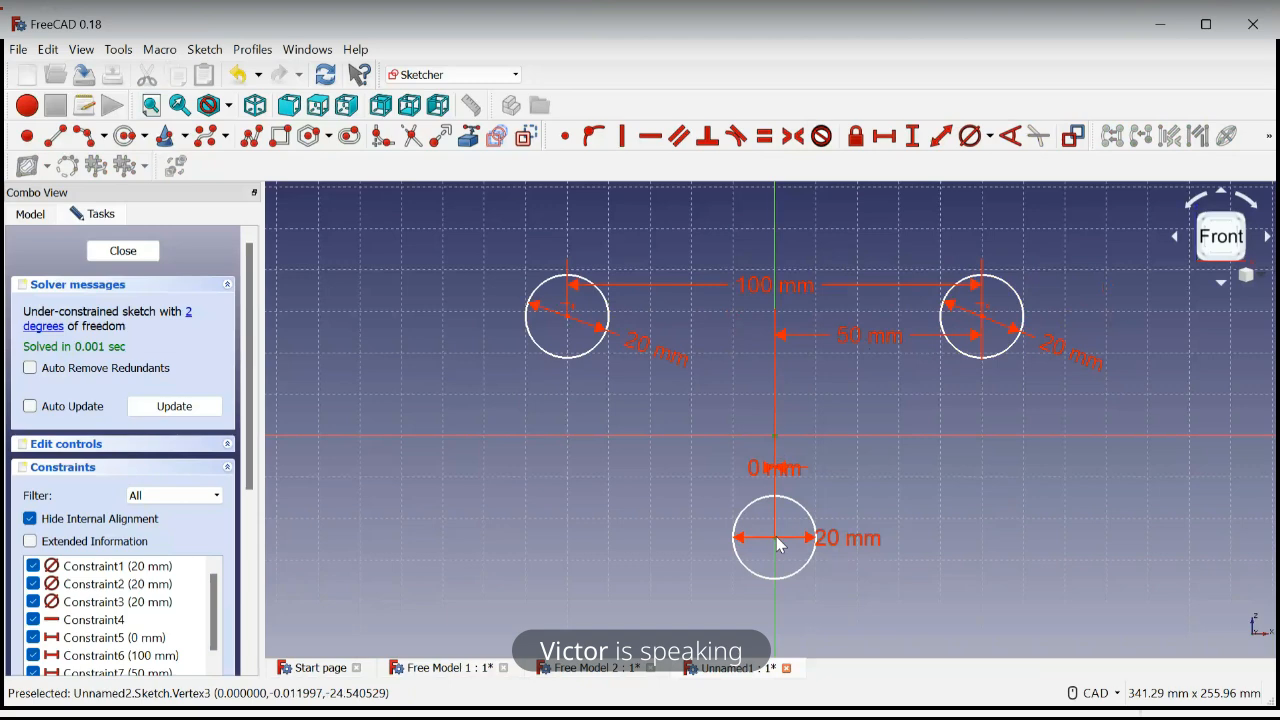
Constrain the lower circle centre's vertical distance from the origin to 50 mm
left_click(776, 432)
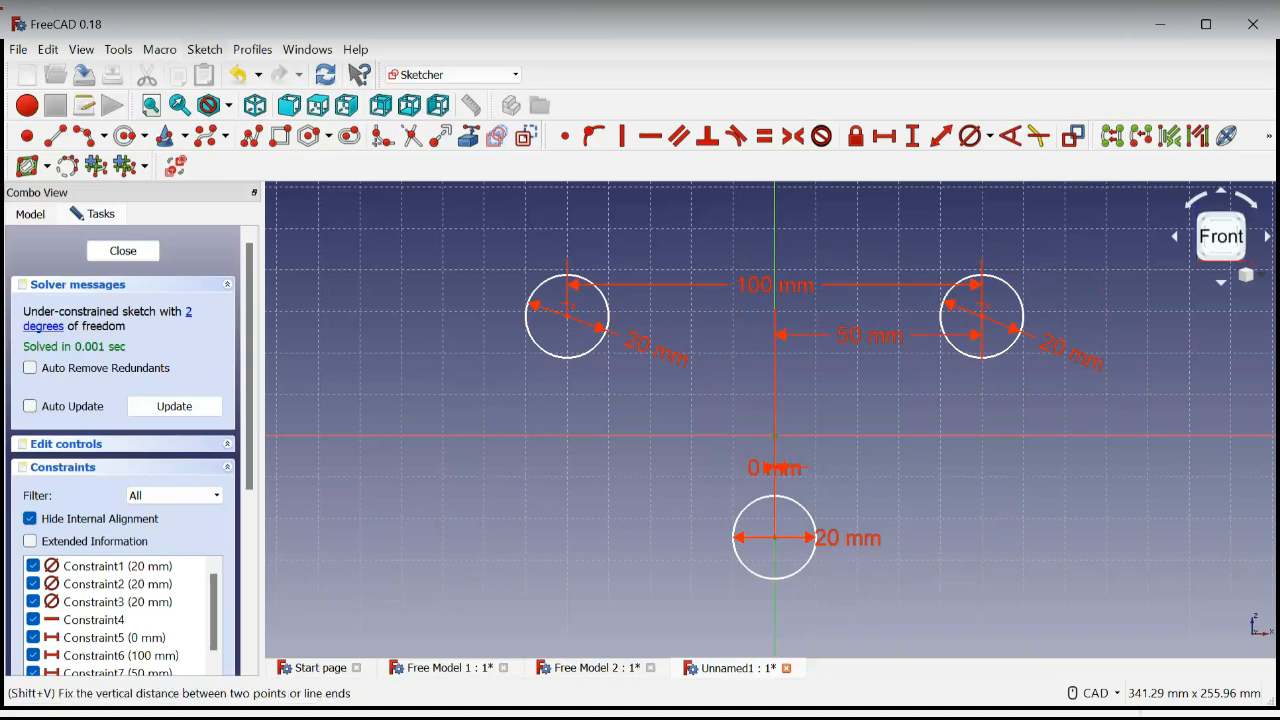
left_click(912, 136)
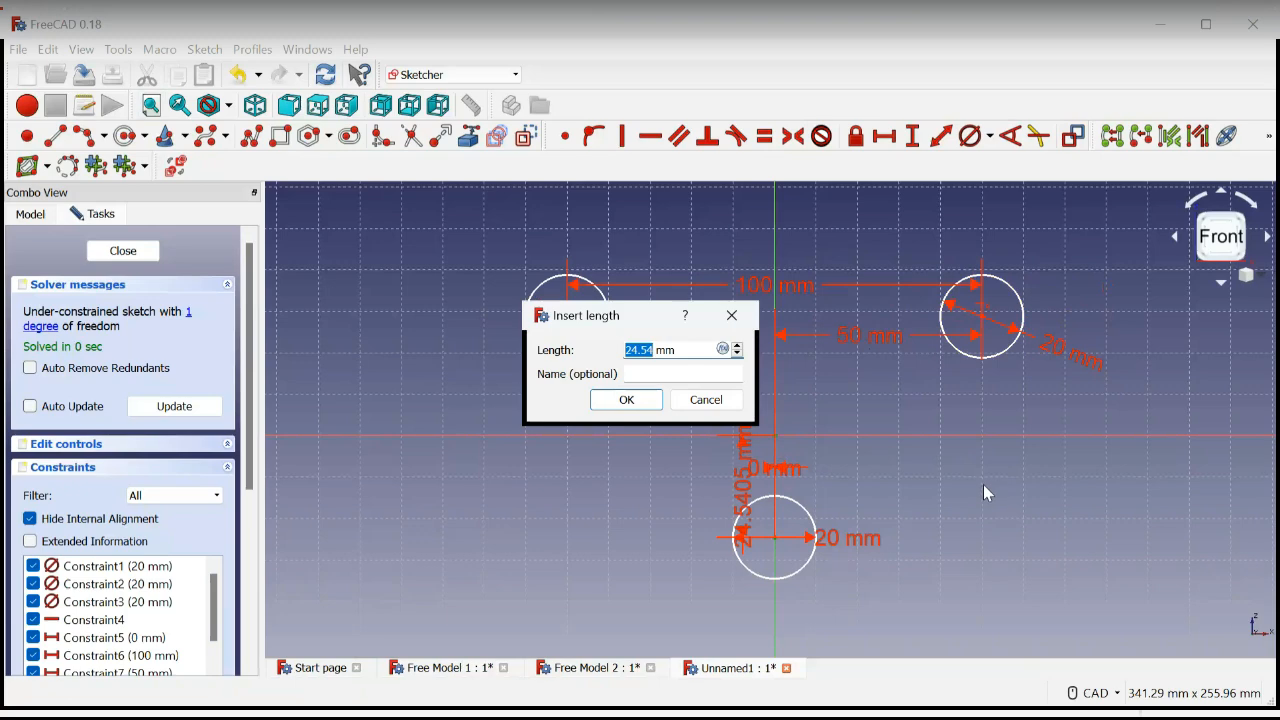
type("50")
key("Return")
Constrain the upper left circle centre's vertical distance from the origin to 35 mm and move its dimension label away from the circle
scroll(945, 492, "down", 3)
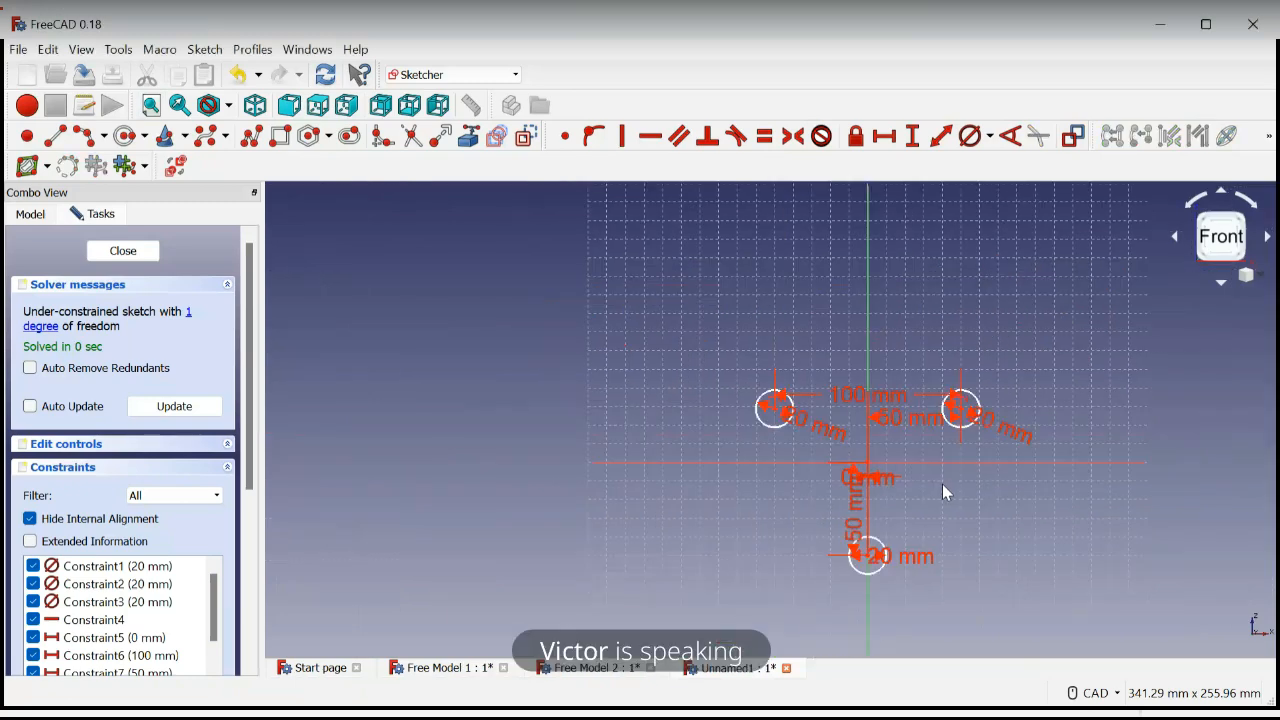
middle_click_drag(955, 524, 914, 451)
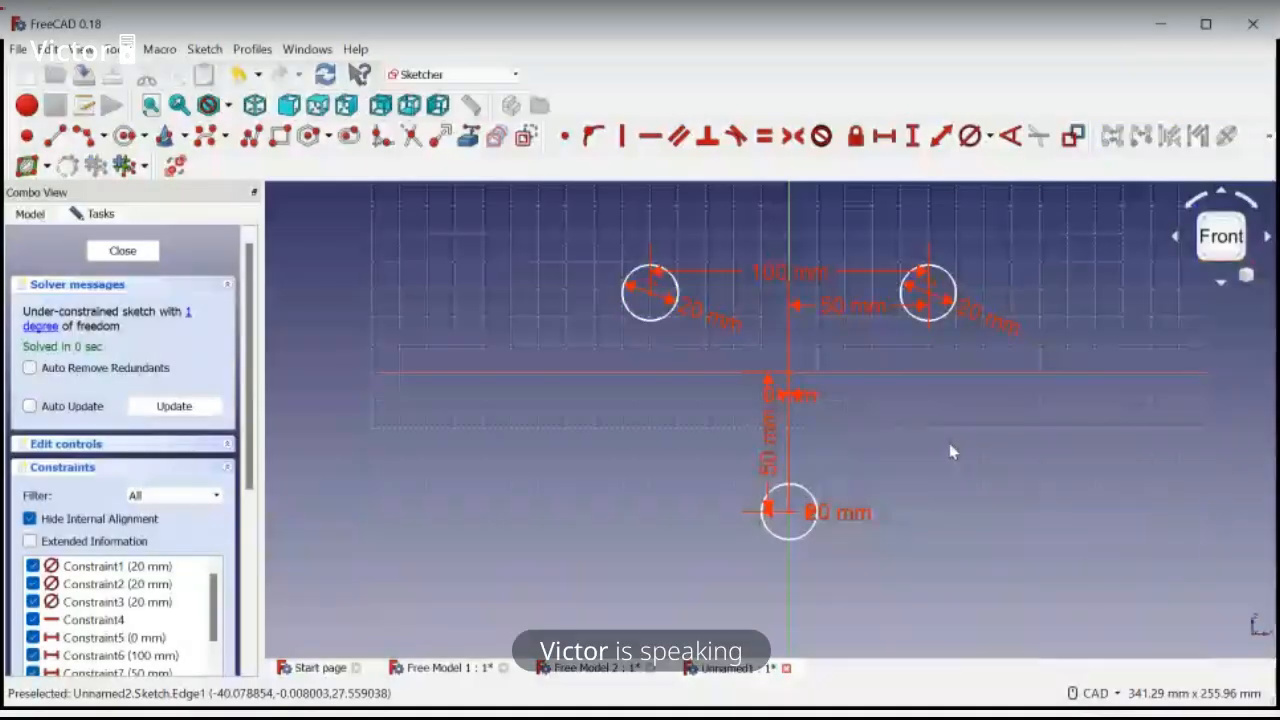
scroll(652, 300, "up", 4)
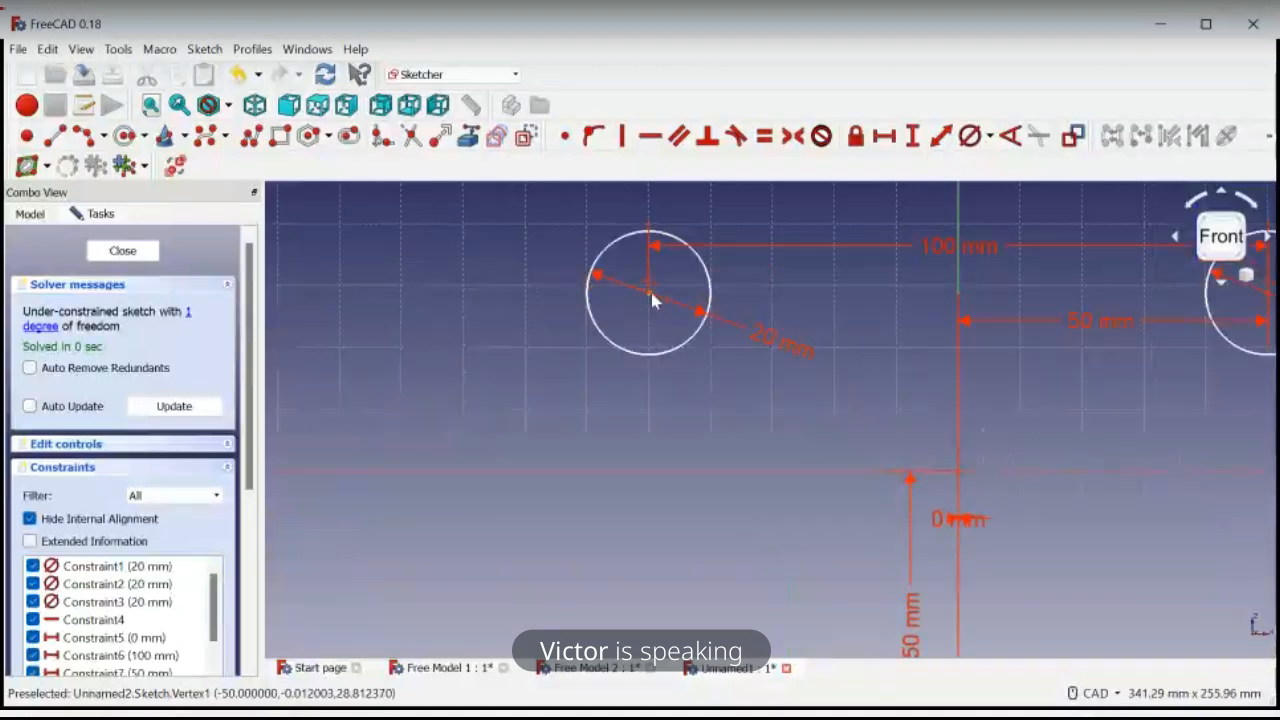
scroll(652, 300, "down", 4)
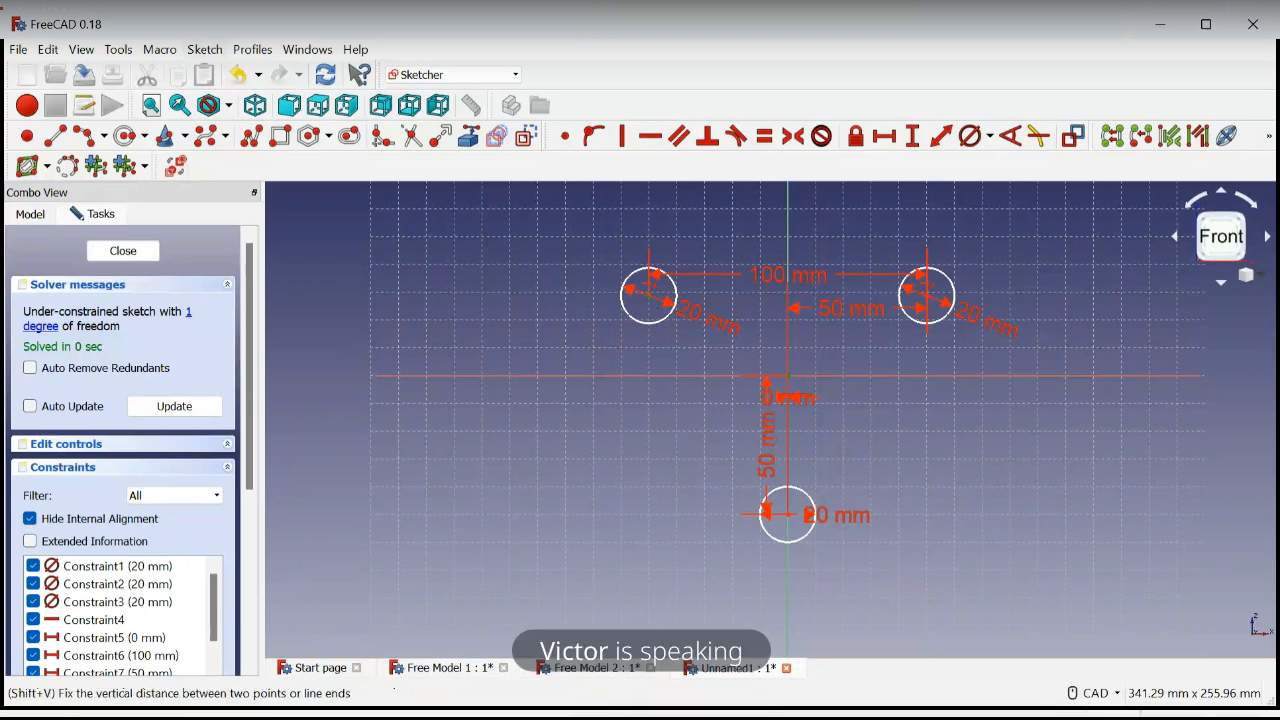
left_click(912, 136)
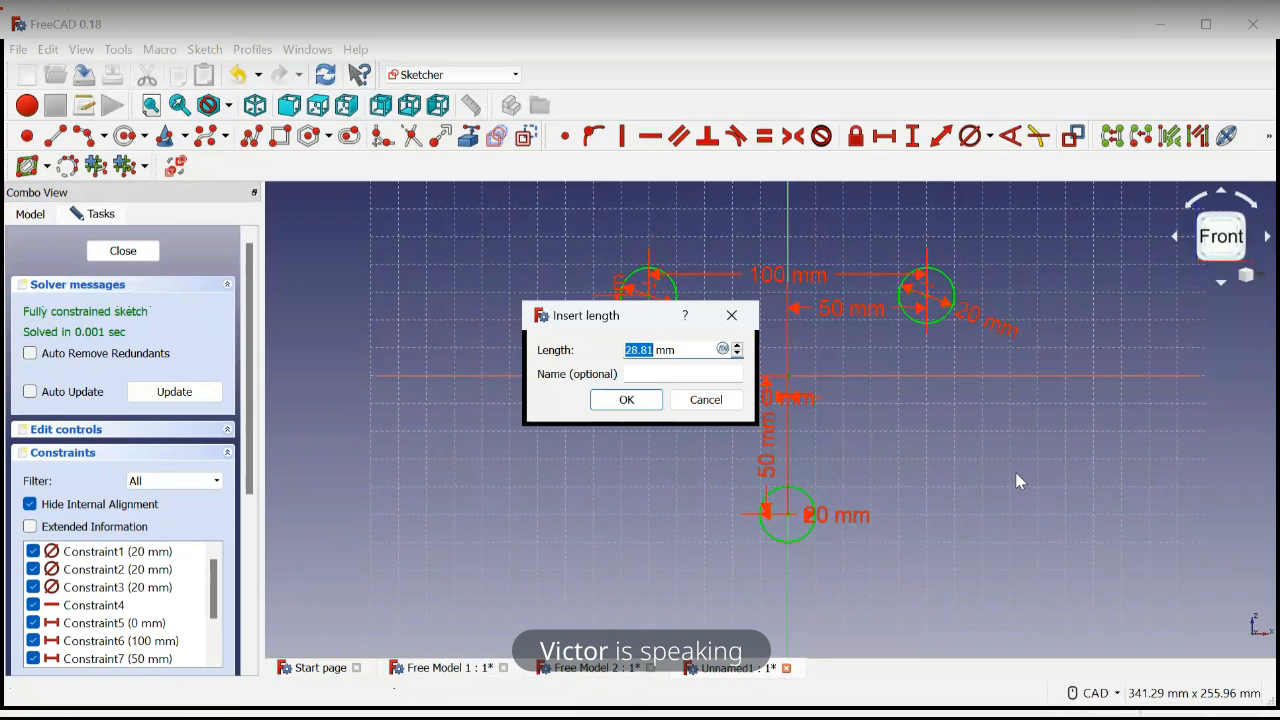
type("35")
key("Return")
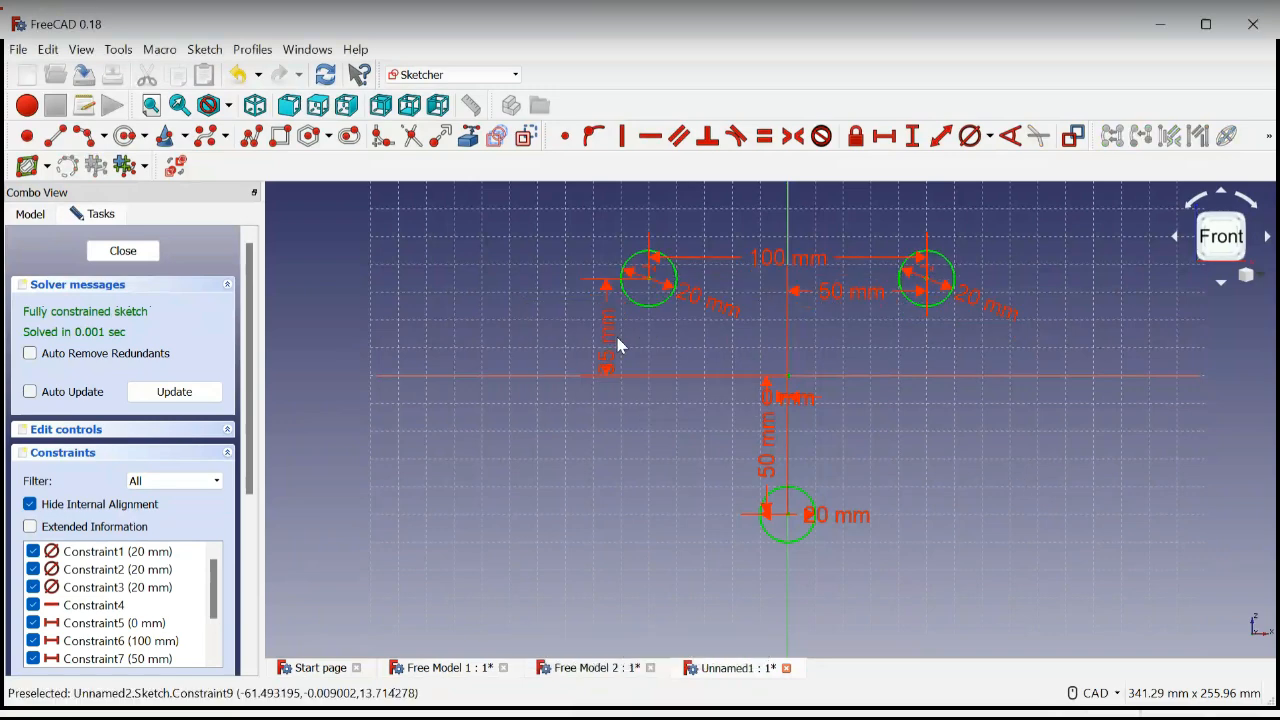
left_click_drag(618, 345, 594, 354)
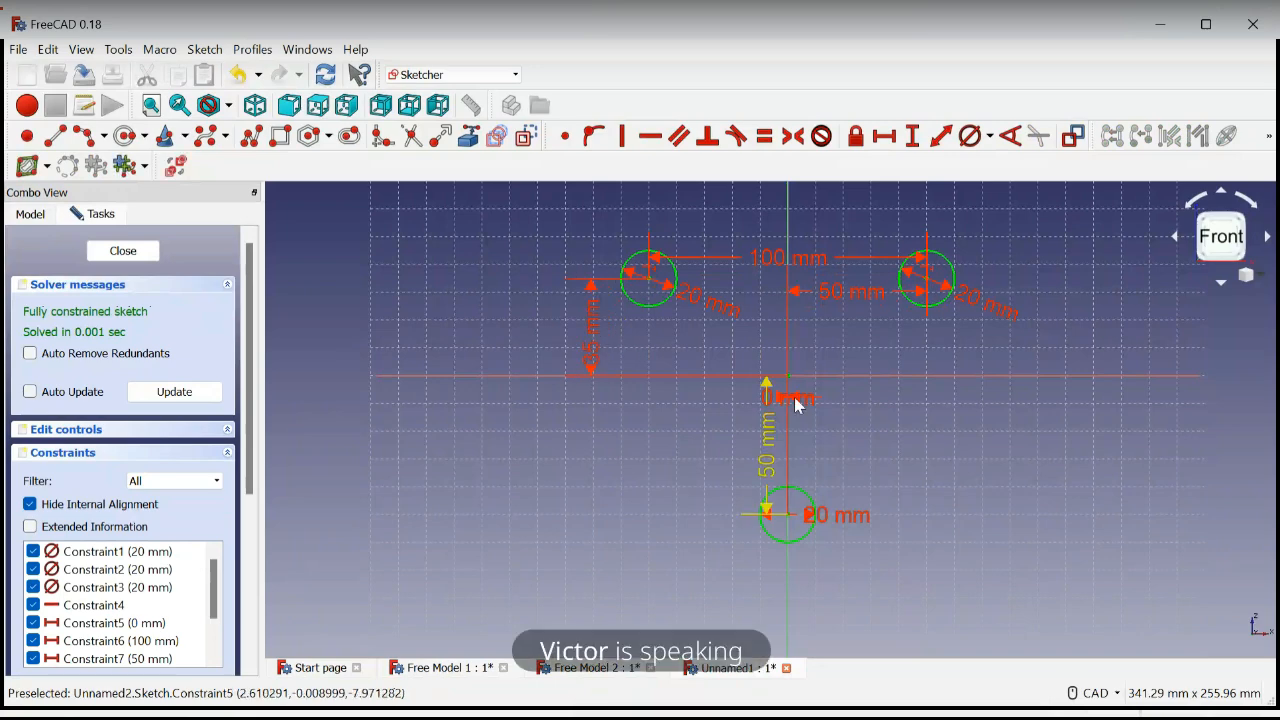
double_click(770, 447)
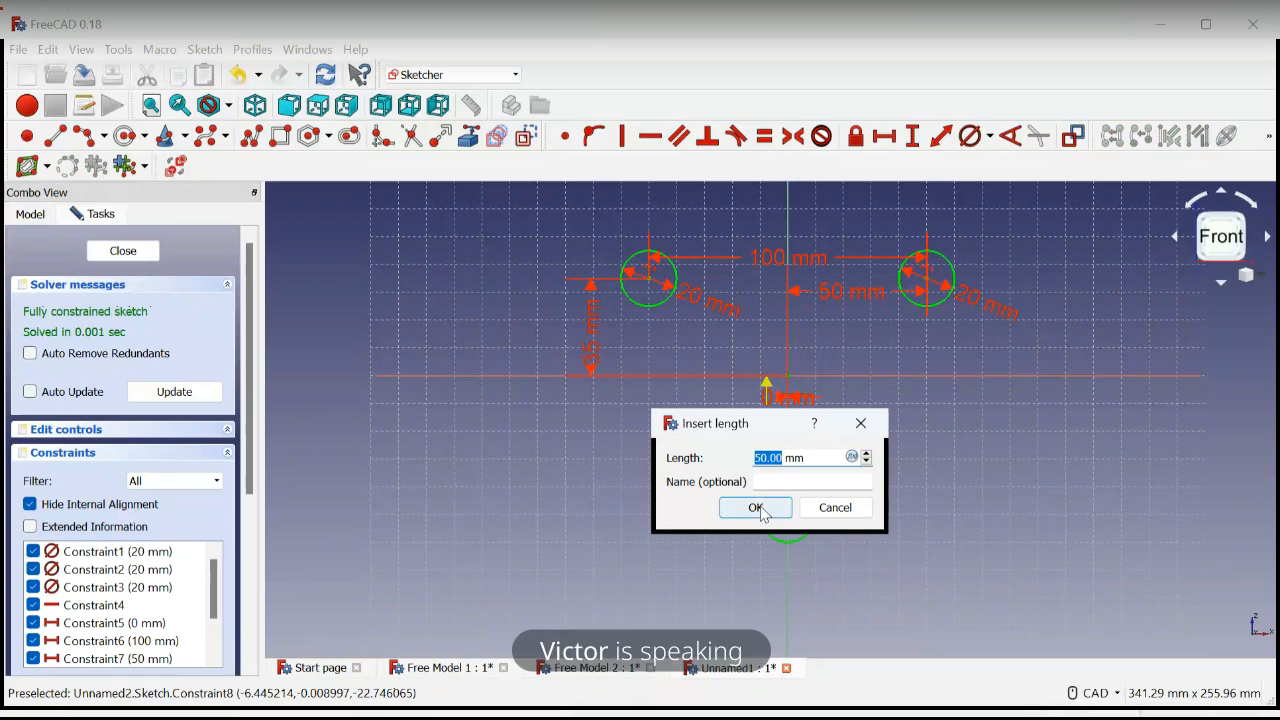
left_click(755, 508)
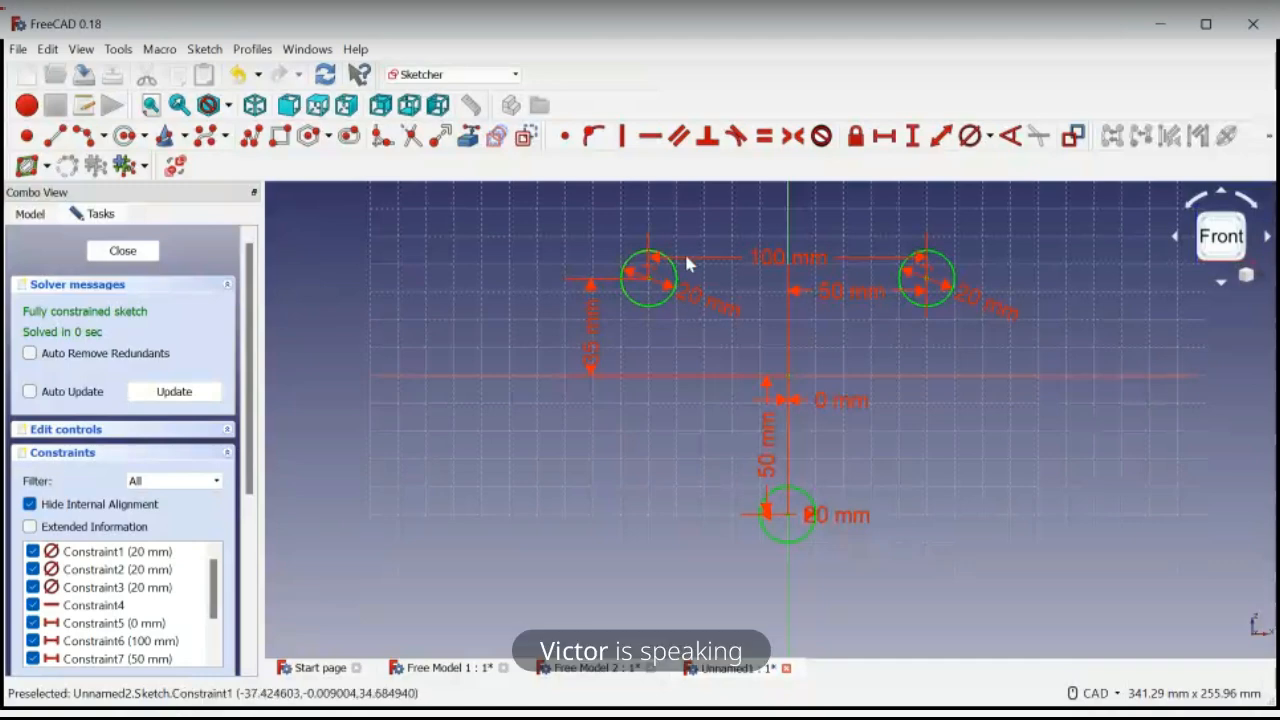
Sketch three lines near the circles' outer edges, one across the two upper circles and one from each upper circle to the lower one
left_click(56, 138)
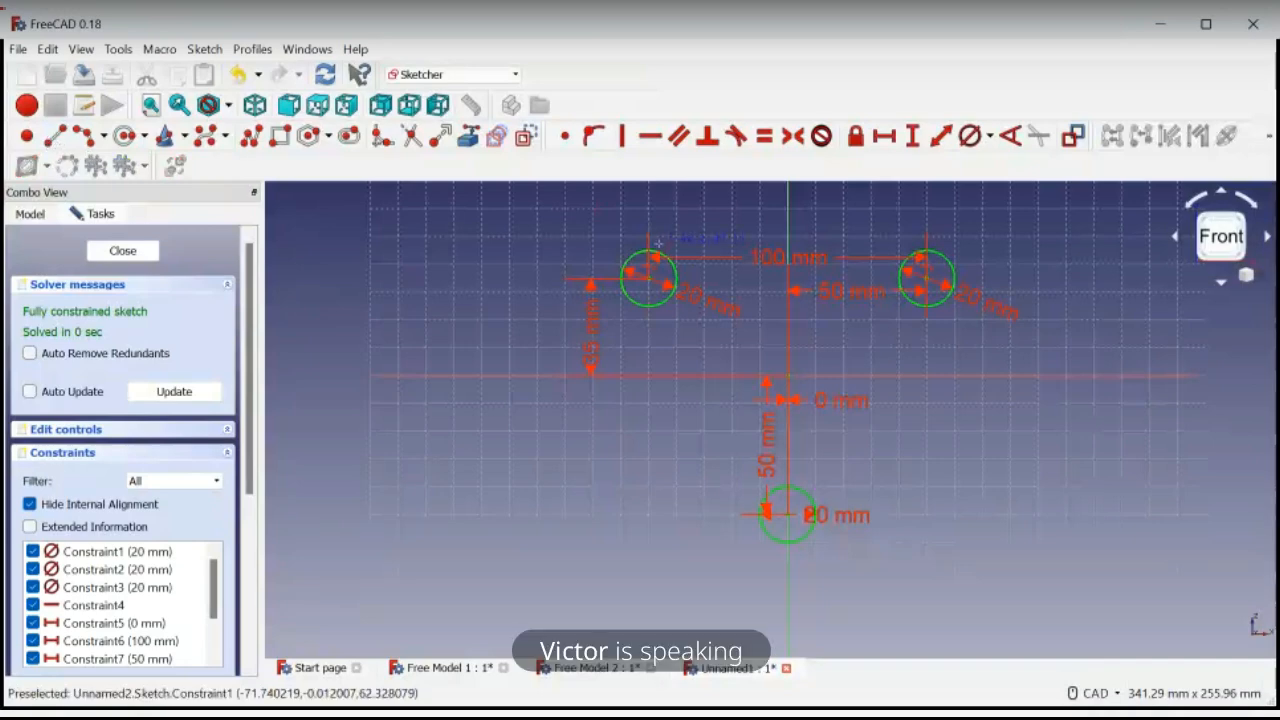
scroll(658, 243, "up", 2)
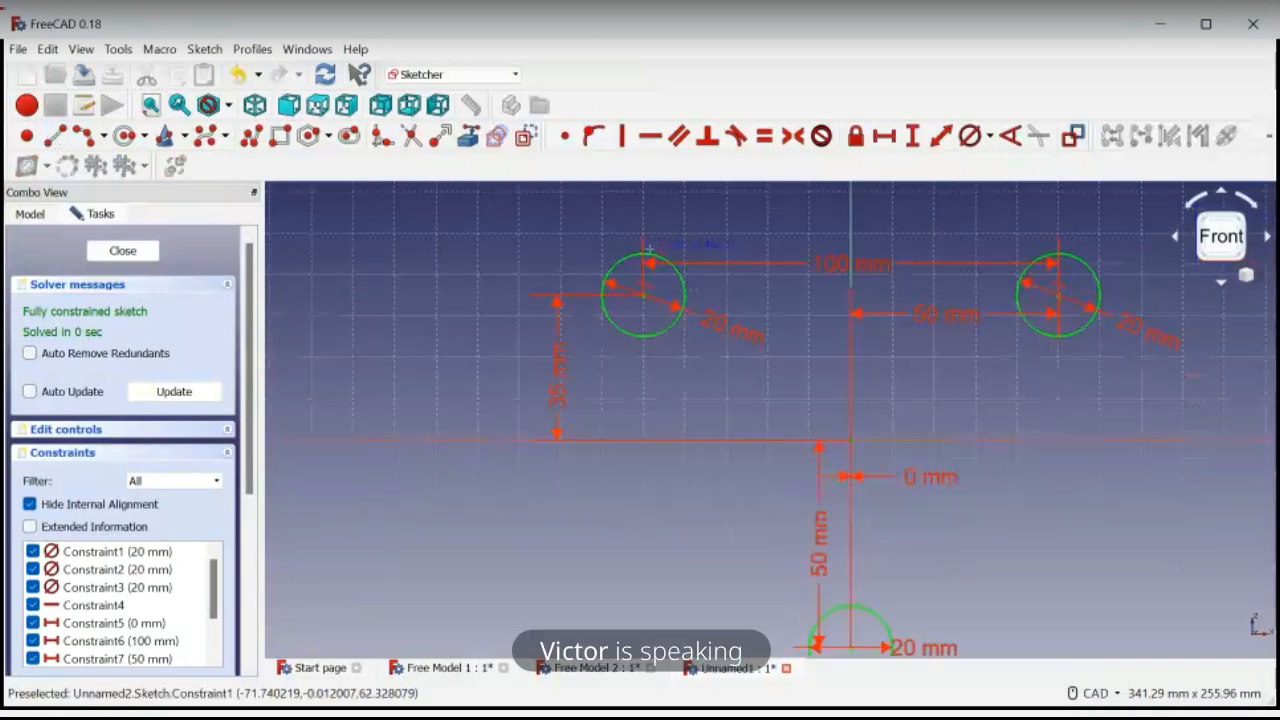
left_click(648, 246)
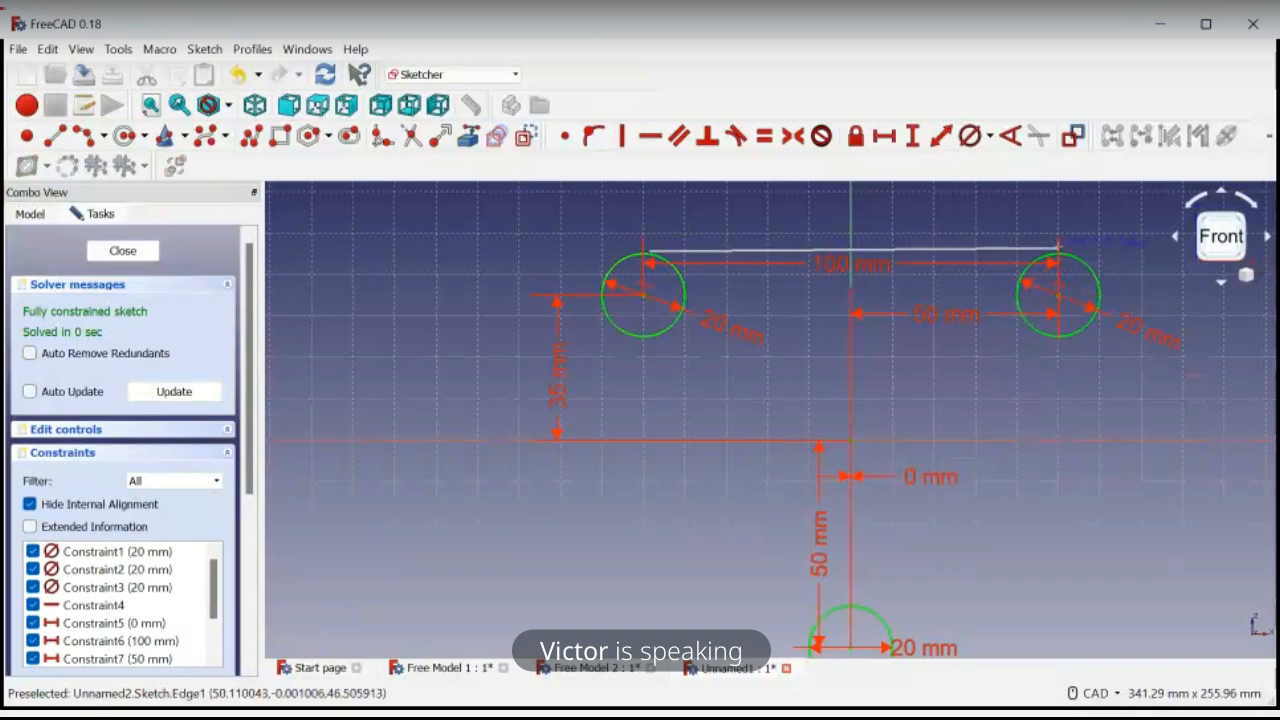
left_click(1058, 246)
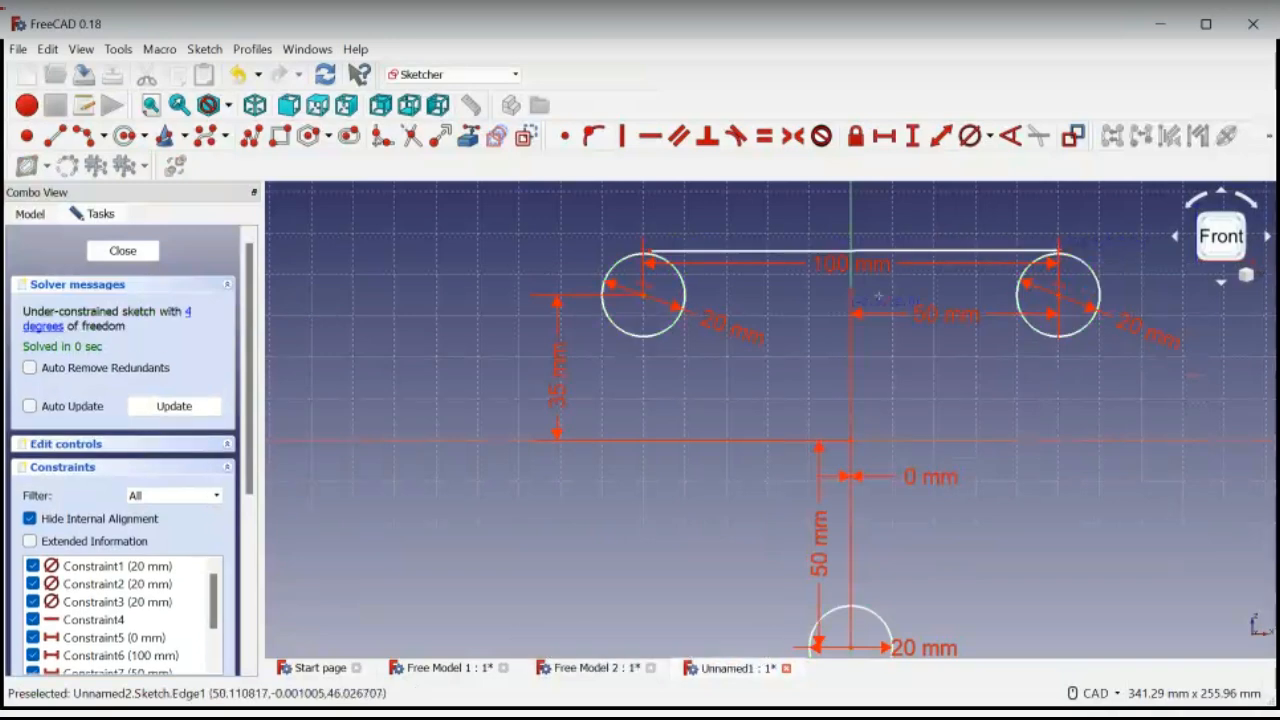
scroll(878, 296, "down", 2)
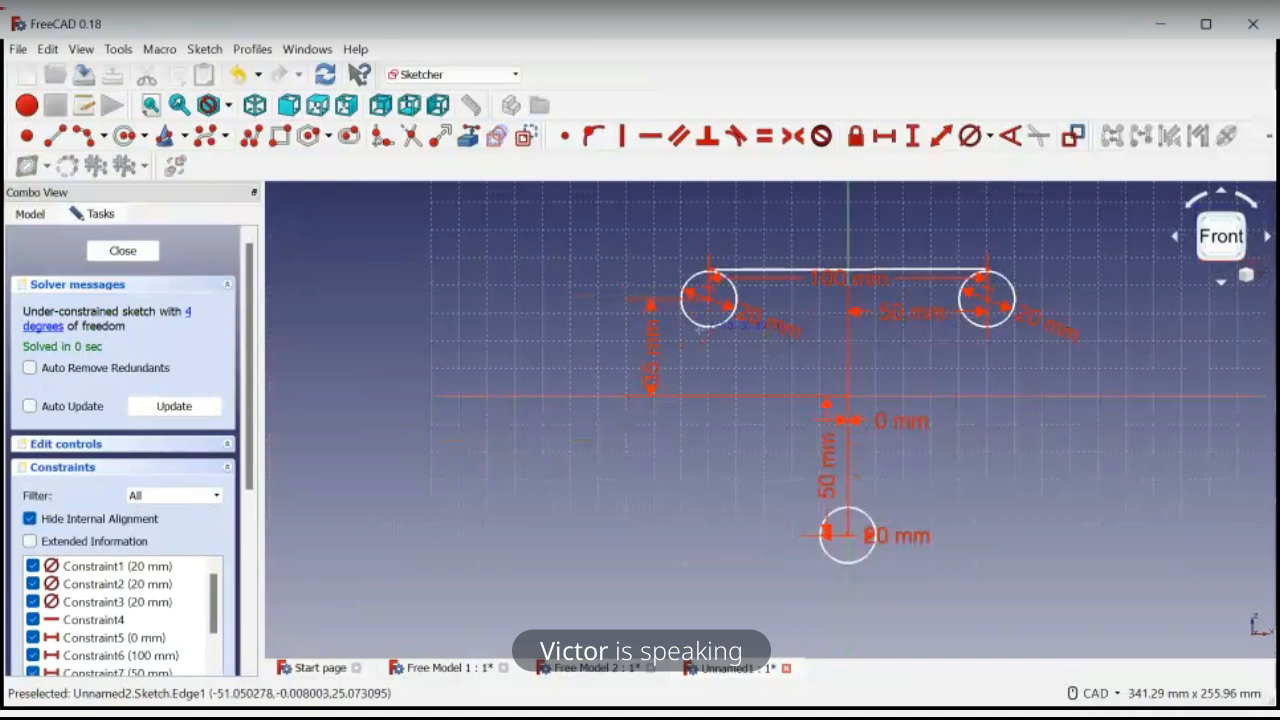
left_click(703, 337)
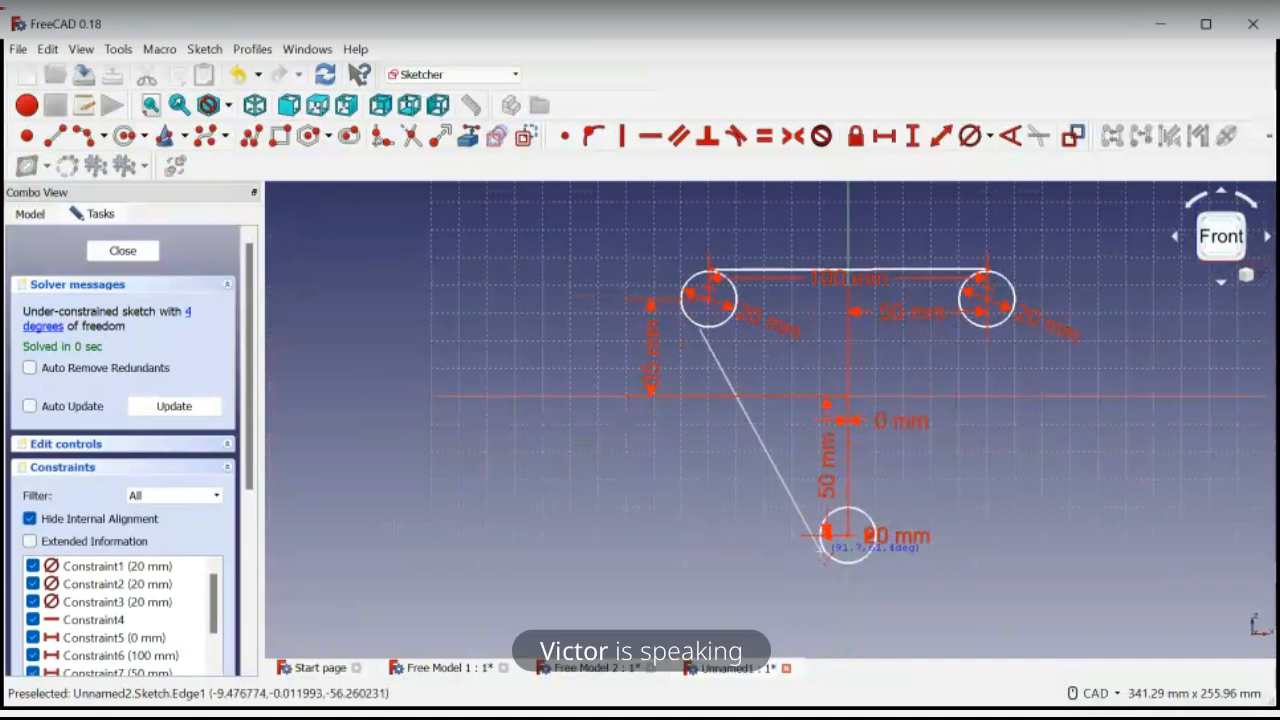
left_click(822, 545)
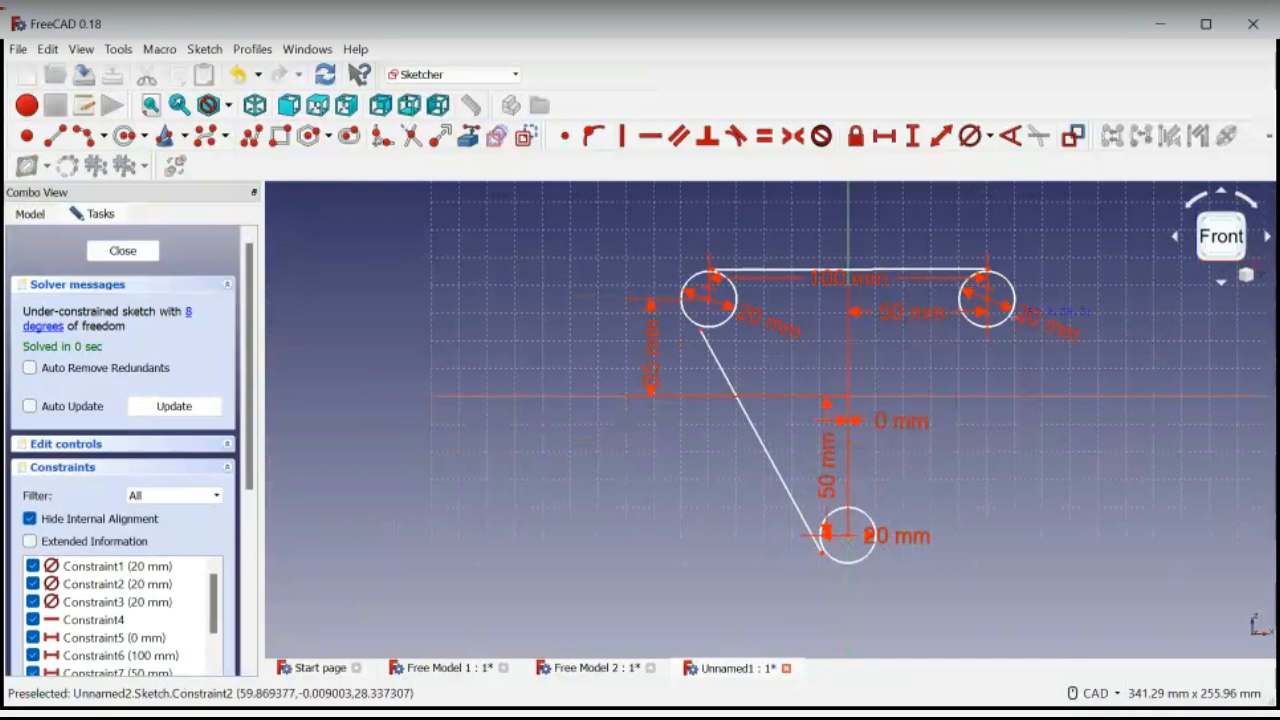
left_click(1010, 322)
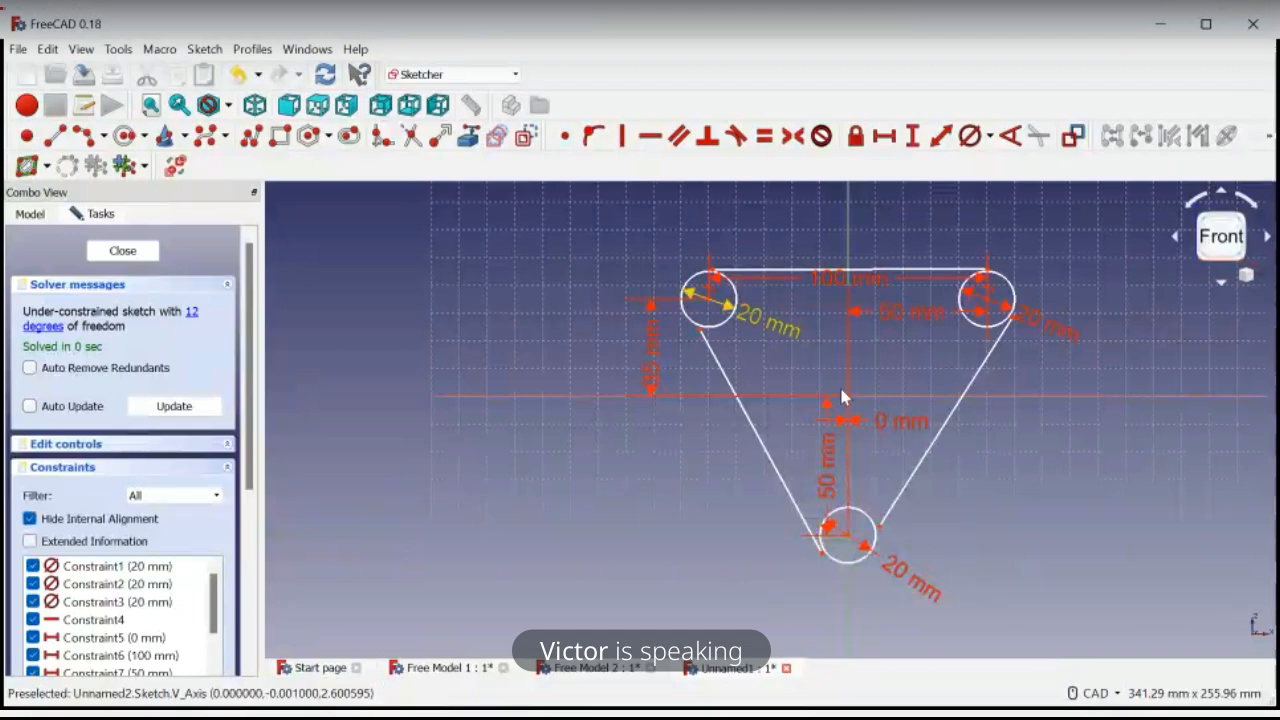
Sketch a diagonal line about 46.6 mm long through the upper left circle's centre, extending past the circle on both ends
scroll(766, 266, "up", 4)
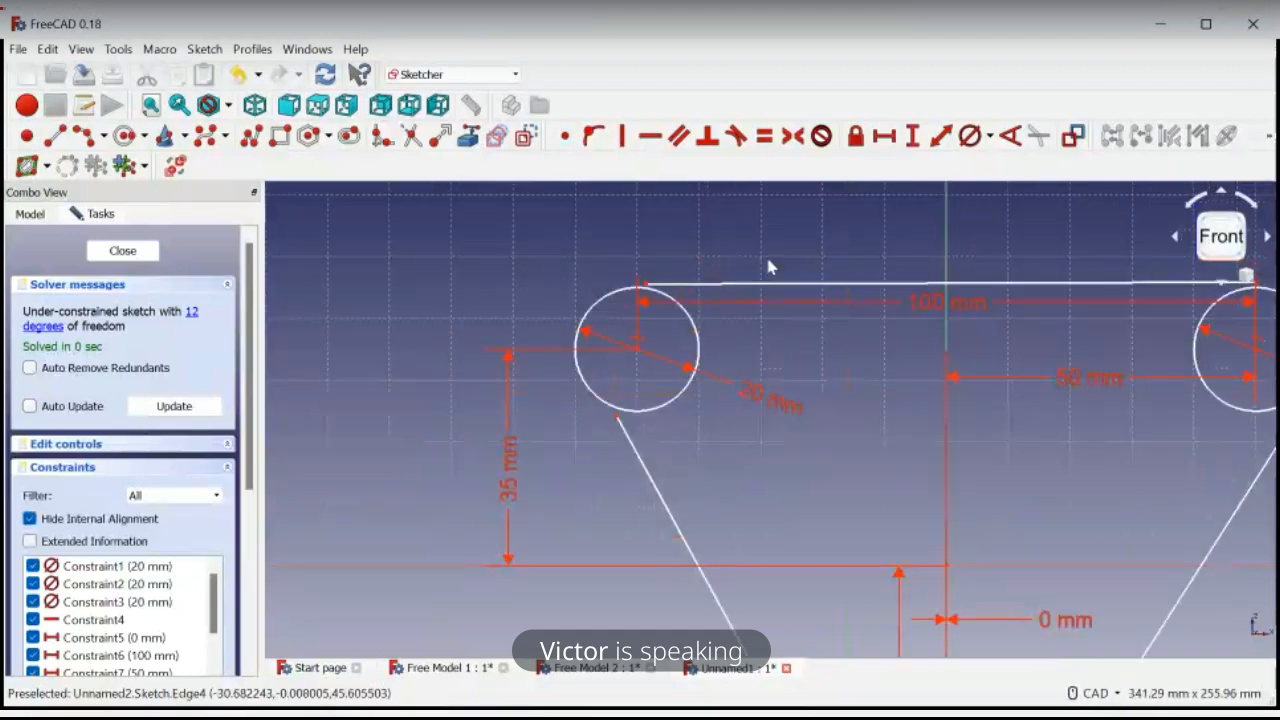
scroll(768, 266, "down", 4)
scroll(768, 266, "up", 2)
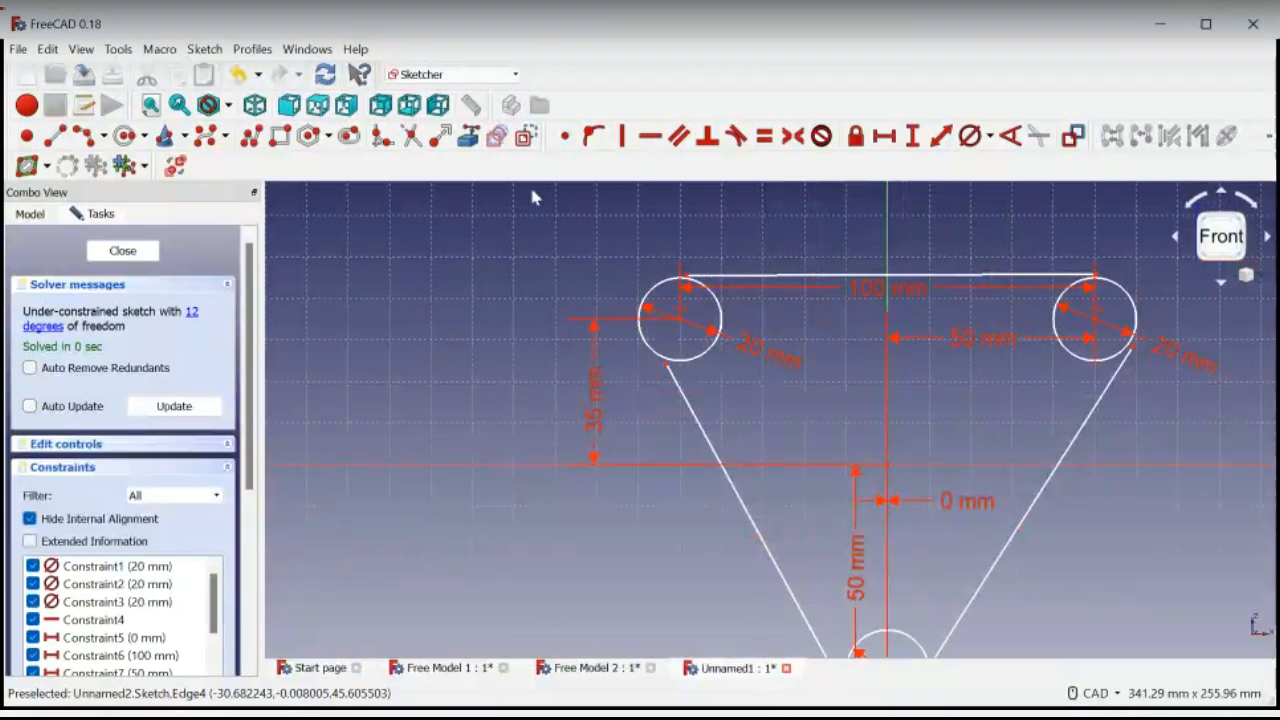
left_click(57, 138)
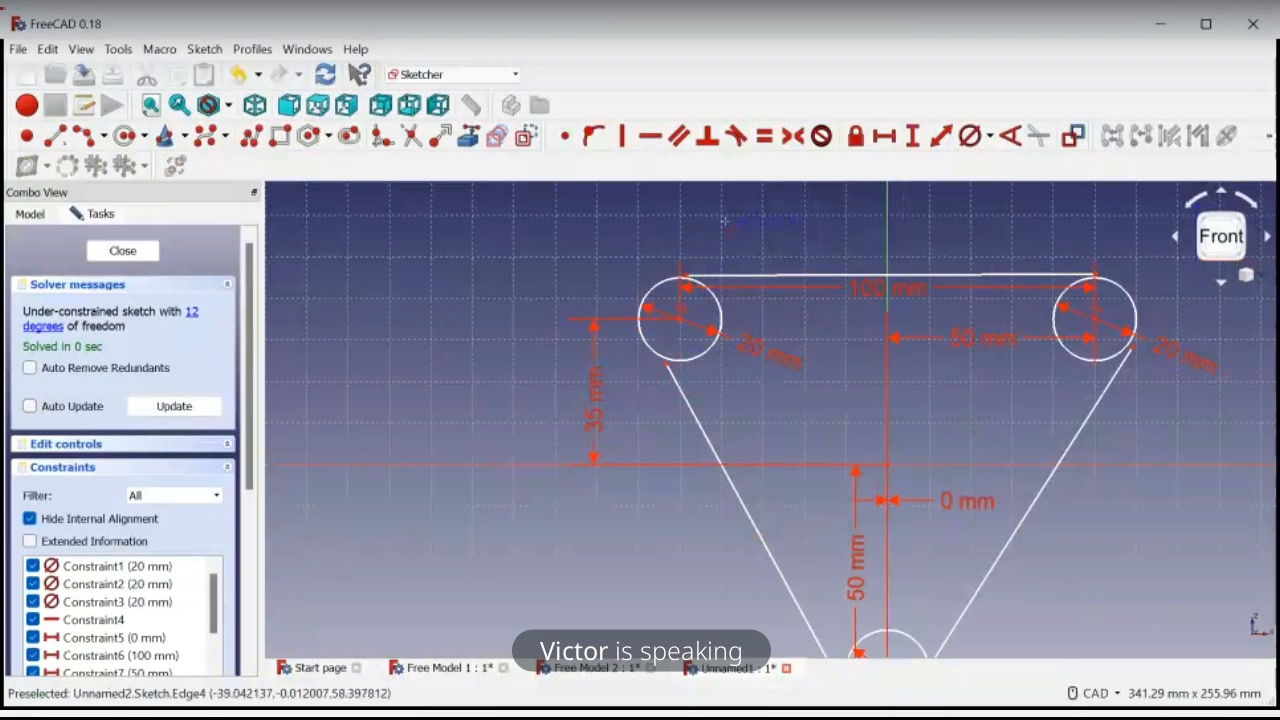
left_click(720, 228)
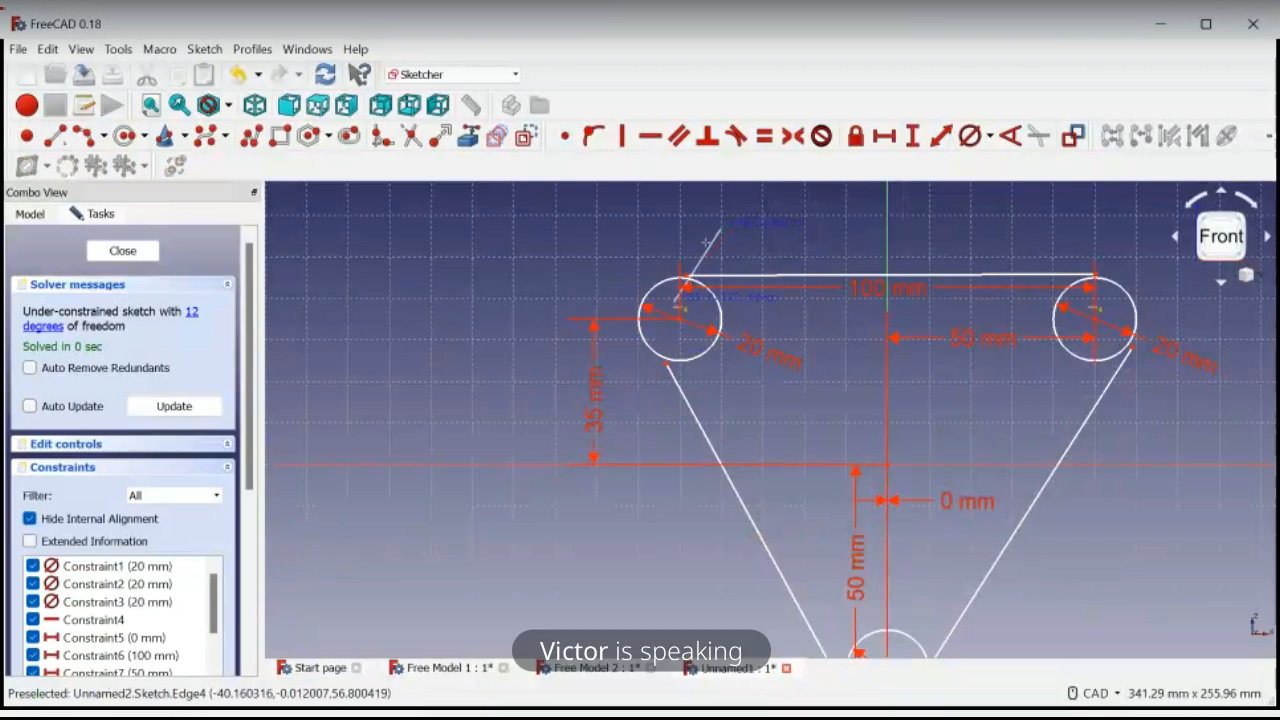
left_click(640, 403)
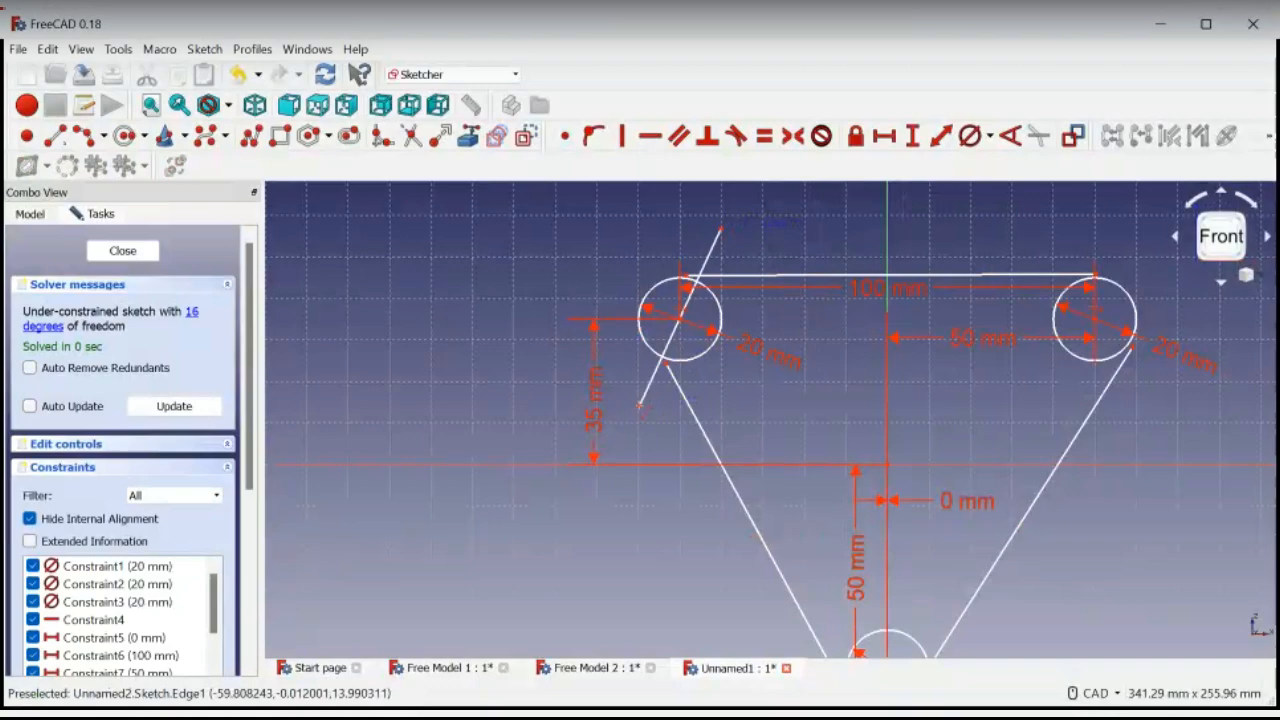
key("Escape")
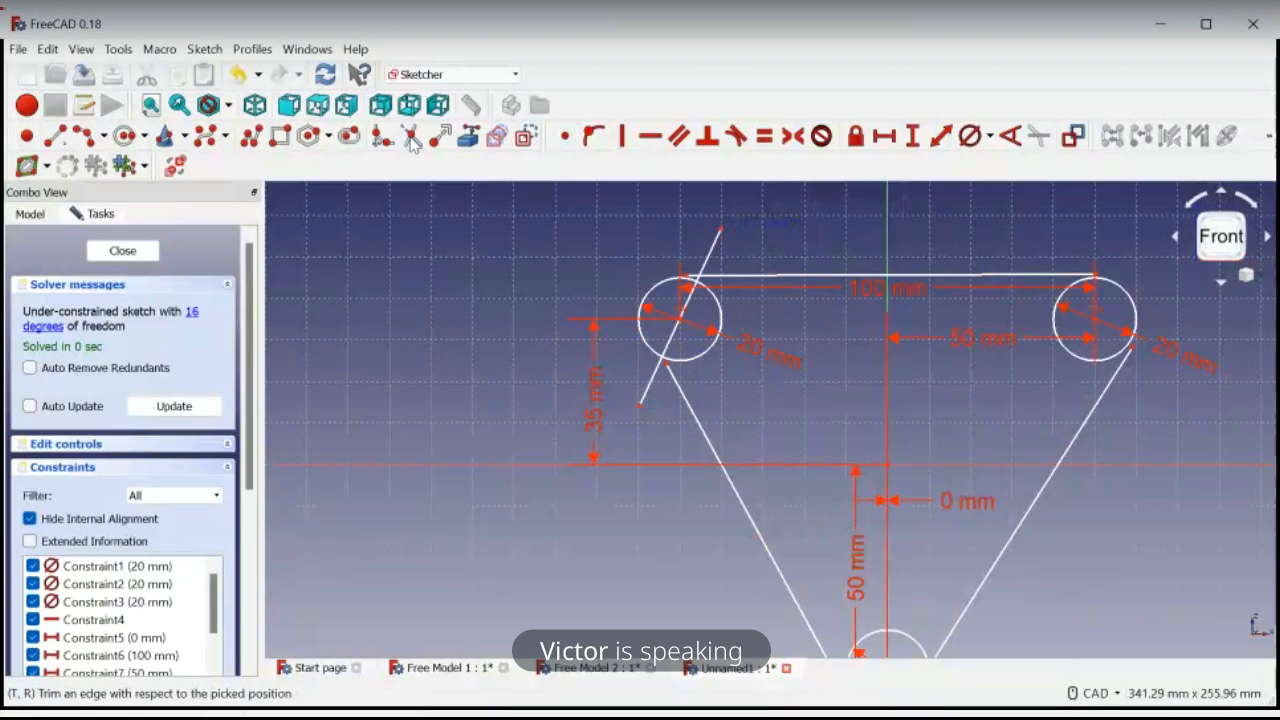
Trim the inner part of the upper left circle at the diagonal line, and delete that diagonal line
left_click(412, 138)
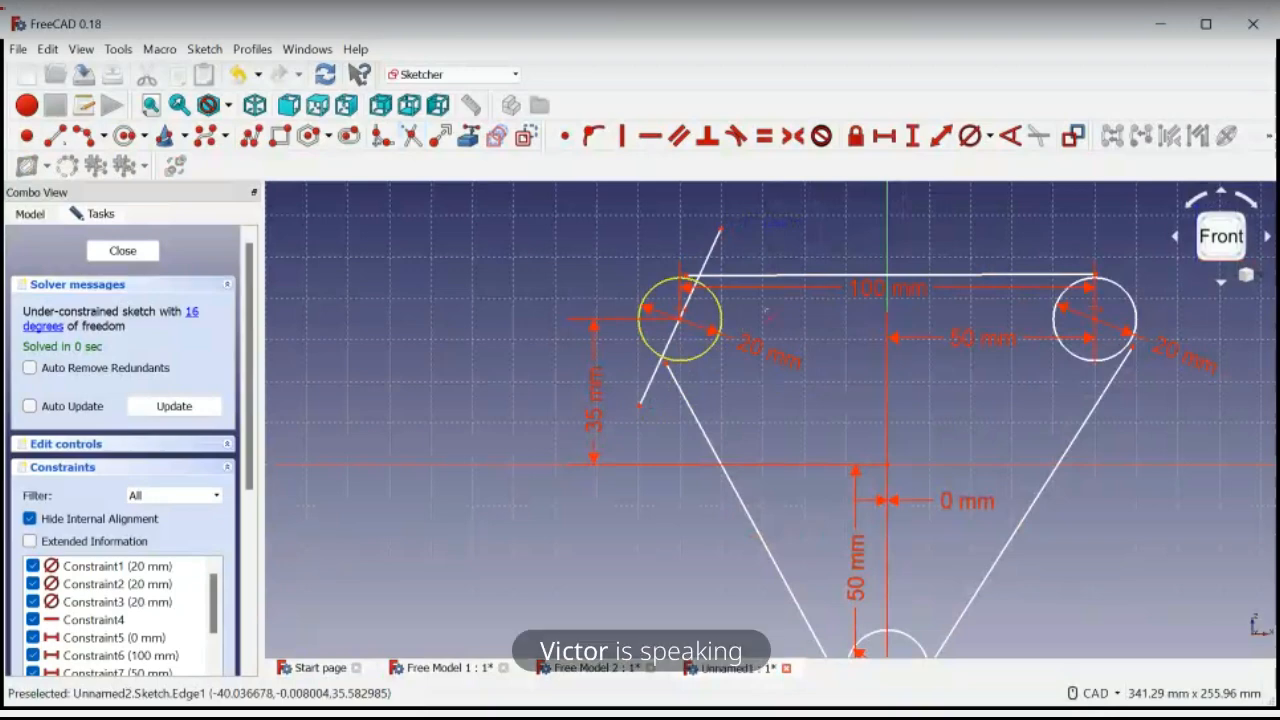
scroll(720, 320, "up", 4)
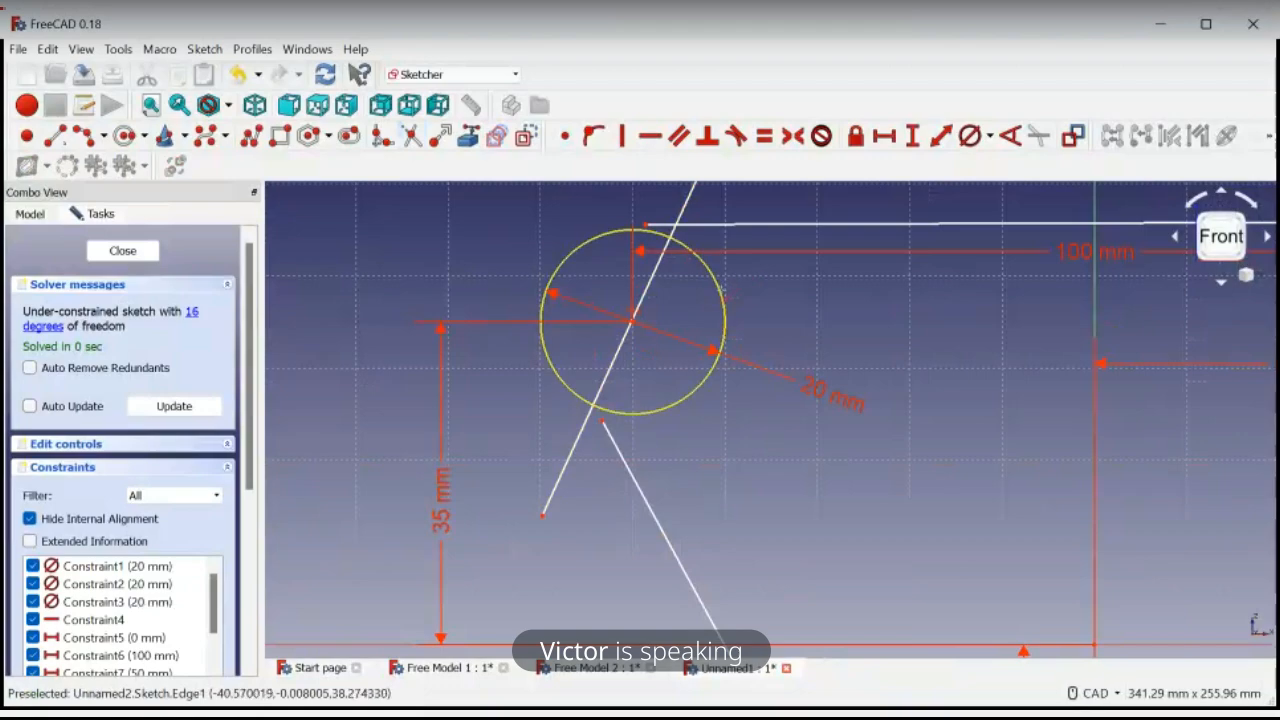
left_click(722, 289)
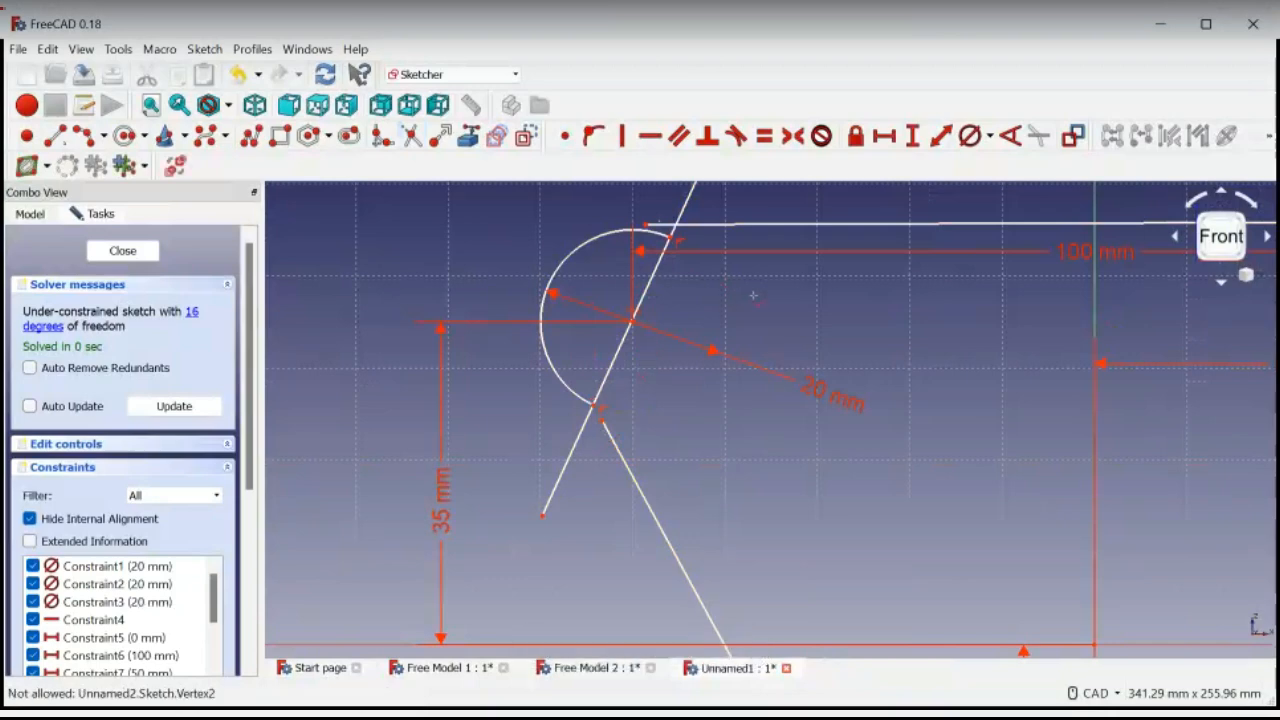
left_click(652, 290)
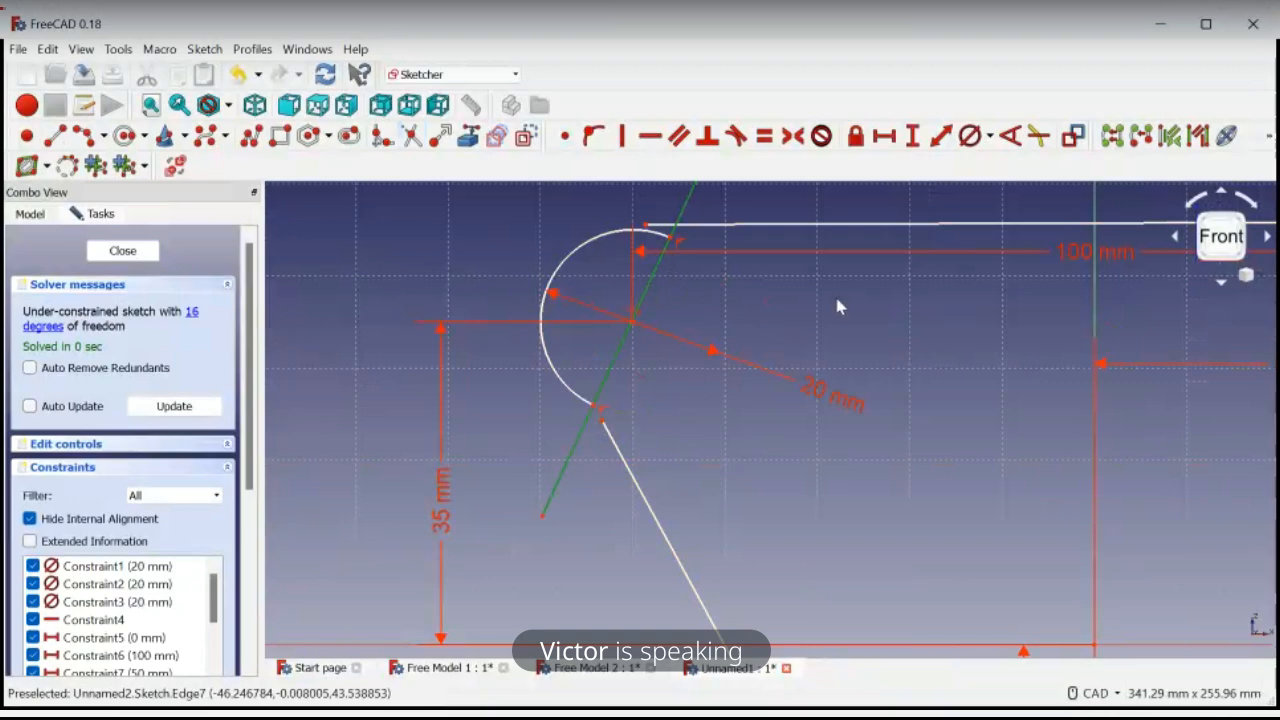
key("Delete")
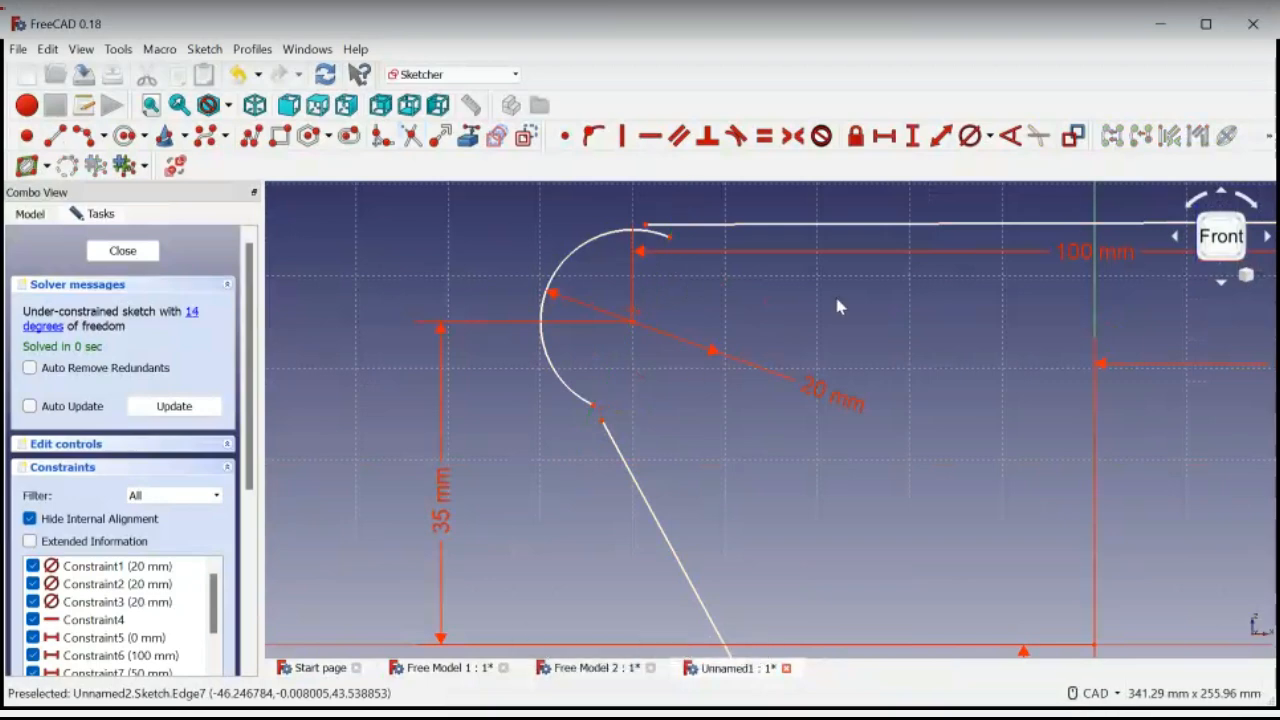
Join the upper left arc's two ends to the top line and the left side line with coincident constraints
left_click(670, 238)
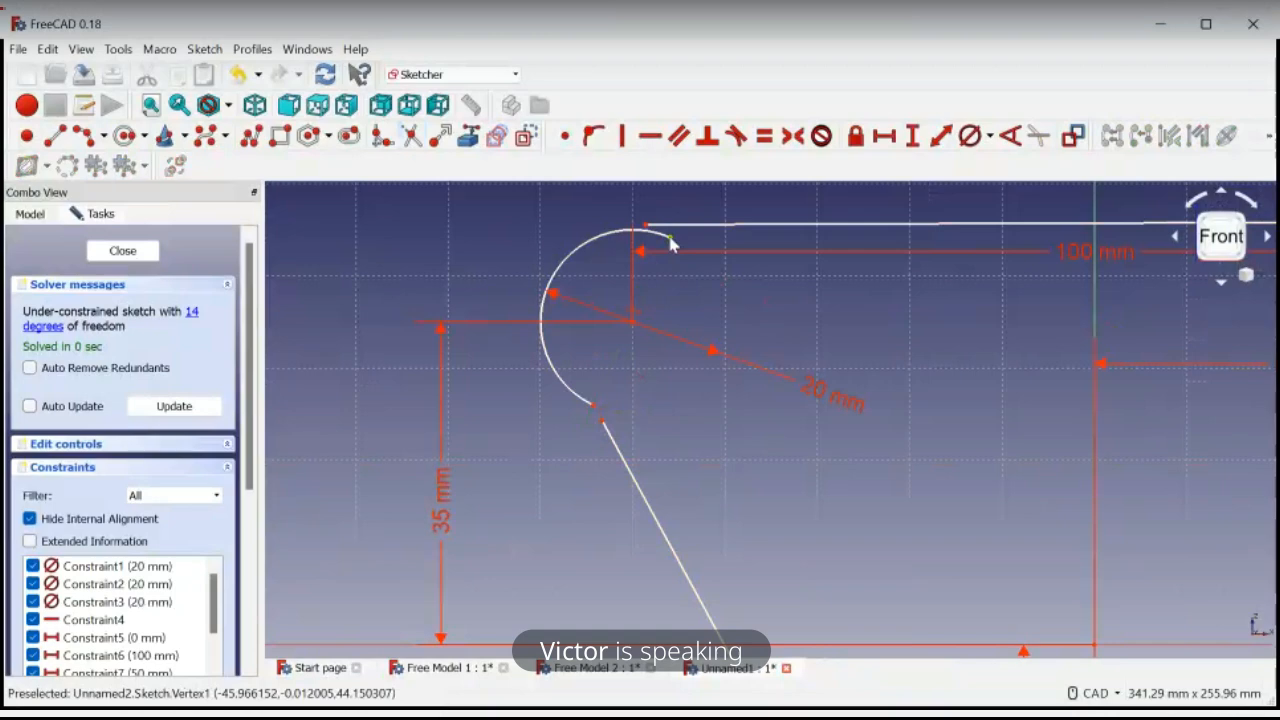
left_click_drag(670, 238, 639, 265)
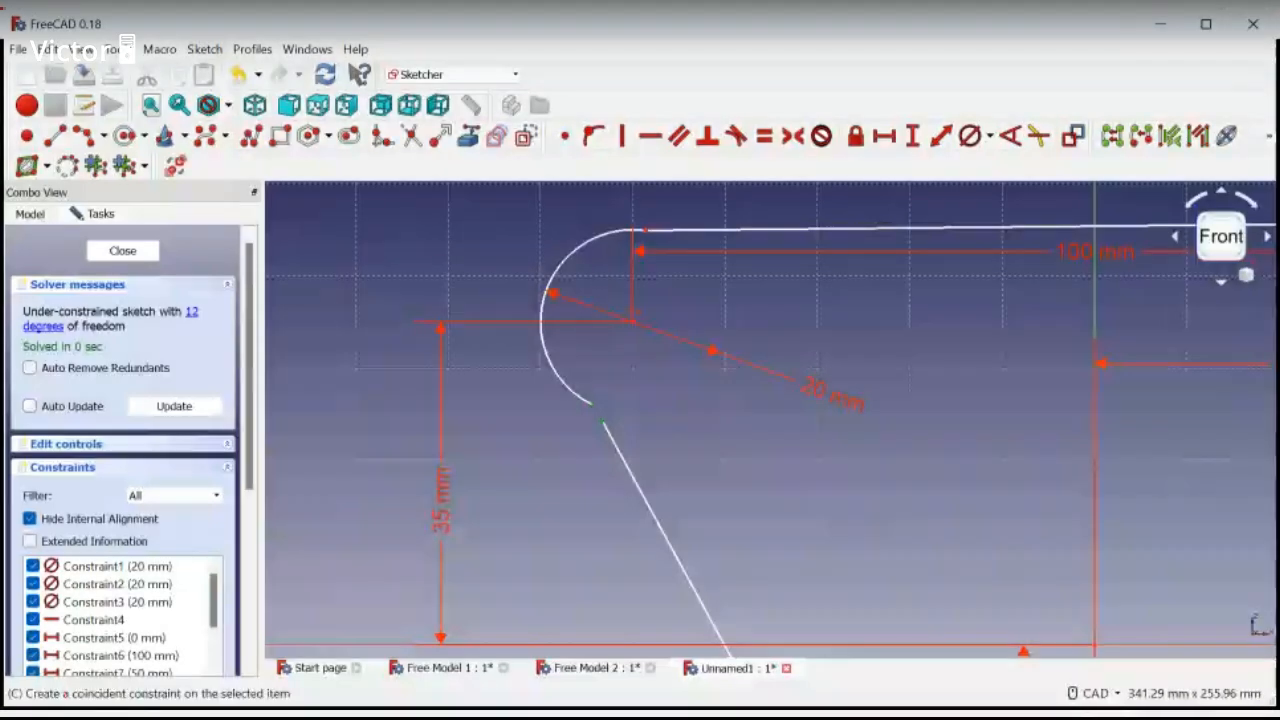
left_click(565, 136)
scroll(834, 409, "down", 3)
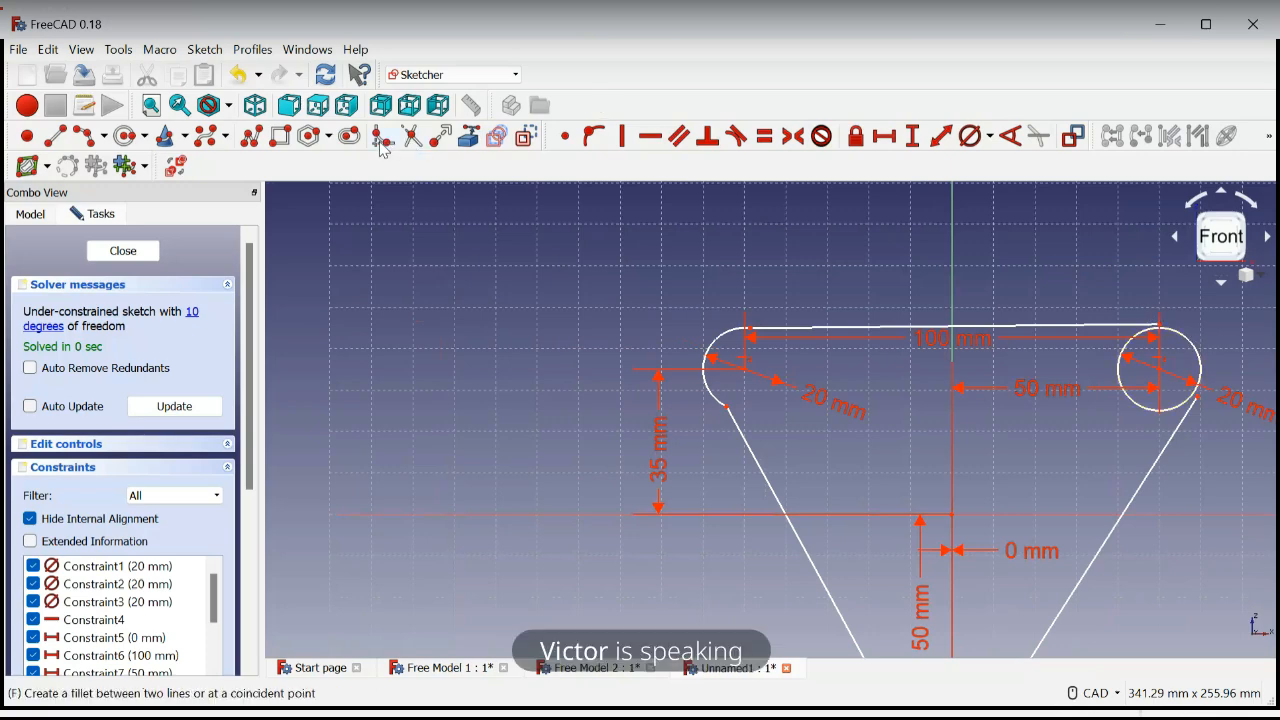
Sketch a steep diagonal line about 43 mm long across the upper right circle, extending past it on both ends
left_click(55, 137)
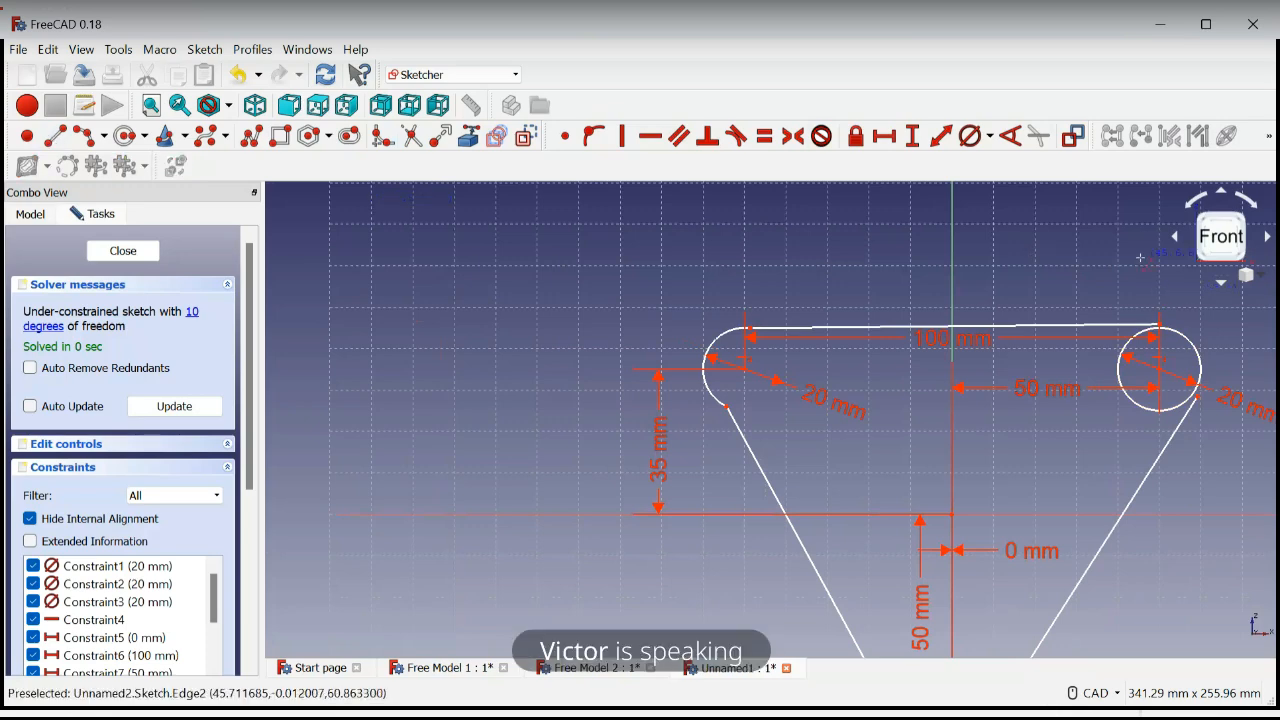
left_click(1143, 265)
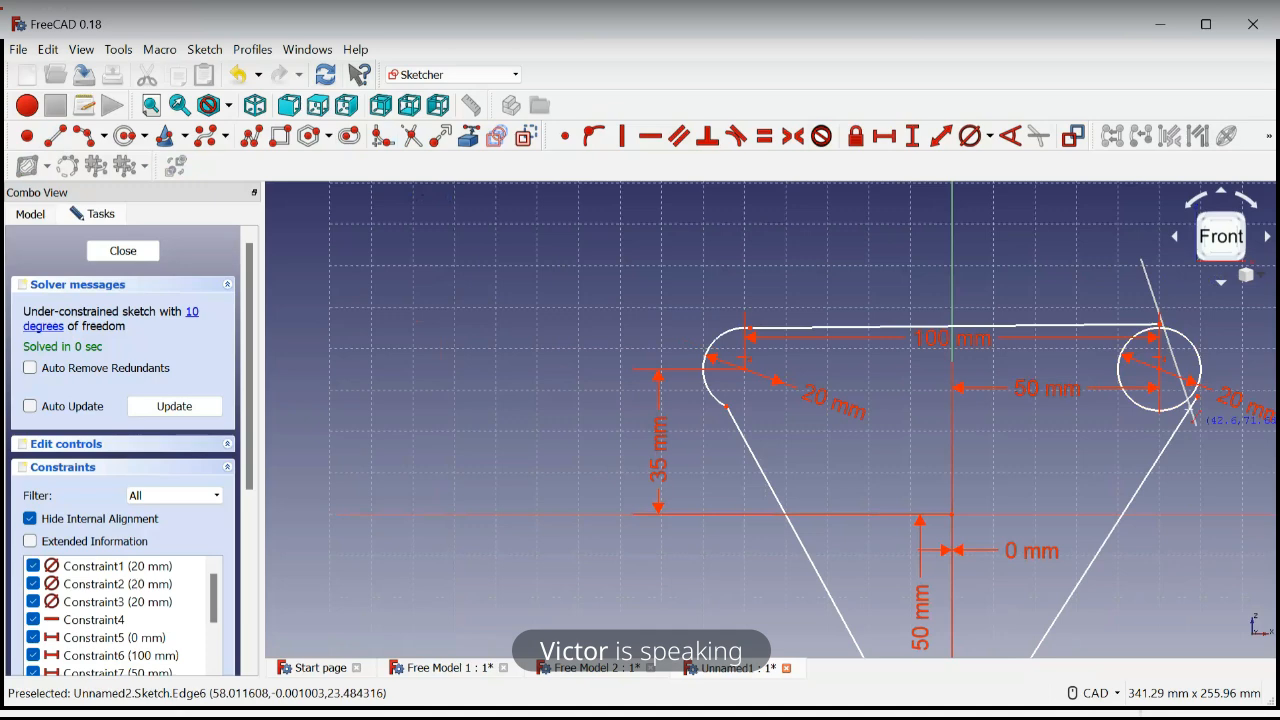
left_click(1201, 432)
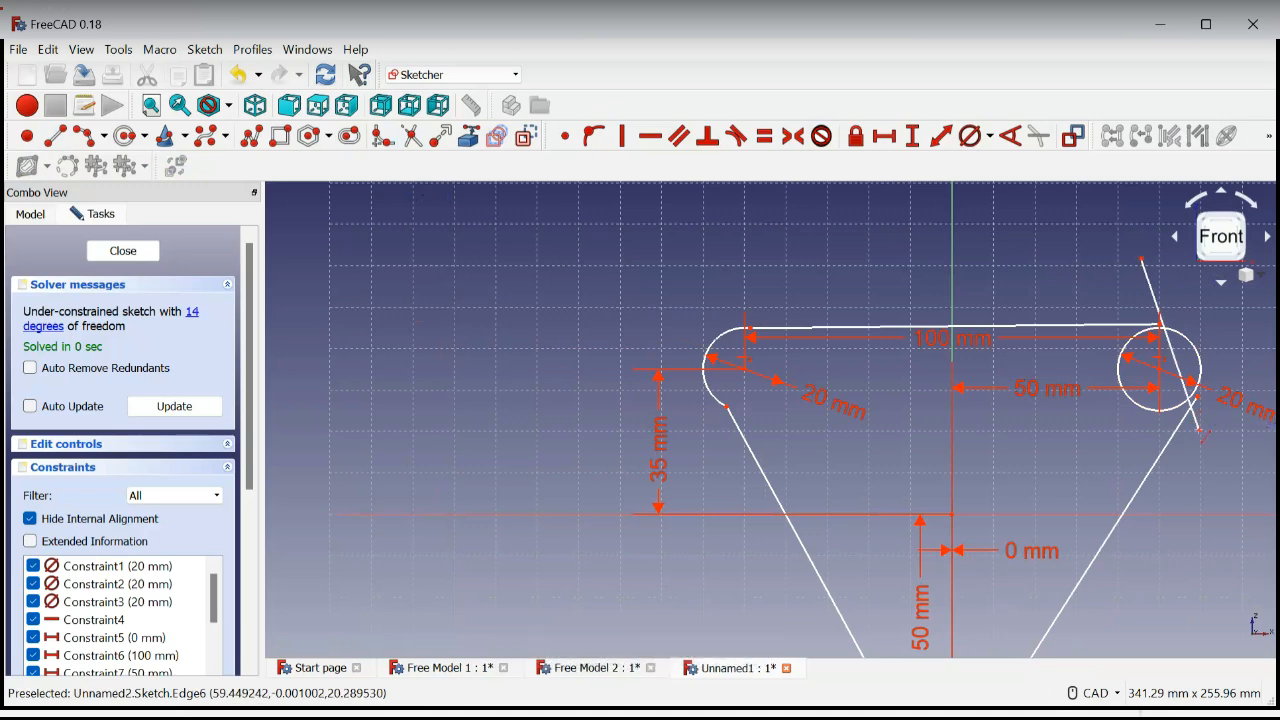
right_click(1234, 474)
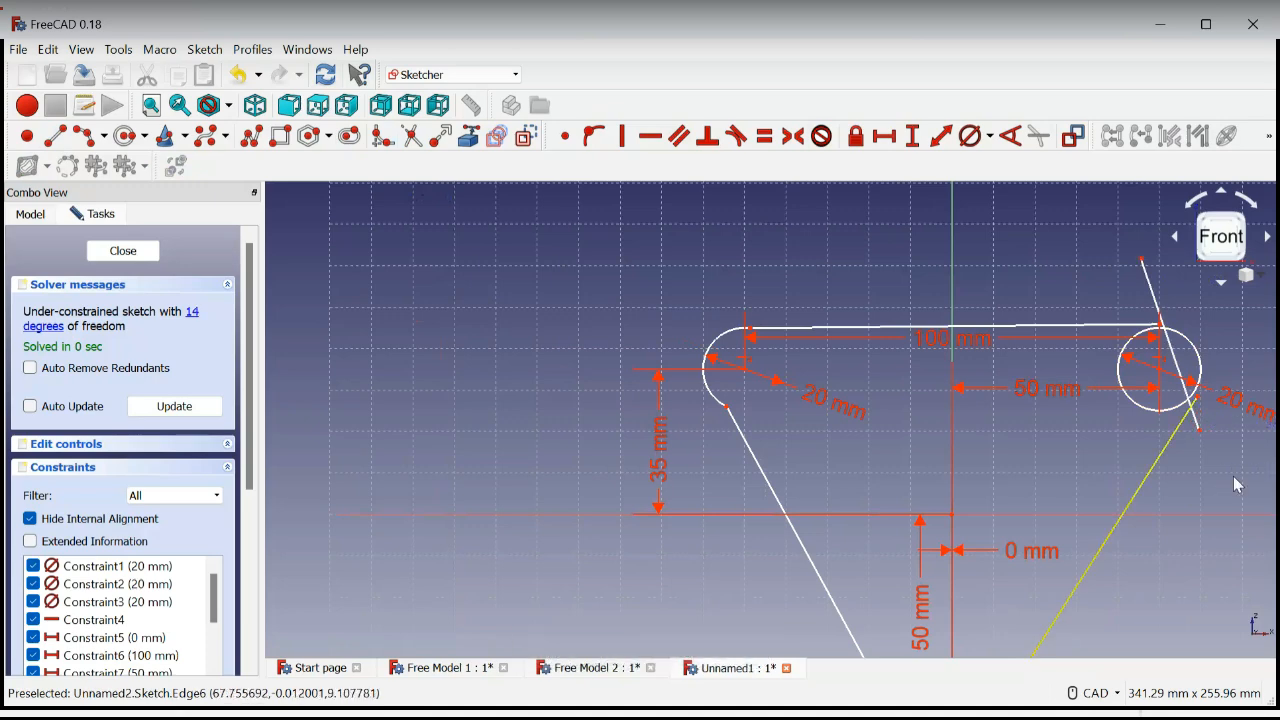
Trim the inner part of the upper right circle at the diagonal line, and delete that diagonal line
left_click(412, 138)
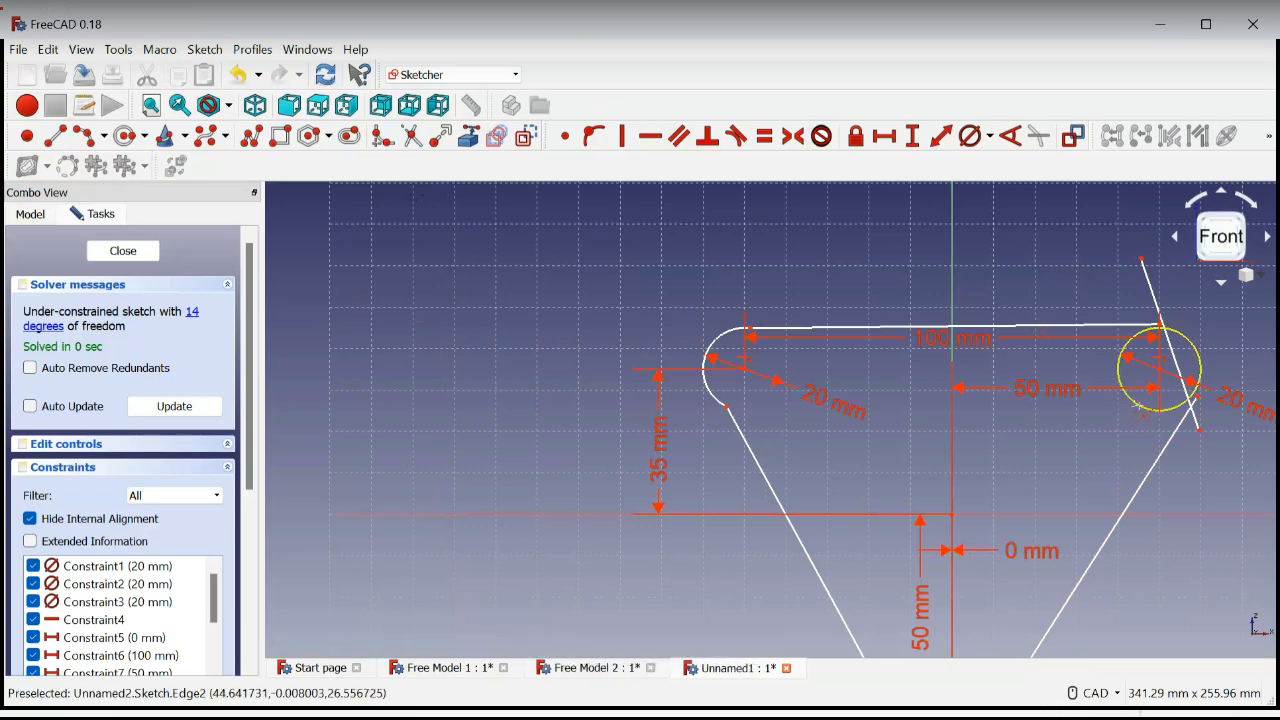
left_click(1139, 404)
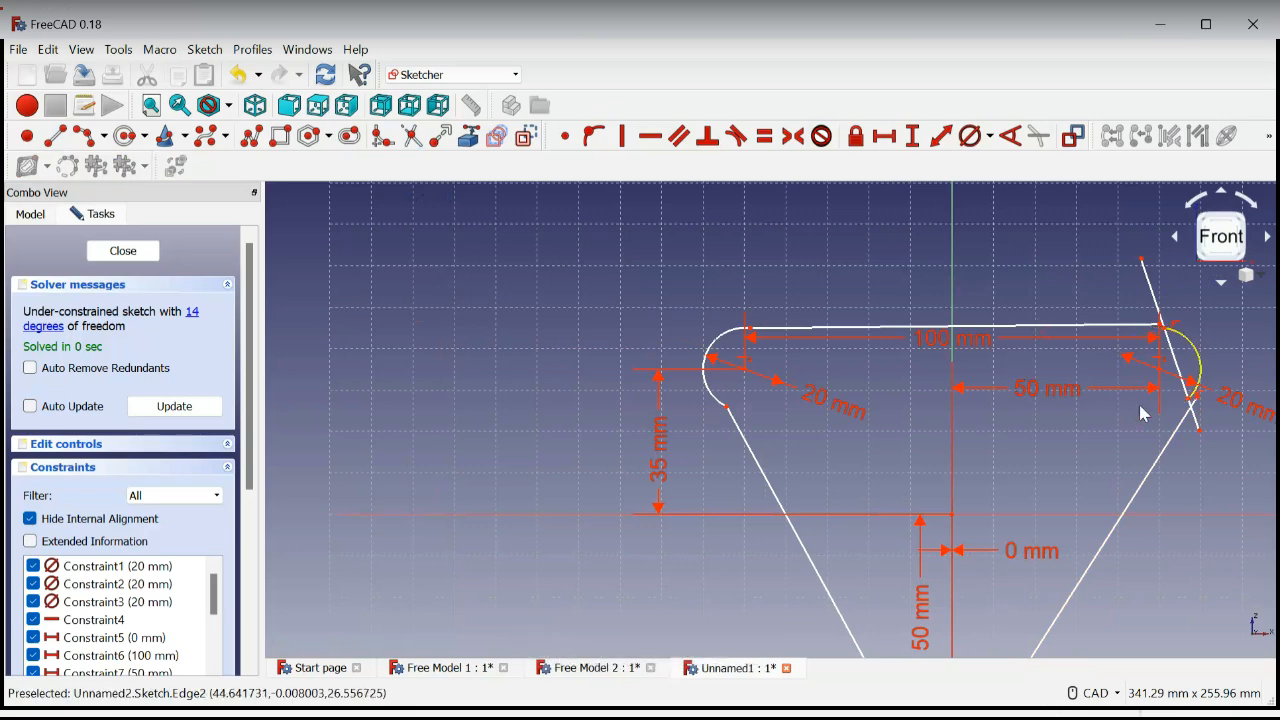
right_click(1238, 319)
left_click(1151, 291)
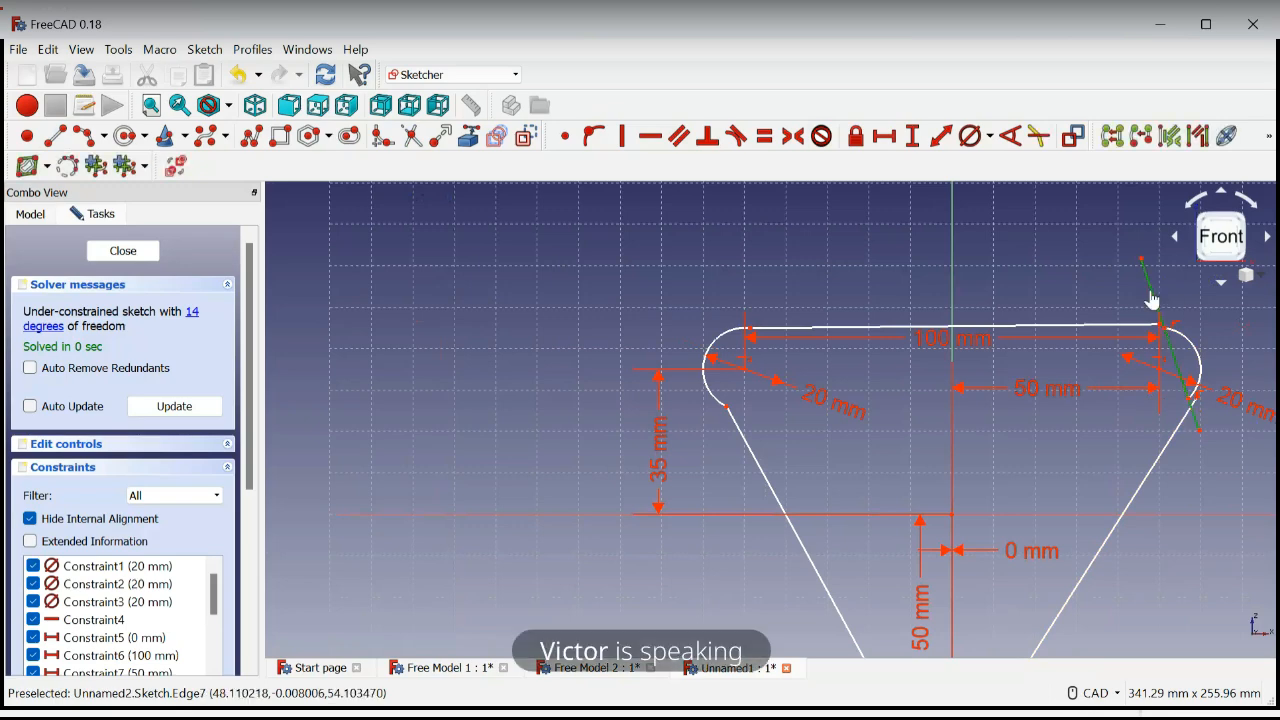
key("Delete")
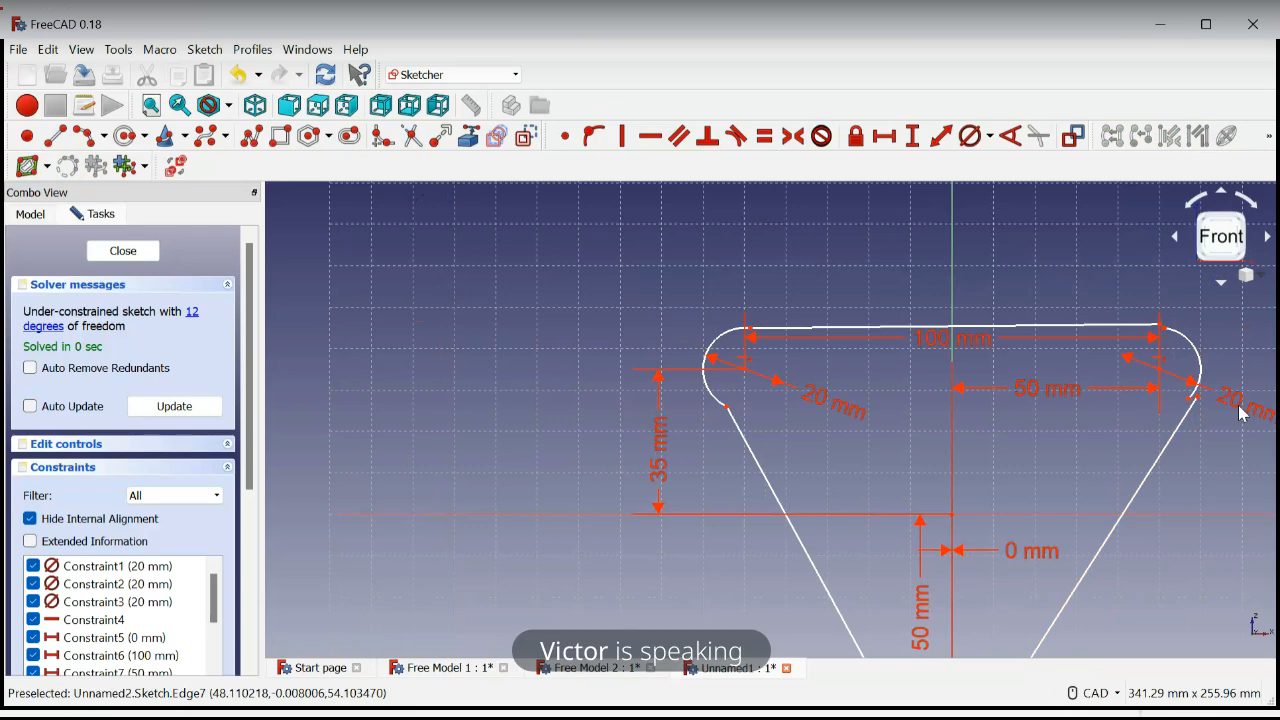
Join the upper right arc's ends to the top line and the right side line with coincident constraints, moving the arc's lower end up beforehand
scroll(1243, 413, "down", 2)
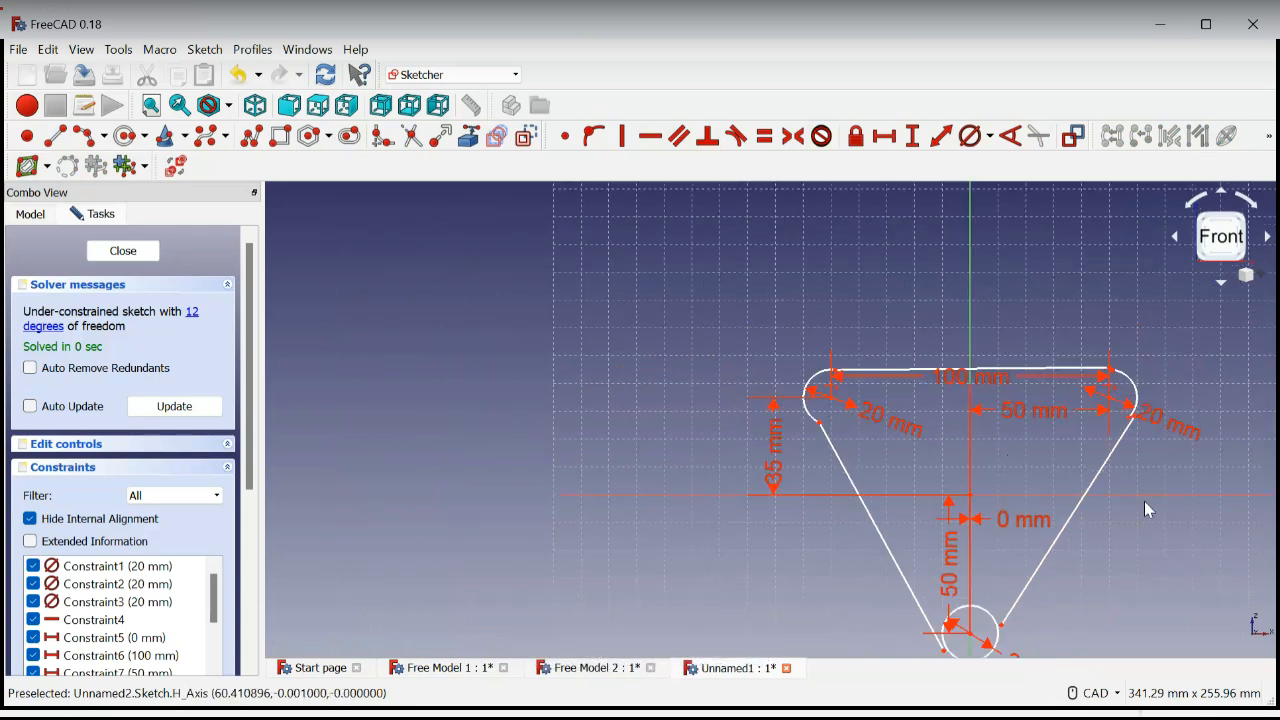
middle_click_drag(1158, 511, 1132, 506)
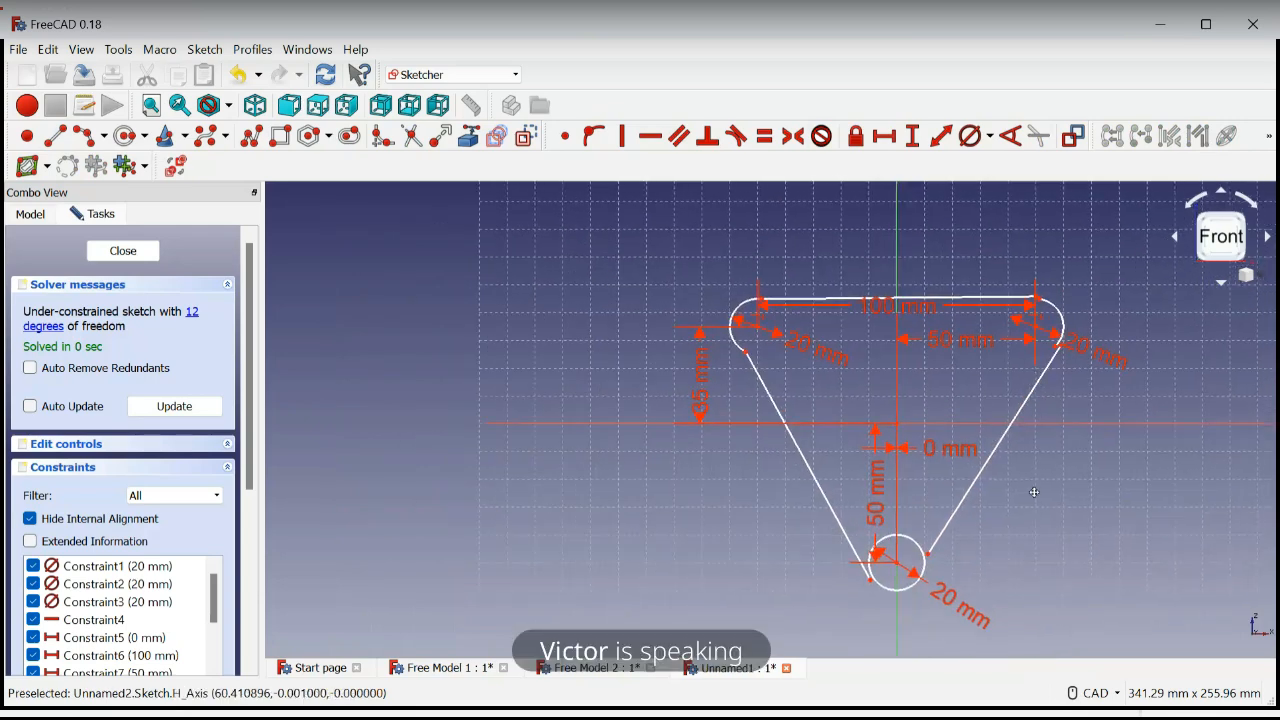
scroll(1040, 285, "up", 4)
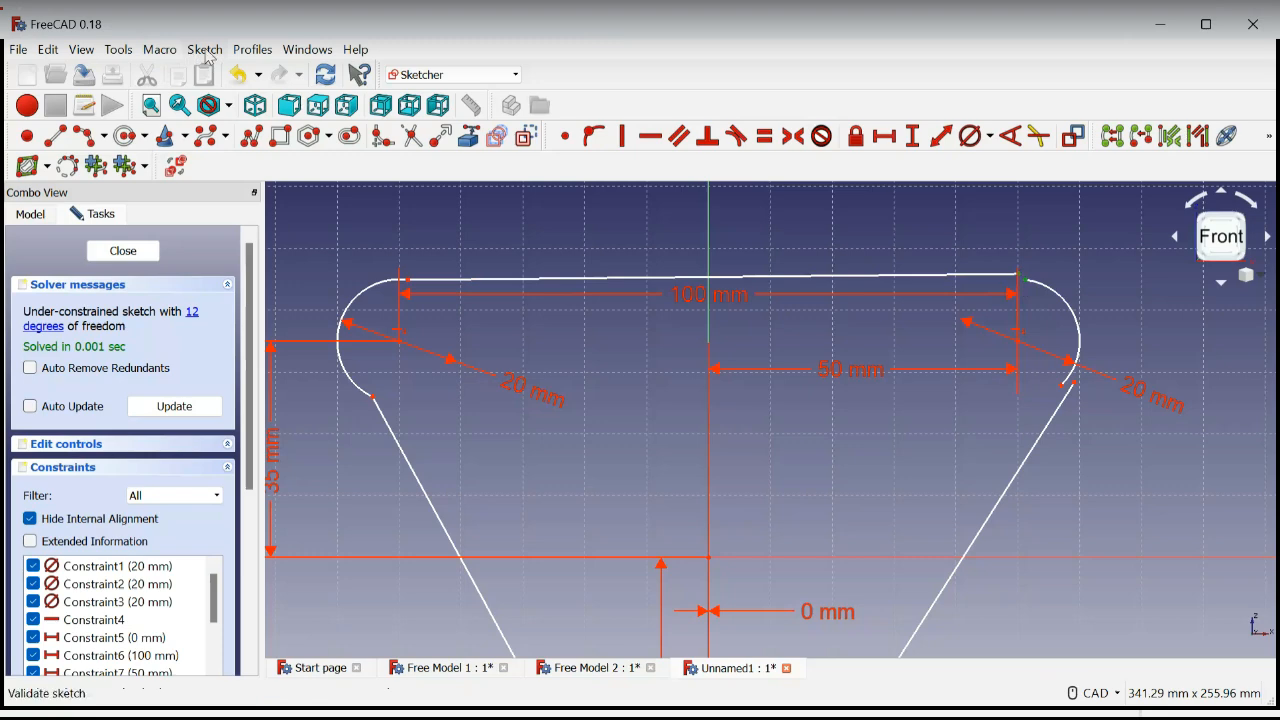
left_click(565, 136)
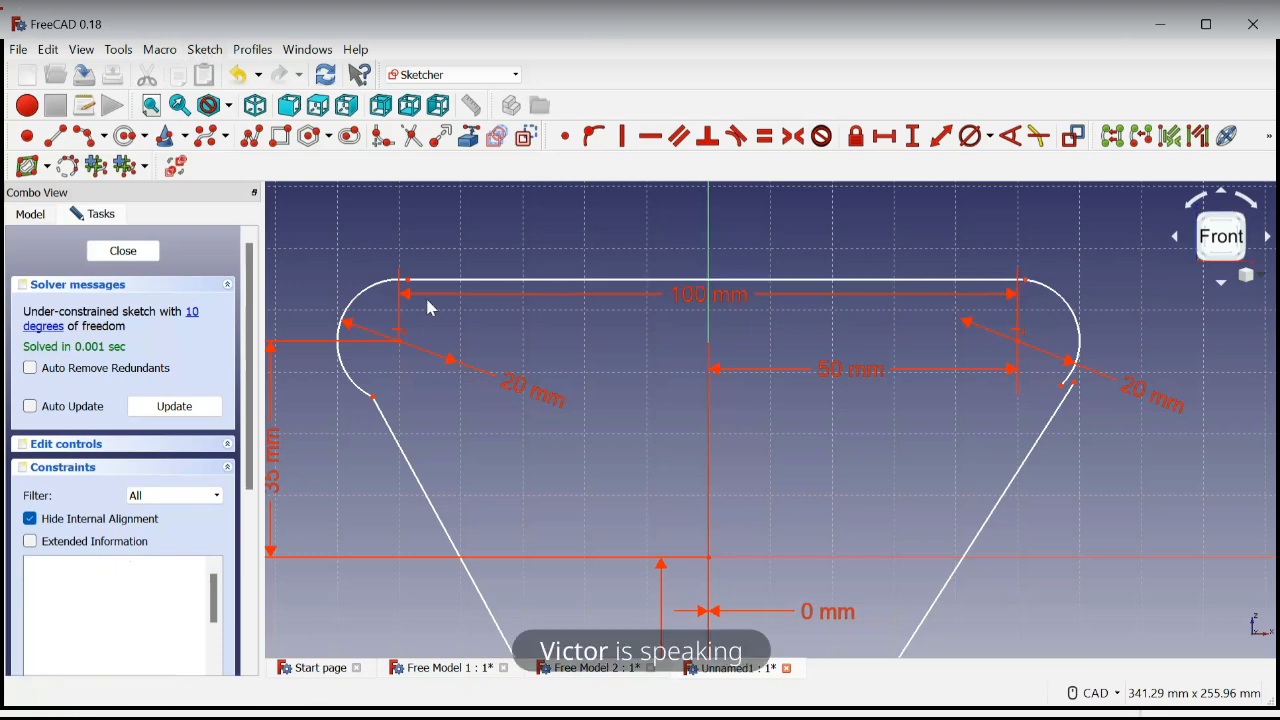
left_click_drag(1062, 386, 1078, 370)
left_click(1076, 383)
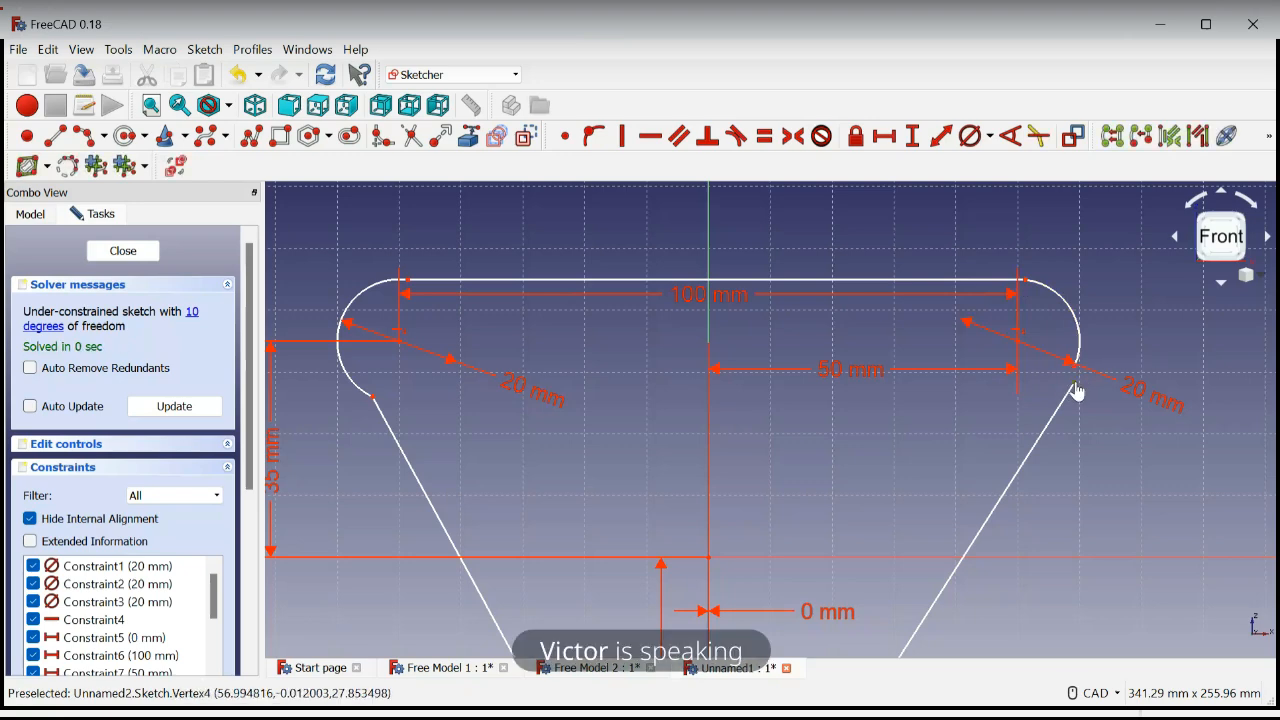
left_click(1073, 363)
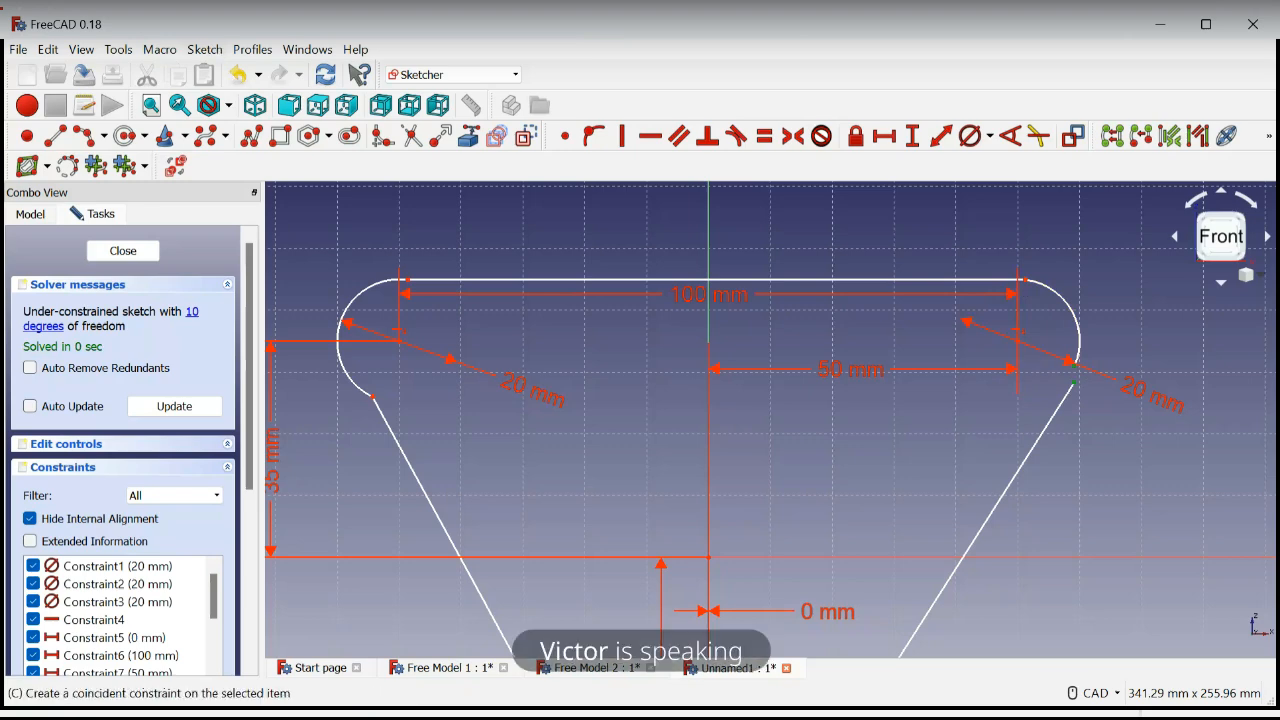
left_click(565, 136)
Sketch a shallow diagonal line through the lower circle's centre, extending past the circle on both ends
scroll(660, 443, "down", 5)
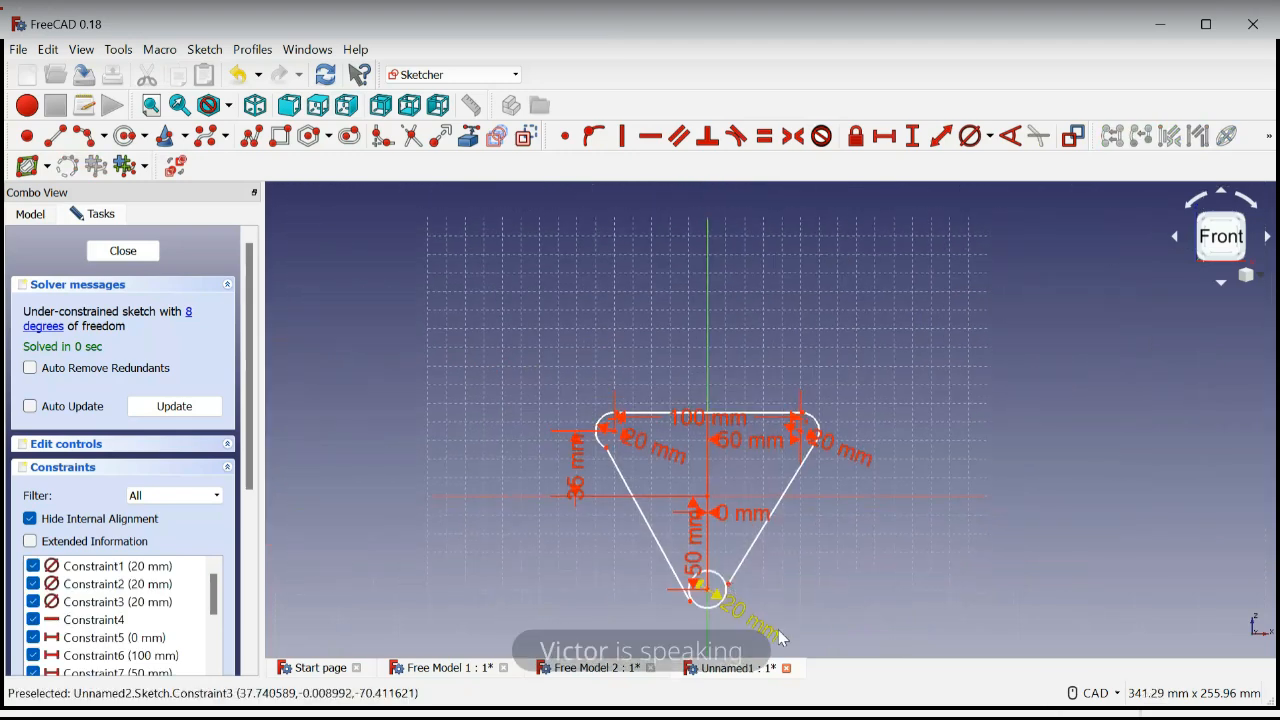
mouse_move(778, 630)
middle_mouse_down()
mouse_move(858, 513)
mouse_move(837, 495)
middle_mouse_up()
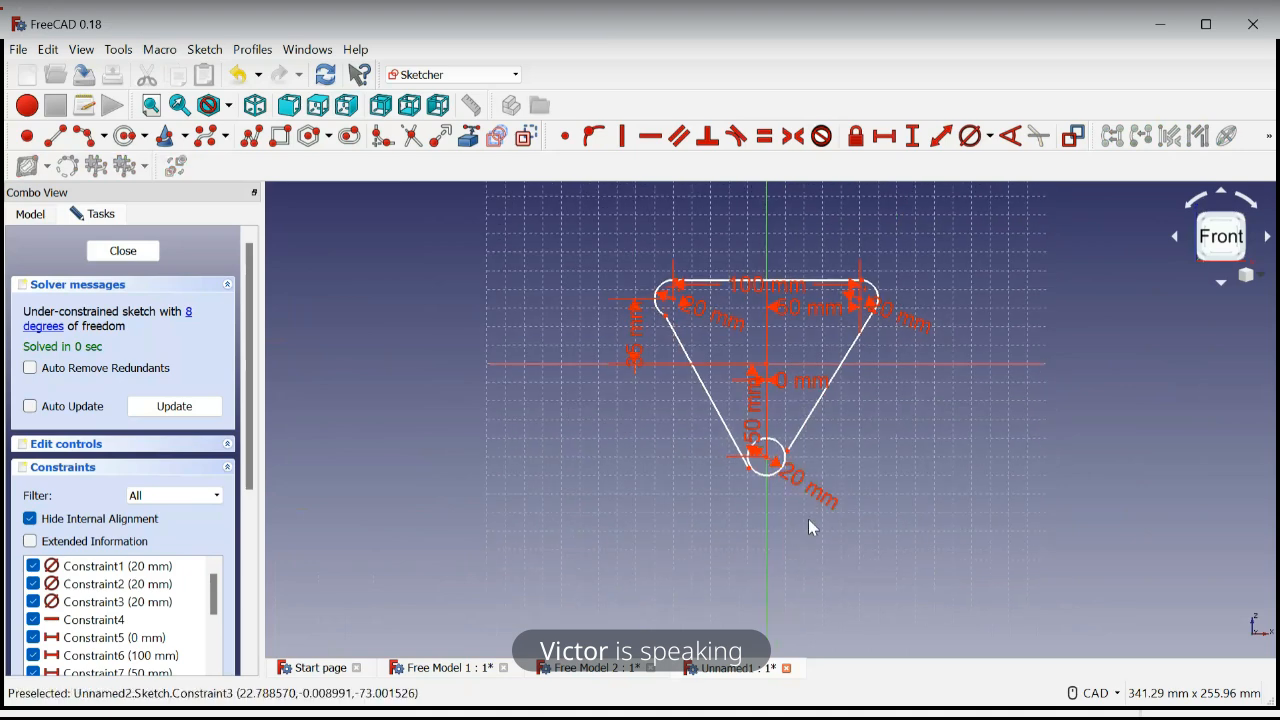
scroll(780, 518, "up", 5)
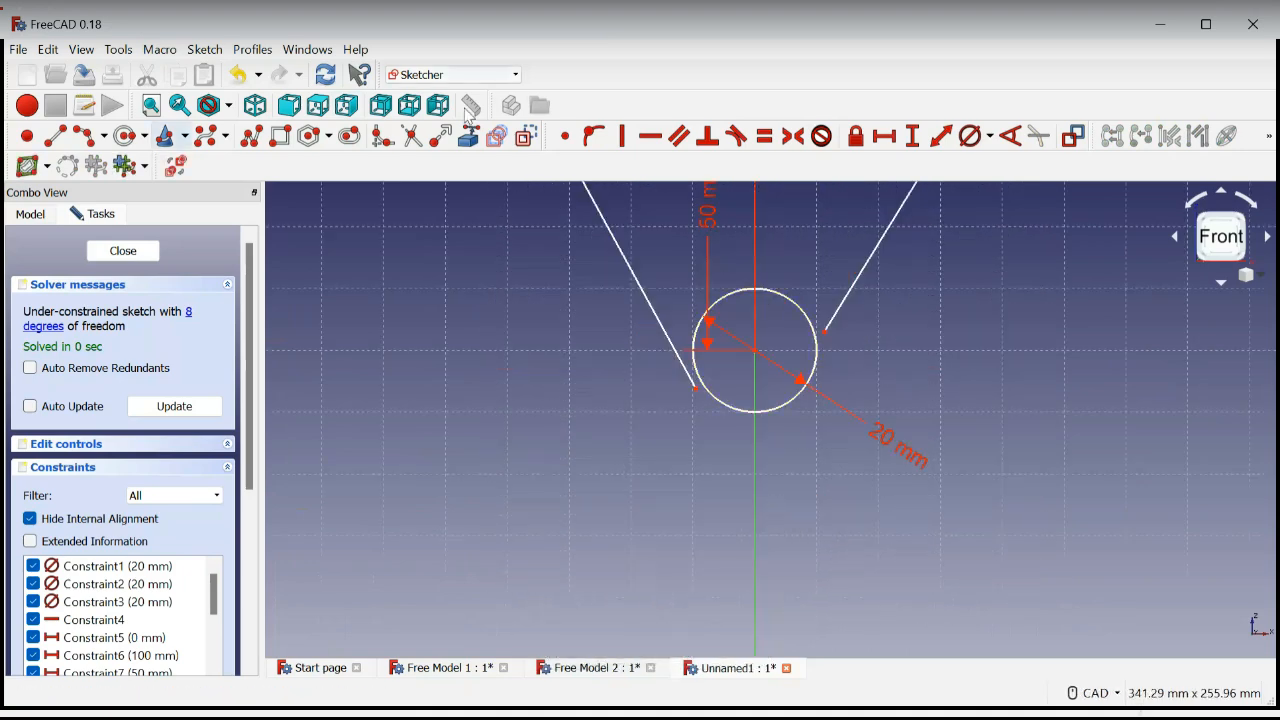
left_click(55, 140)
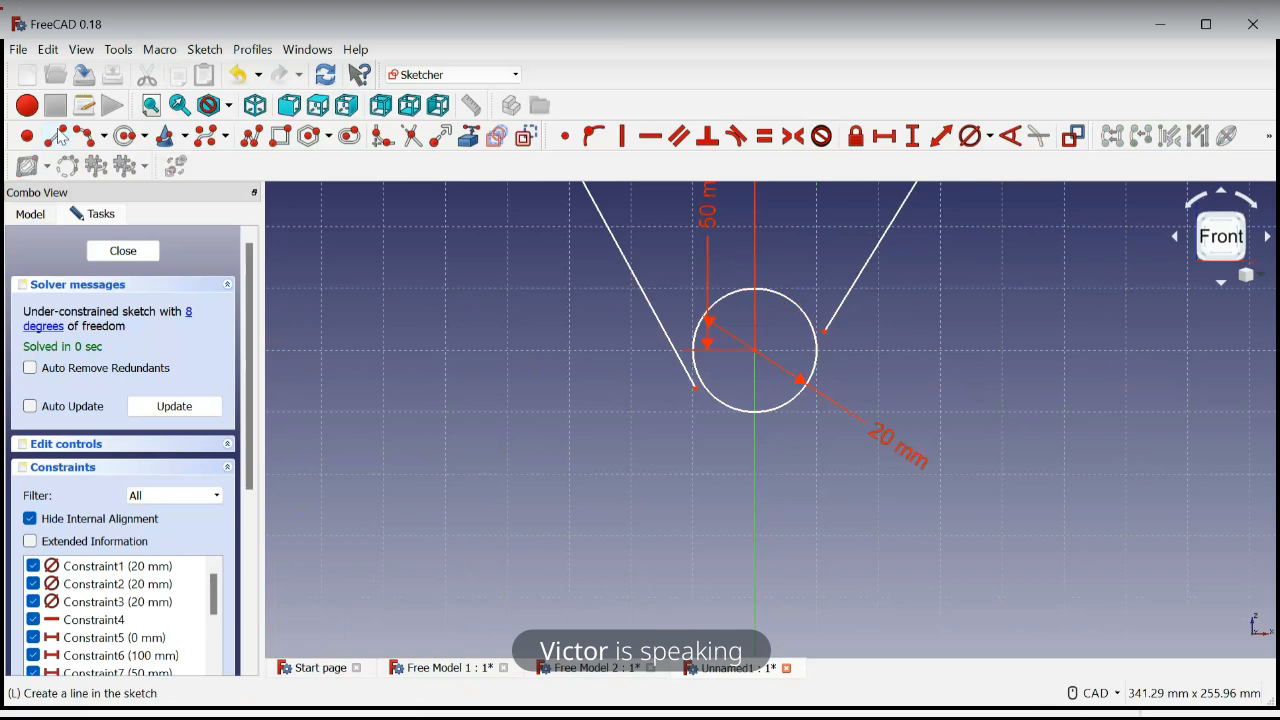
left_click(897, 291)
left_click(641, 395)
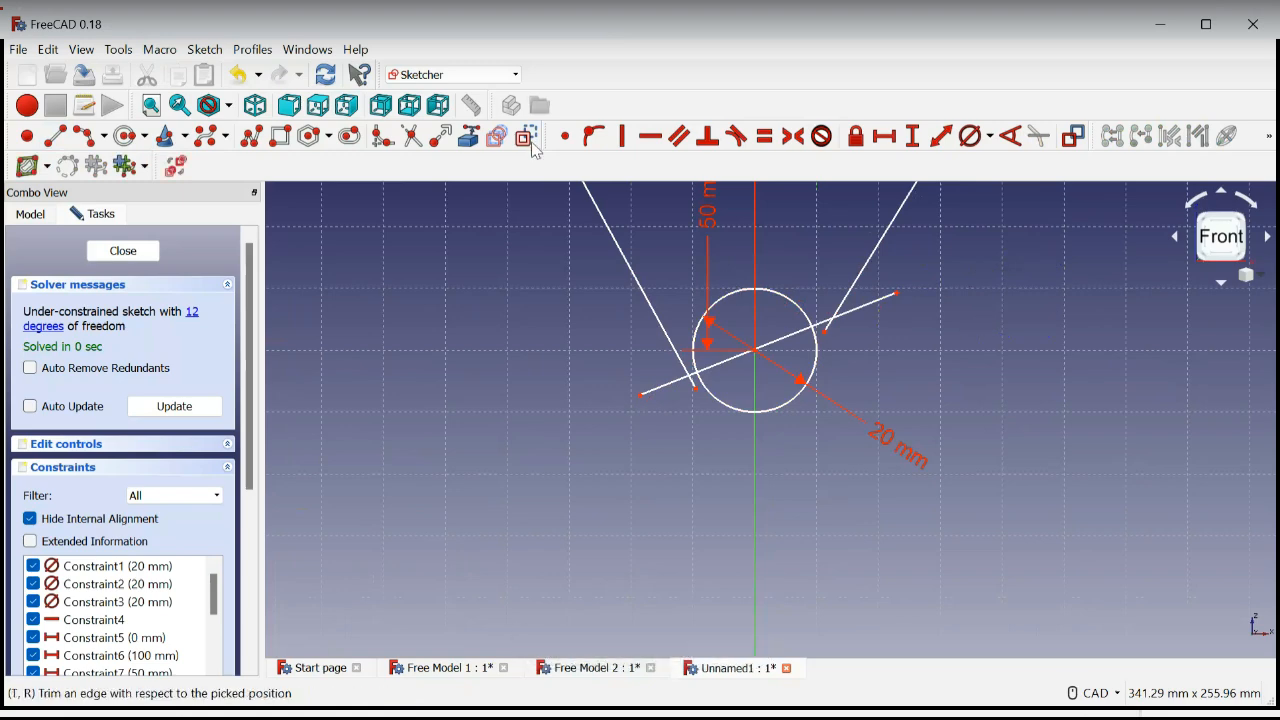
Trim the upper part of the lower circle at the diagonal line, and delete that diagonal line
left_click(412, 138)
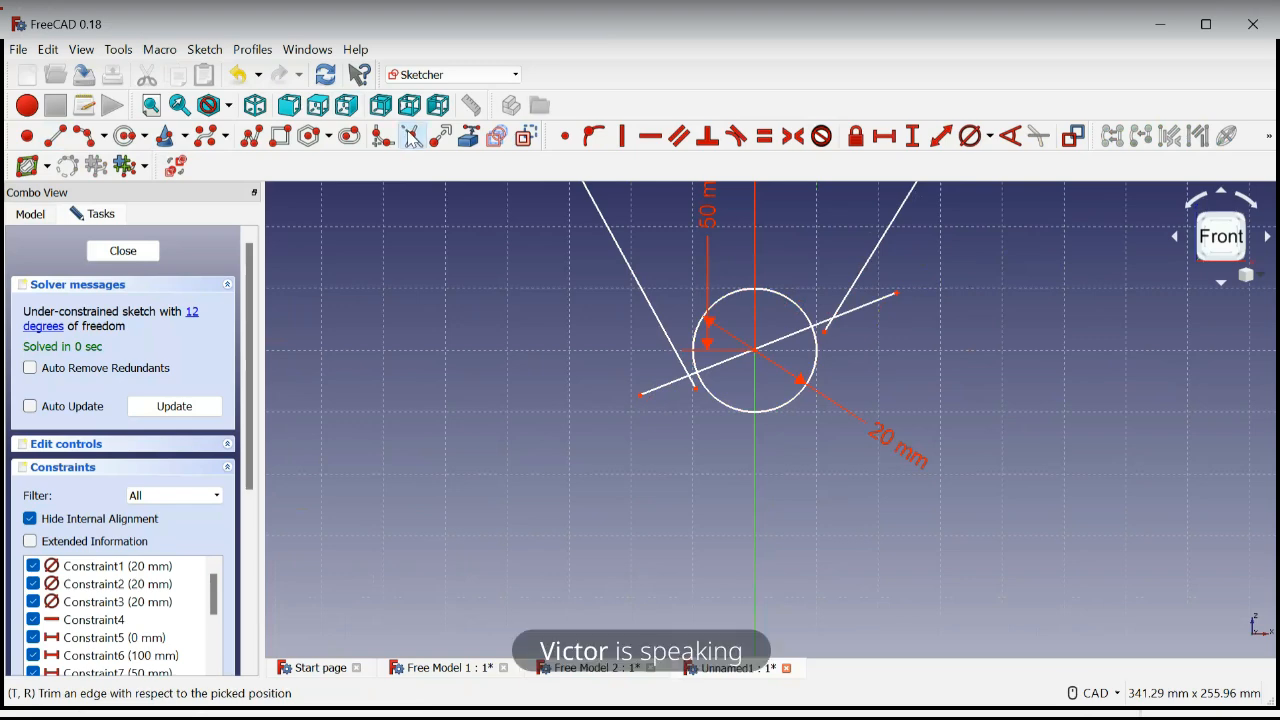
left_click(769, 289)
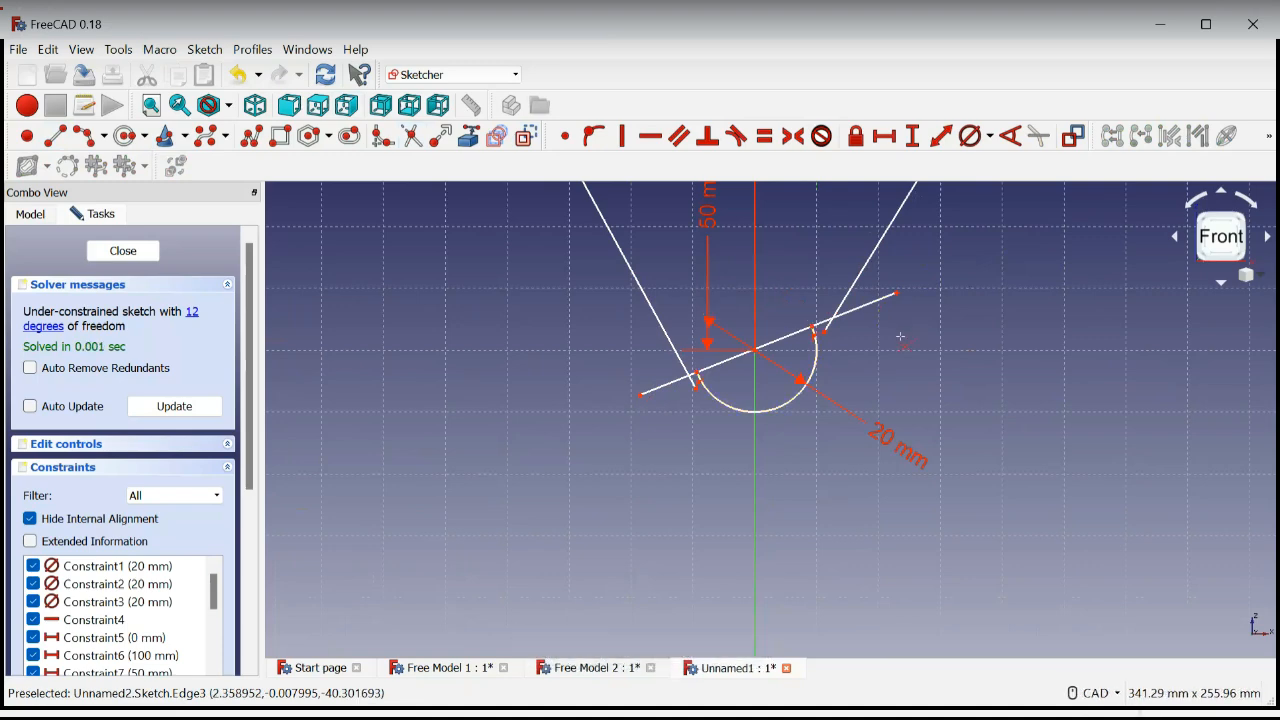
key("Escape")
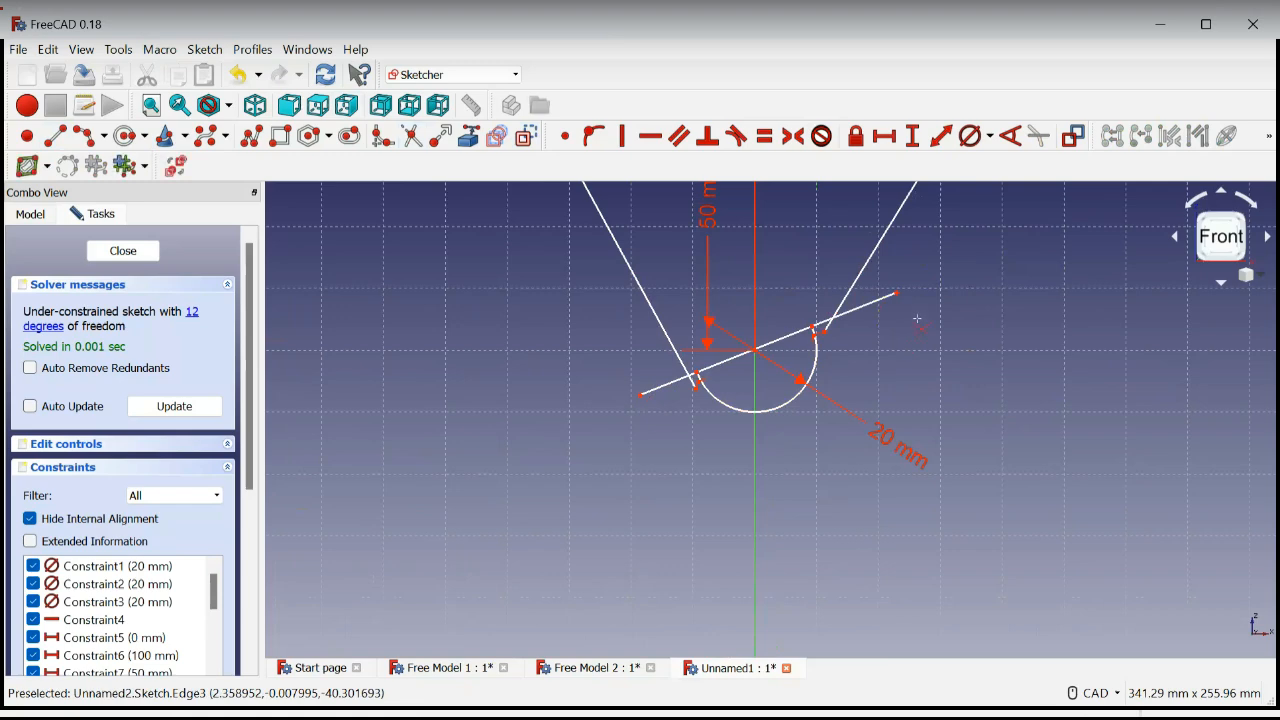
left_click(865, 306)
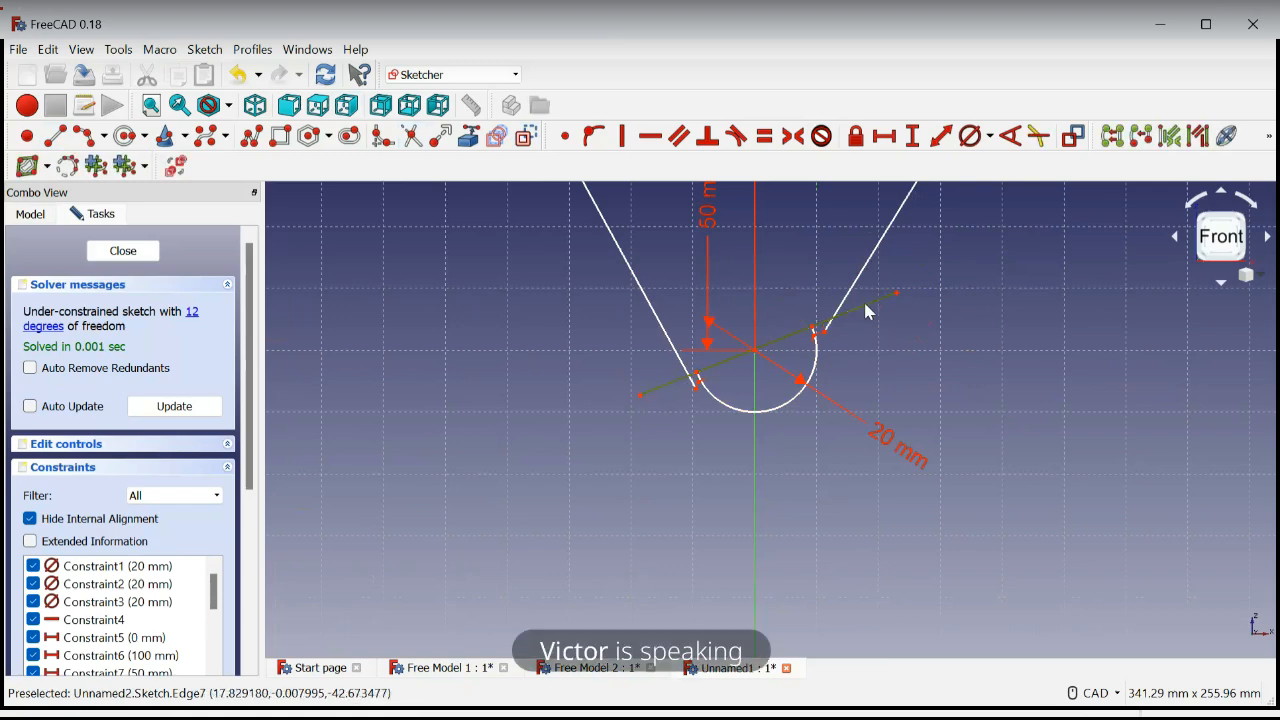
key("Delete")
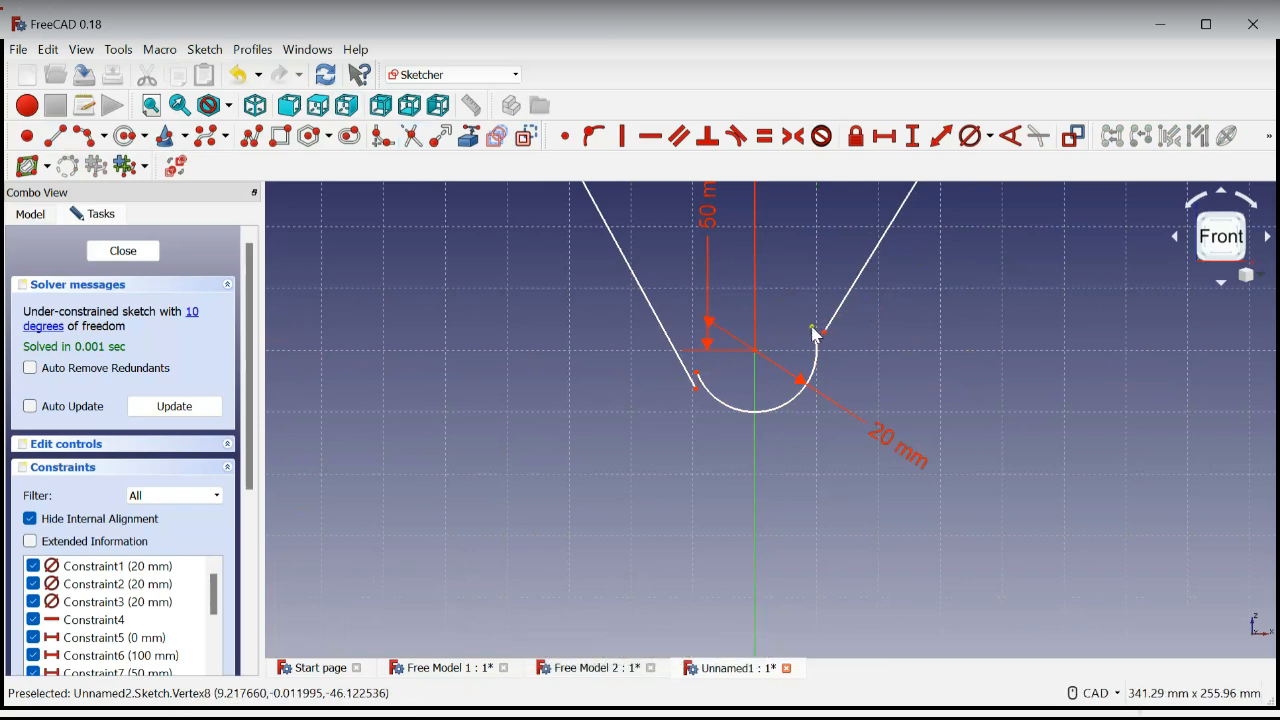
Move the lower arc's right end and the left side line's lower end up, and join that line to the arc's left end with a coincident constraint
left_click_drag(815, 335, 820, 371)
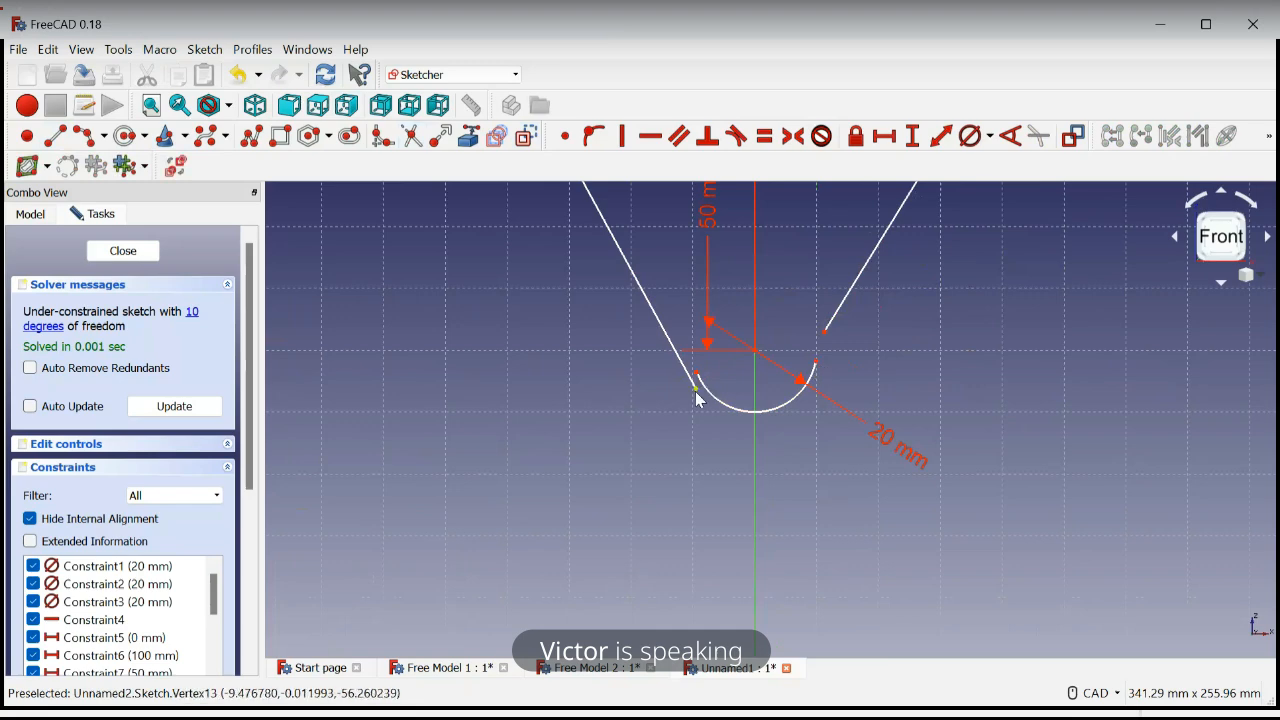
left_click_drag(695, 389, 686, 360)
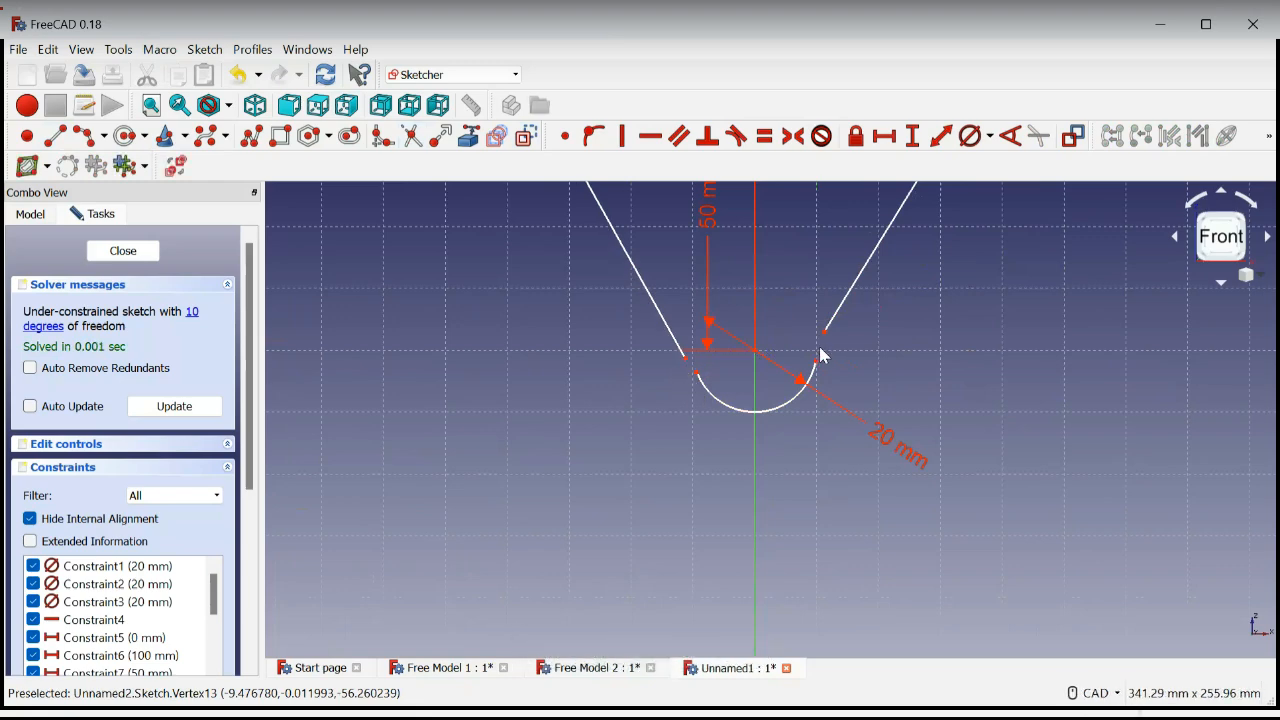
left_click(683, 358)
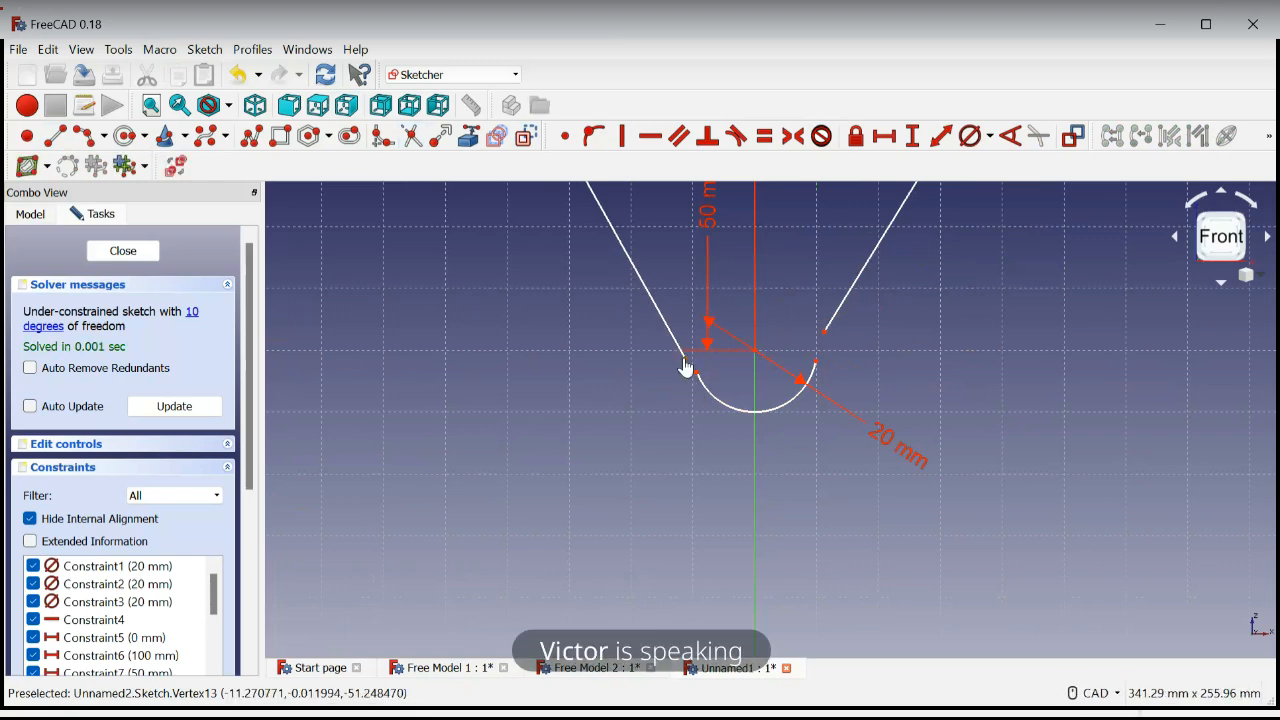
left_click(697, 373)
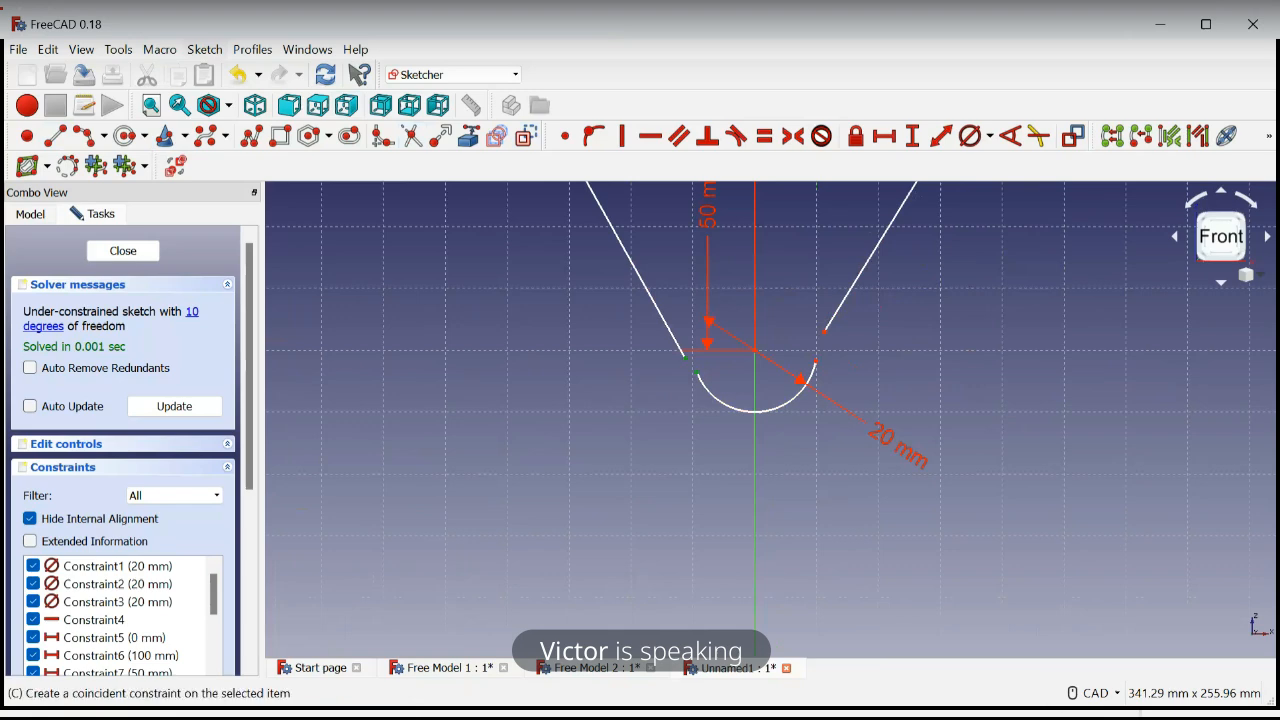
left_click(1038, 135)
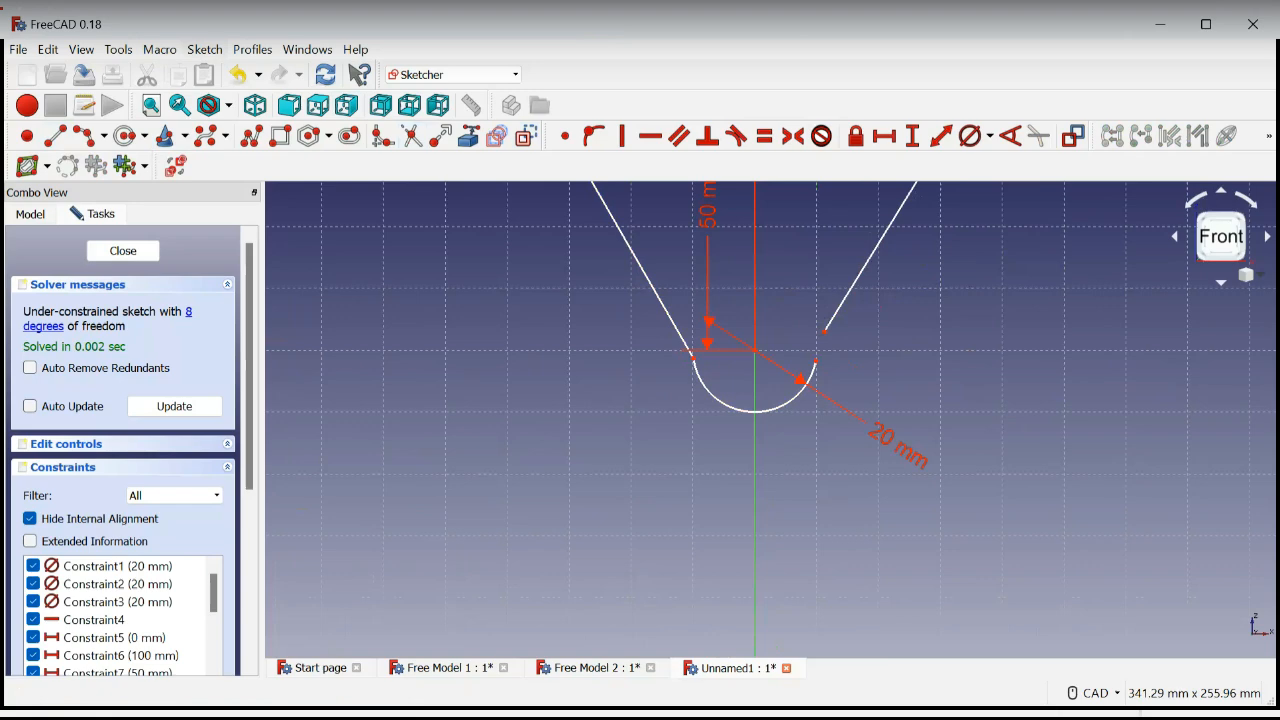
Join the lower arc's right end to the lower end of the right side line with a coincident constraint
left_click(815, 366)
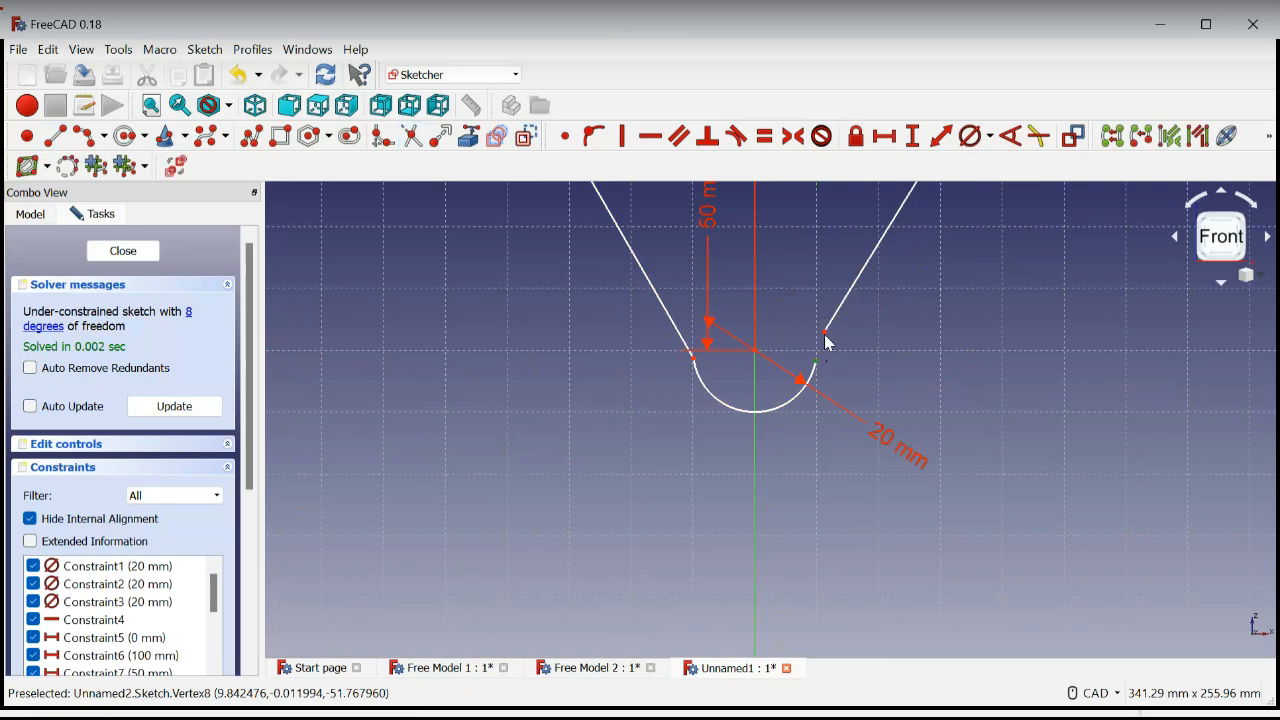
left_click(825, 334)
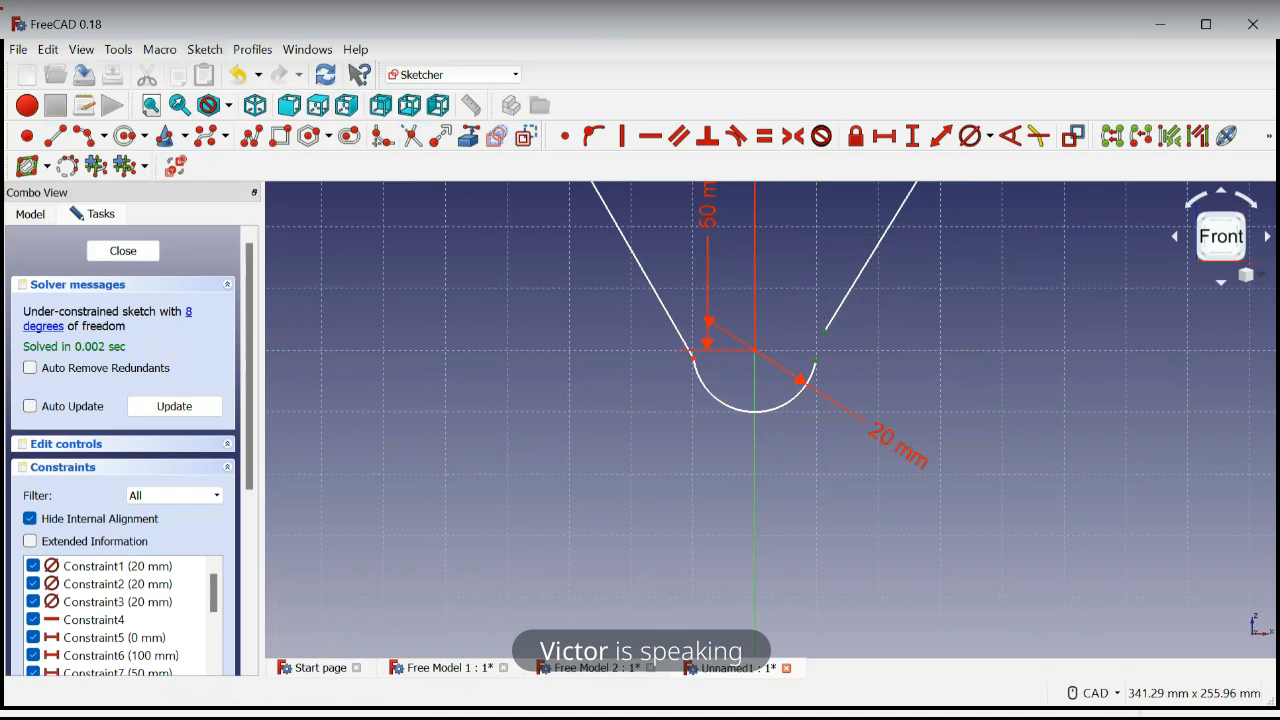
left_click(565, 135)
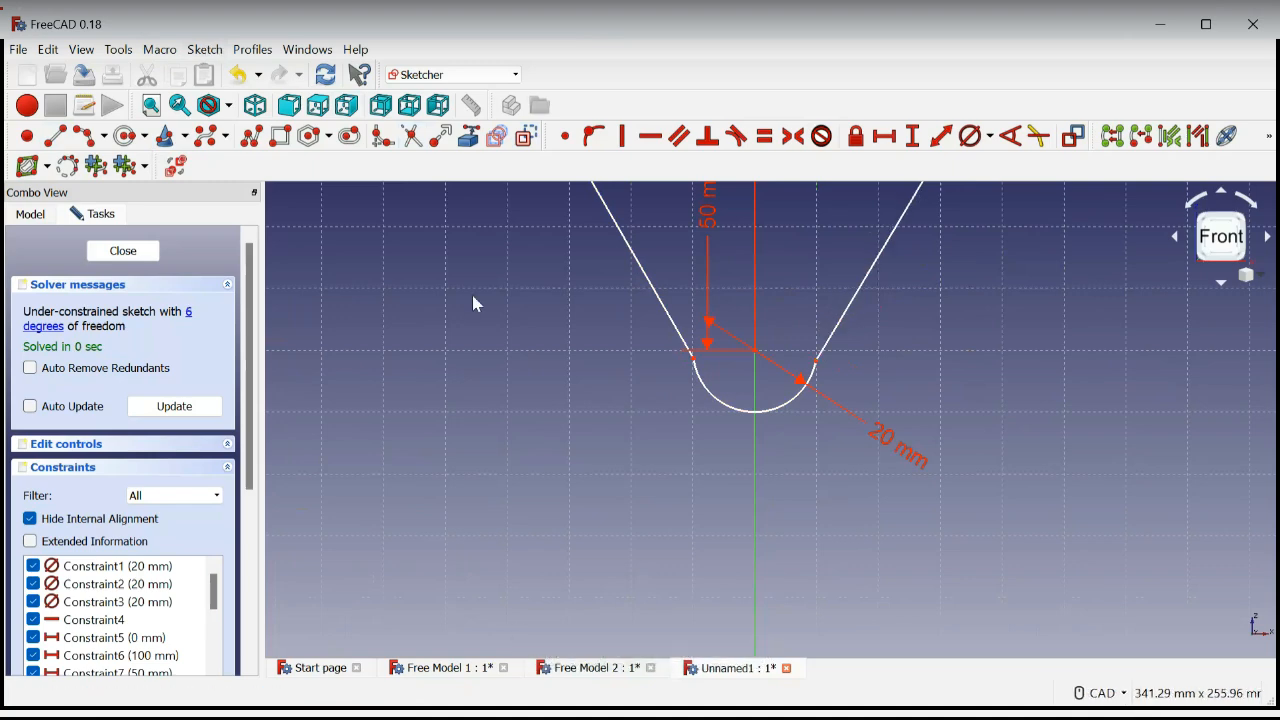
Make the upper left arc tangent to the top line, accepting the constraint substitution
scroll(940, 384, "down", 4)
scroll(940, 402, "down", 4)
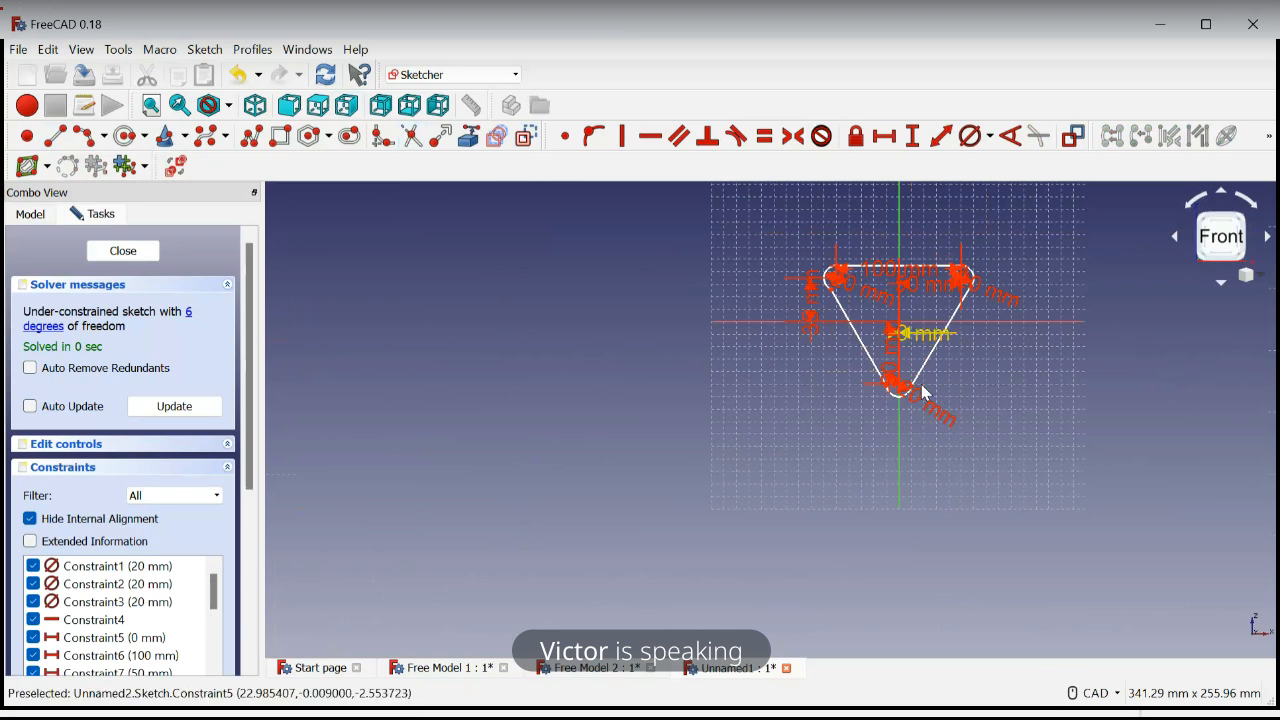
middle_click_drag(932, 331, 864, 391)
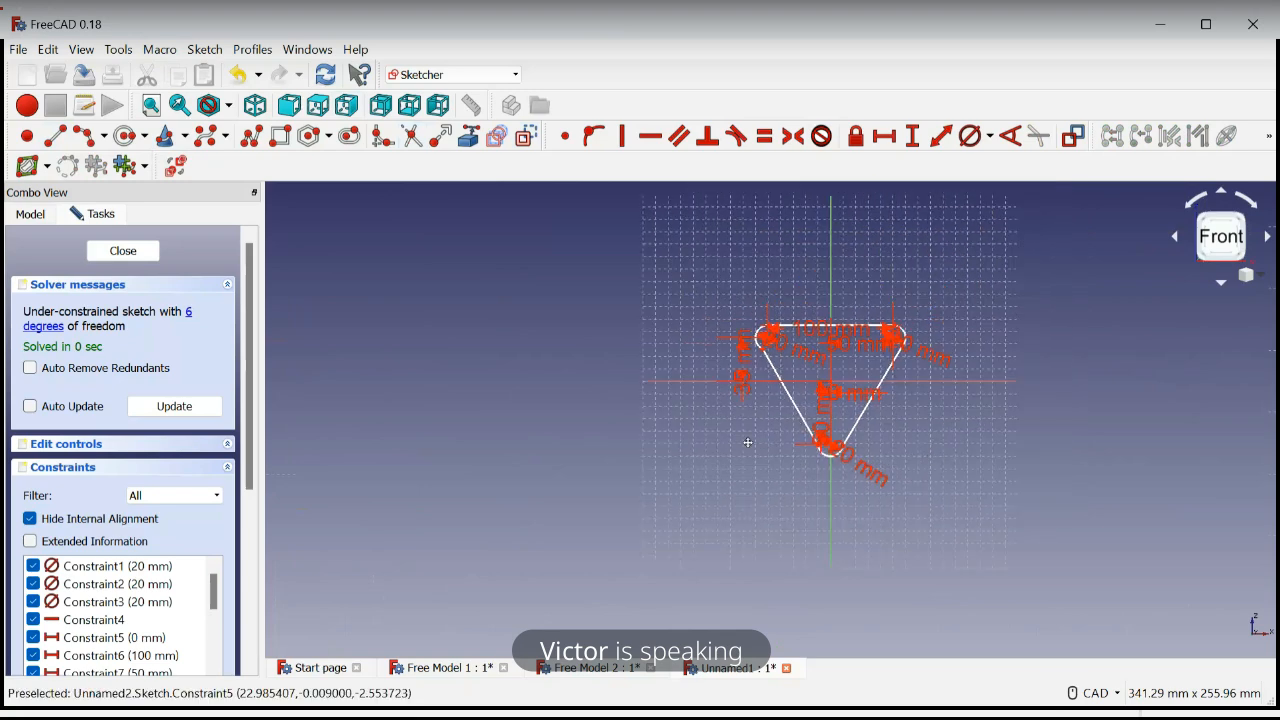
scroll(750, 445, "up", 4)
scroll(858, 390, "down", 2)
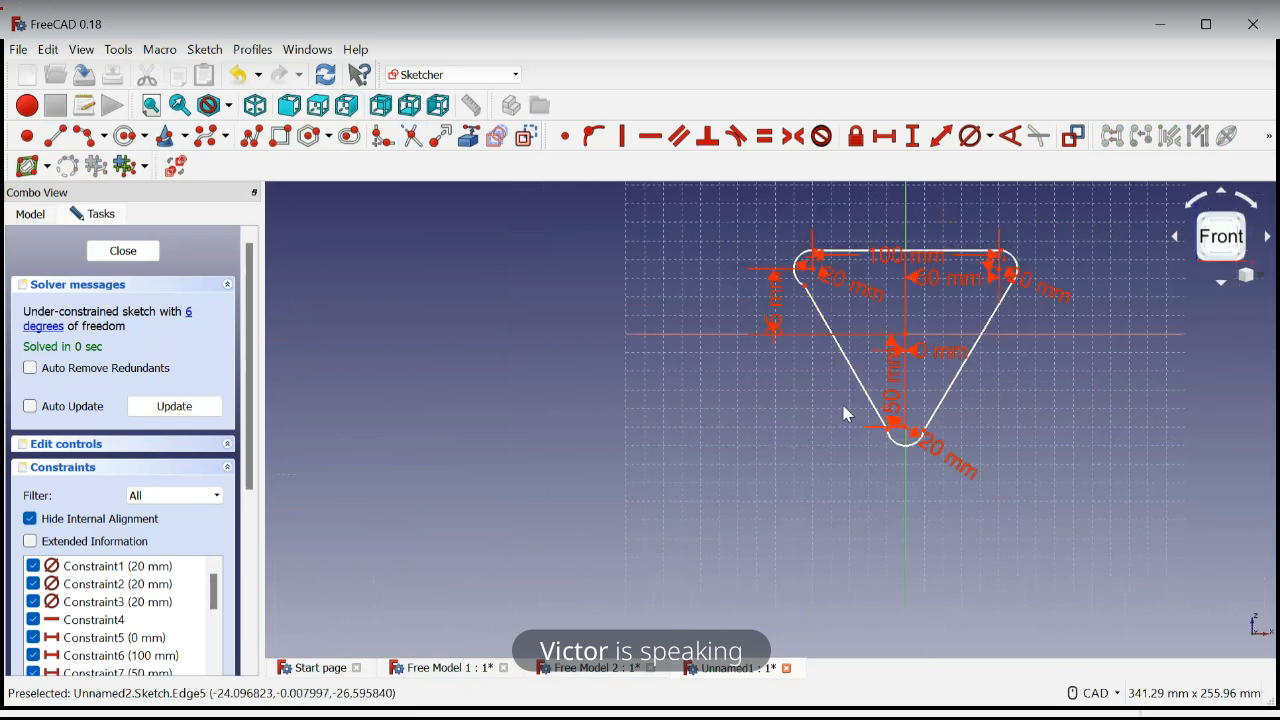
scroll(950, 238, "up", 3)
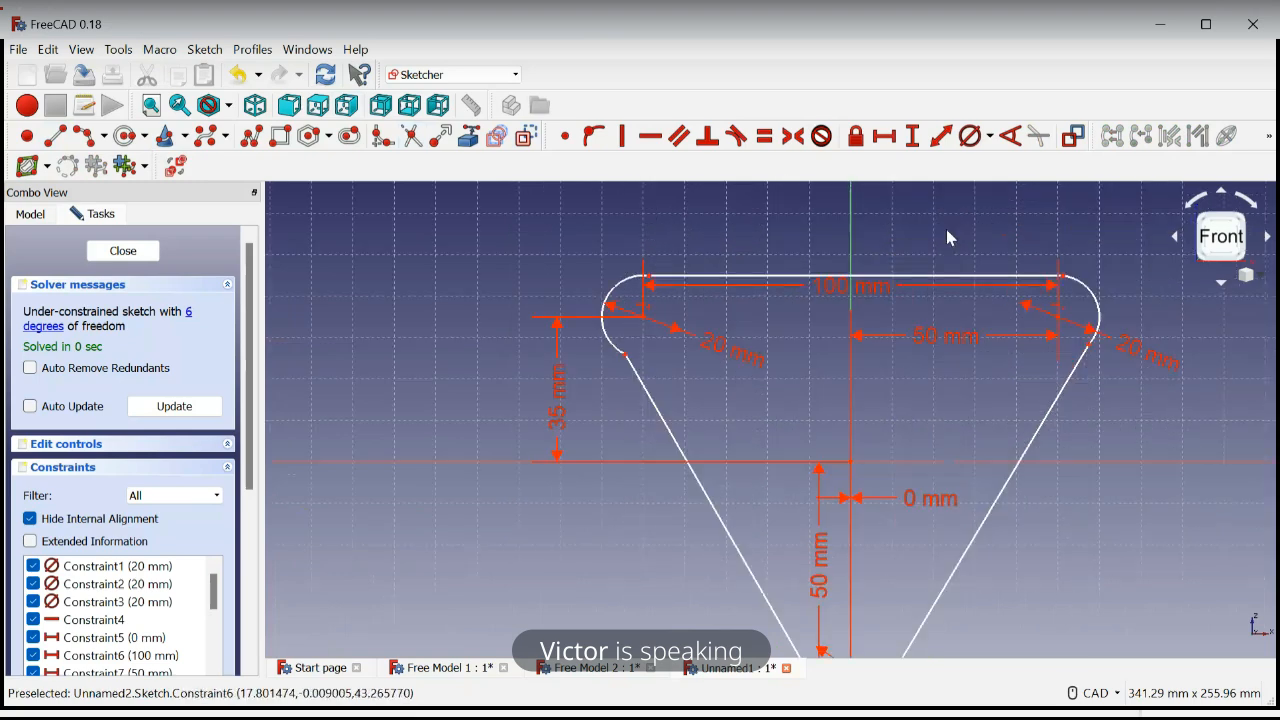
scroll(950, 238, "down", 2)
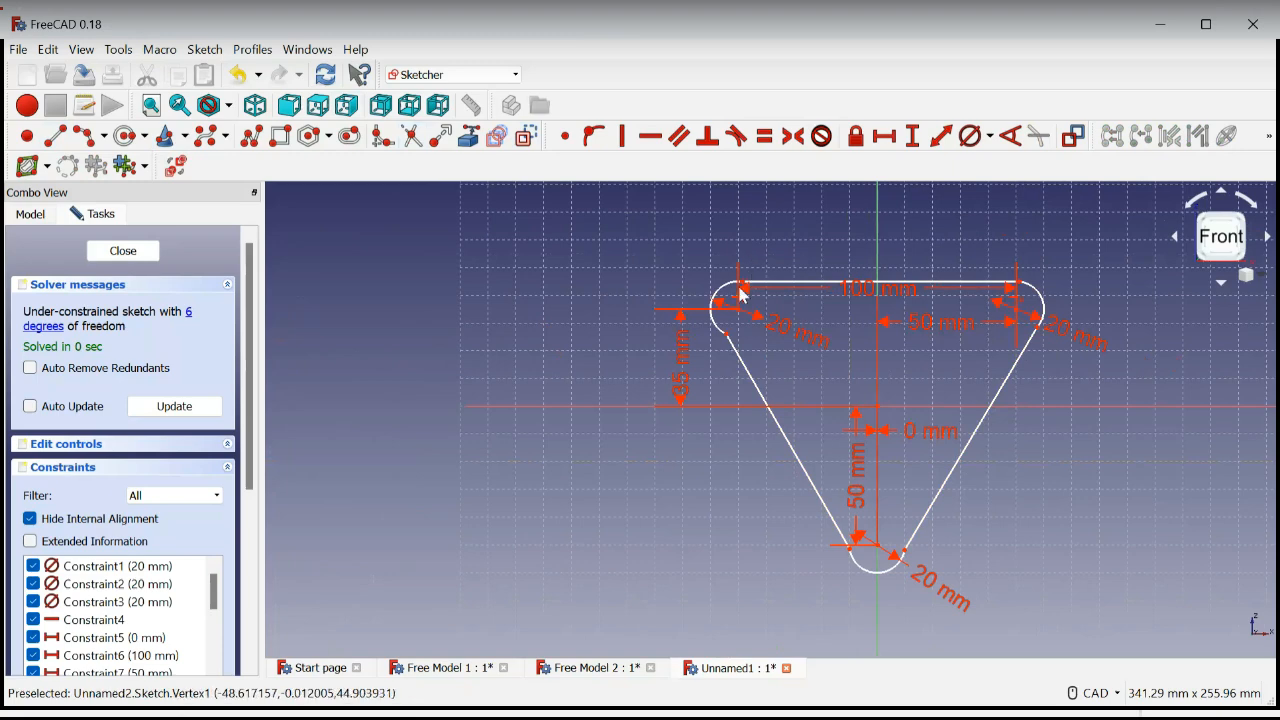
scroll(750, 280, "up", 4)
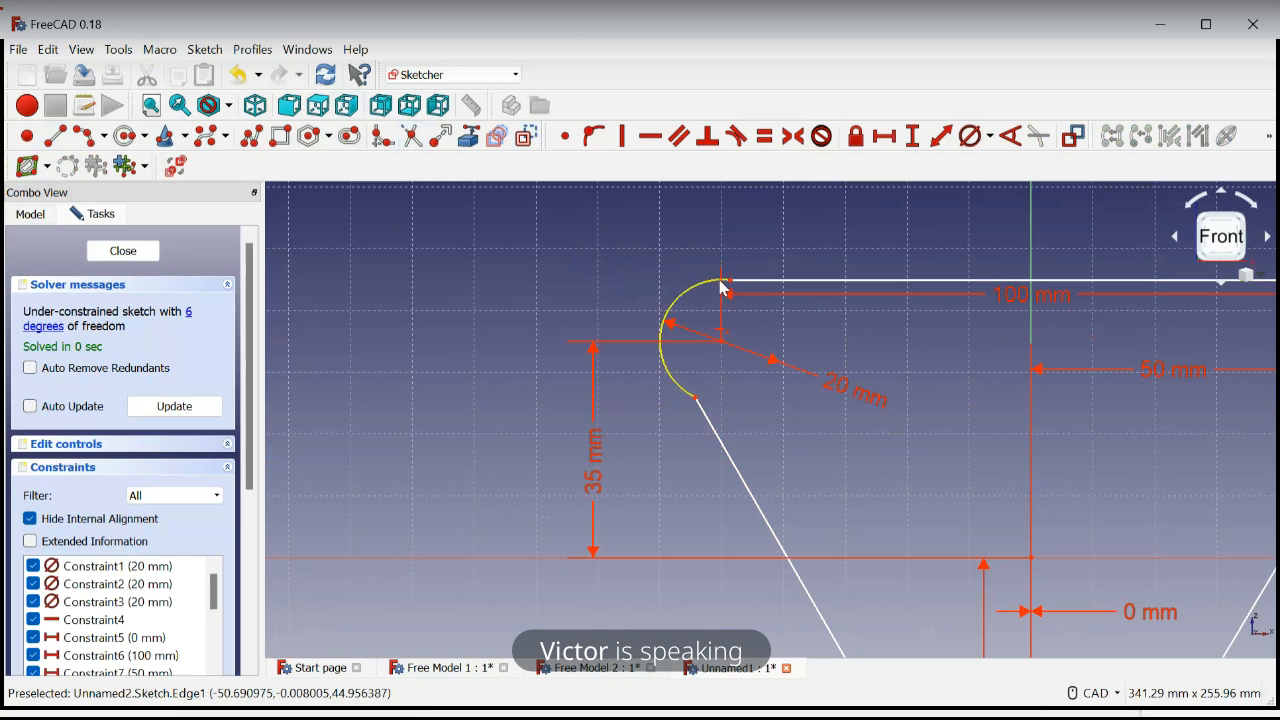
left_click(722, 283)
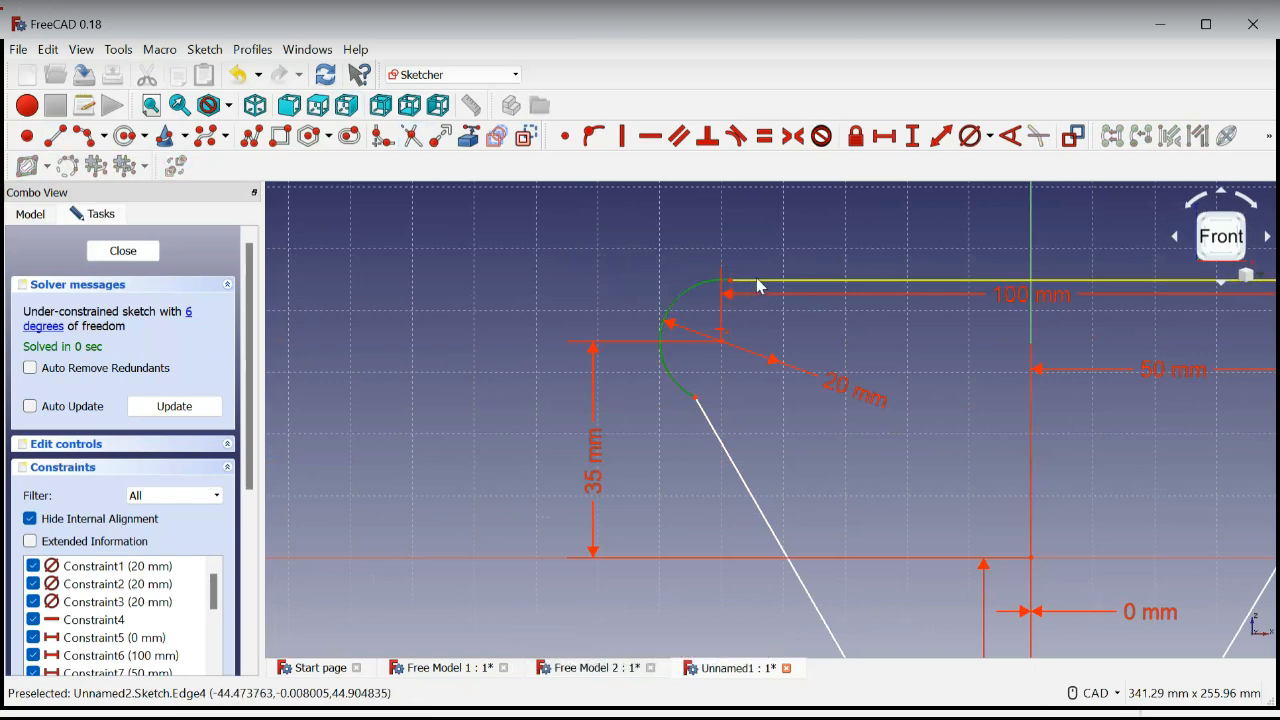
left_click(758, 284)
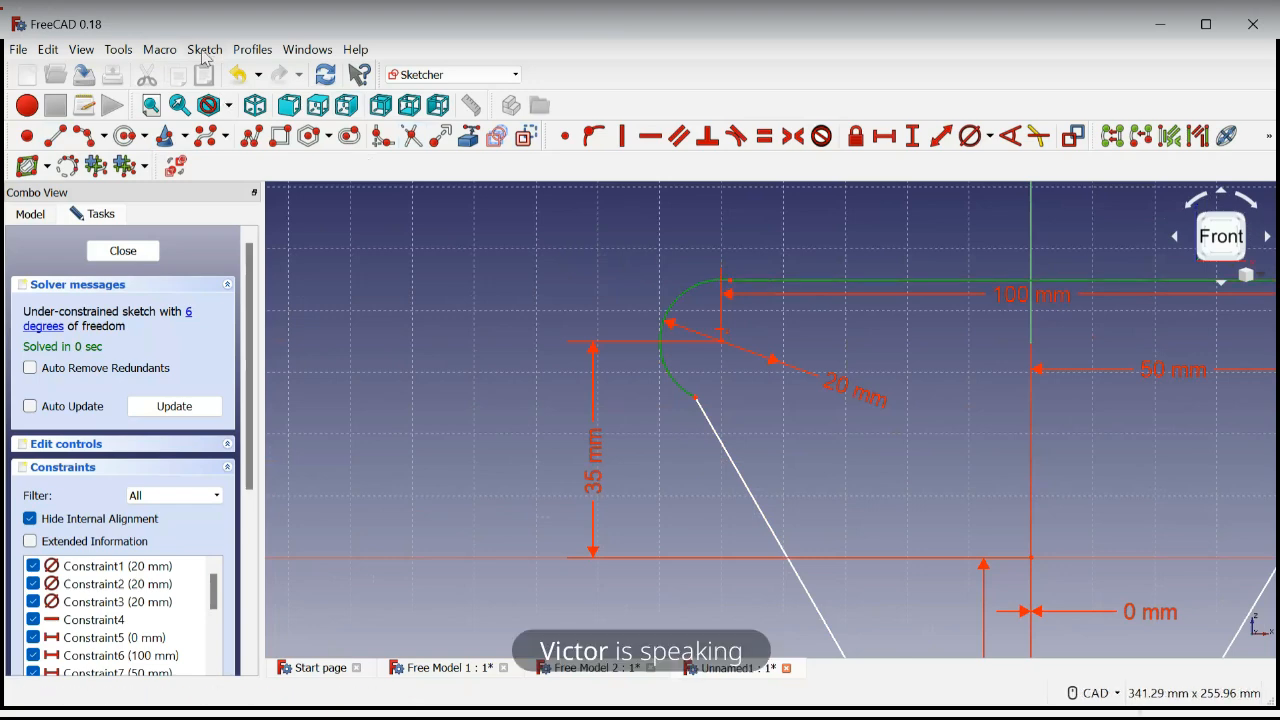
left_click(738, 140)
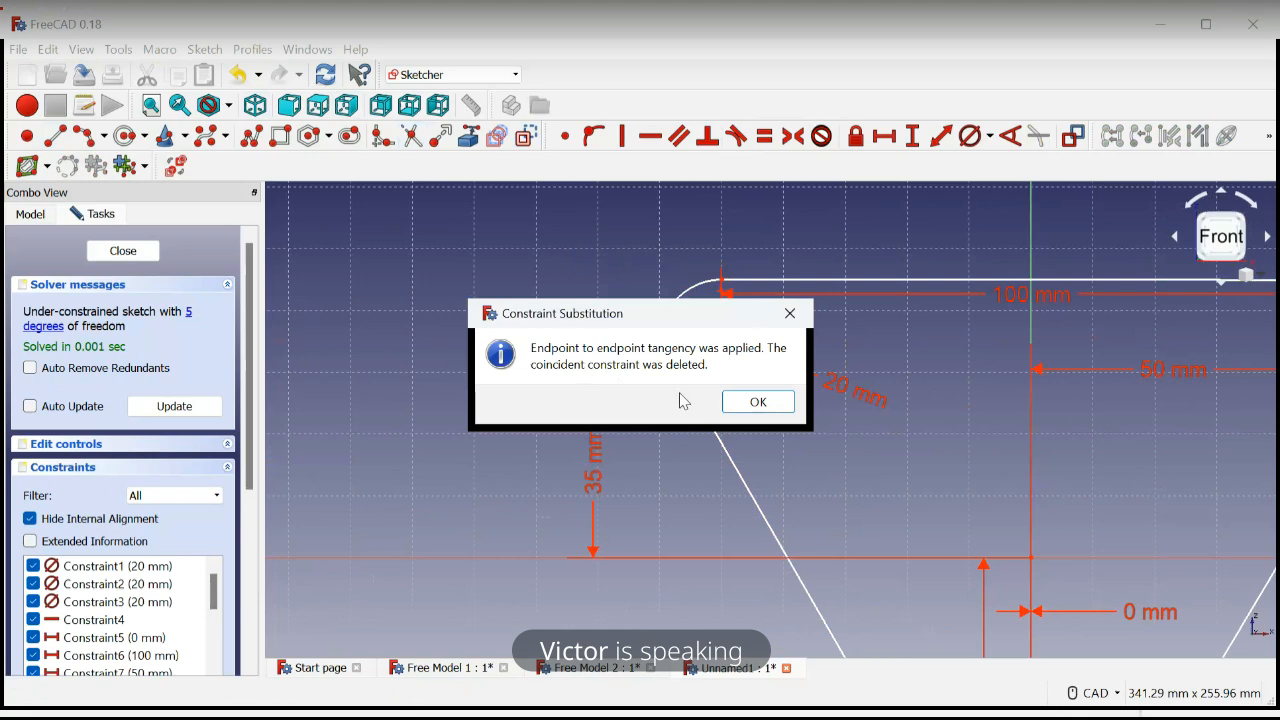
left_click(759, 402)
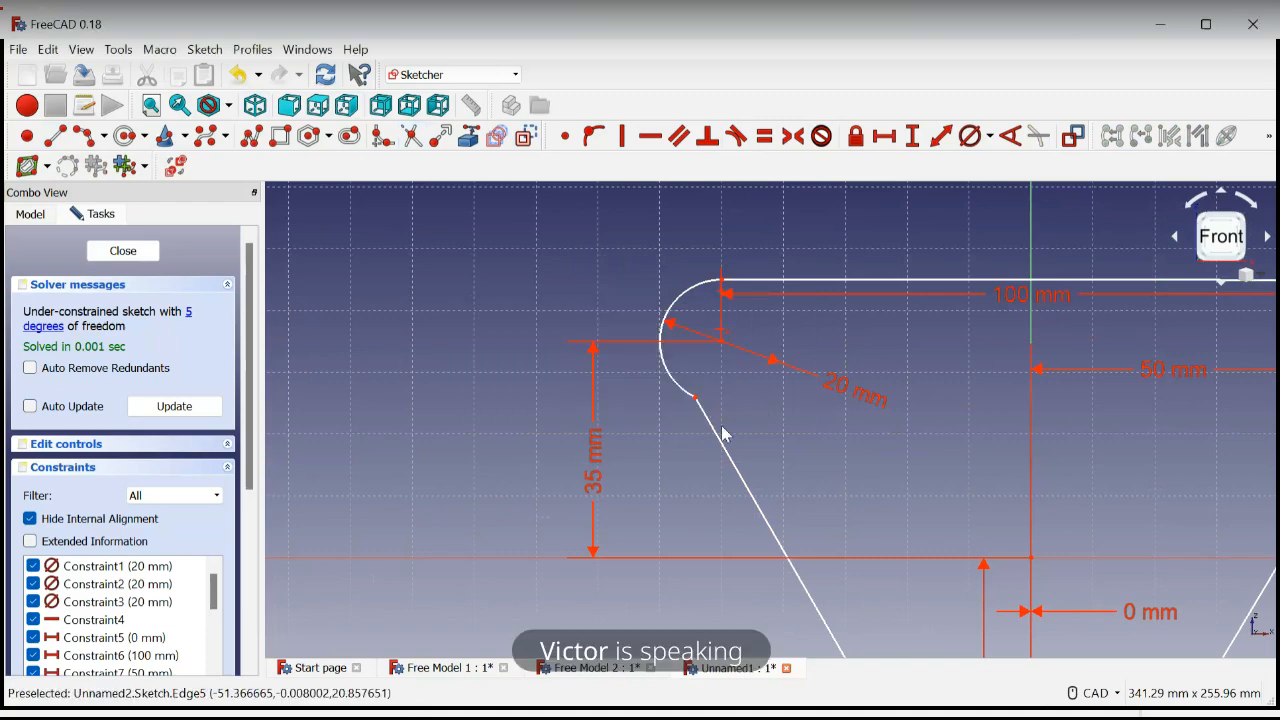
Make the left side line tangent to the upper left arc, accepting the constraint substitution
left_click(718, 430)
left_click(680, 390)
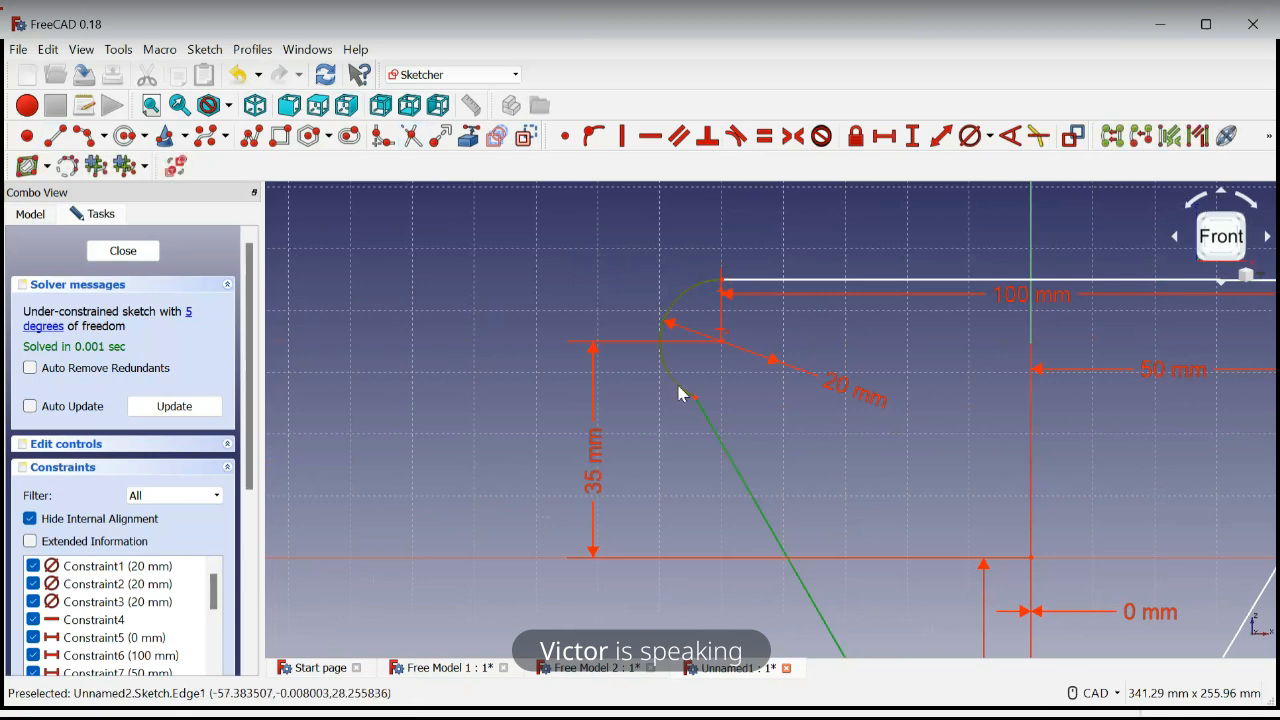
left_click(736, 140)
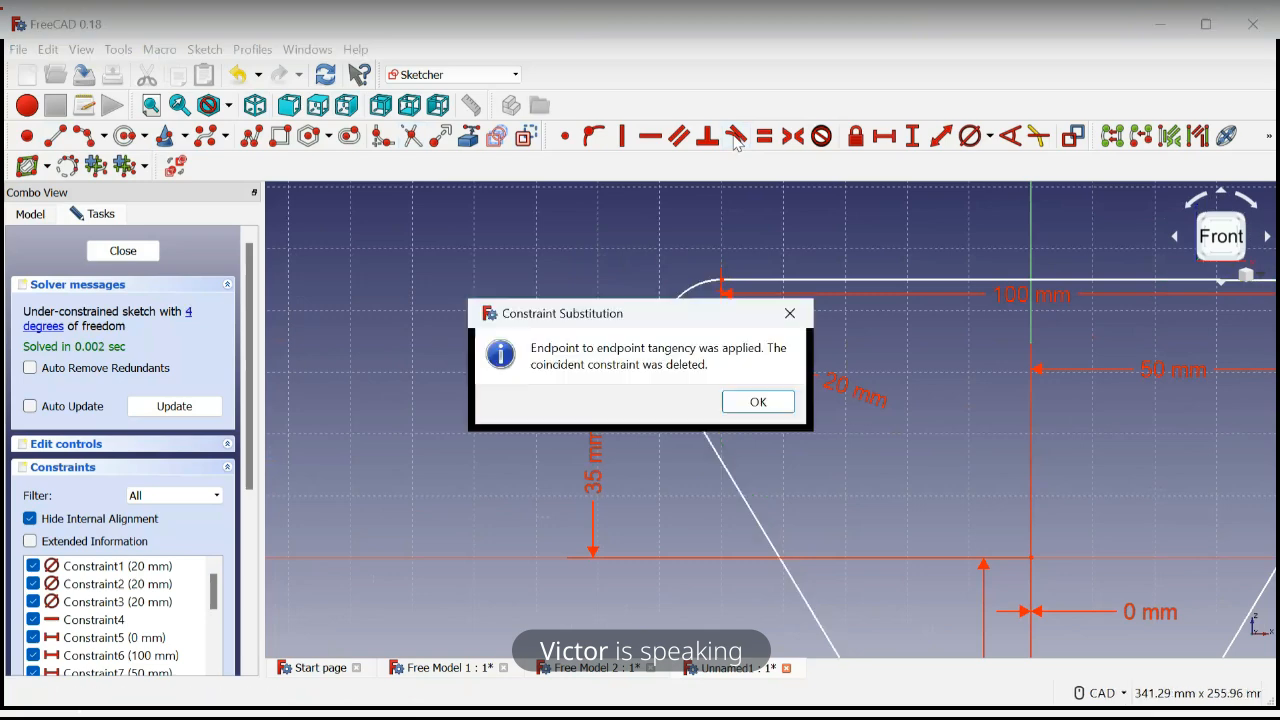
left_click(758, 402)
Make the right side line tangent to the lower arc, accepting the constraint substitution
scroll(970, 442, "down", 5)
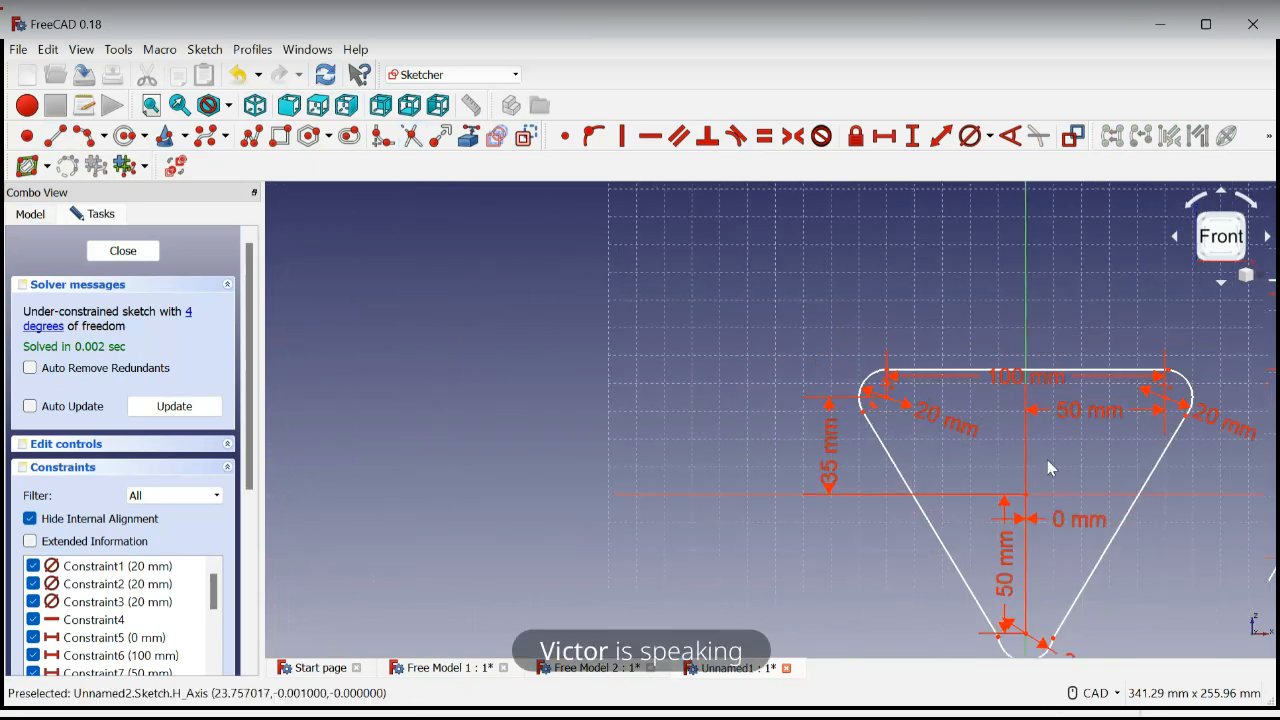
middle_click_drag(1221, 588, 1082, 450)
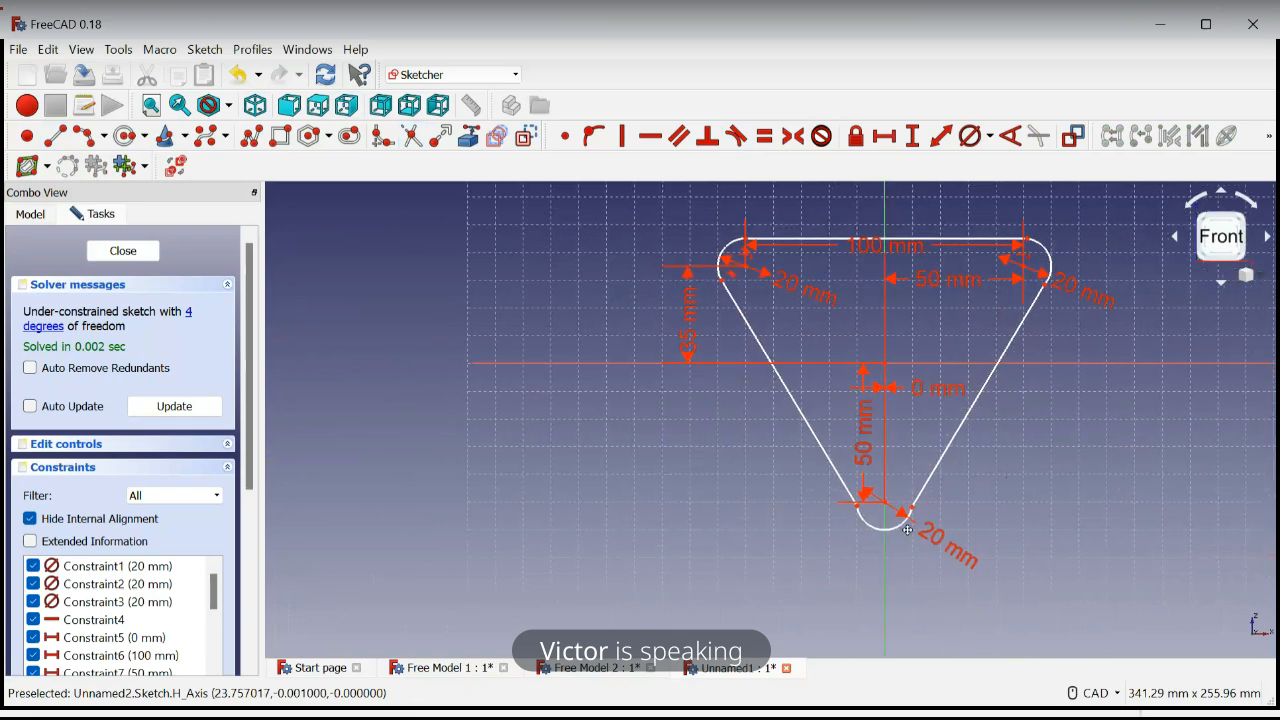
scroll(908, 530, "up", 4)
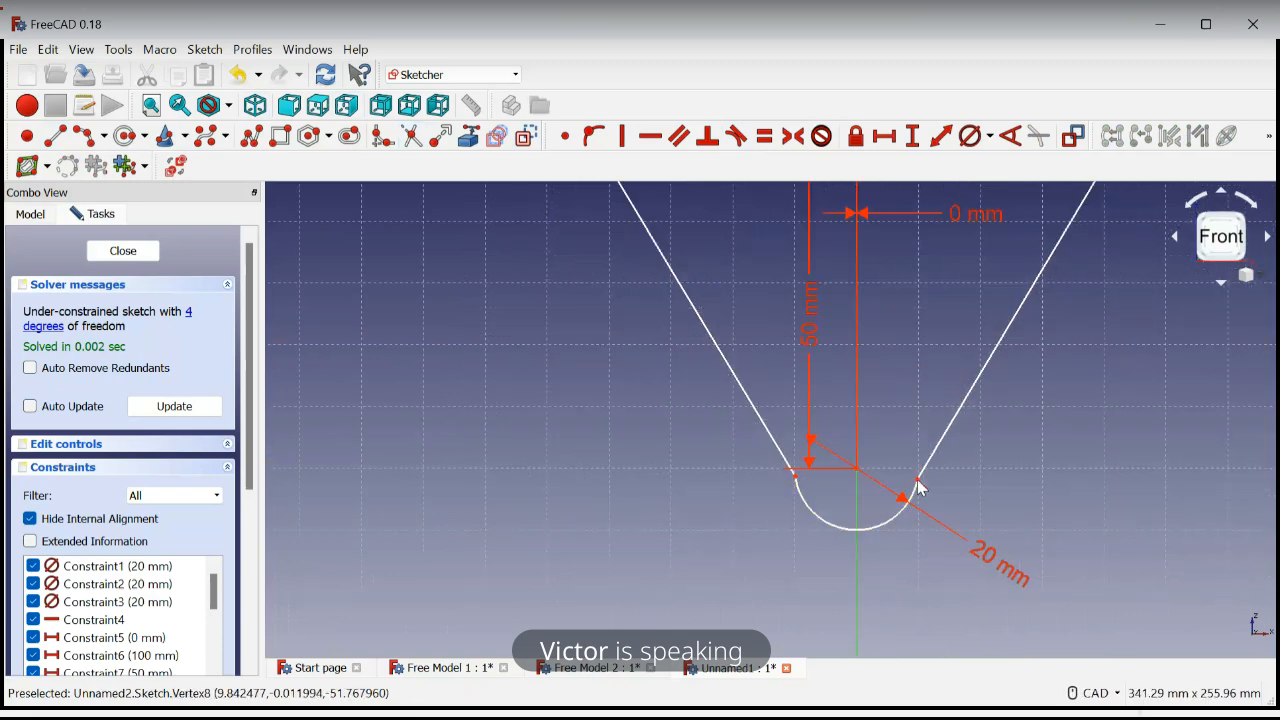
scroll(880, 380, "down", 4)
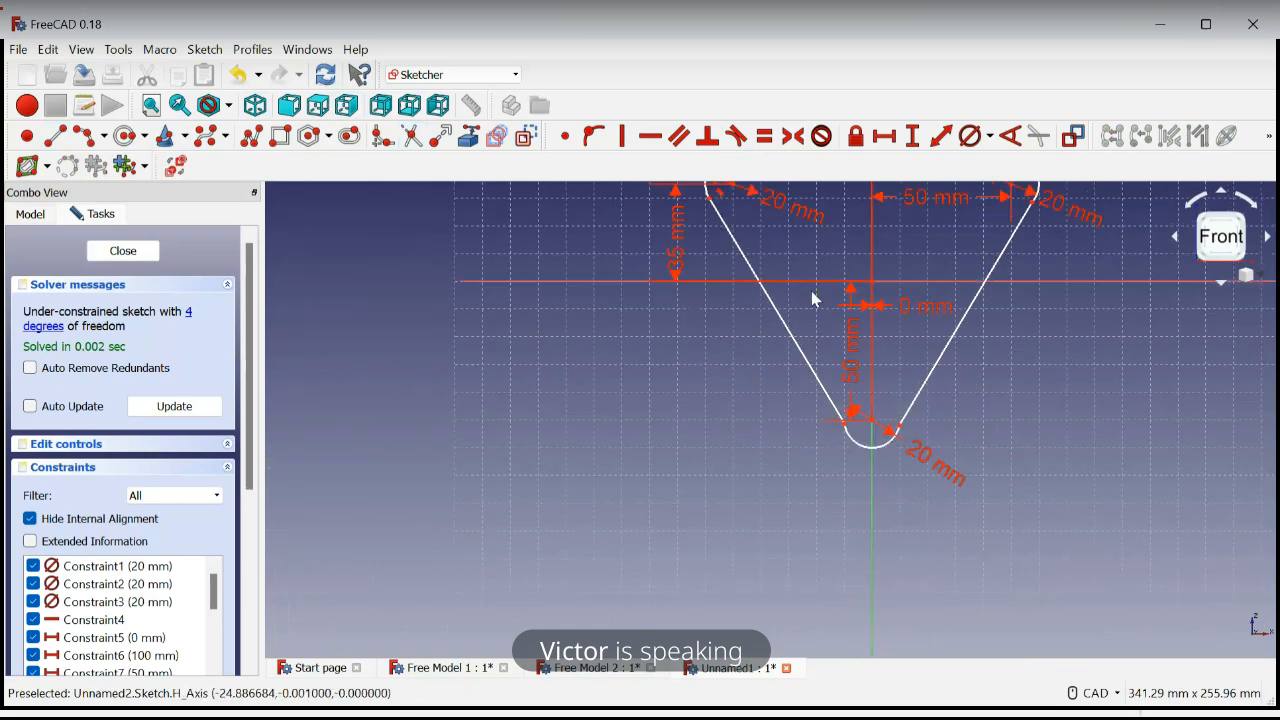
mouse_move(717, 368)
middle_mouse_down()
mouse_move(718, 401)
mouse_move(686, 458)
middle_mouse_up()
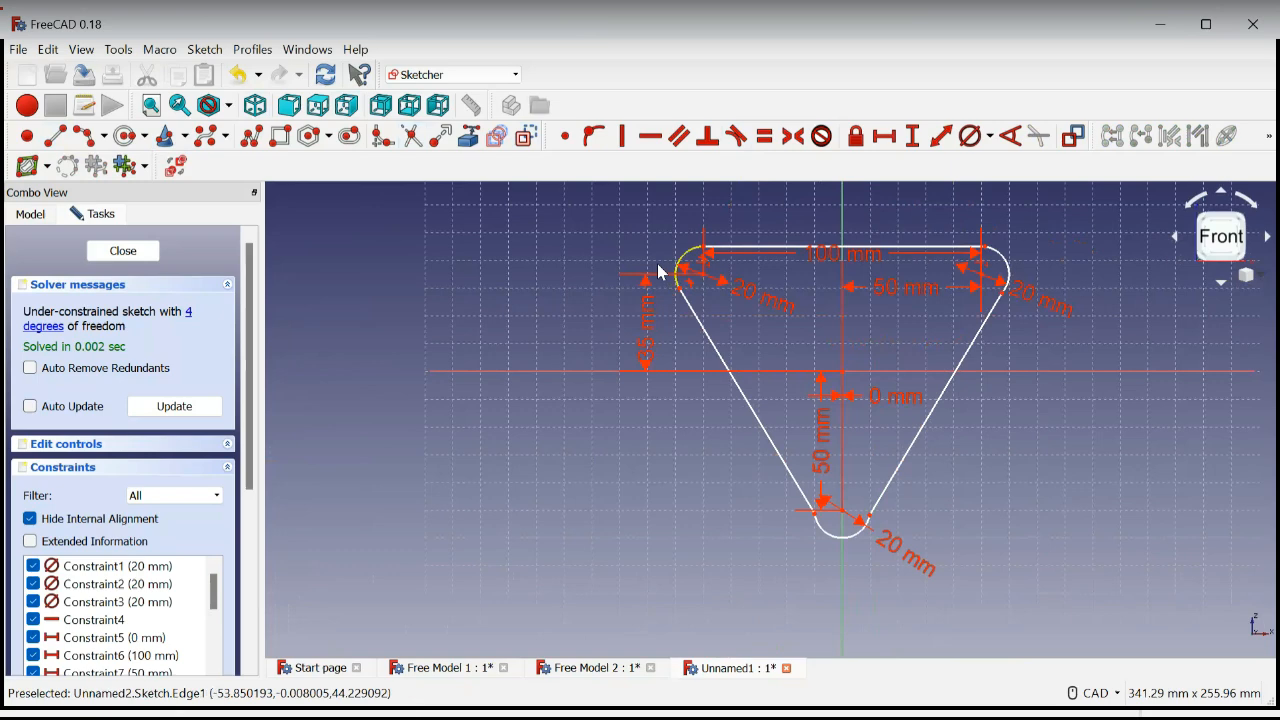
scroll(660, 272, "up", 5)
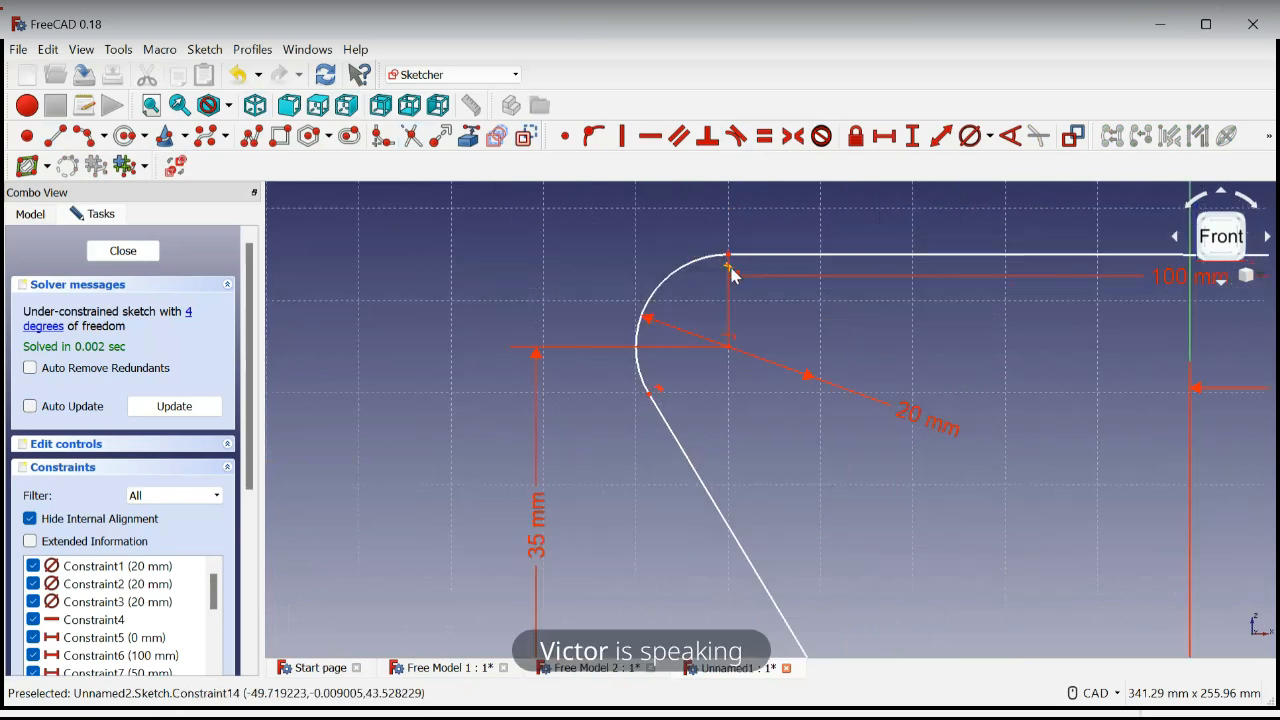
scroll(732, 276, "down", 5)
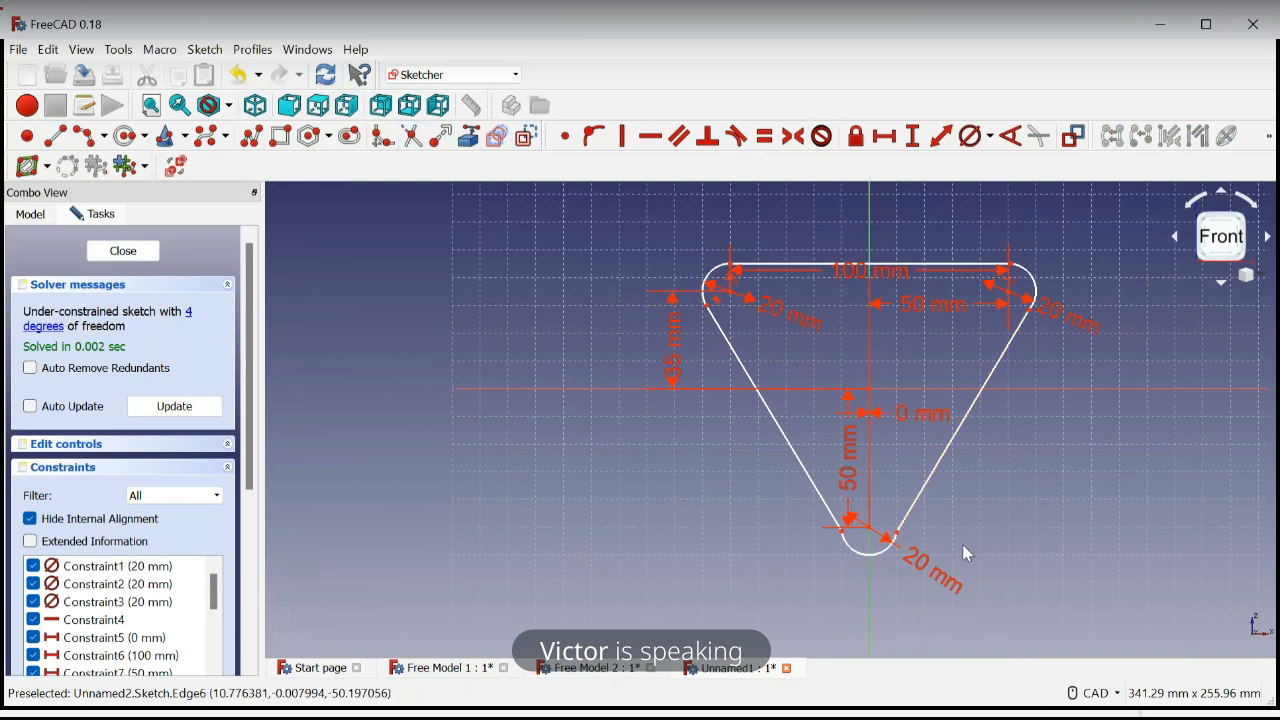
middle_click_drag(962, 544, 841, 544)
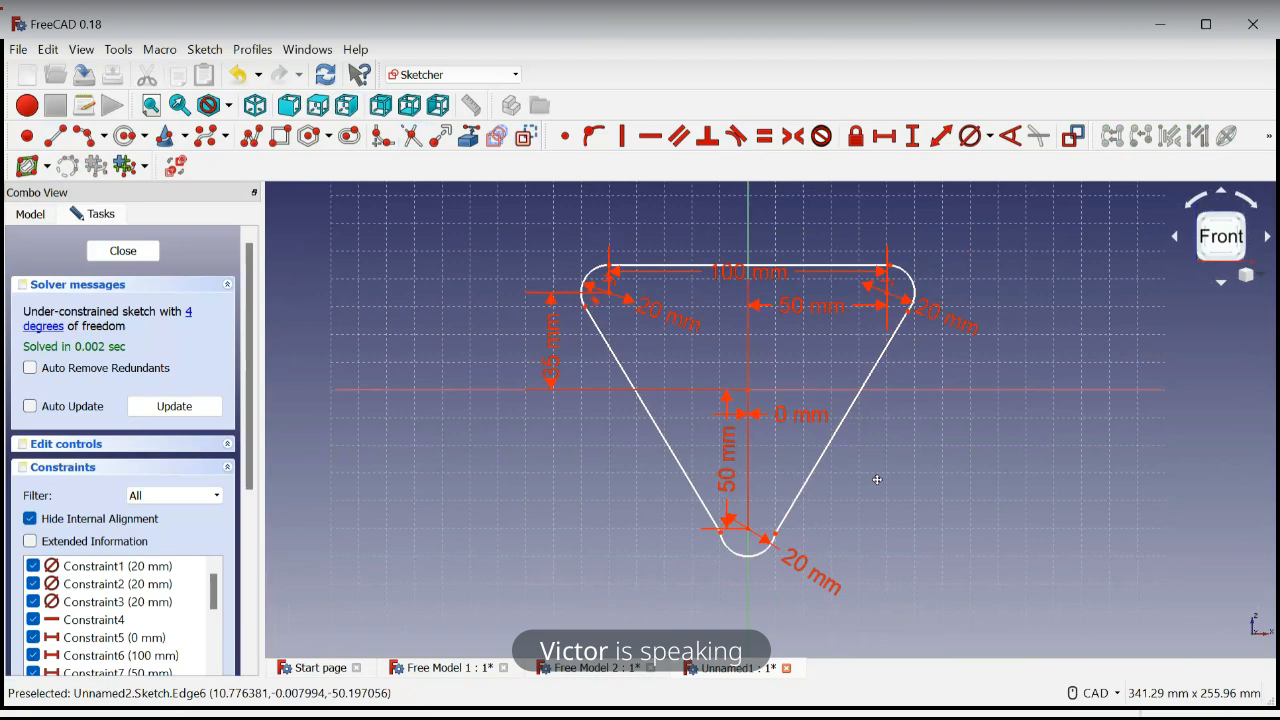
left_click(778, 538)
left_click(768, 558)
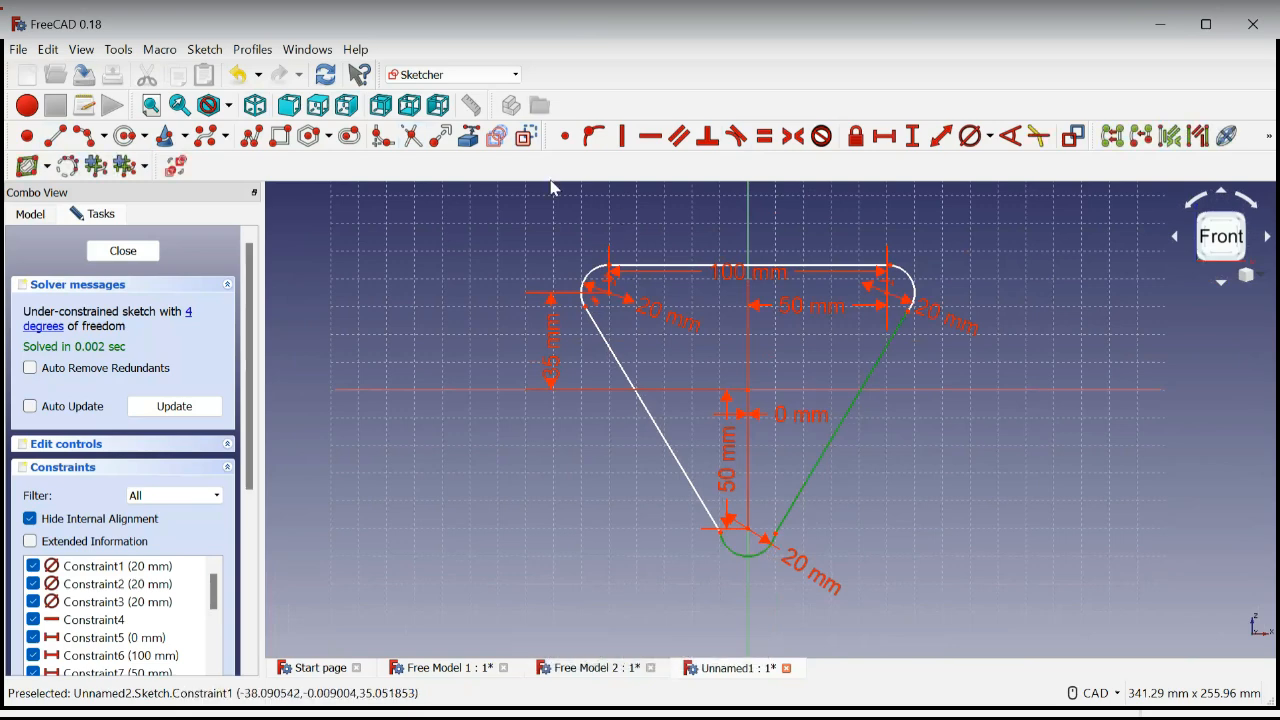
left_click(738, 138)
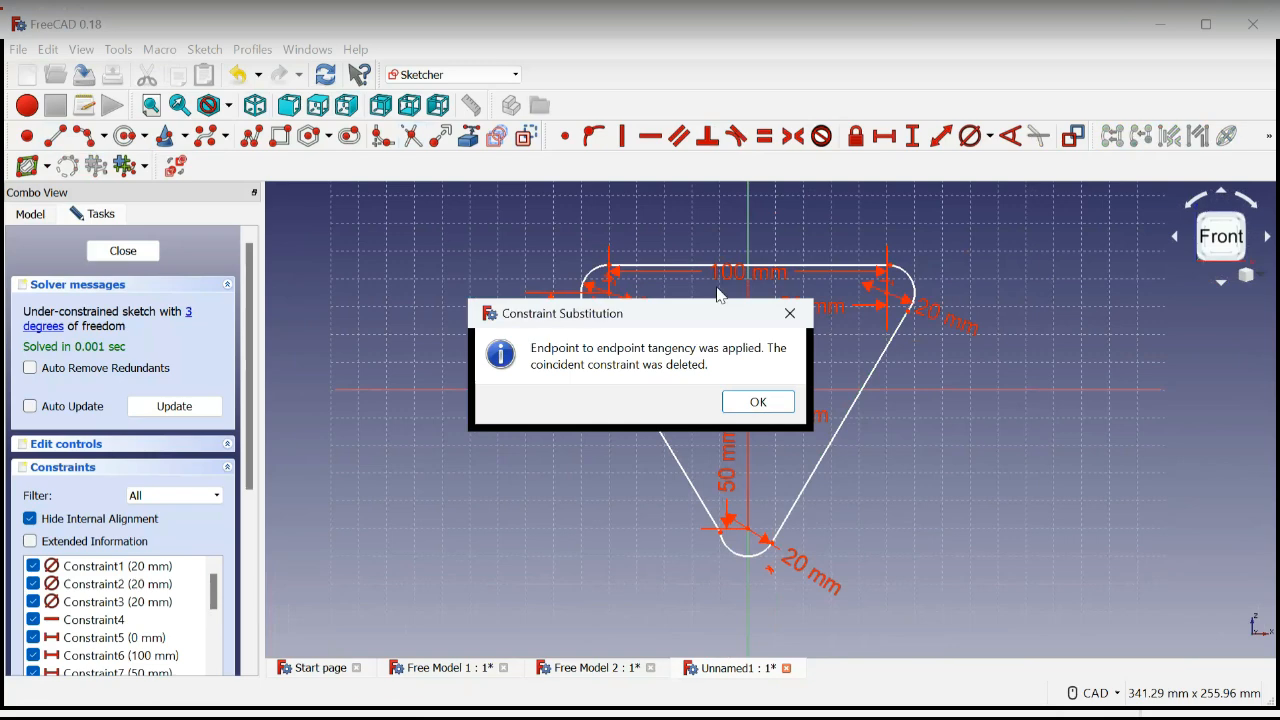
left_click(758, 401)
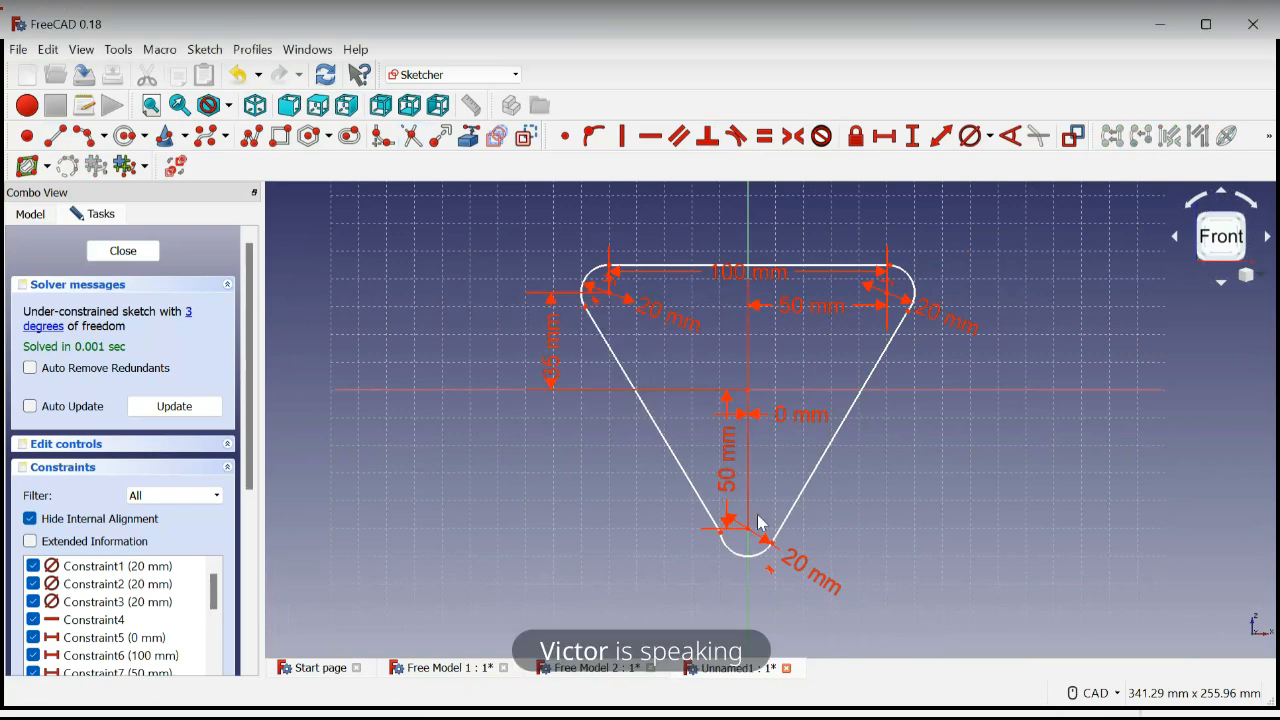
Apply a tangent constraint between the left side line and the lower arc
scroll(758, 523, "up", 5)
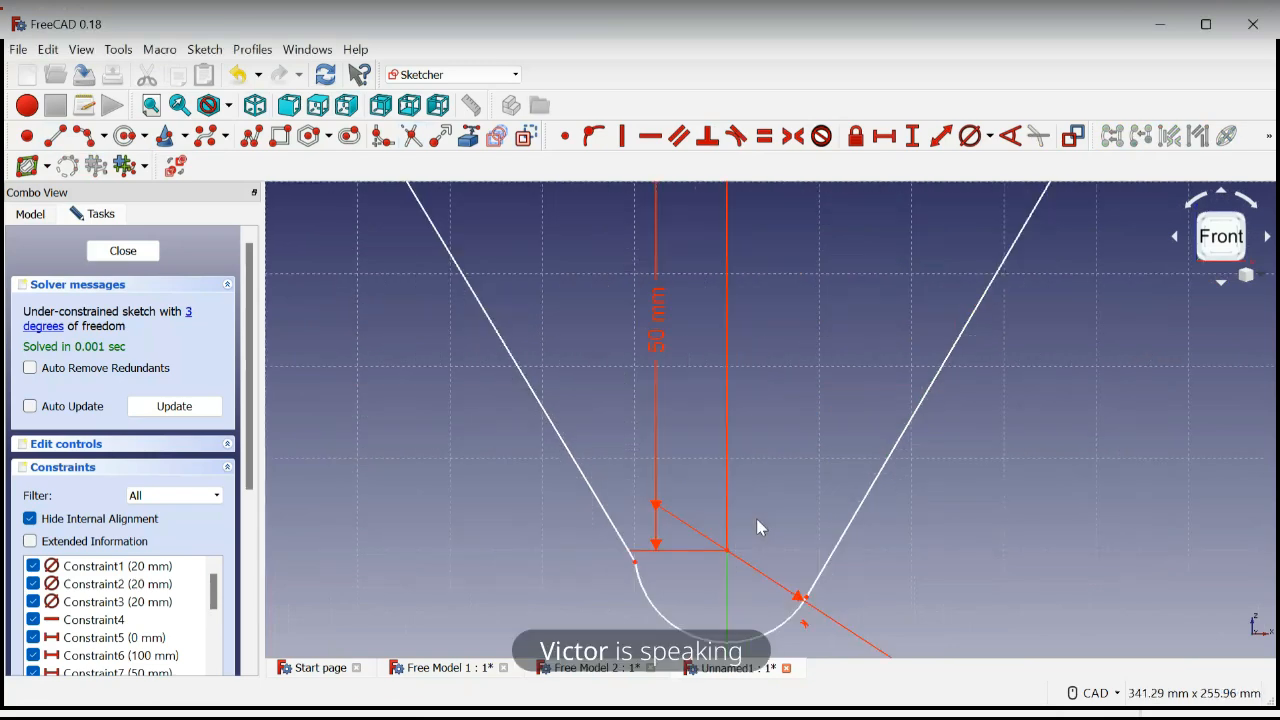
left_click(631, 547)
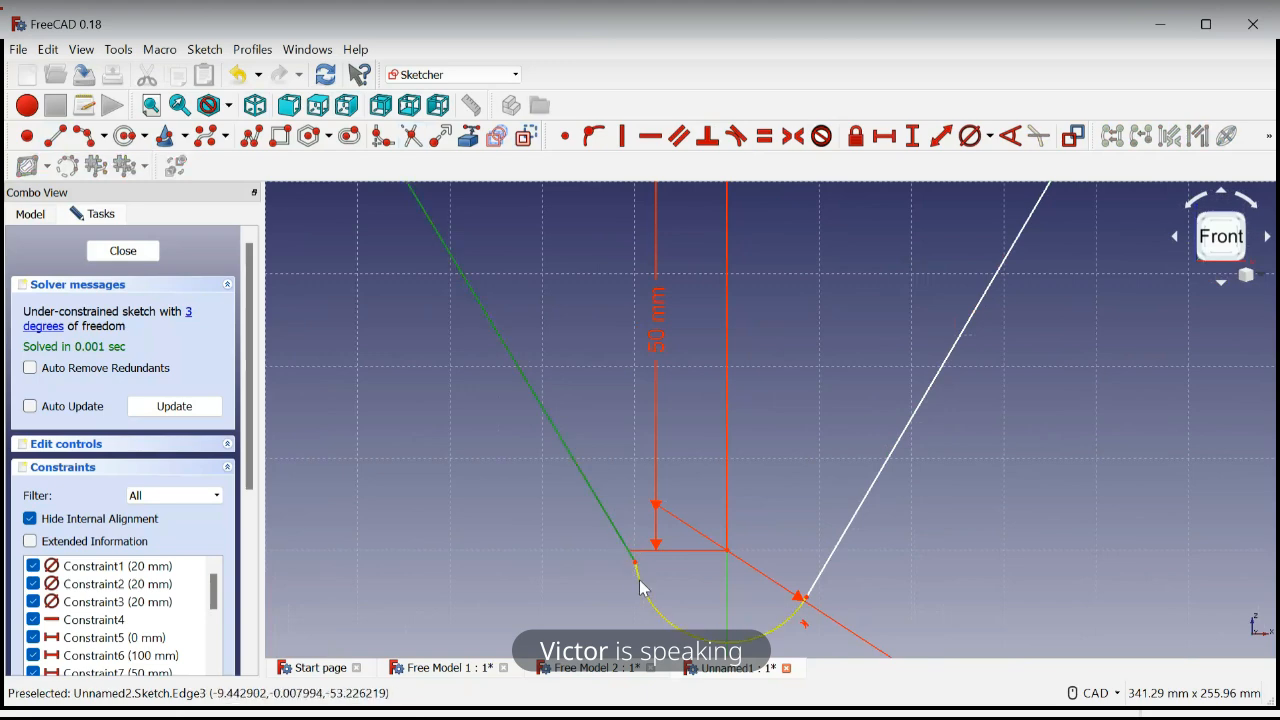
left_click(643, 588)
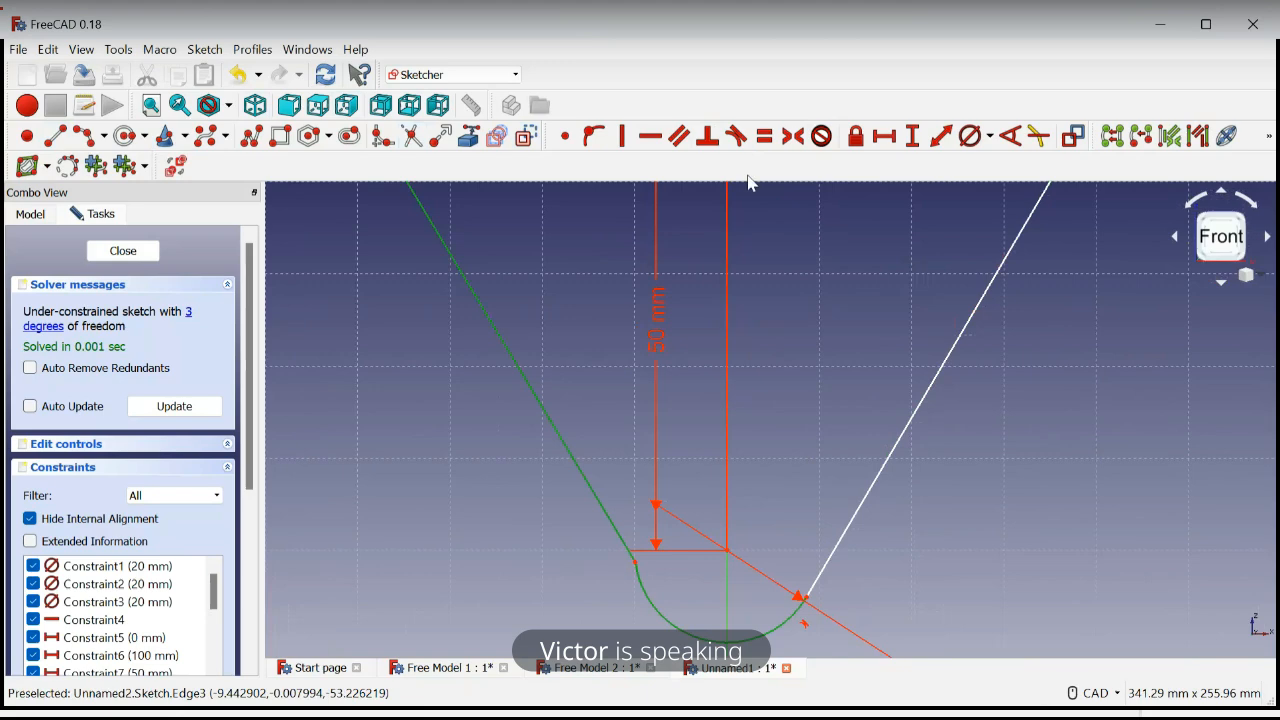
left_click(735, 135)
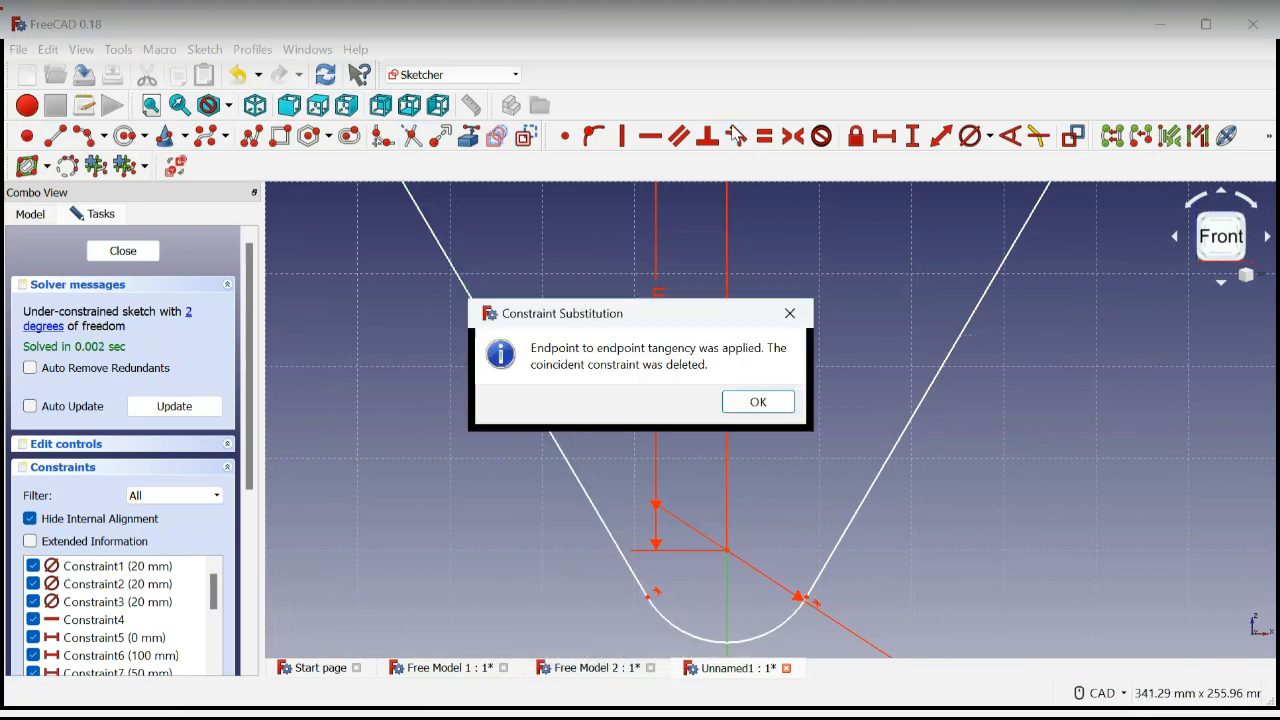
Accept the constraint substitution and save the document in the Documents folder as Free Model 3
left_click(762, 406)
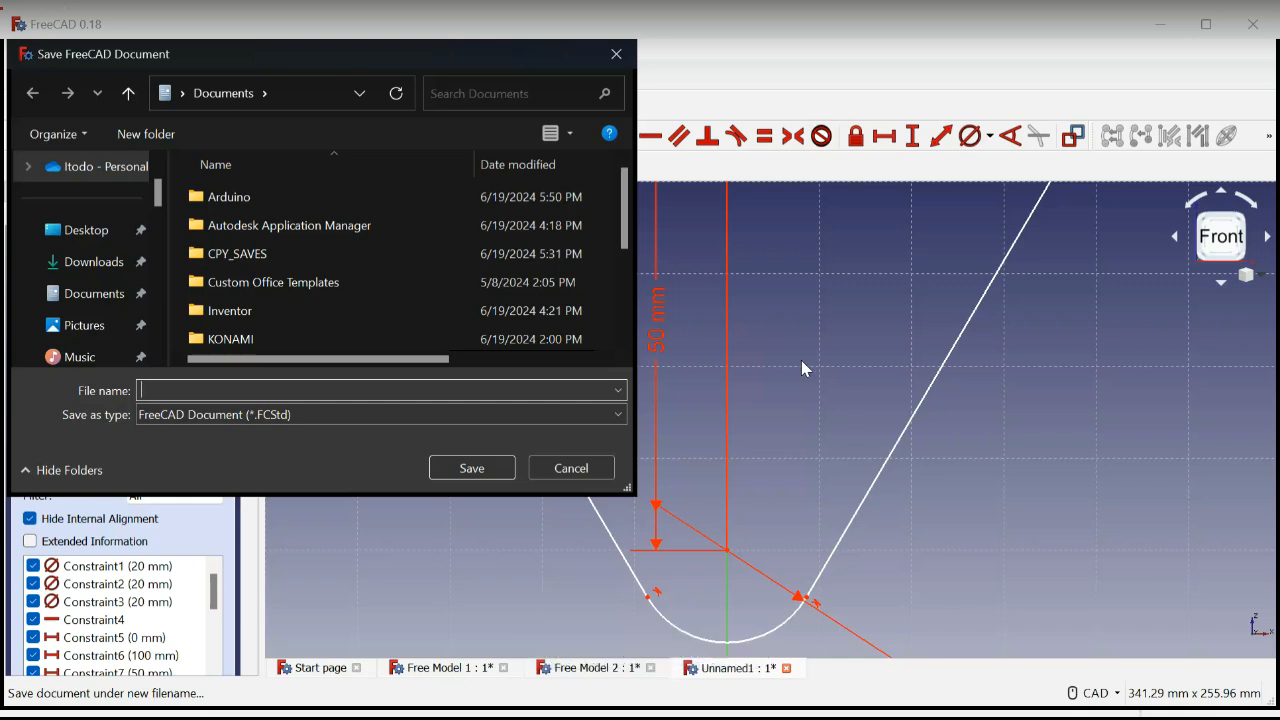
type("Free ")
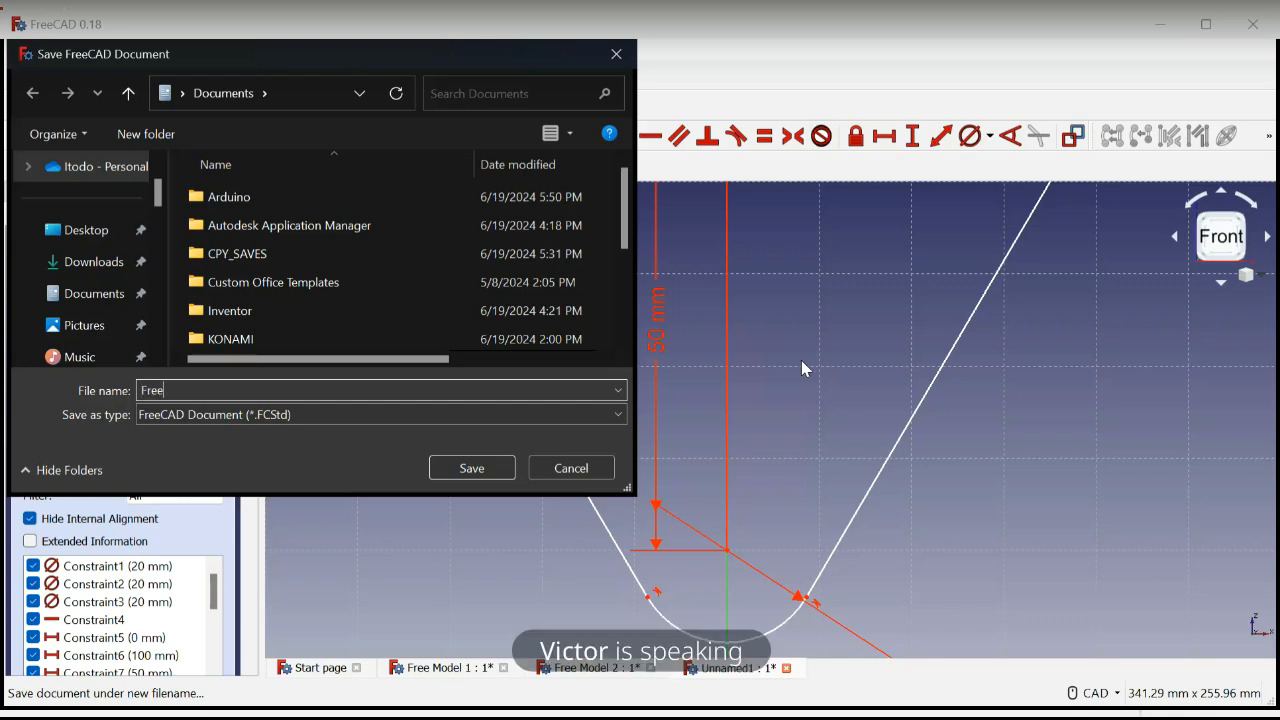
type("Model 3")
key("Return")
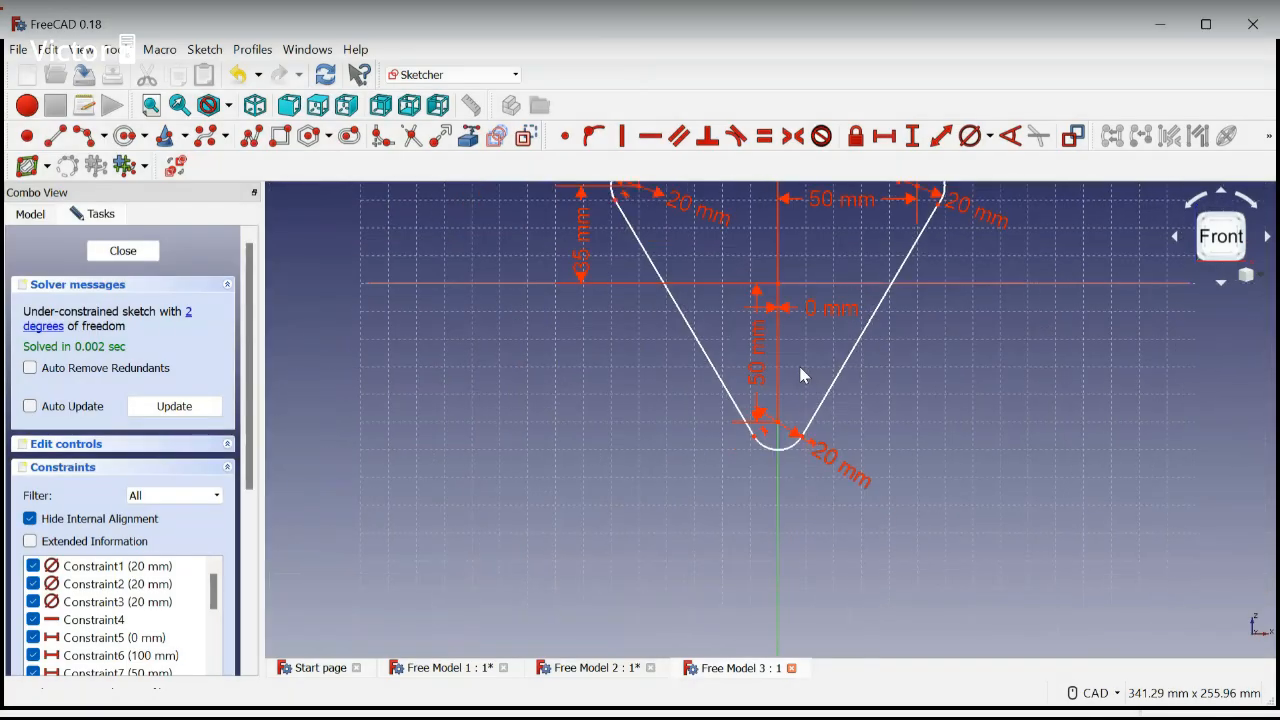
Add vertical and horizontal distance constraints from the origin to the upper right arc's lower and upper endpoints respectively, keeping the proposed lengths
middle_click_drag(800, 368, 762, 442)
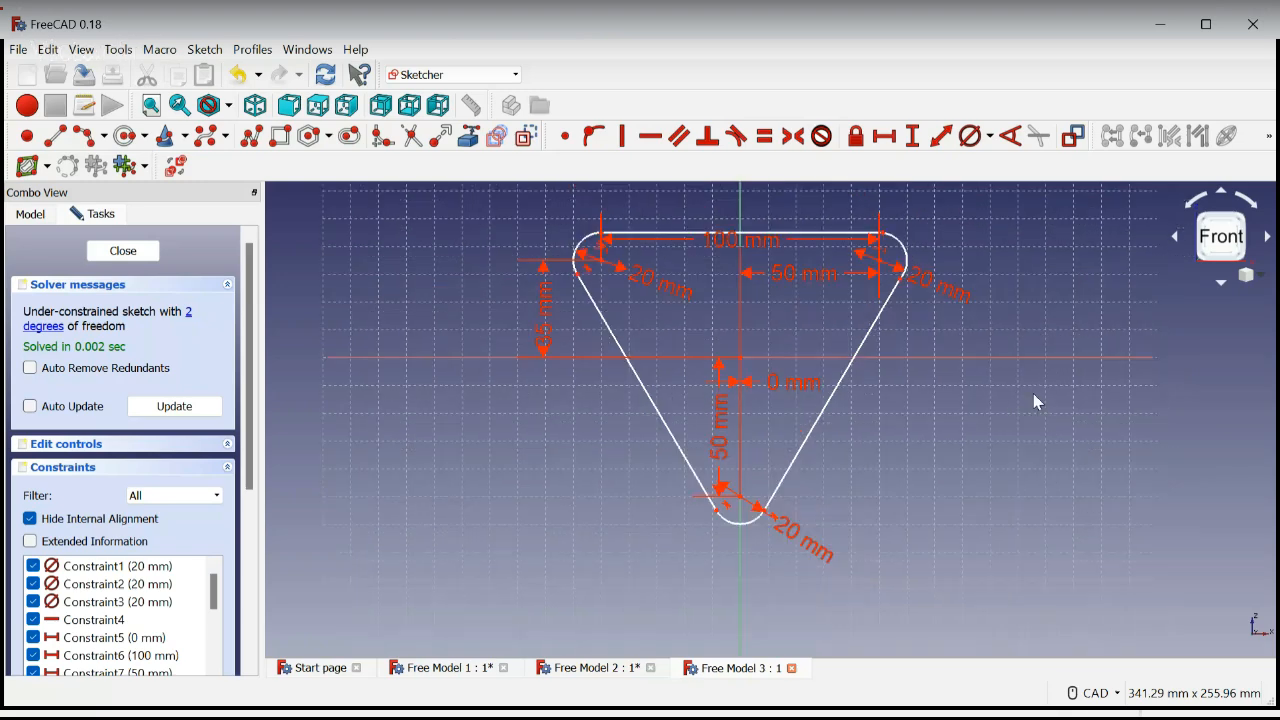
middle_click_drag(996, 467, 996, 497)
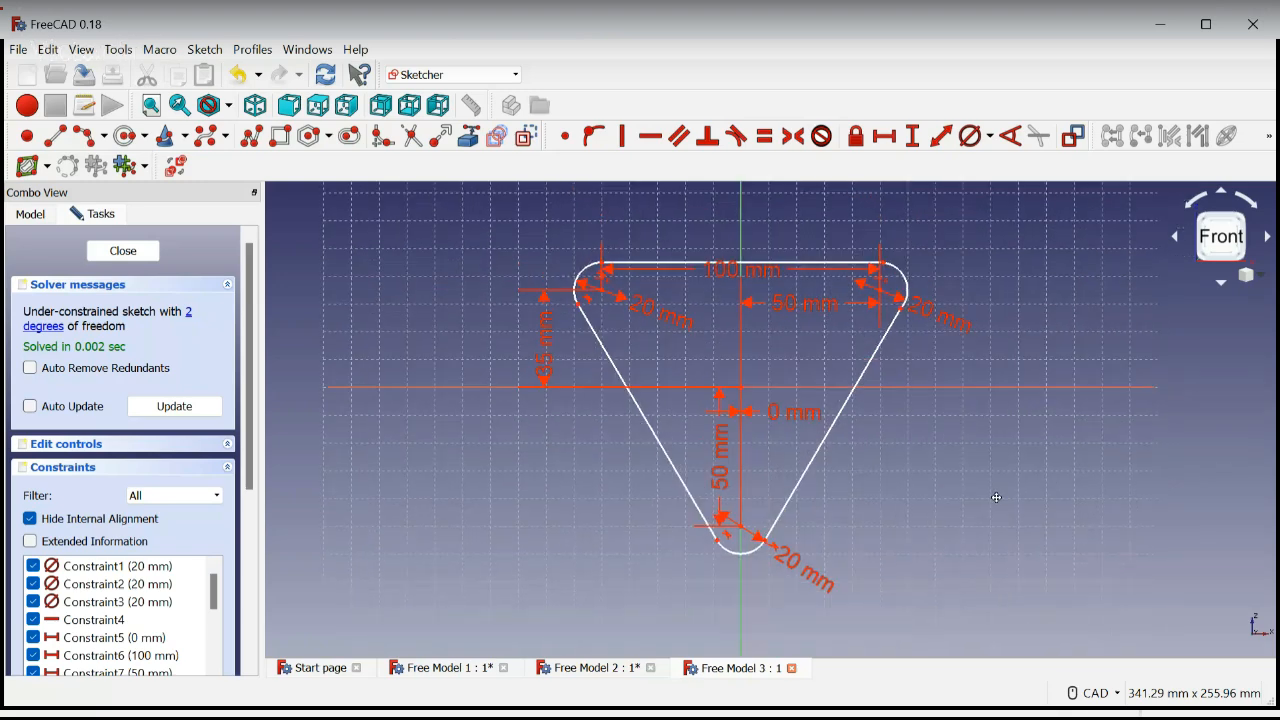
scroll(913, 267, "up", 2)
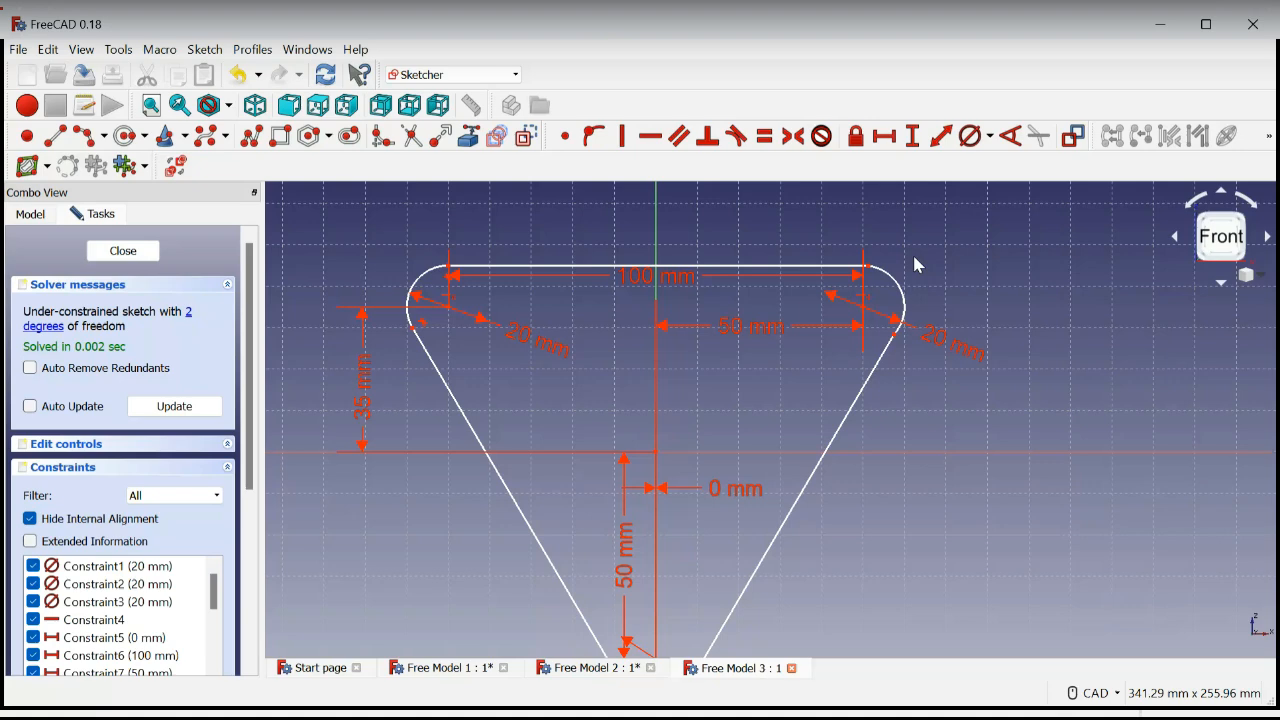
scroll(882, 310, "down", 2)
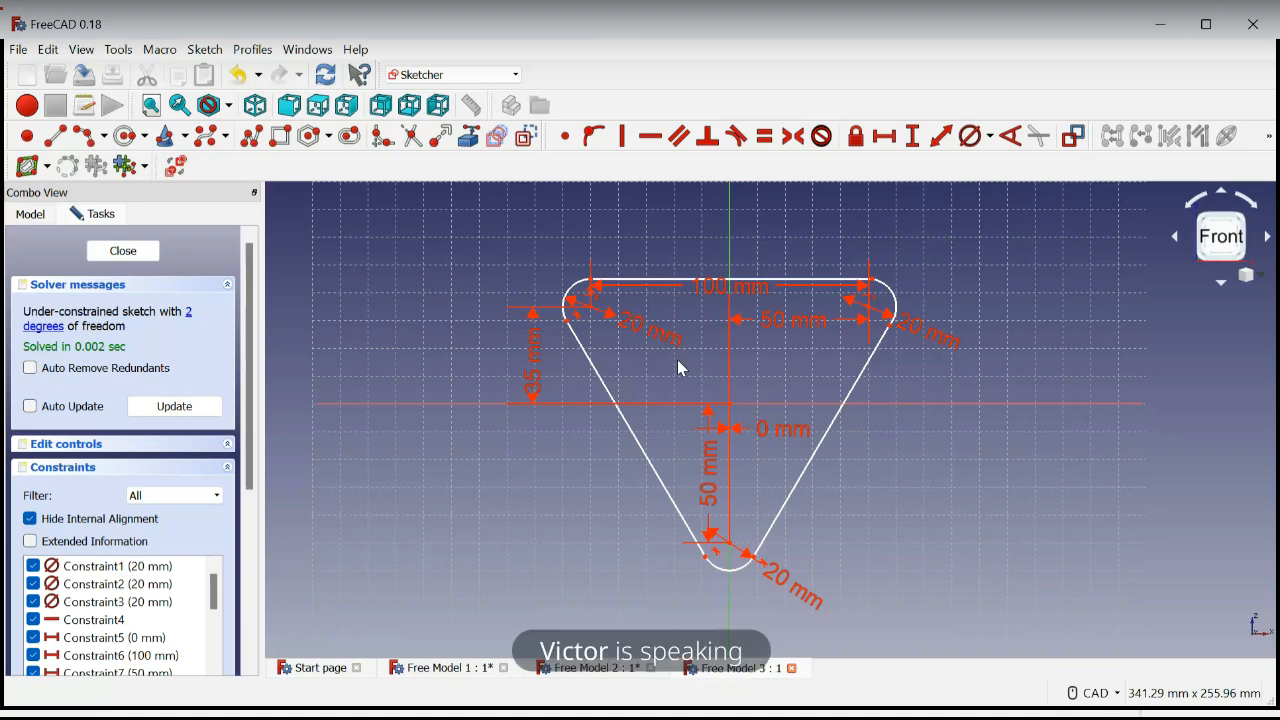
left_click(48, 328)
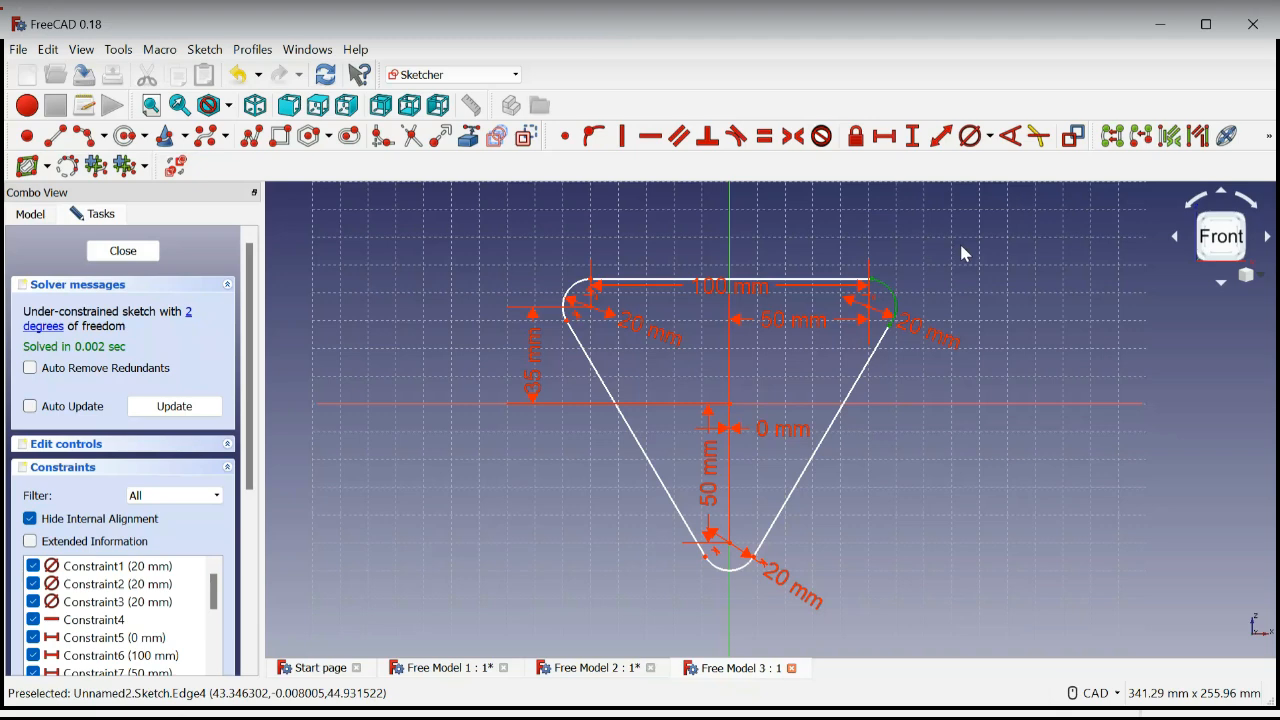
left_click(965, 253)
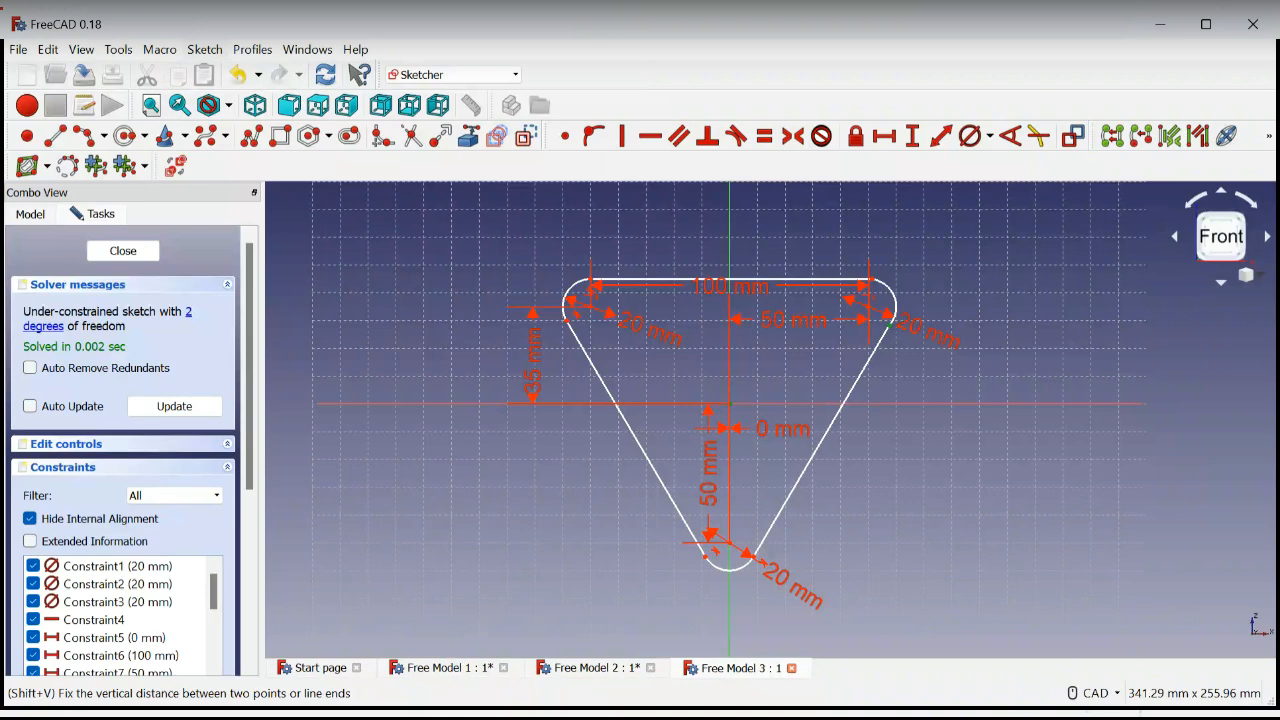
left_click(912, 136)
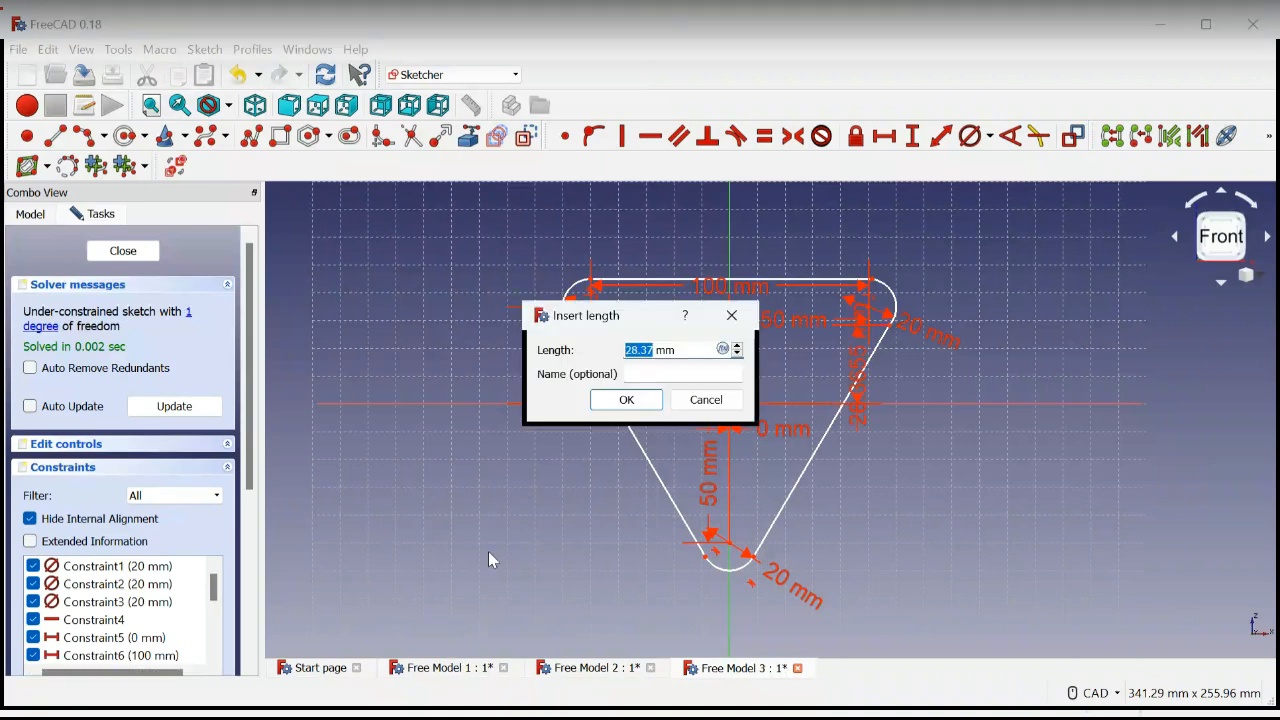
left_click(627, 400)
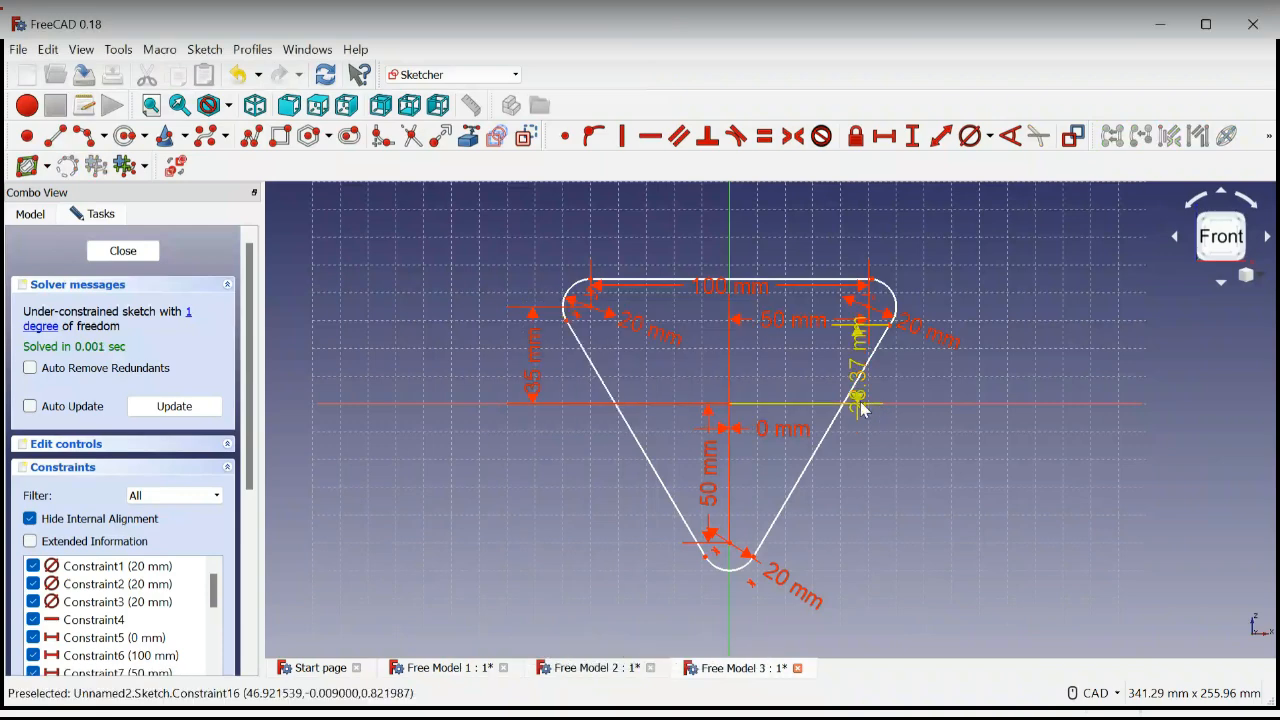
left_click_drag(863, 410, 900, 462)
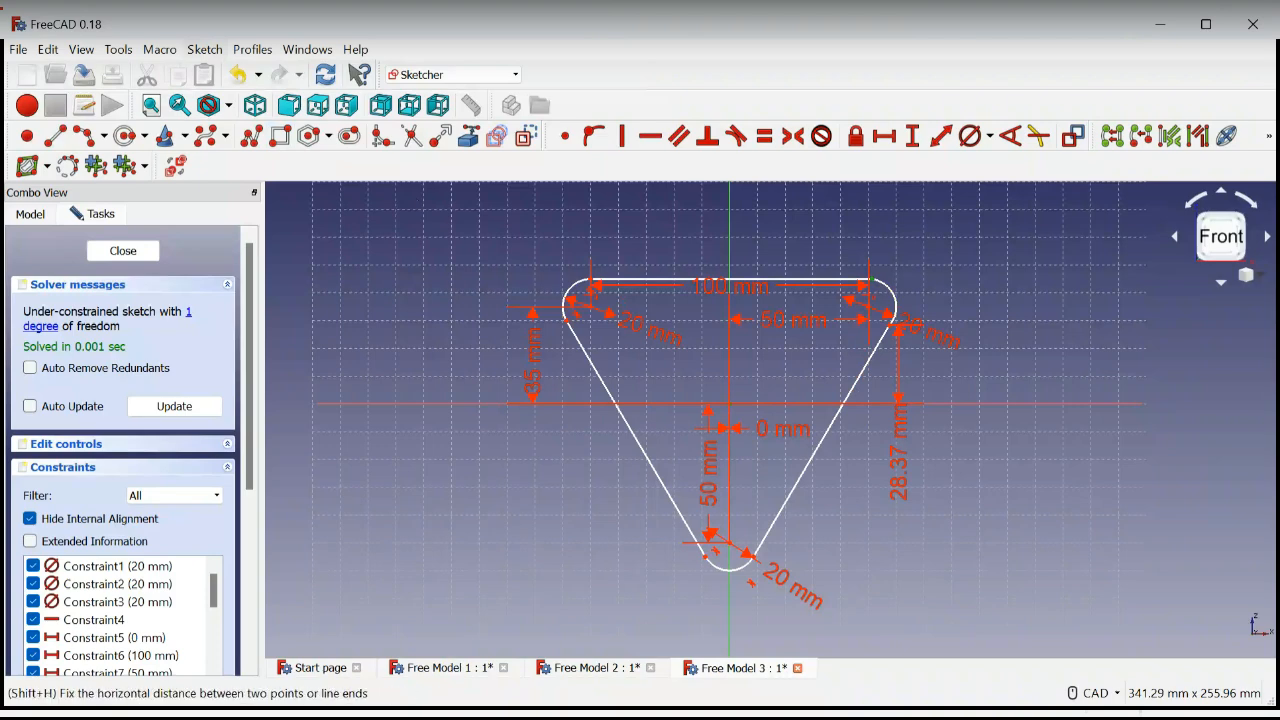
left_click(884, 136)
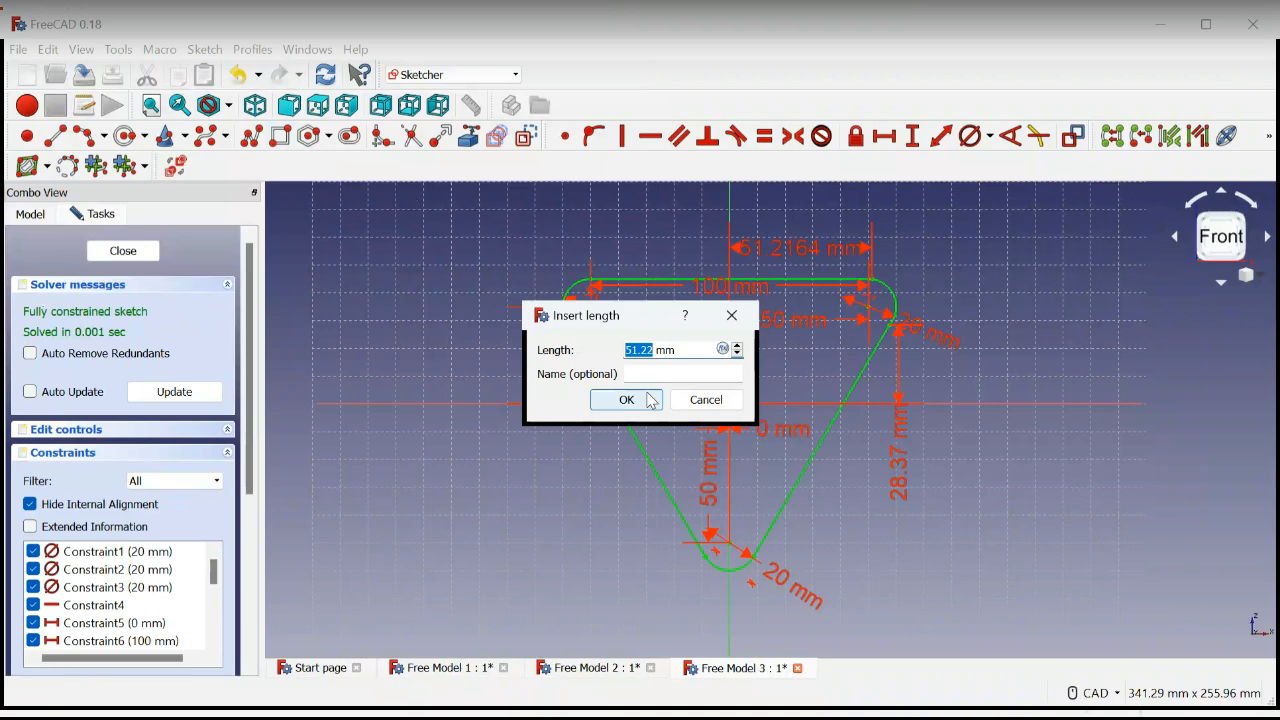
left_click(650, 401)
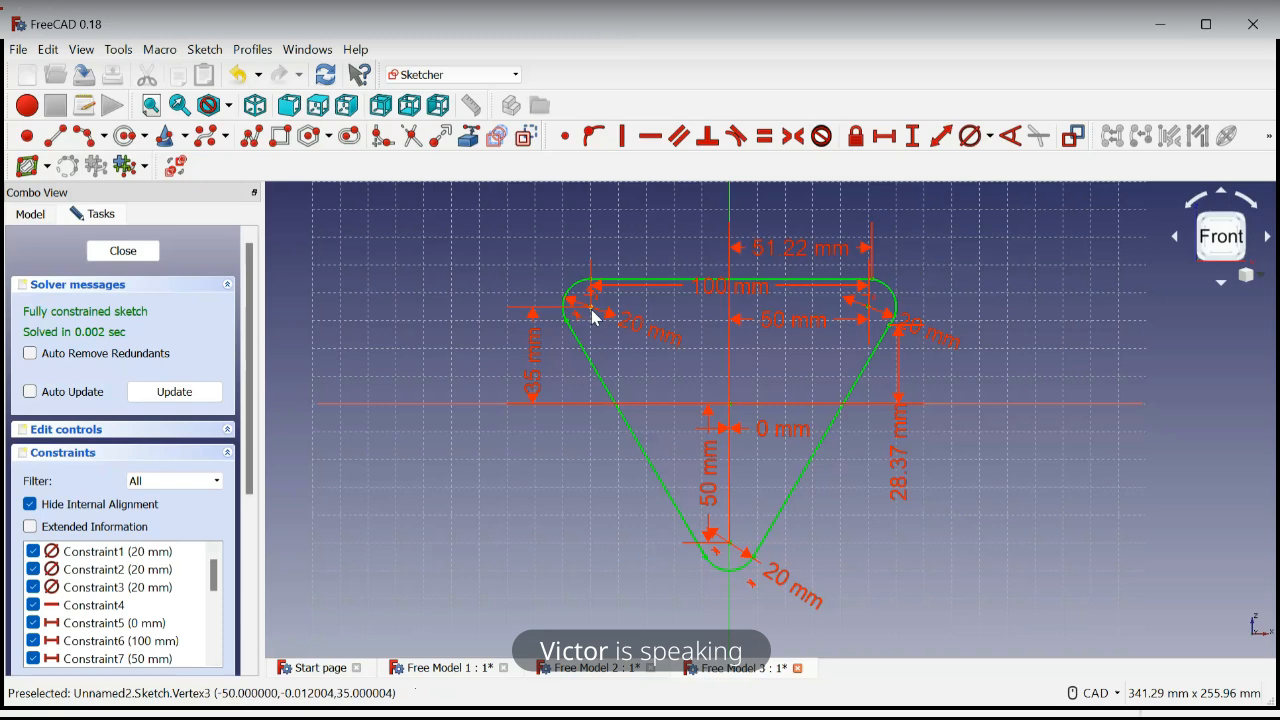
Sketch three circles inside the profile, about 19 mm in diameter near the upper left and lower arcs and about 17 mm near the upper right
scroll(594, 318, "up", 3)
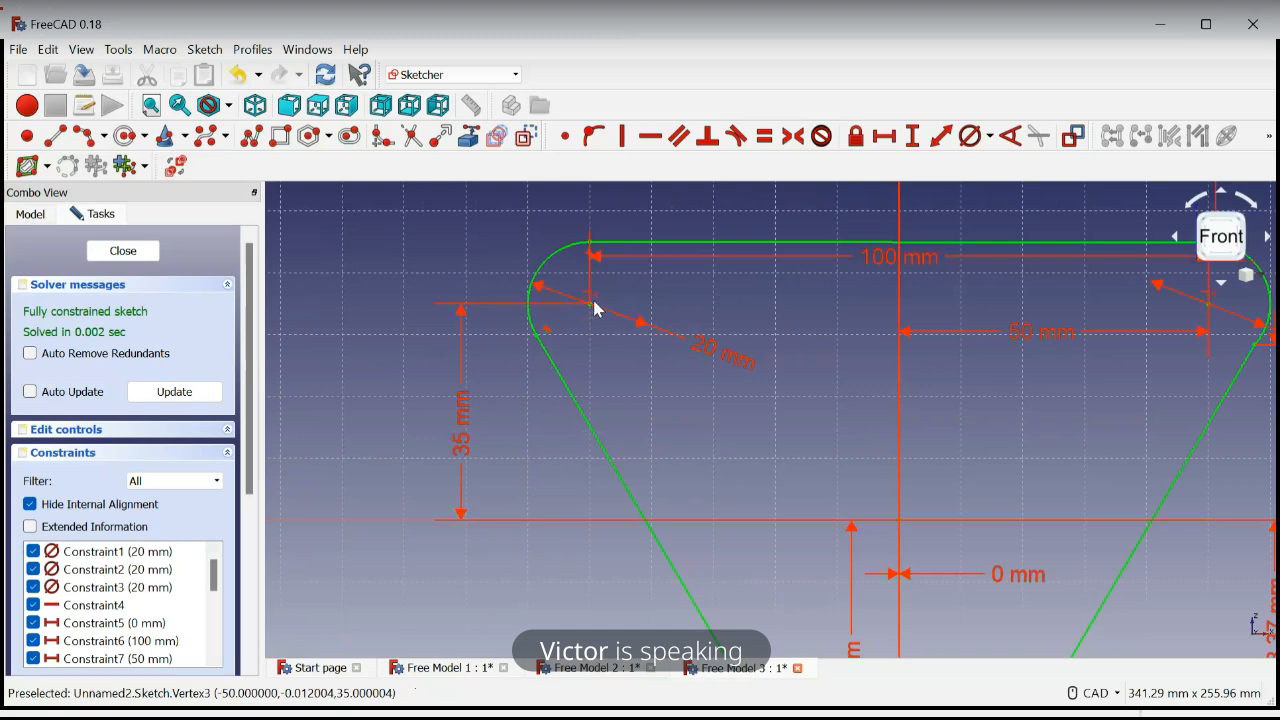
scroll(594, 320, "down", 3)
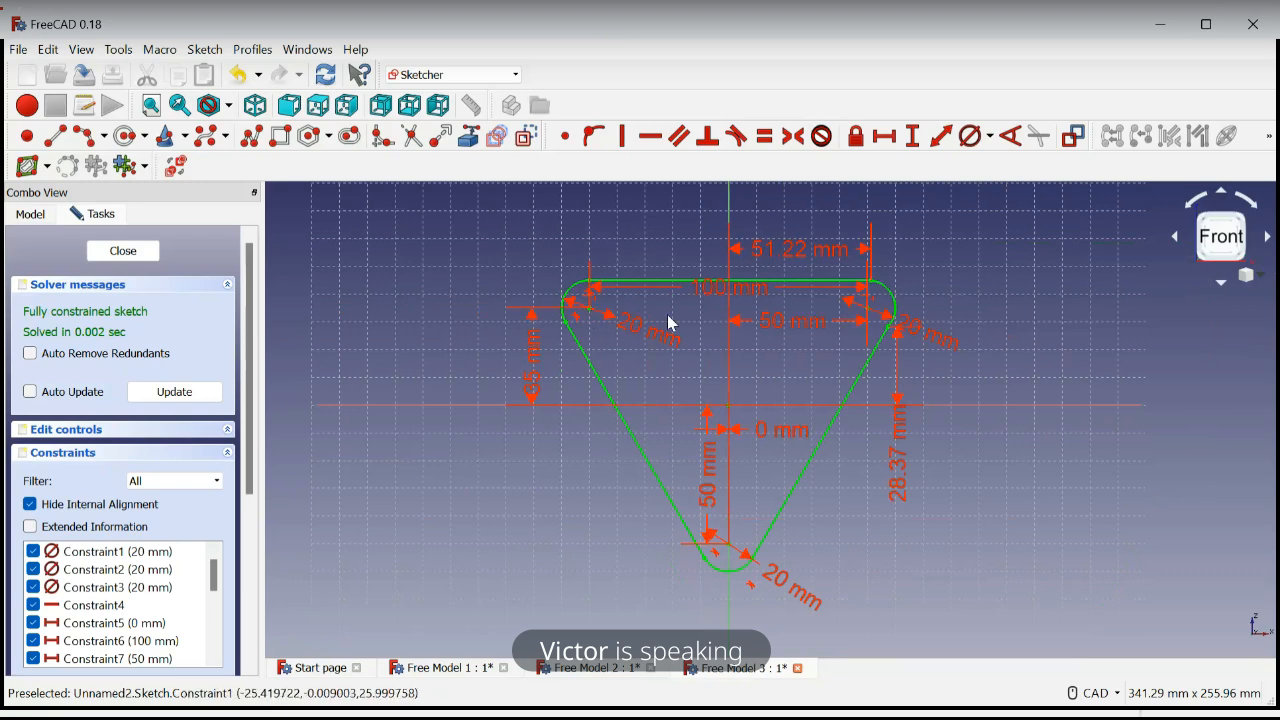
scroll(670, 323, "up", 2)
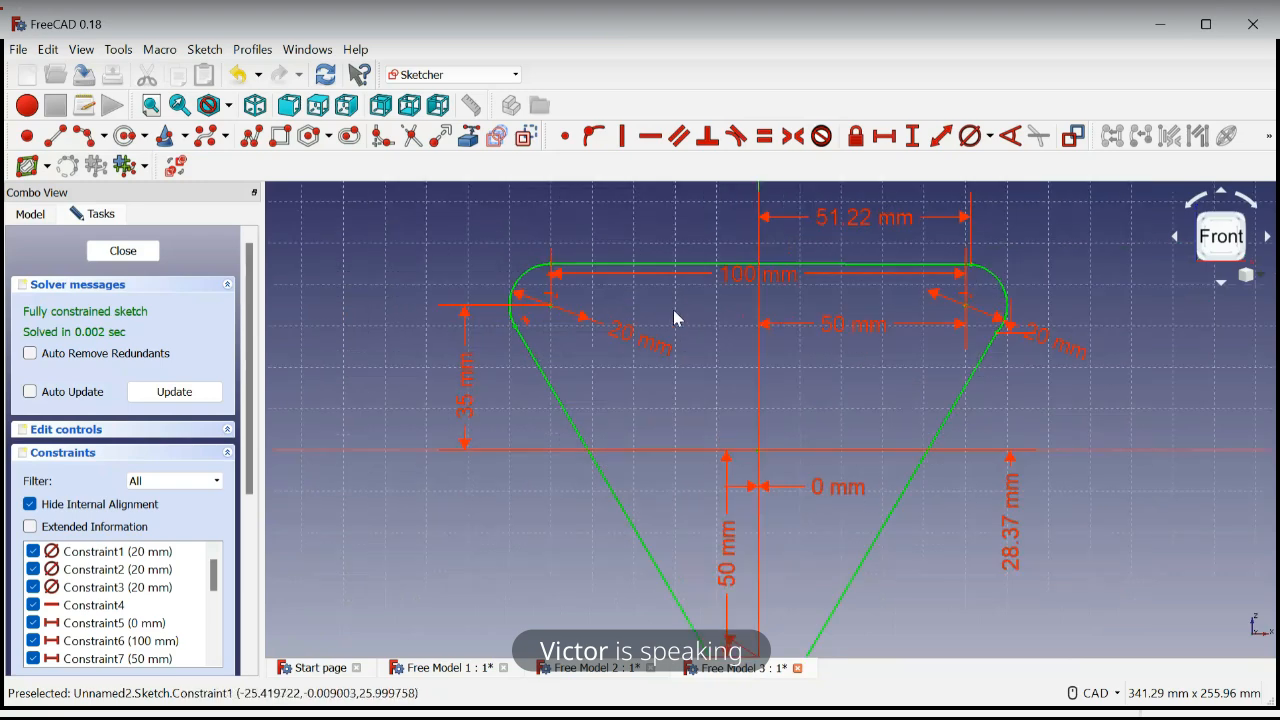
left_click(126, 141)
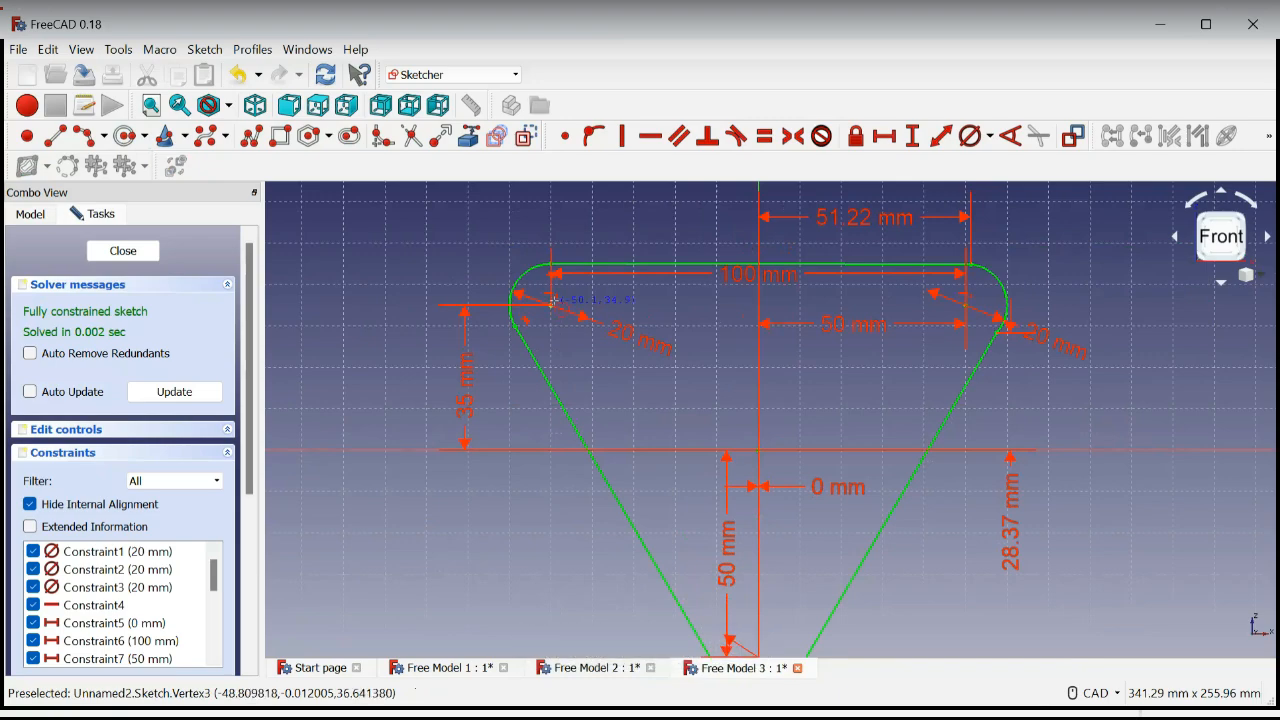
left_click(563, 325)
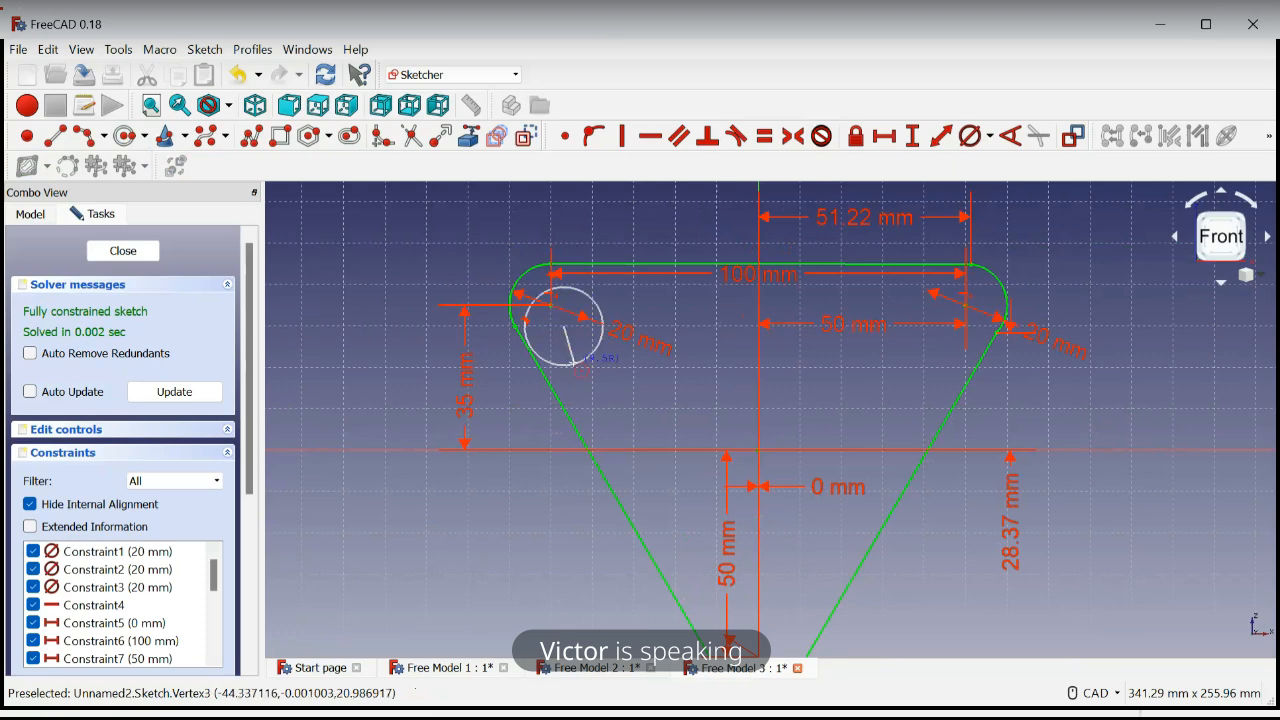
left_click(572, 365)
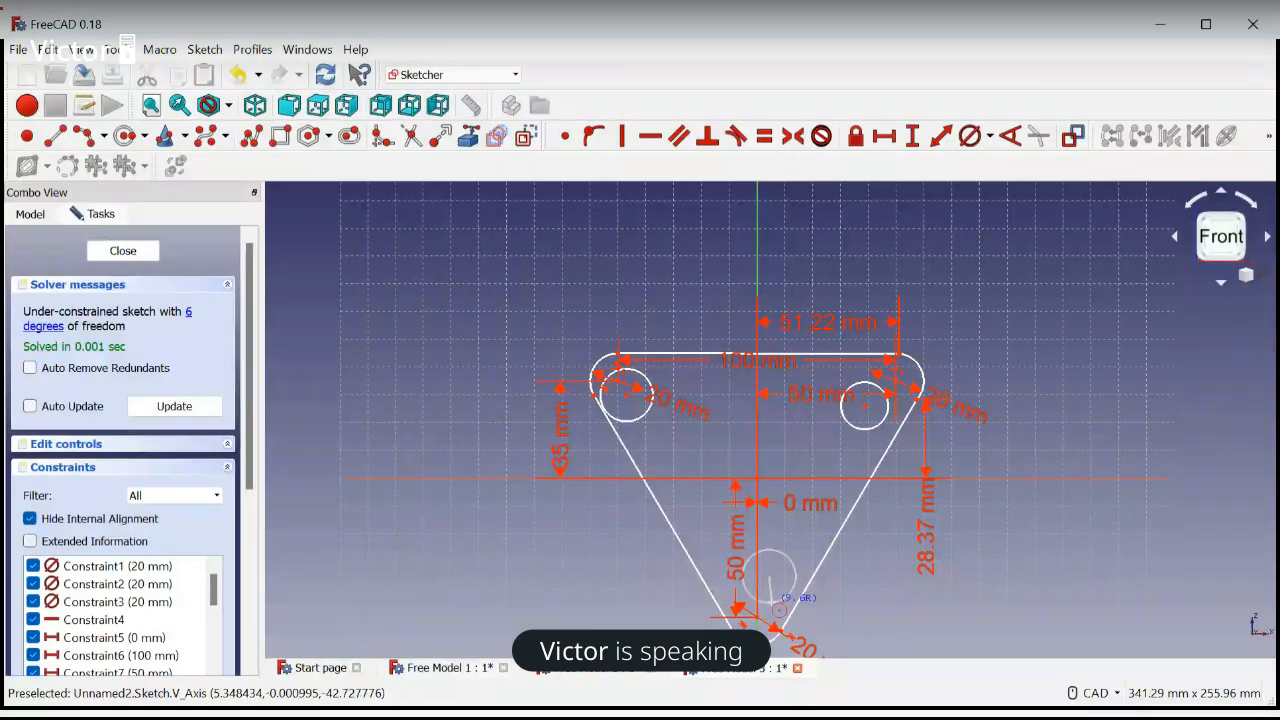
left_click(778, 608)
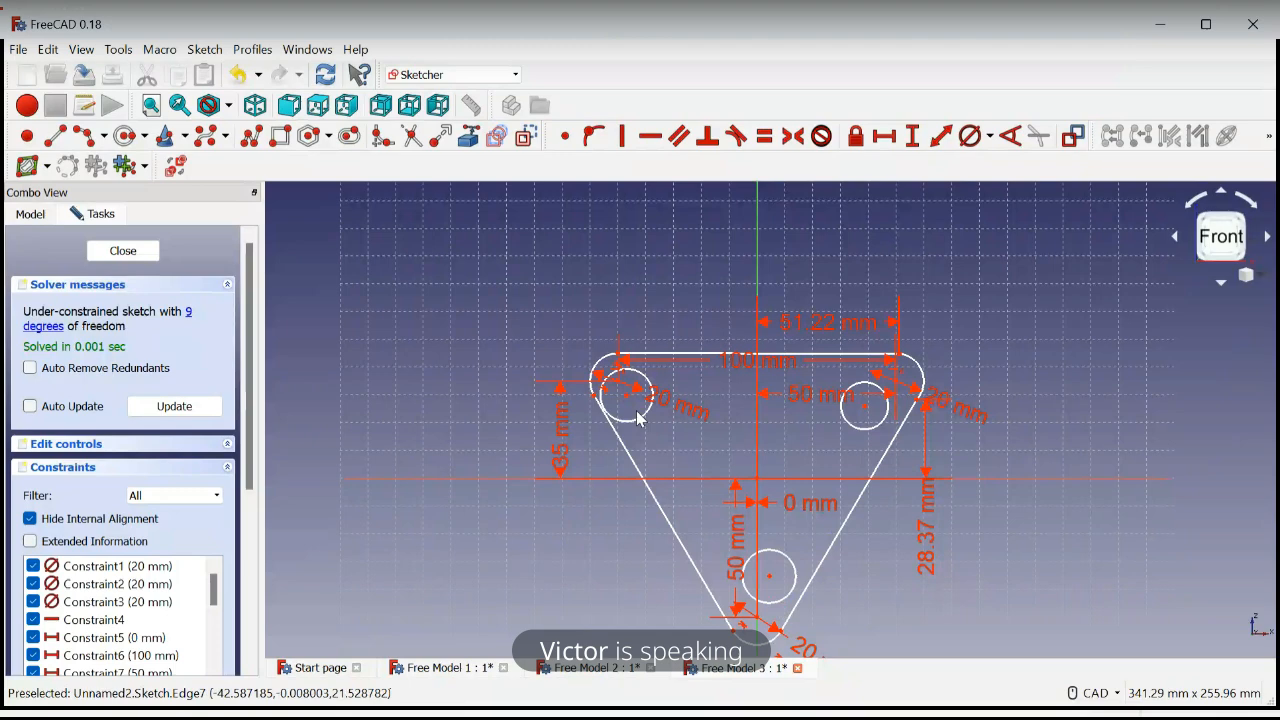
Constrain the diameters of the upper left and upper right circles to 10 mm each
scroll(640, 418, "up", 4)
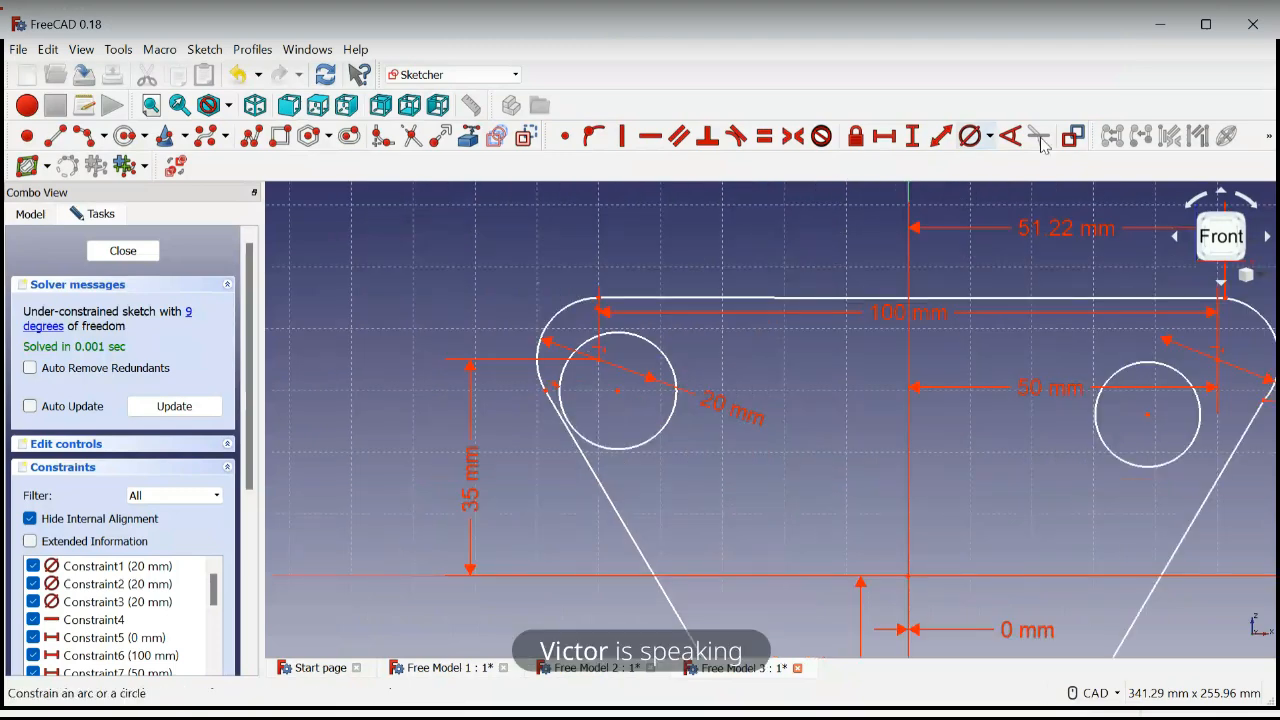
left_click(988, 140)
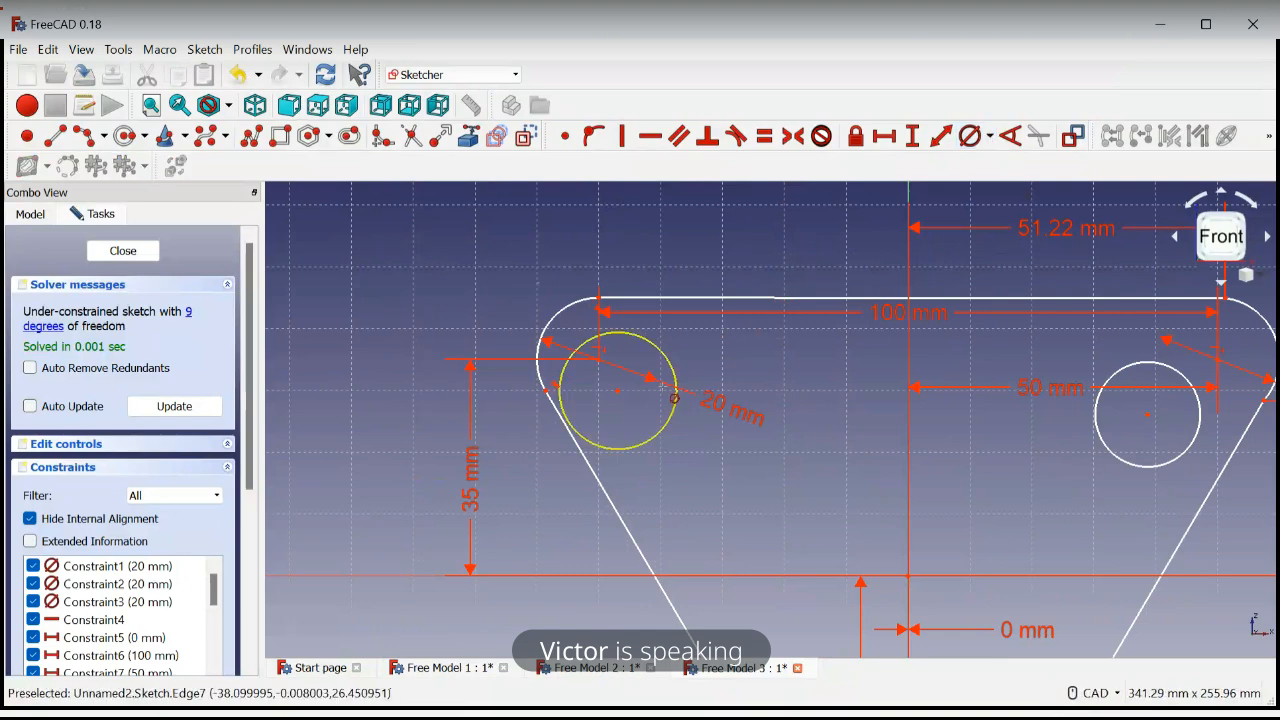
left_click(674, 398)
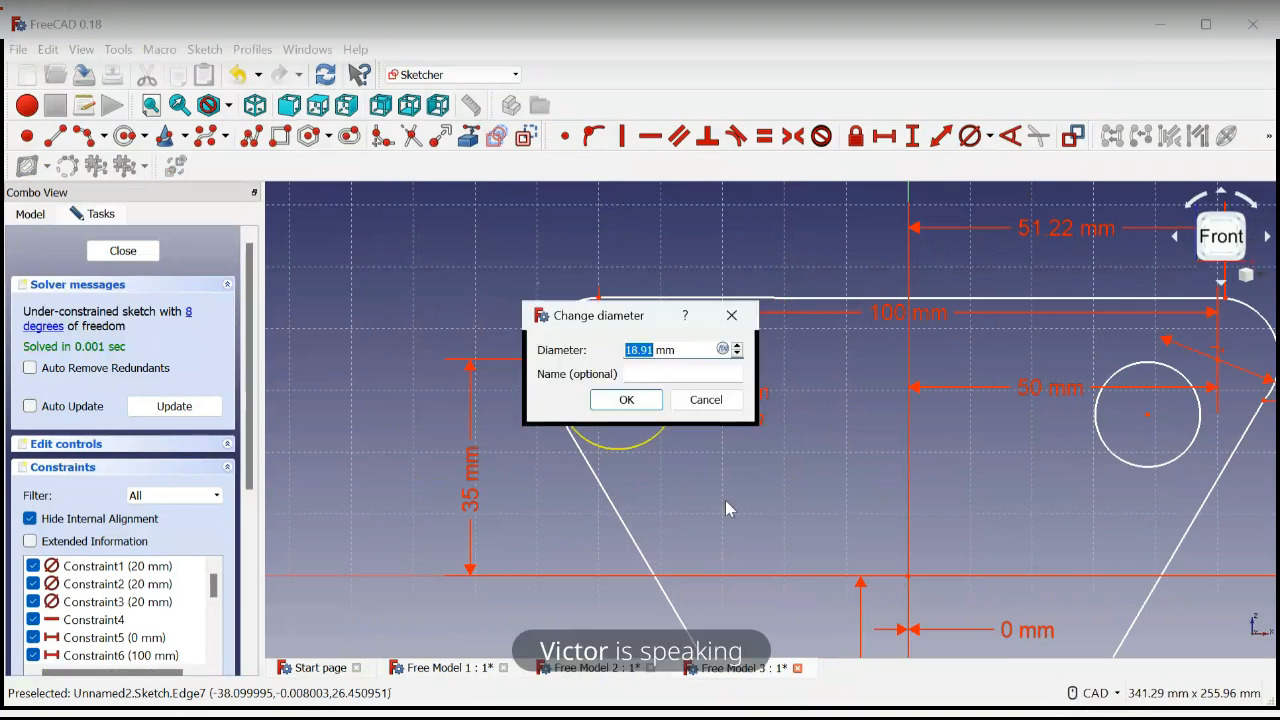
type("10")
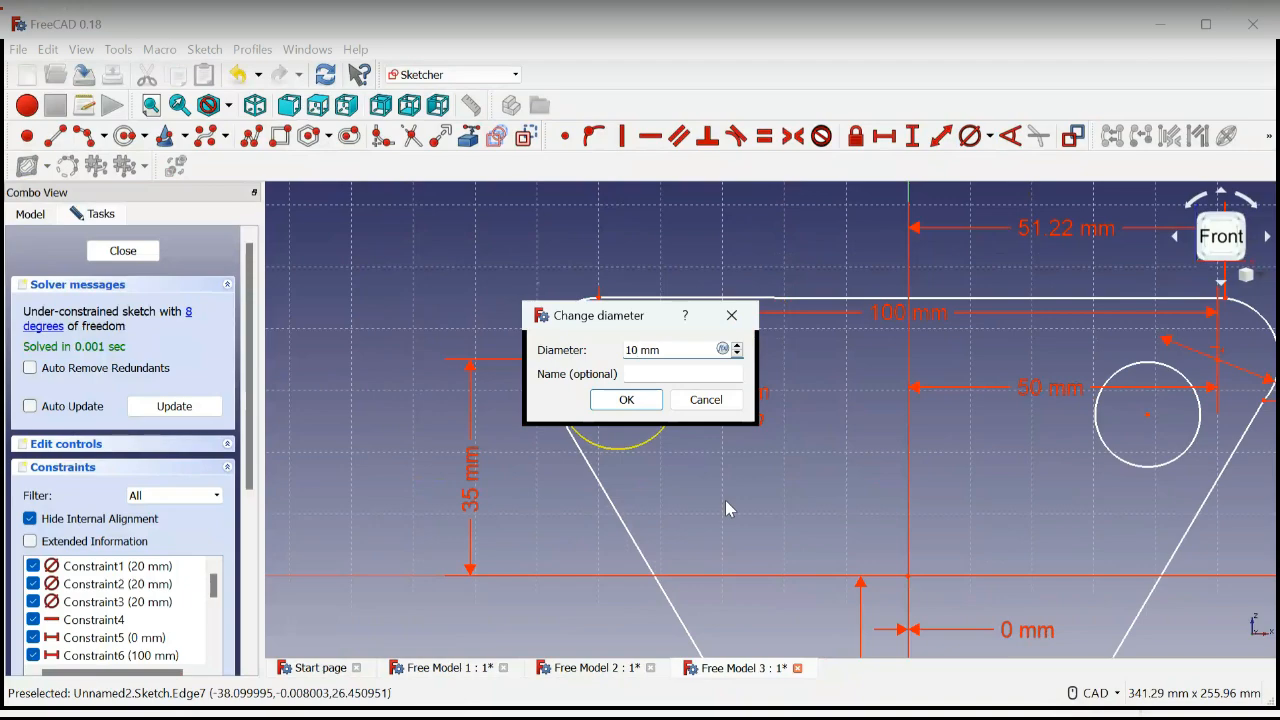
key("Return")
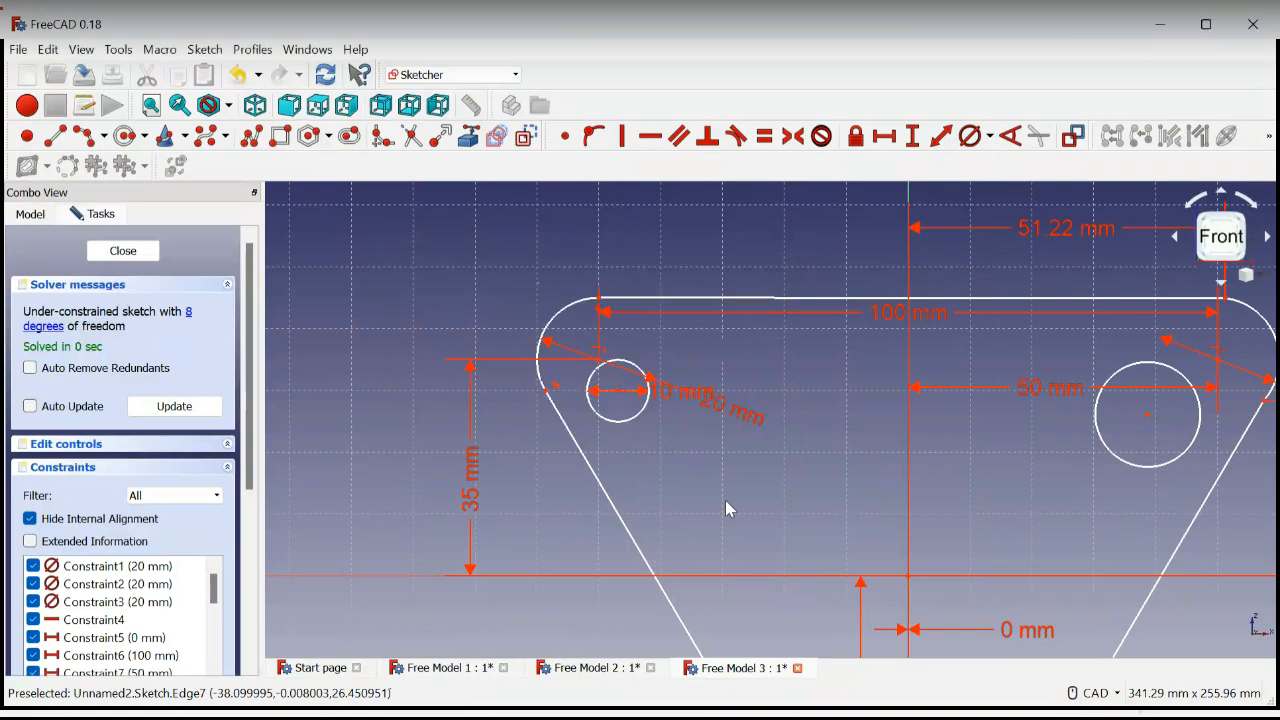
left_click(1141, 467)
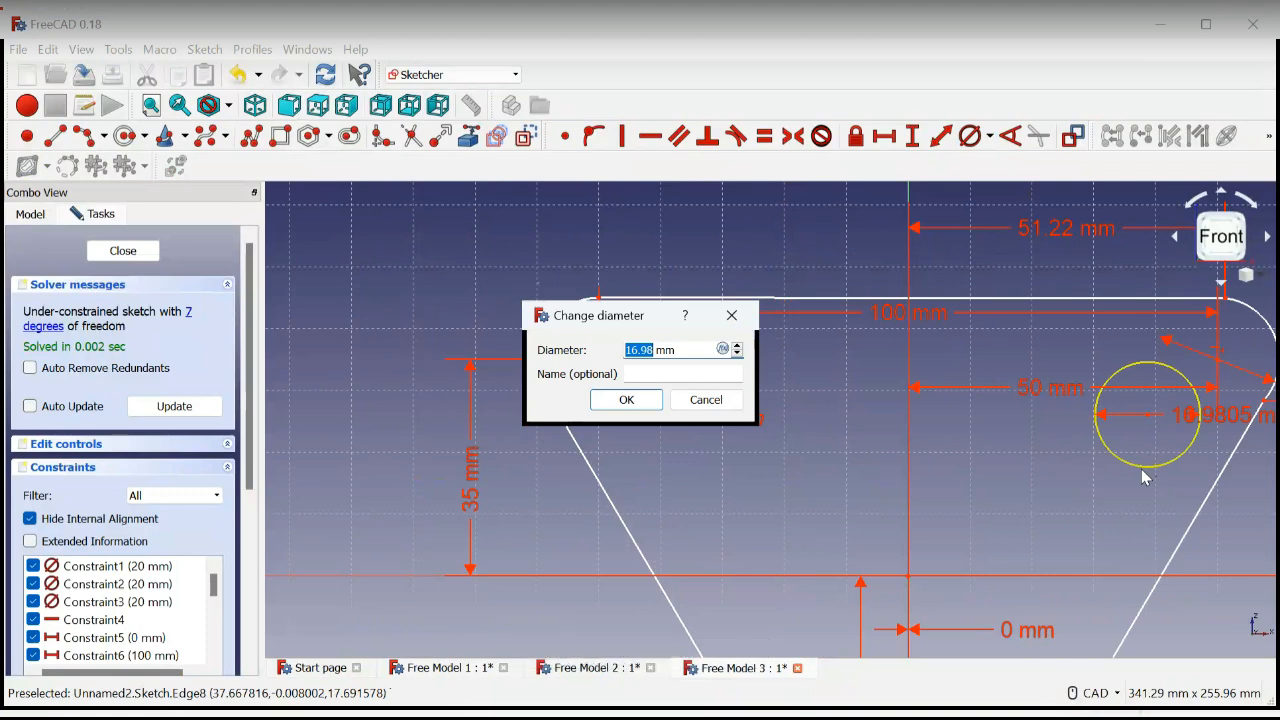
type("10")
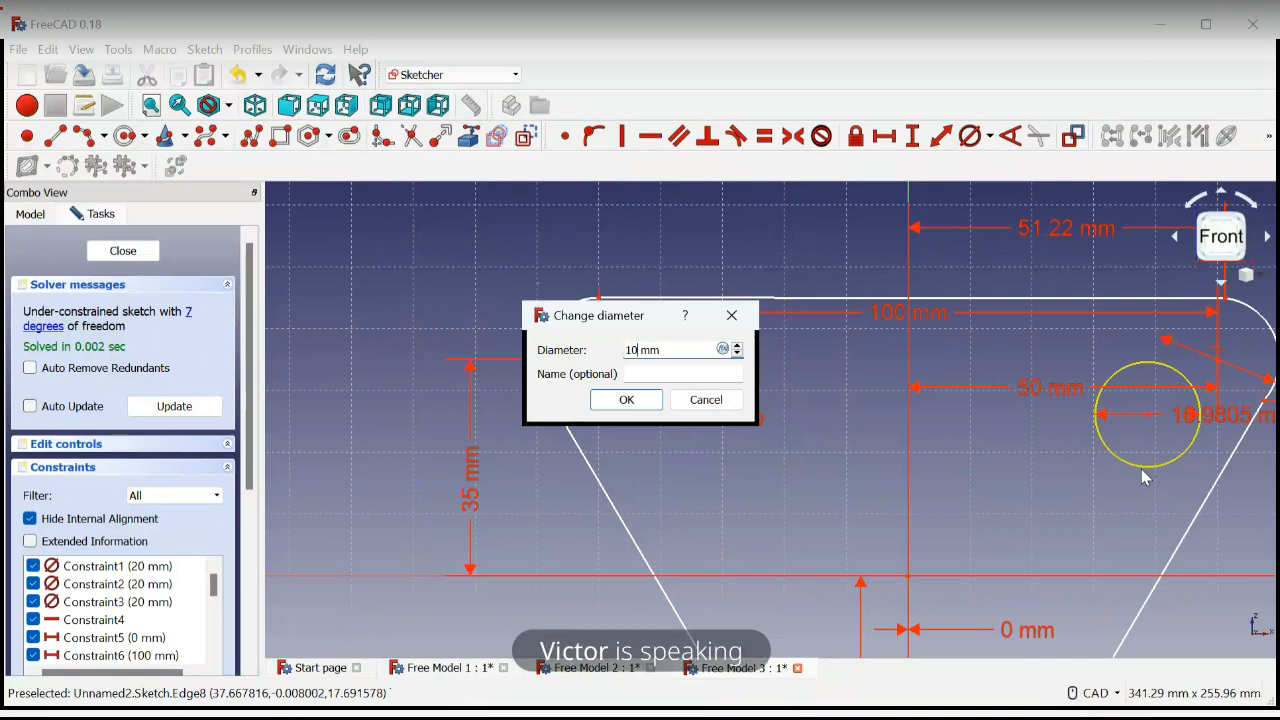
key("Return")
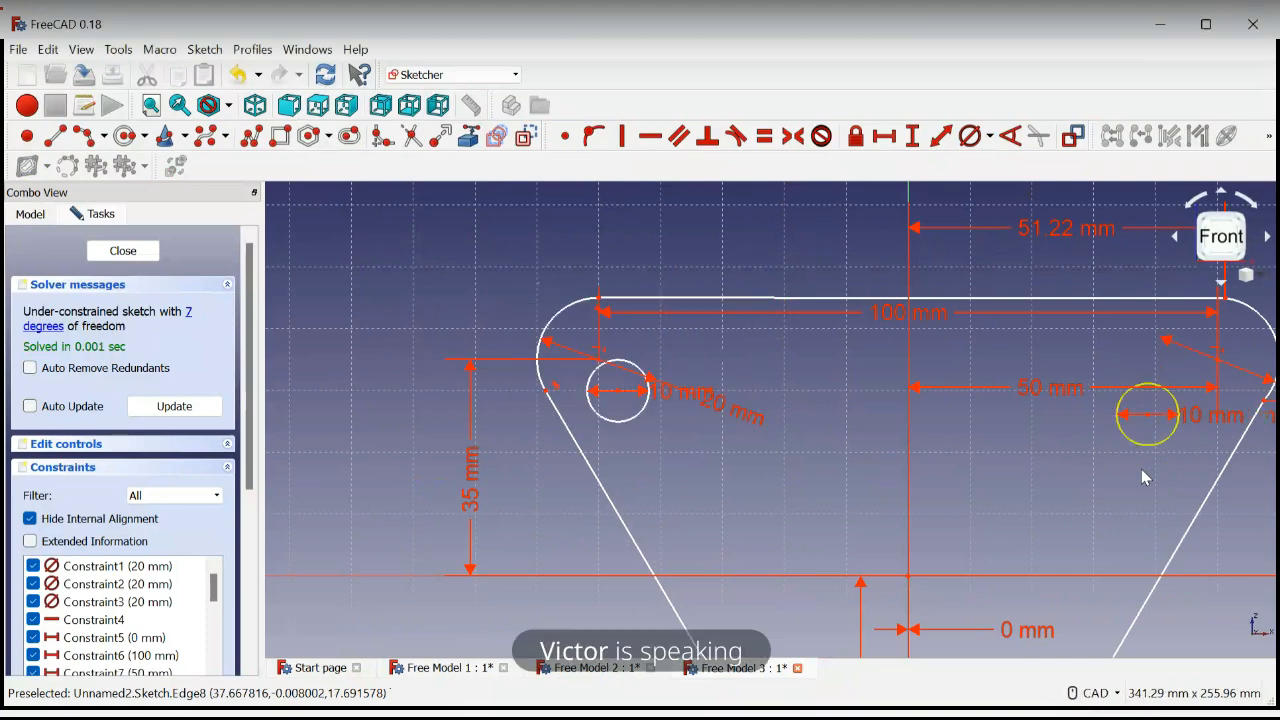
Constrain the diameter of the lower circle to 10 mm
scroll(1141, 469, "down", 5)
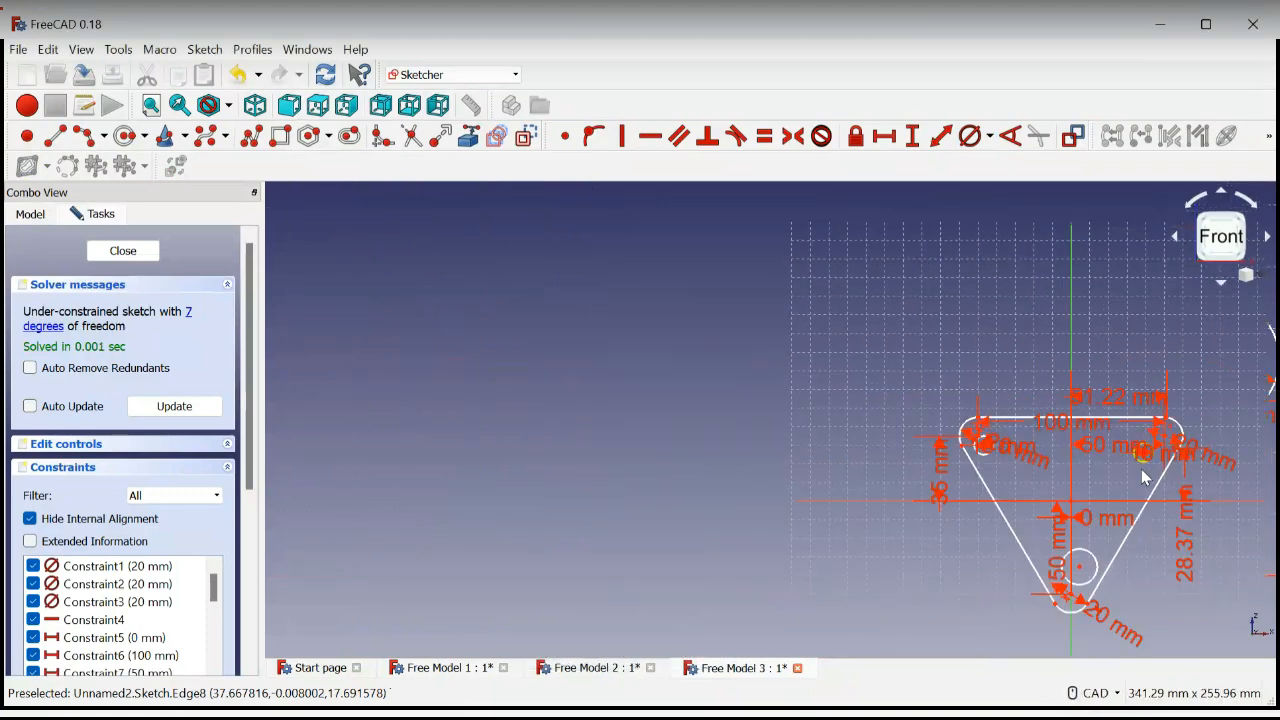
left_click(1092, 562)
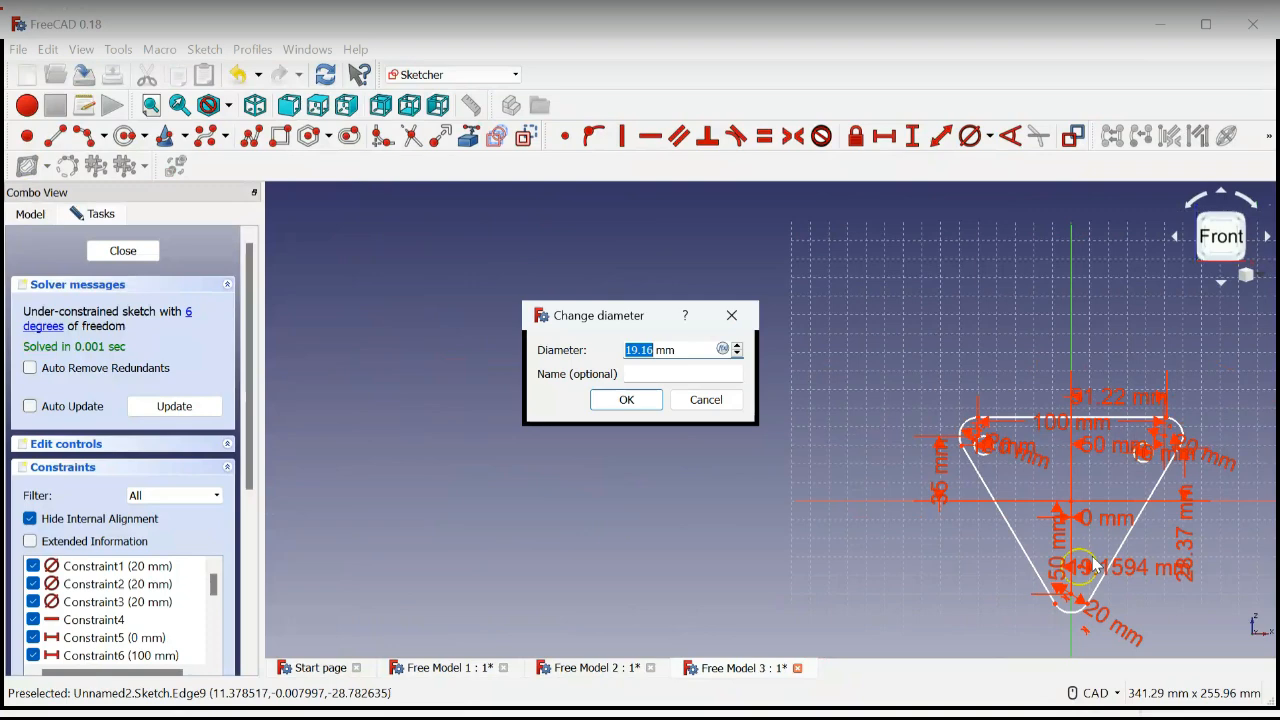
type("20")
key("Return")
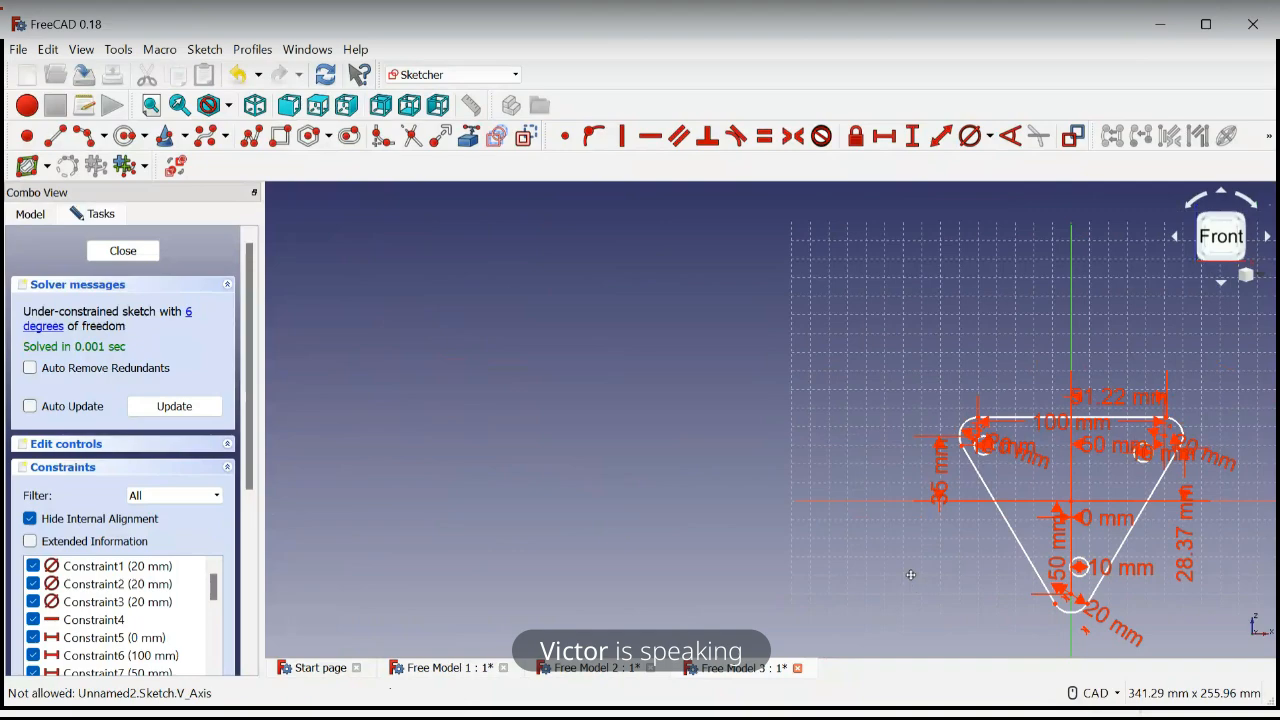
mouse_move(911, 575)
middle_mouse_down()
mouse_move(817, 488)
mouse_move(580, 422)
mouse_move(568, 465)
middle_mouse_up()
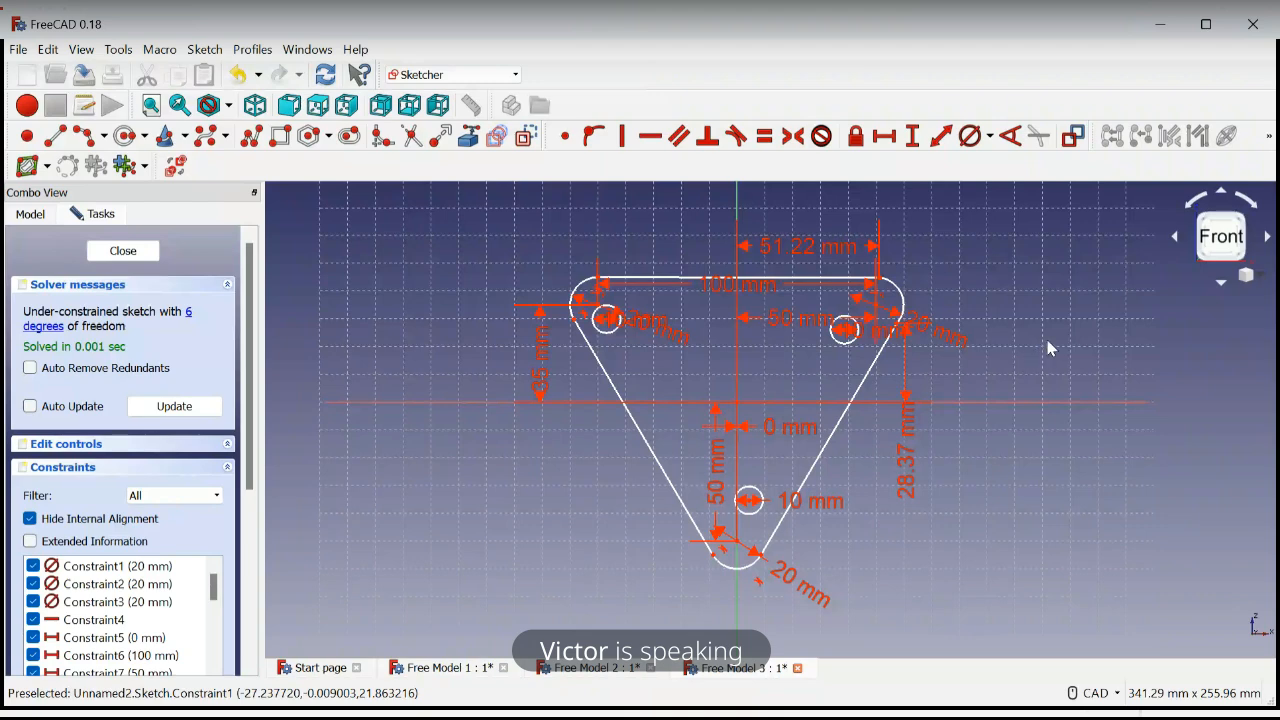
scroll(783, 399, "up", 5)
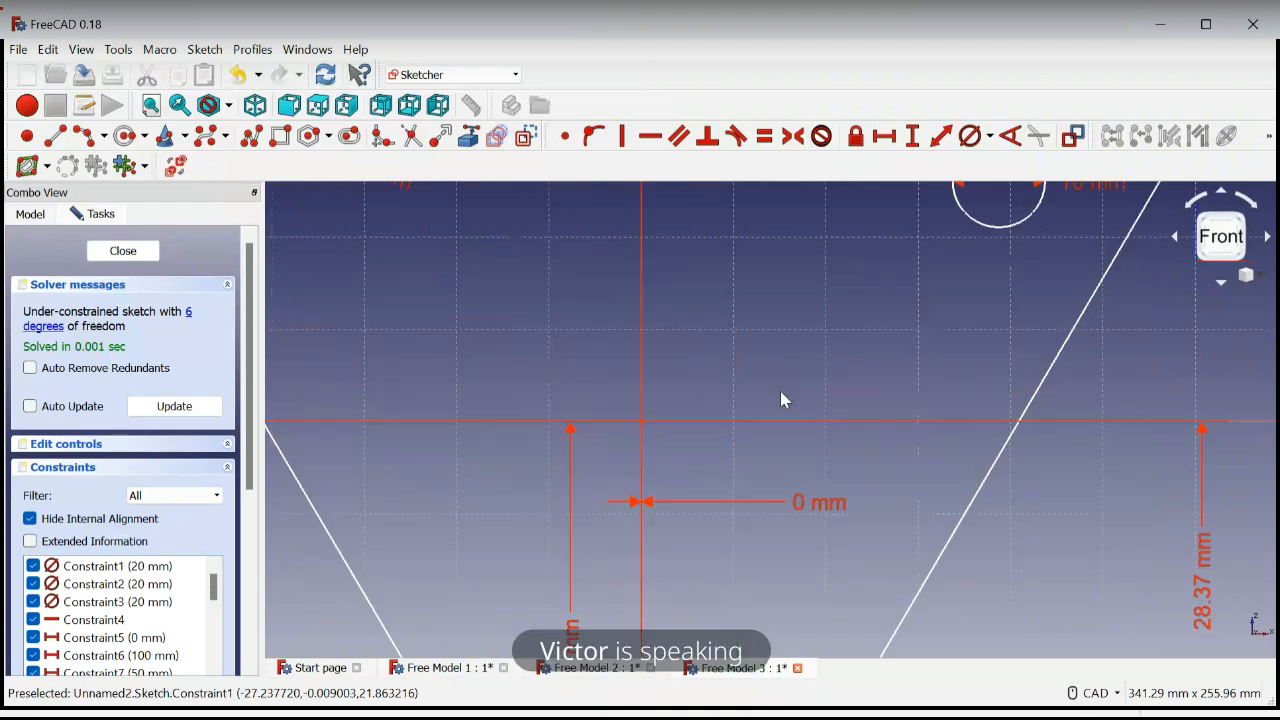
scroll(779, 396, "down", 5)
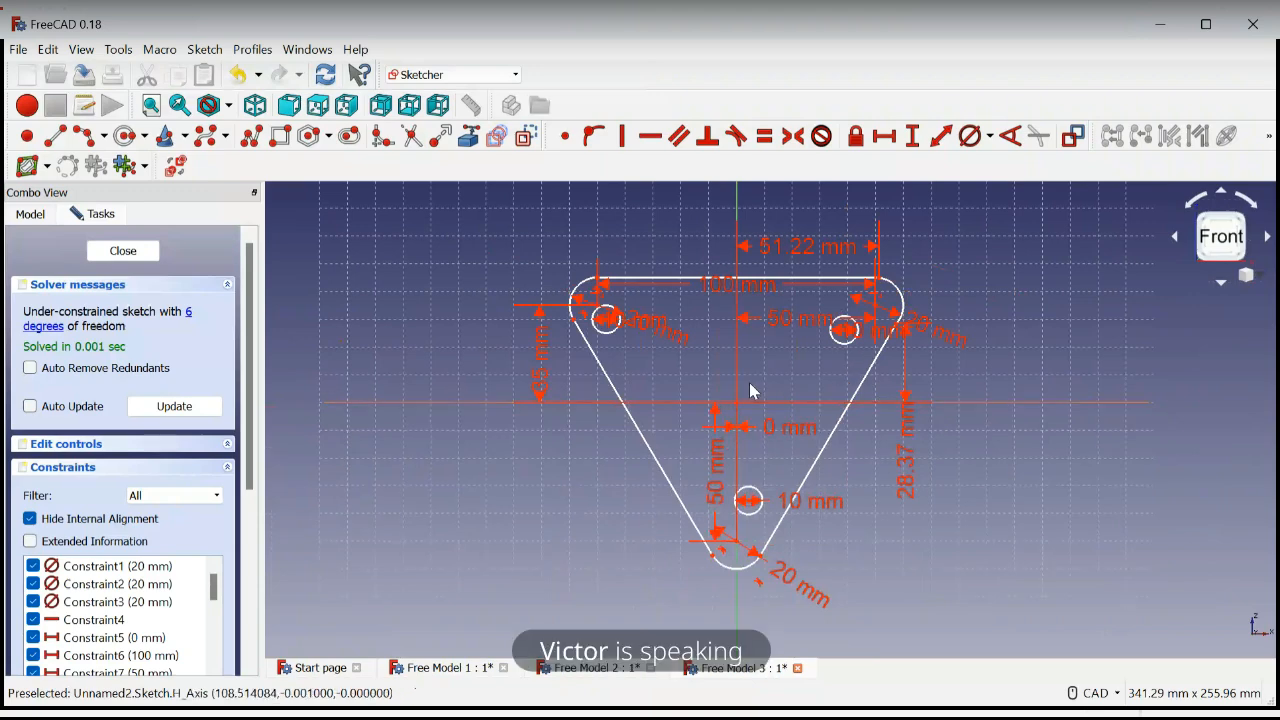
scroll(752, 391, "up", 3)
scroll(752, 391, "down", 3)
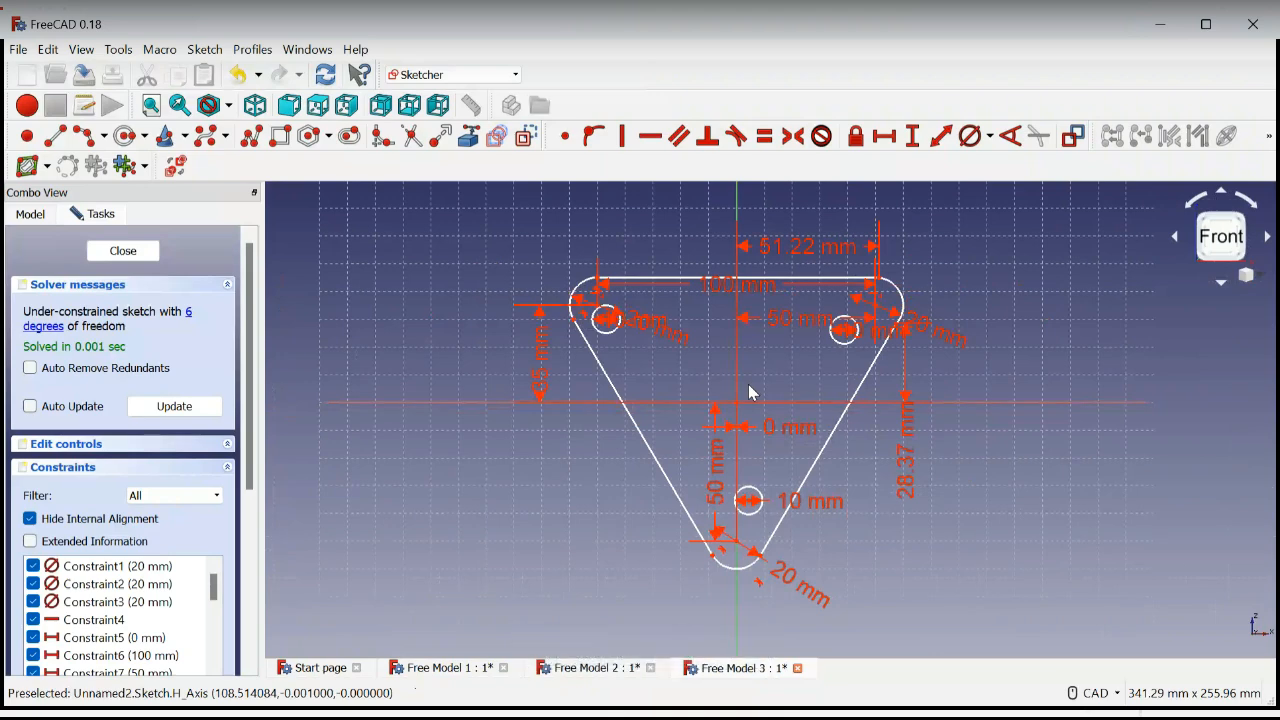
scroll(752, 393, "up", 2)
scroll(752, 393, "down", 2)
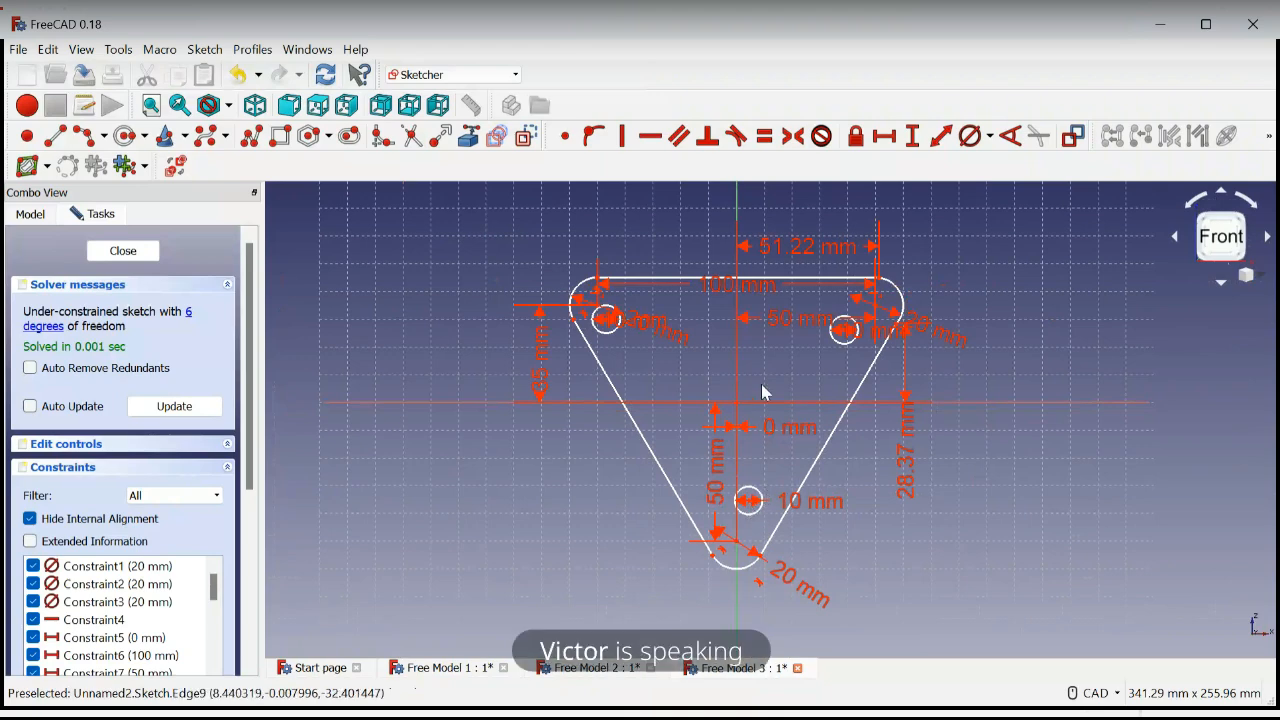
Make the centers of the upper left and upper right circles coincident with the centers of their corner arcs
scroll(762, 392, "up", 2)
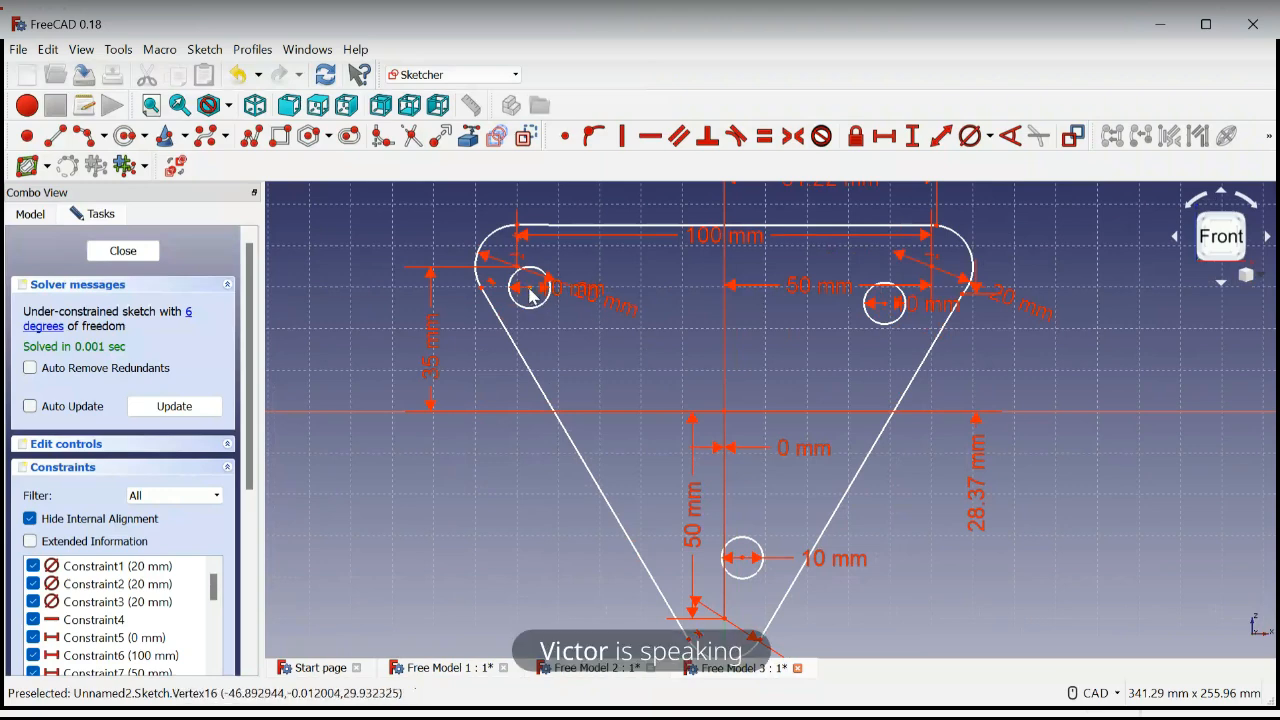
scroll(530, 295, "up", 4)
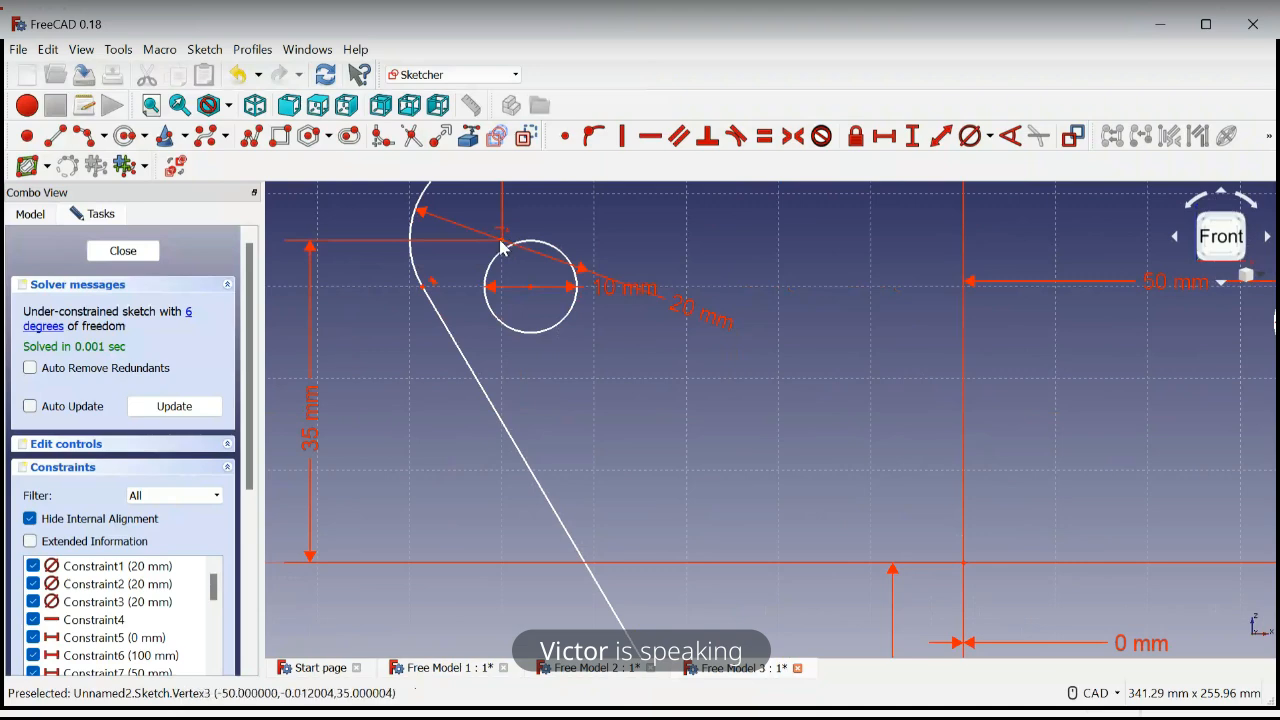
left_click(531, 288)
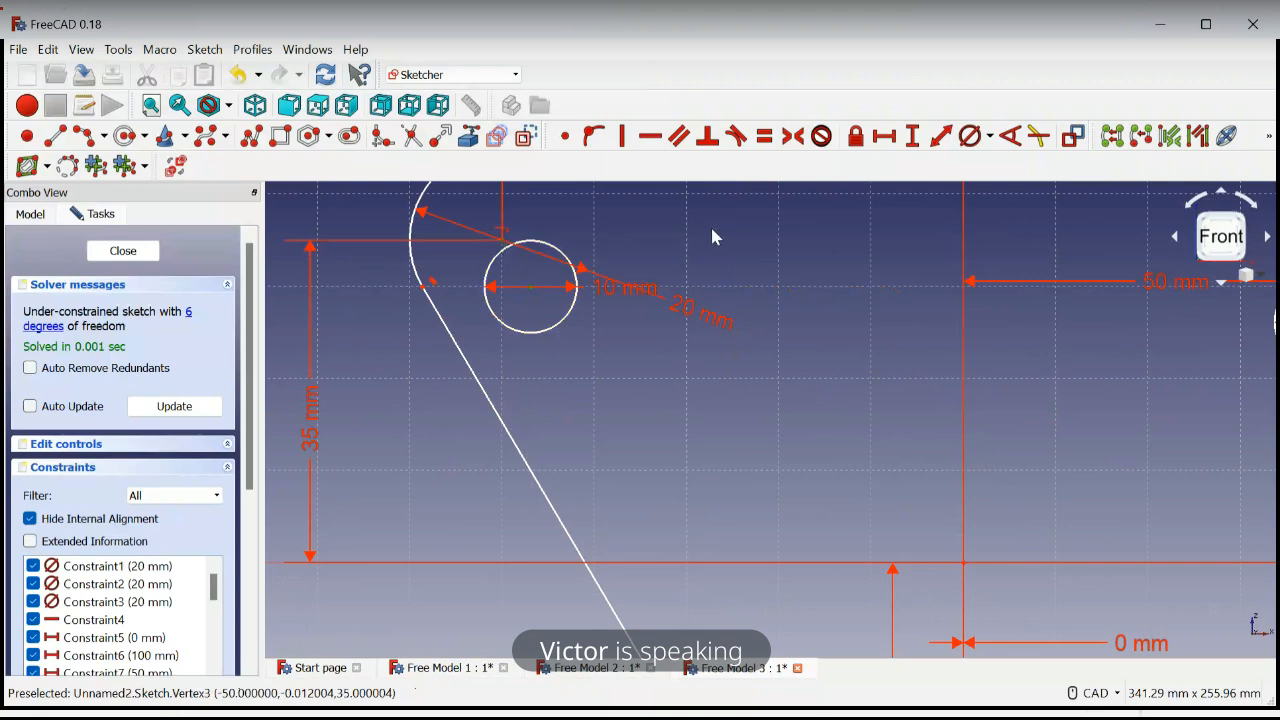
key("c")
scroll(766, 374, "down", 3)
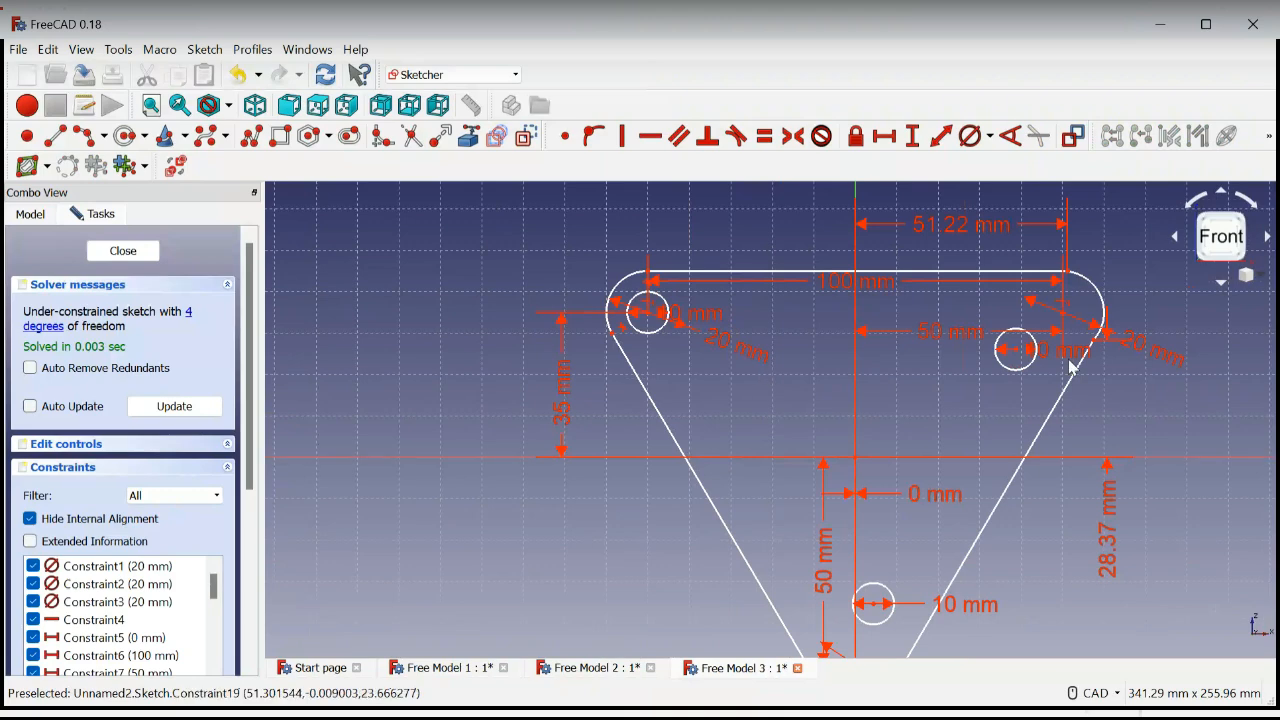
scroll(1090, 318, "up", 2)
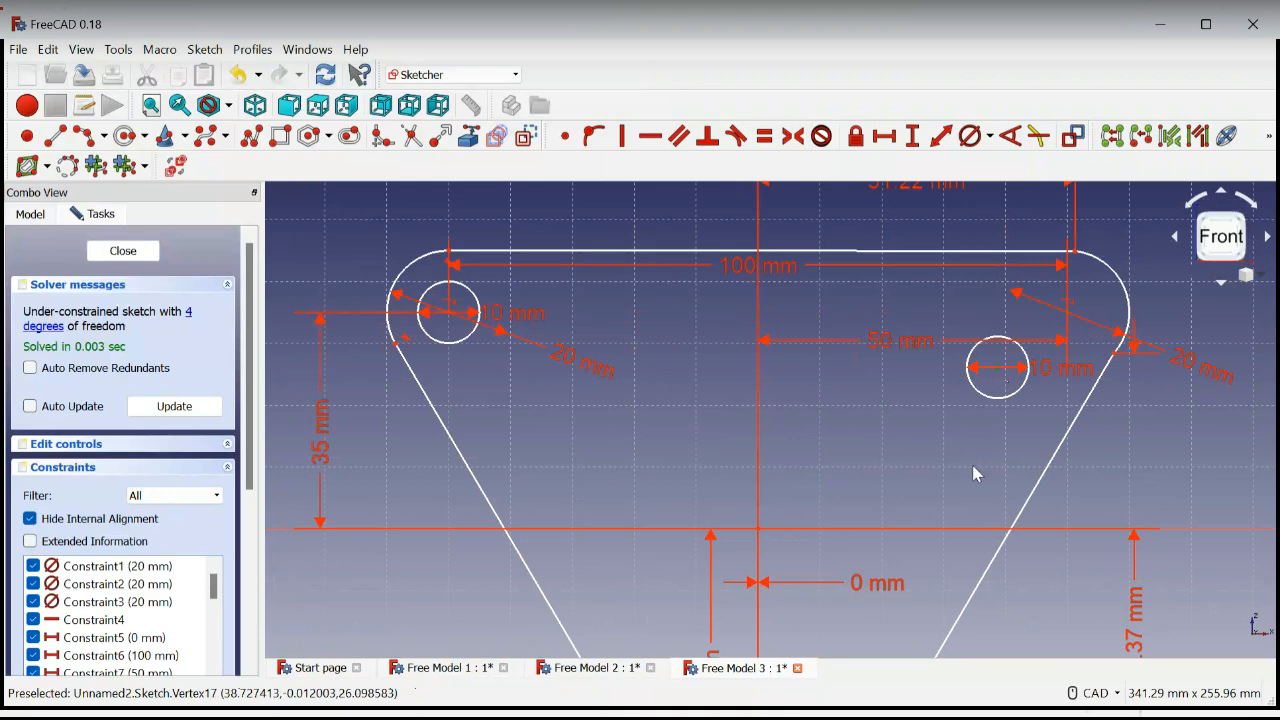
key("c")
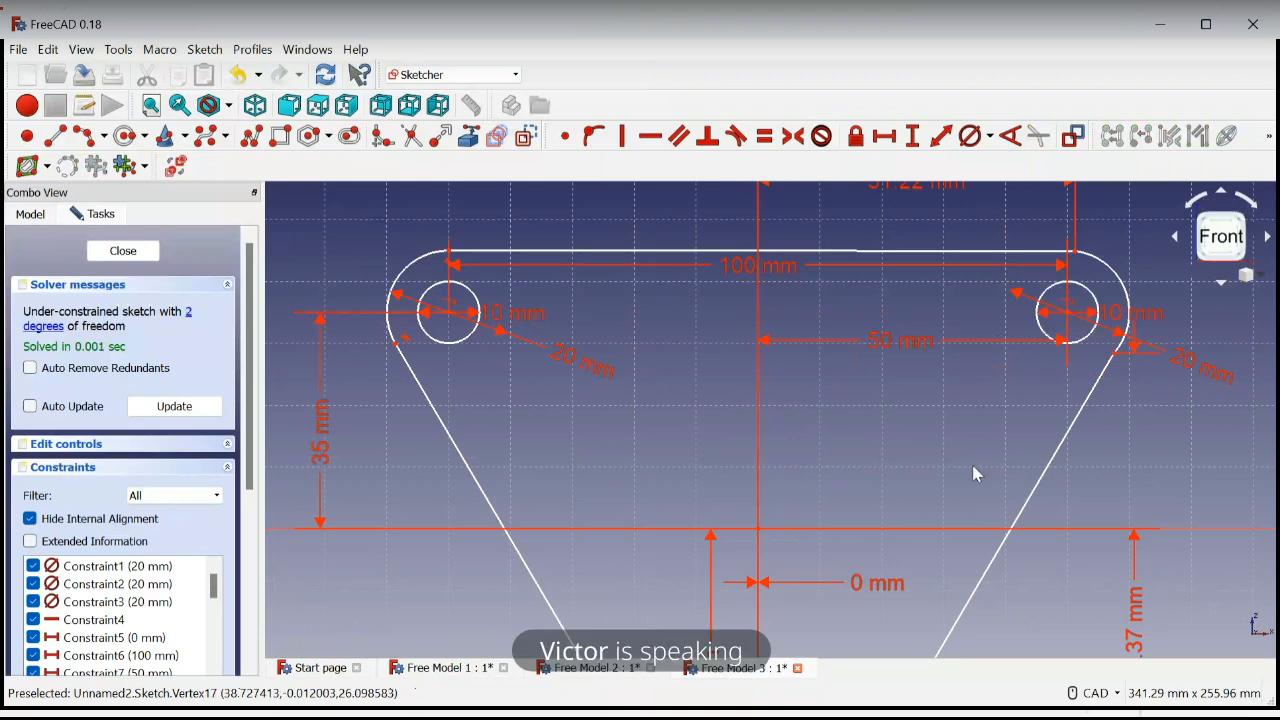
Make the lower circle's center coincident with the center of the lower corner arc
scroll(985, 419, "down", 4)
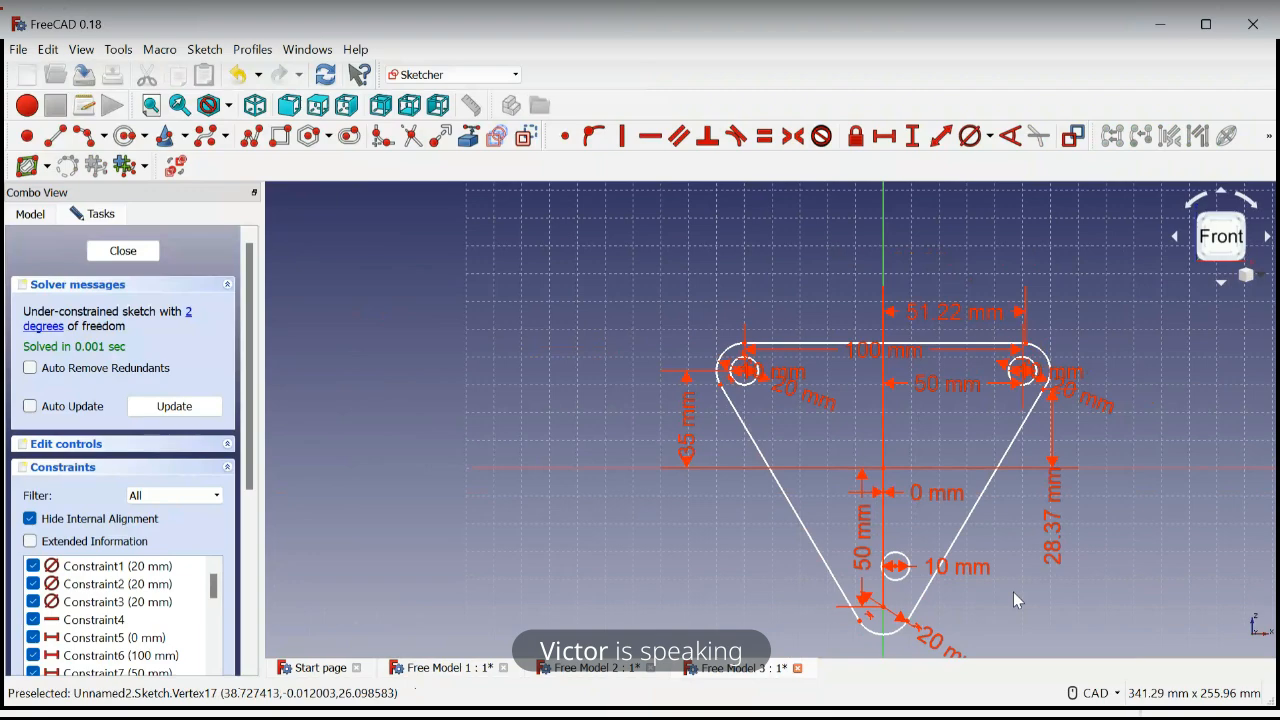
mouse_move(1013, 592)
middle_mouse_down()
mouse_move(981, 512)
mouse_move(899, 479)
mouse_move(871, 503)
middle_mouse_up()
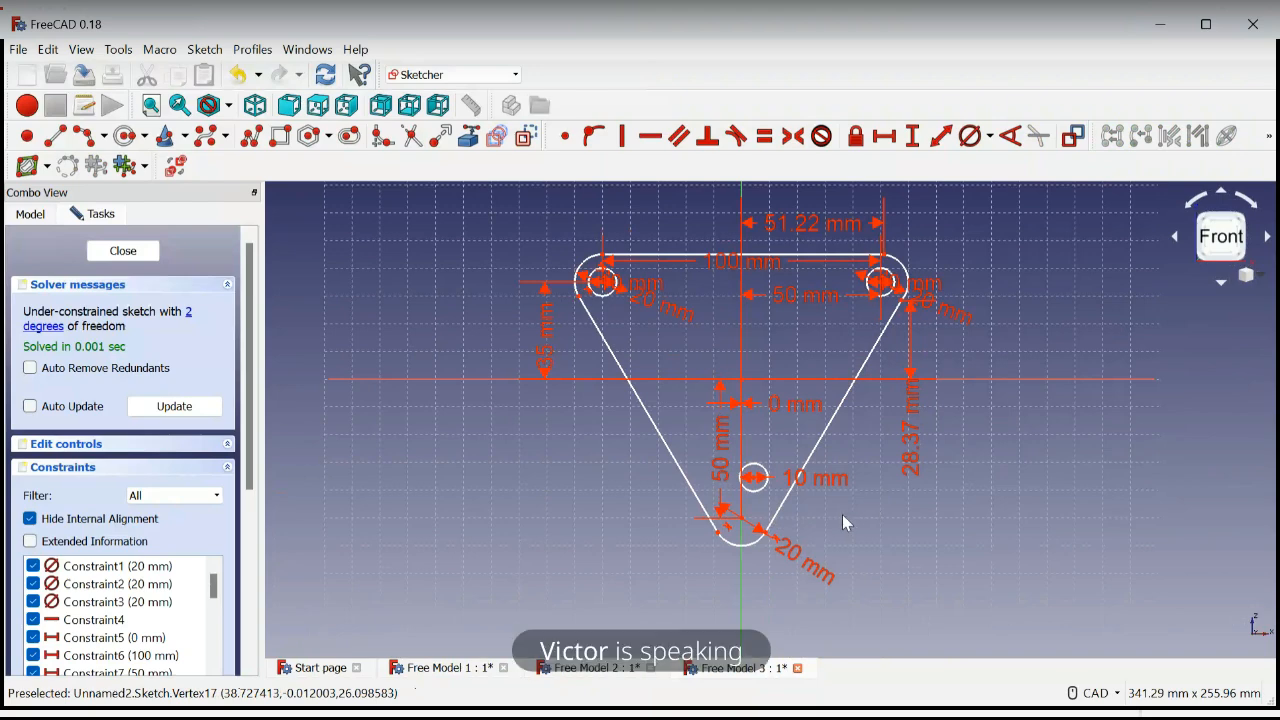
scroll(738, 462, "up", 4)
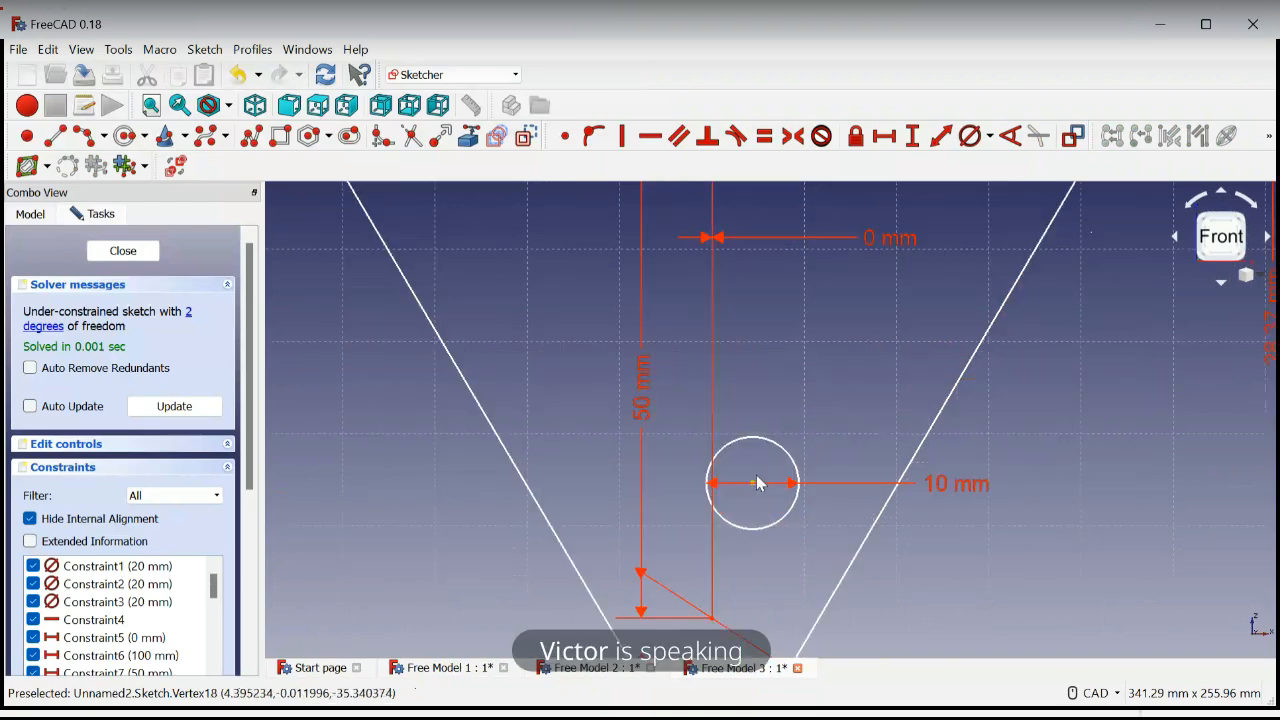
scroll(755, 490, "down", 1)
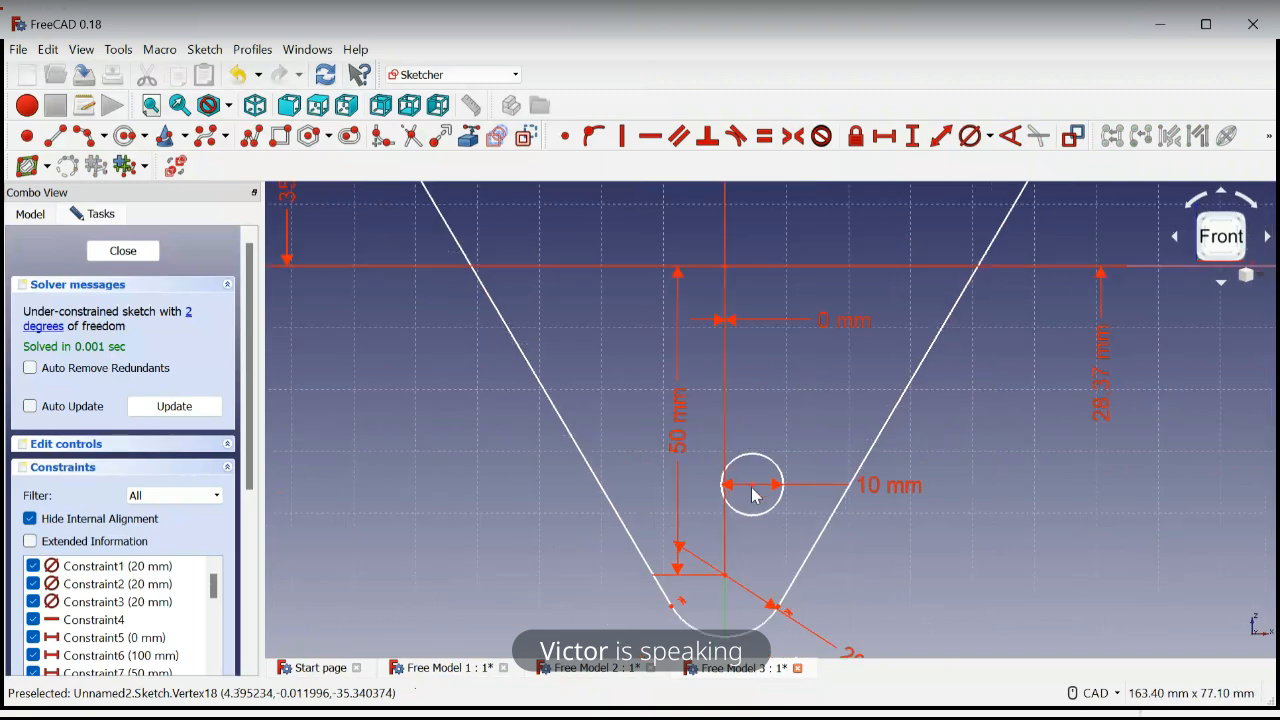
left_click(727, 577)
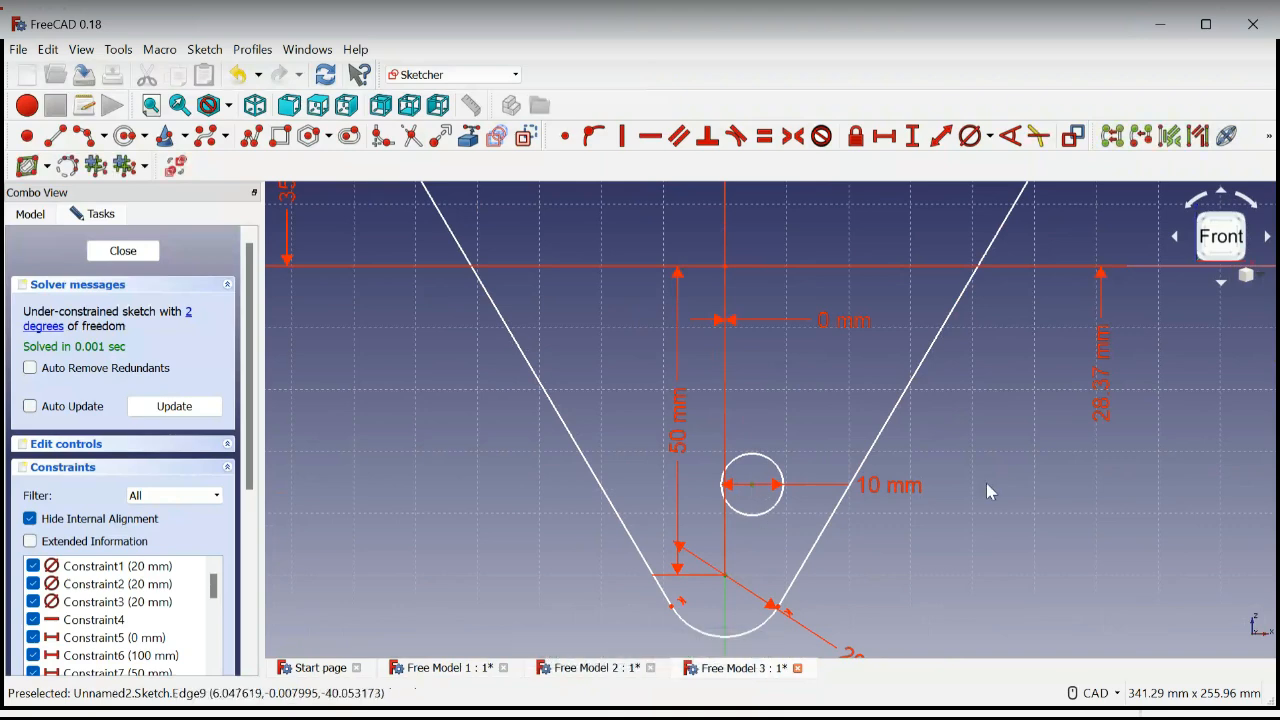
key("c")
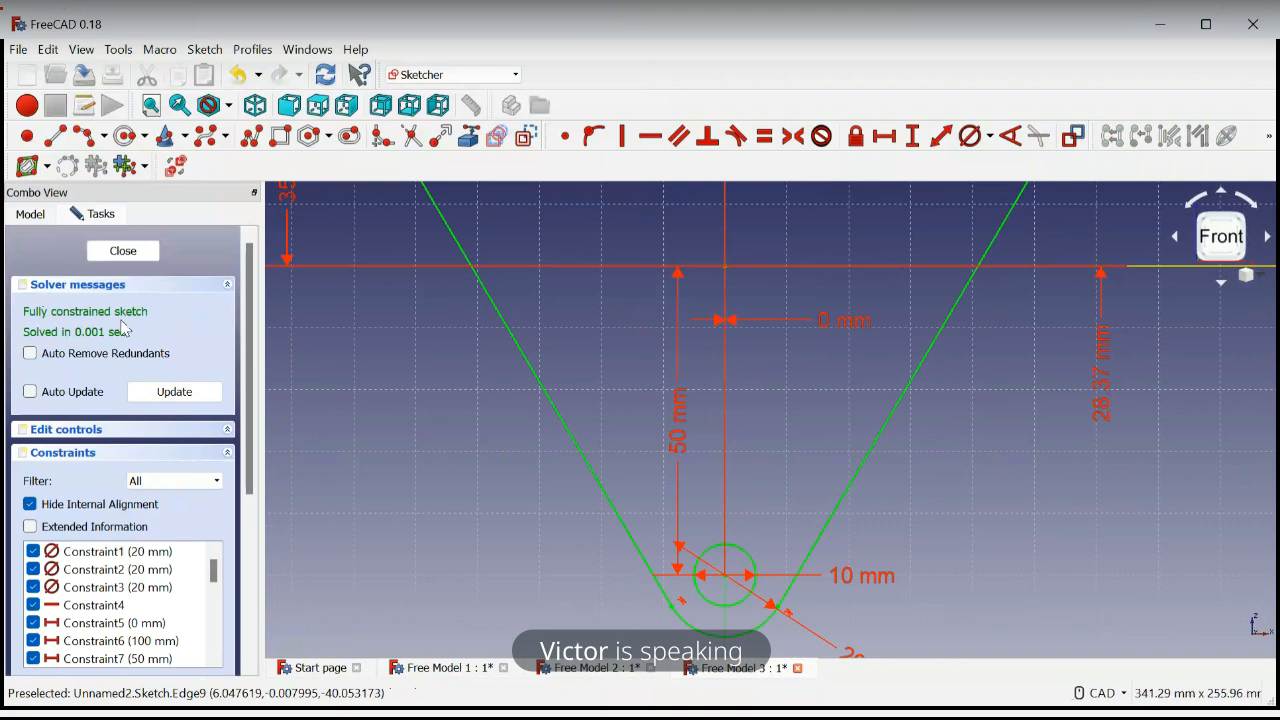
Close the finished profile sketch and pad it to a length of 15 mm
left_click(84, 74)
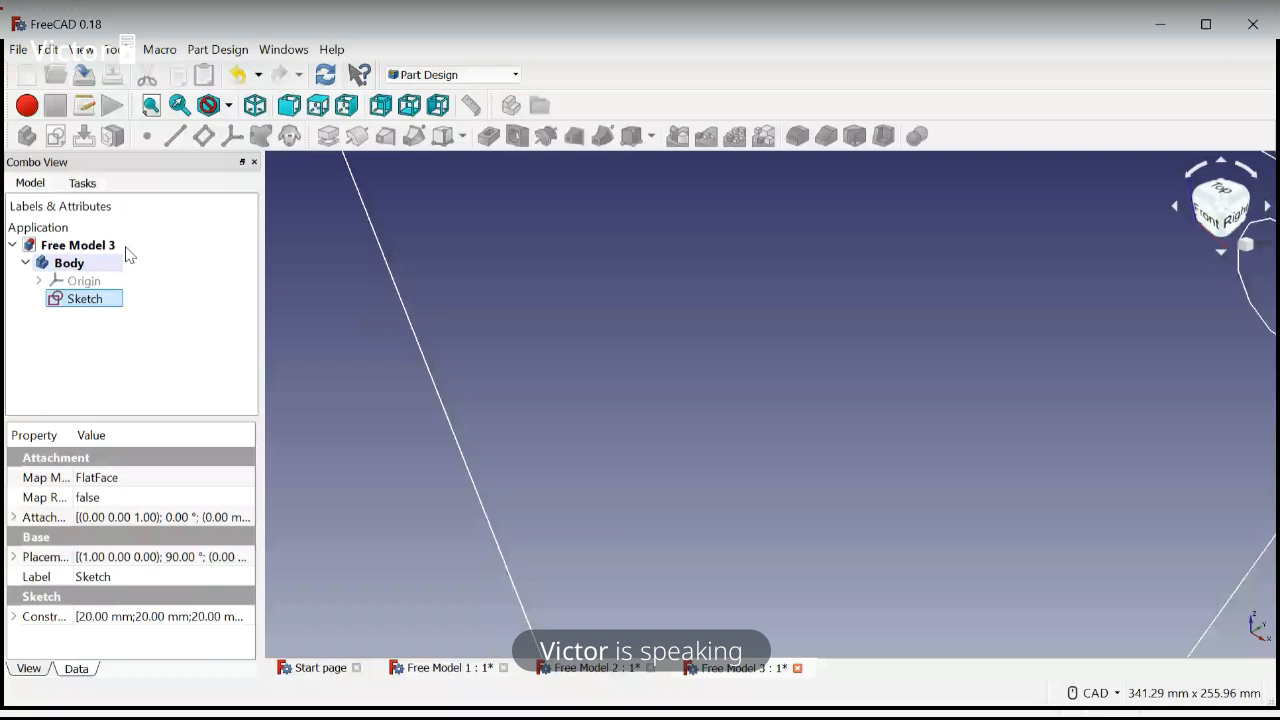
scroll(706, 378, "down", 8)
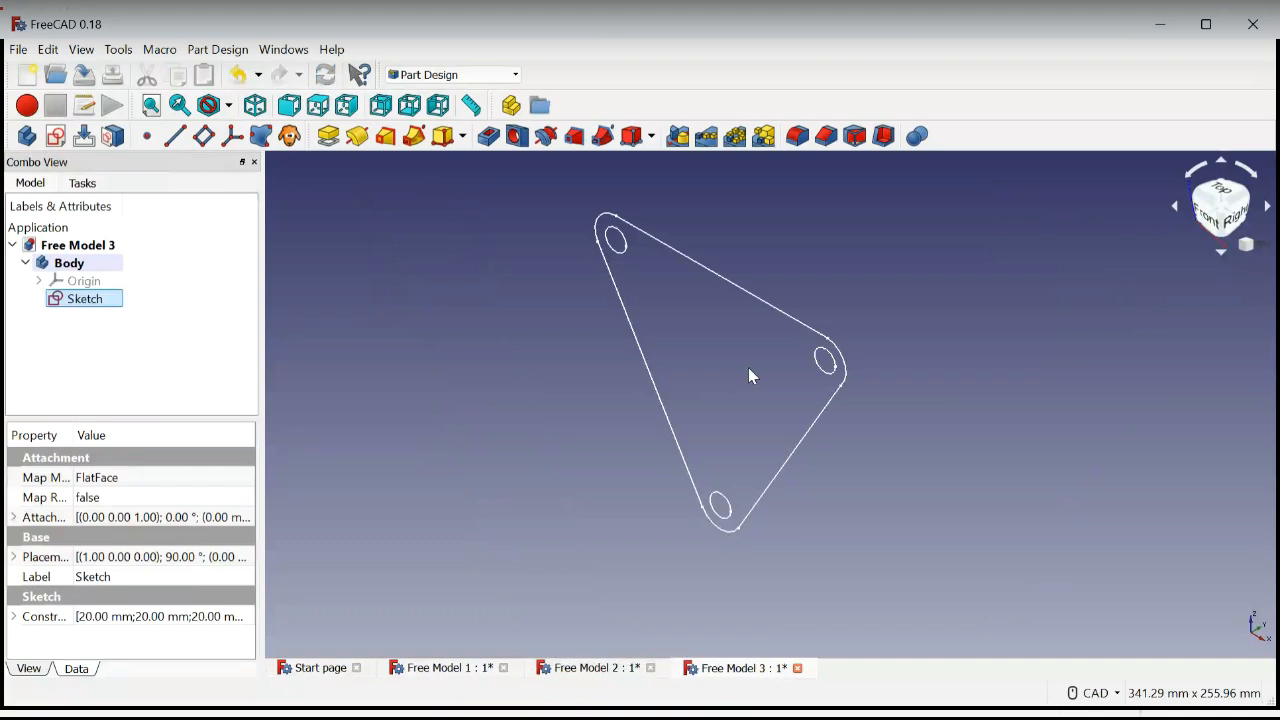
left_click(714, 278)
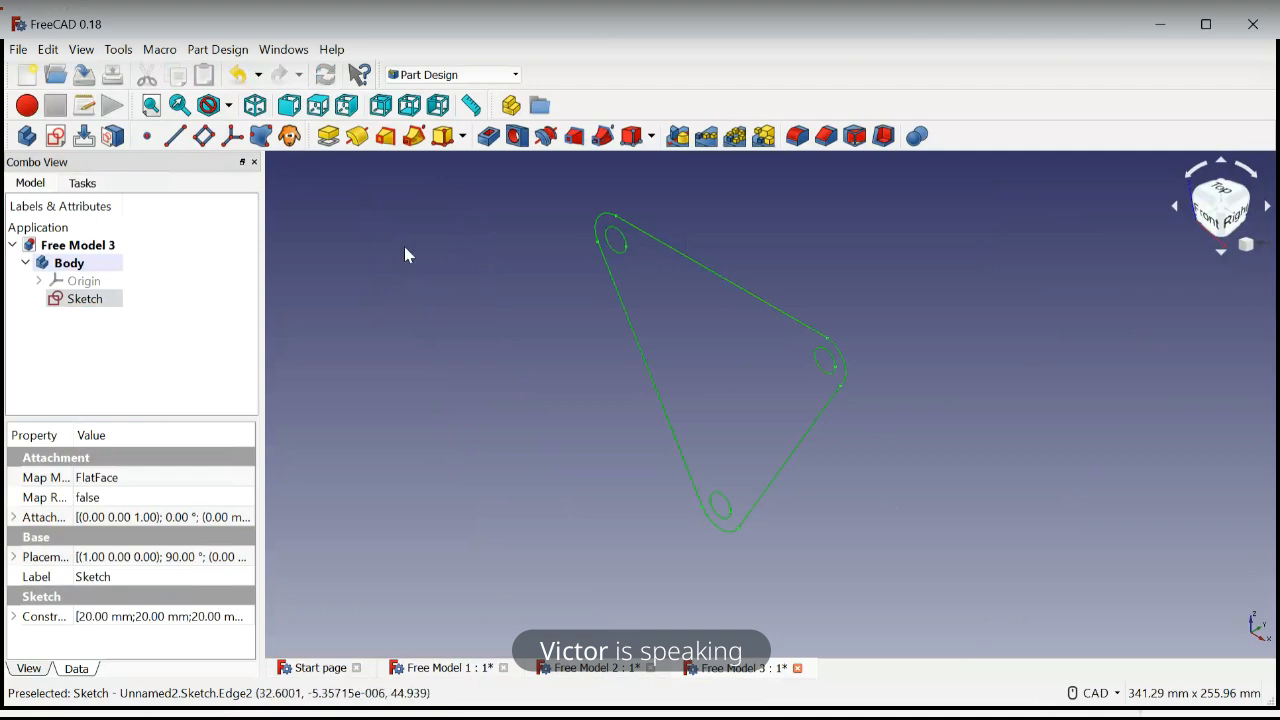
left_click(328, 137)
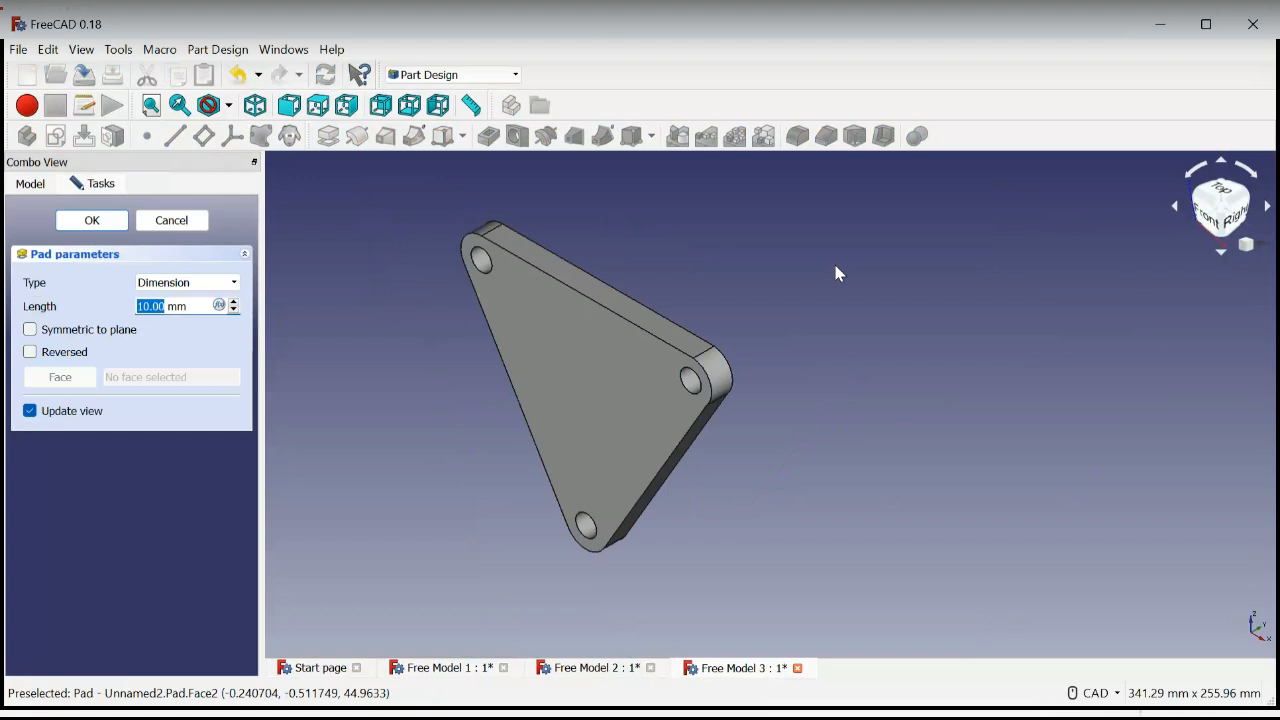
middle_click_drag(790, 318, 763, 337)
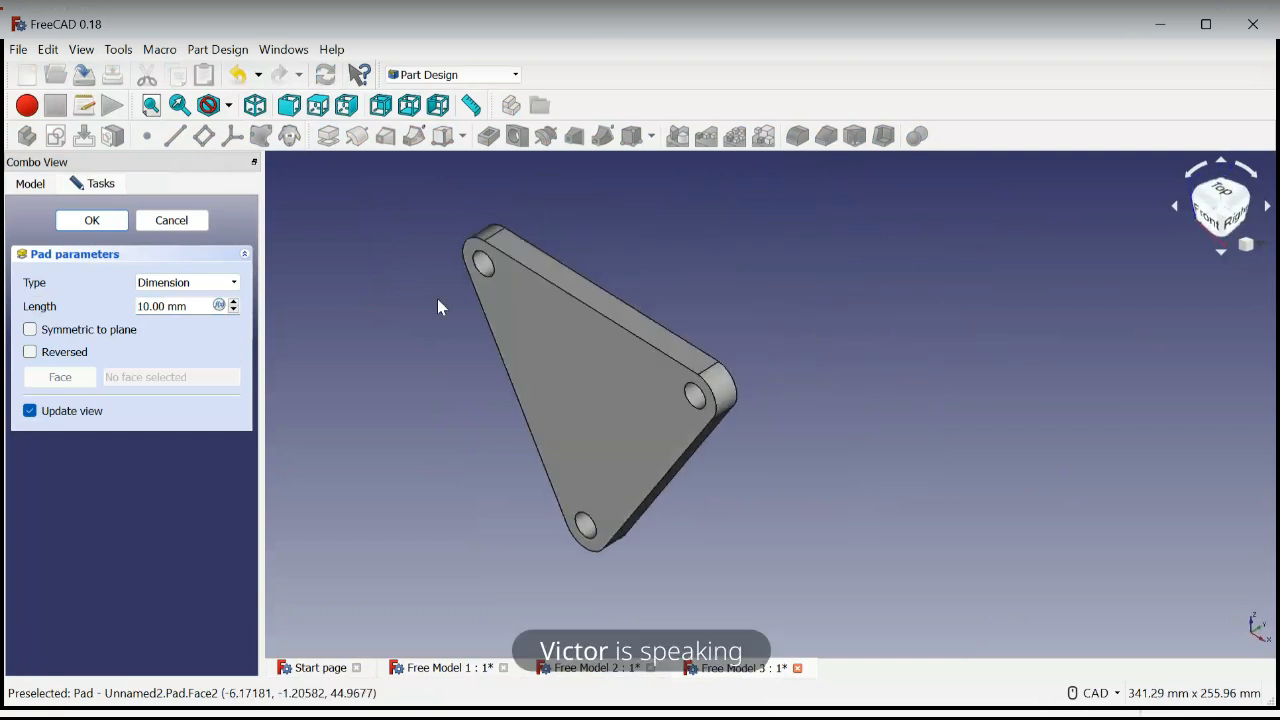
left_click(233, 302)
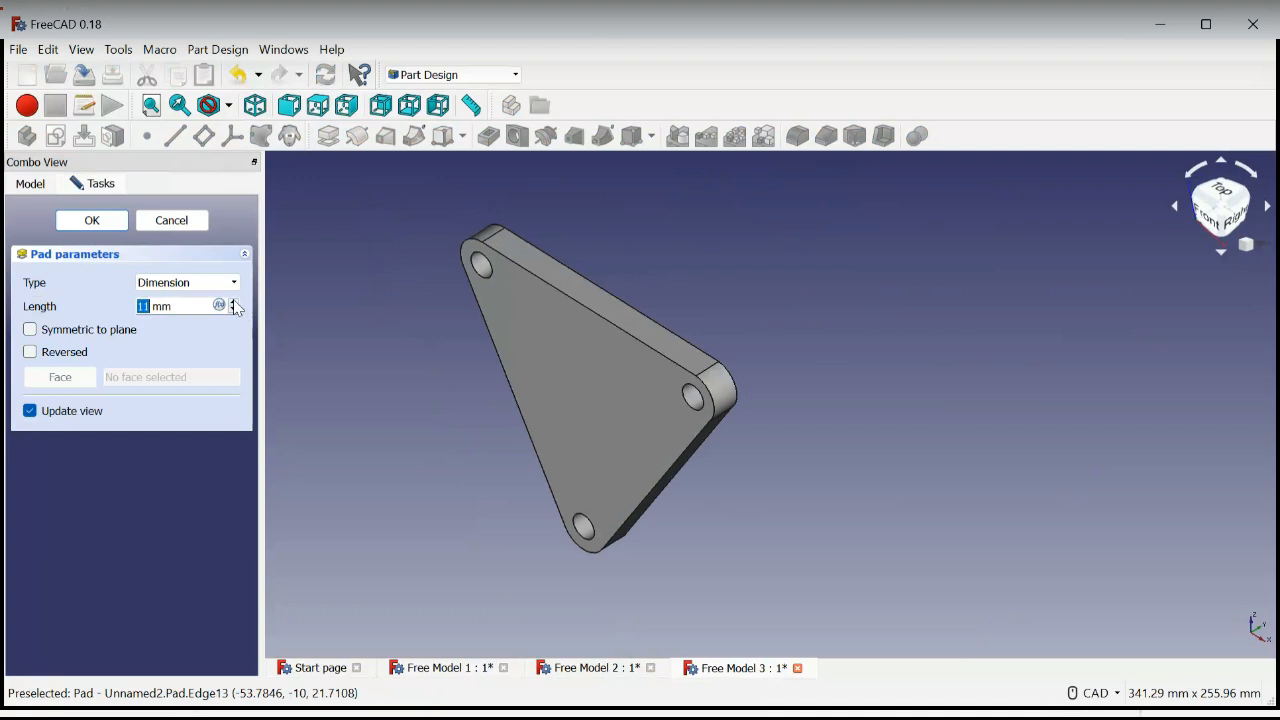
type("15")
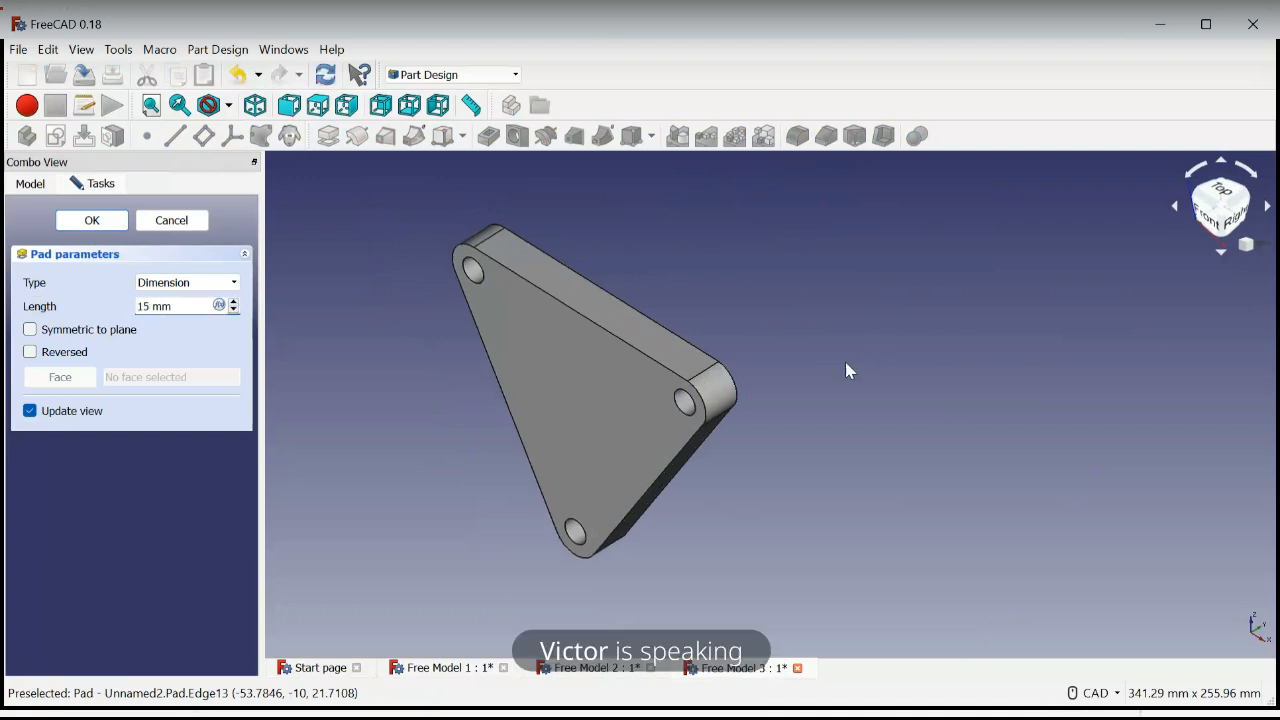
left_click(91, 220)
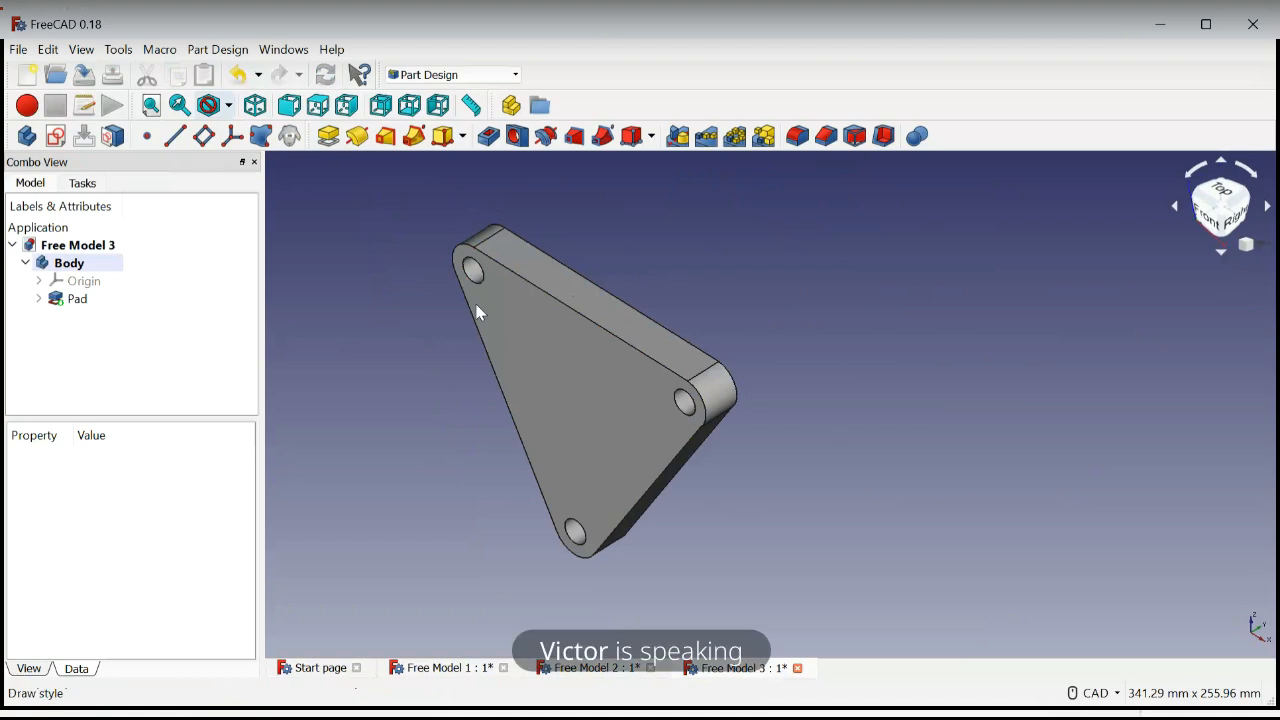
Create a new sketch on the large front triangular face of the padded plate, starting from the isometric view
left_click(256, 107)
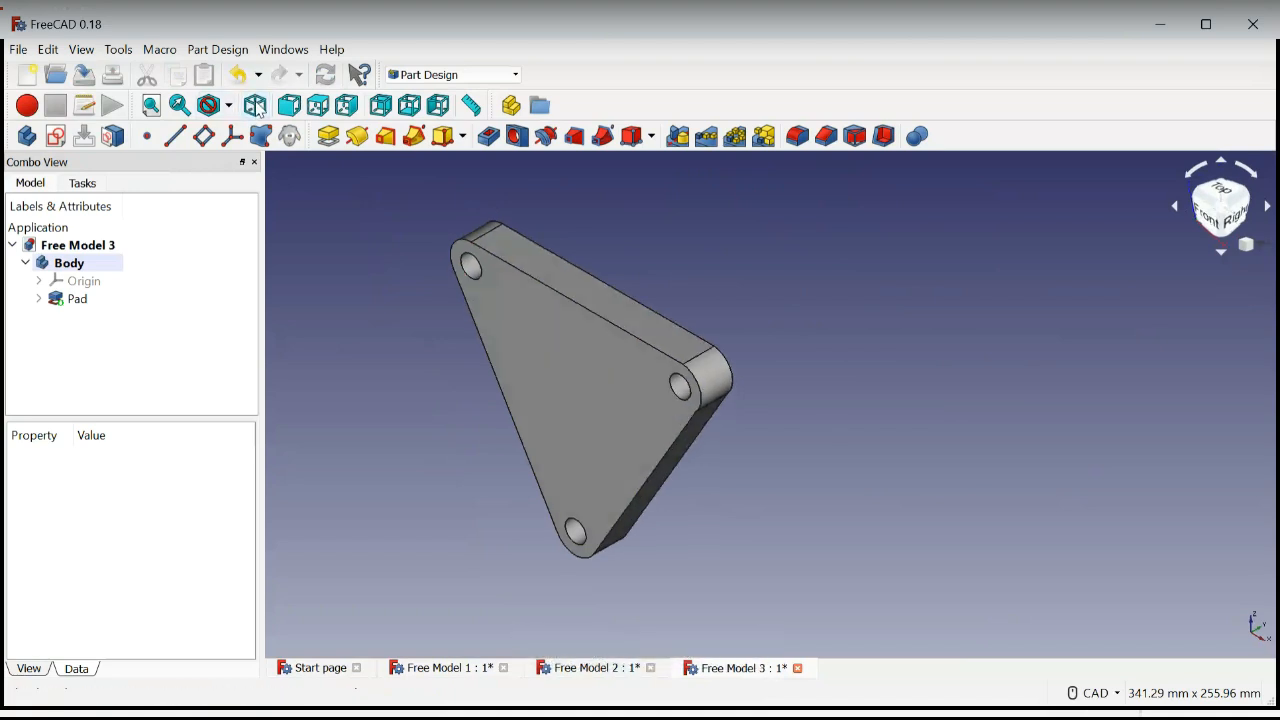
middle_click_drag(866, 514, 1060, 484)
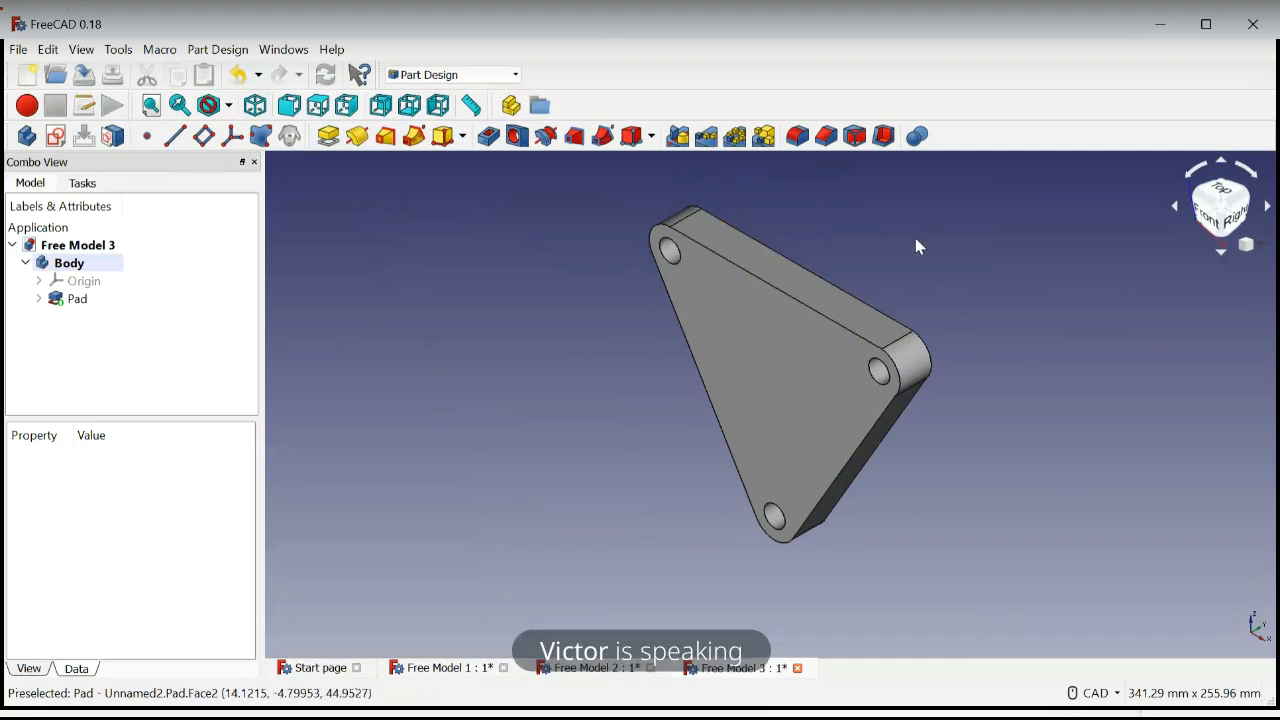
left_click(772, 356)
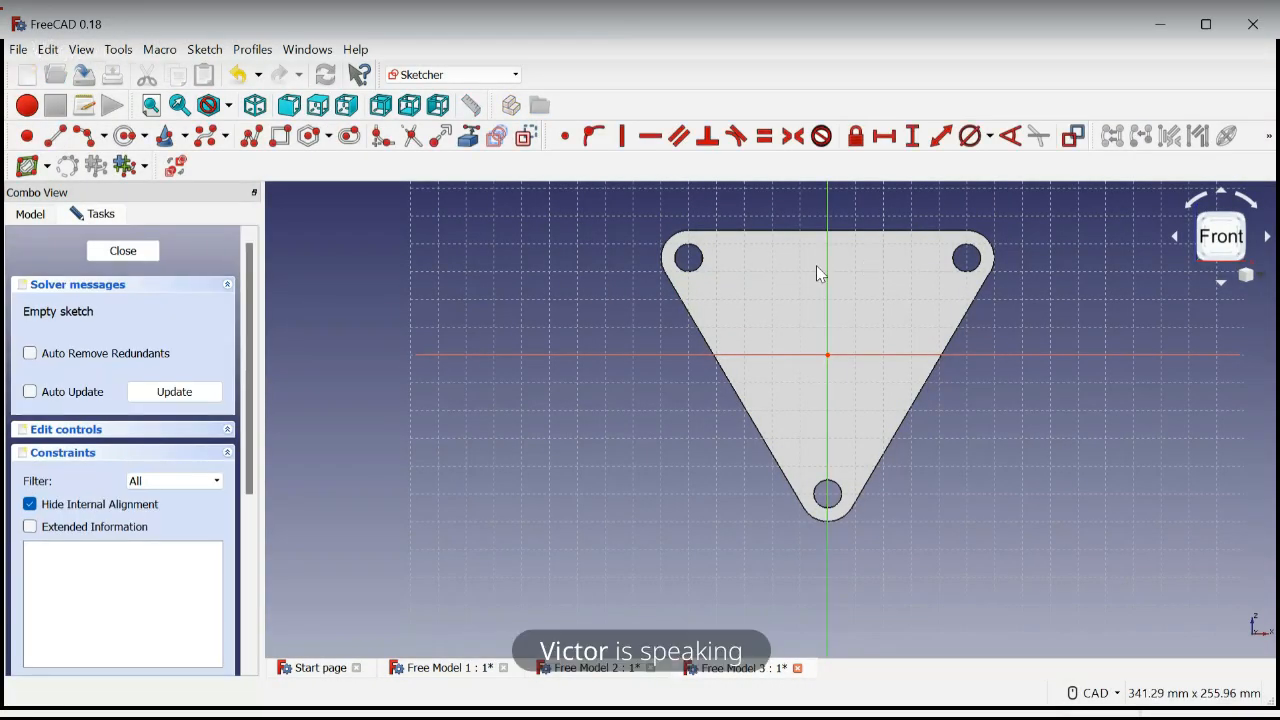
Sketch a circle about 29 mm in radius on the front face, placing its center near the vertical axis about 23 mm above the origin
left_click(130, 140)
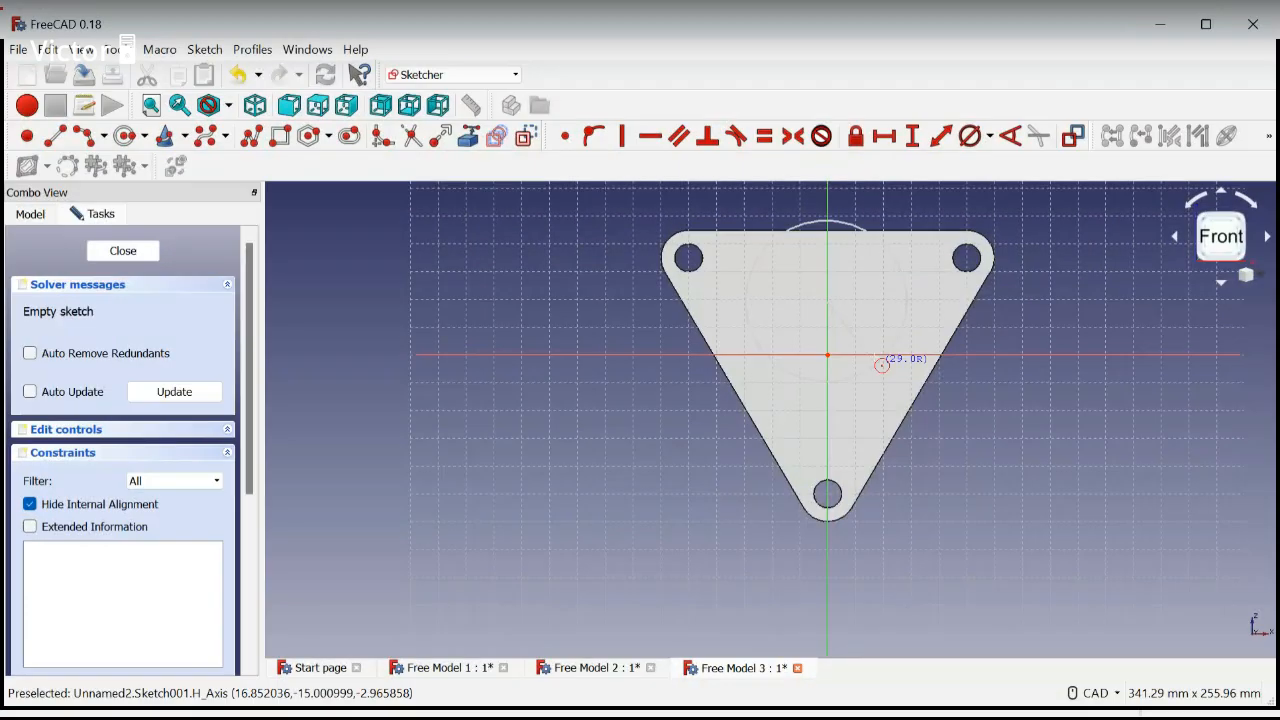
left_click(876, 362)
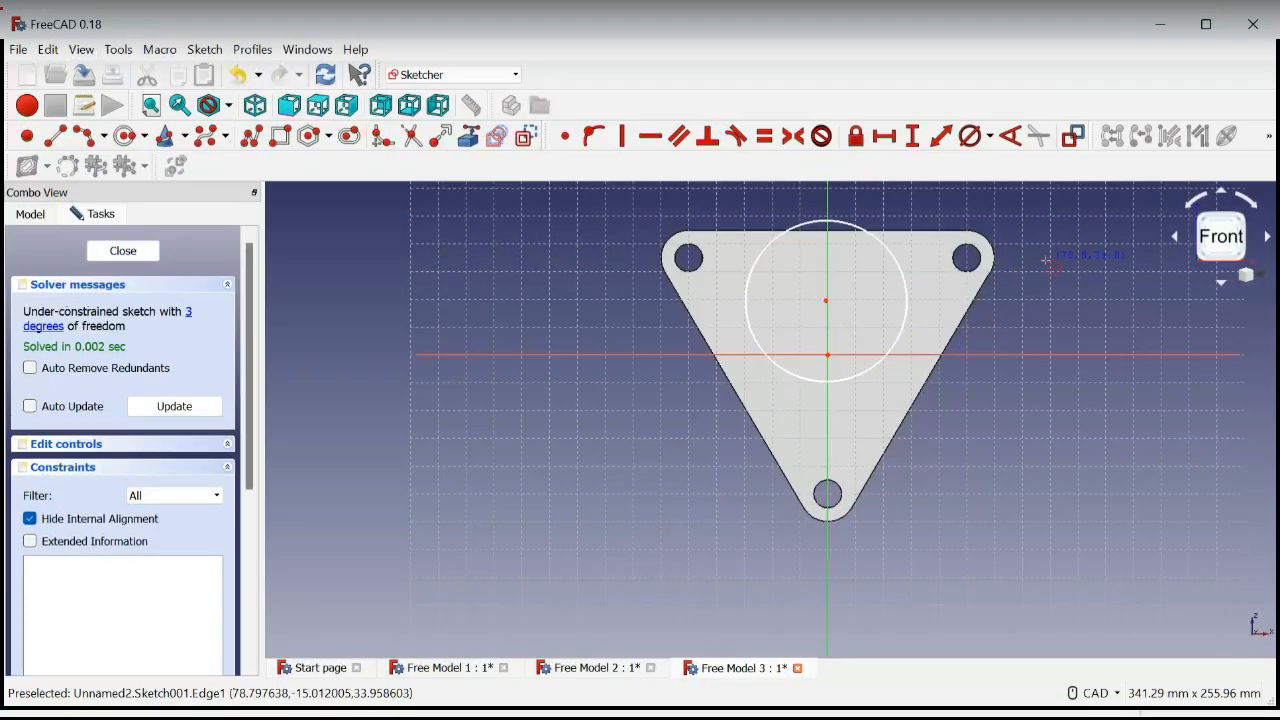
key("Escape")
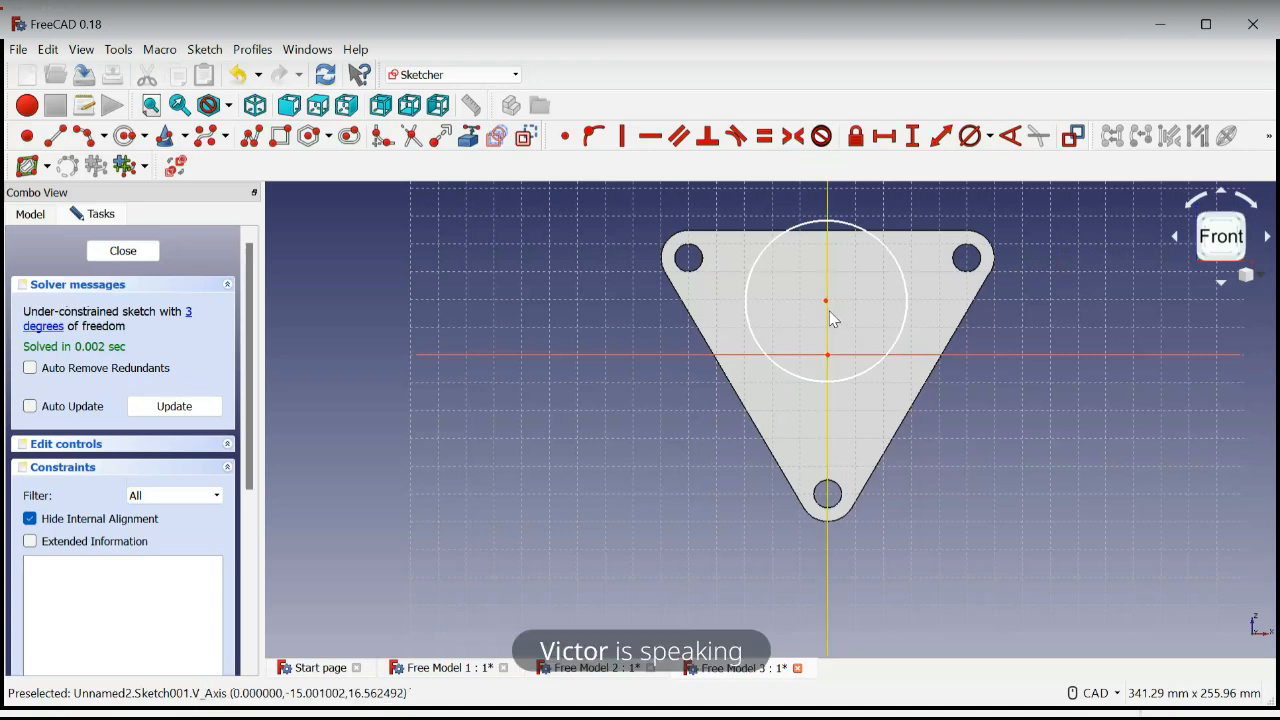
left_click_drag(826, 301, 830, 305)
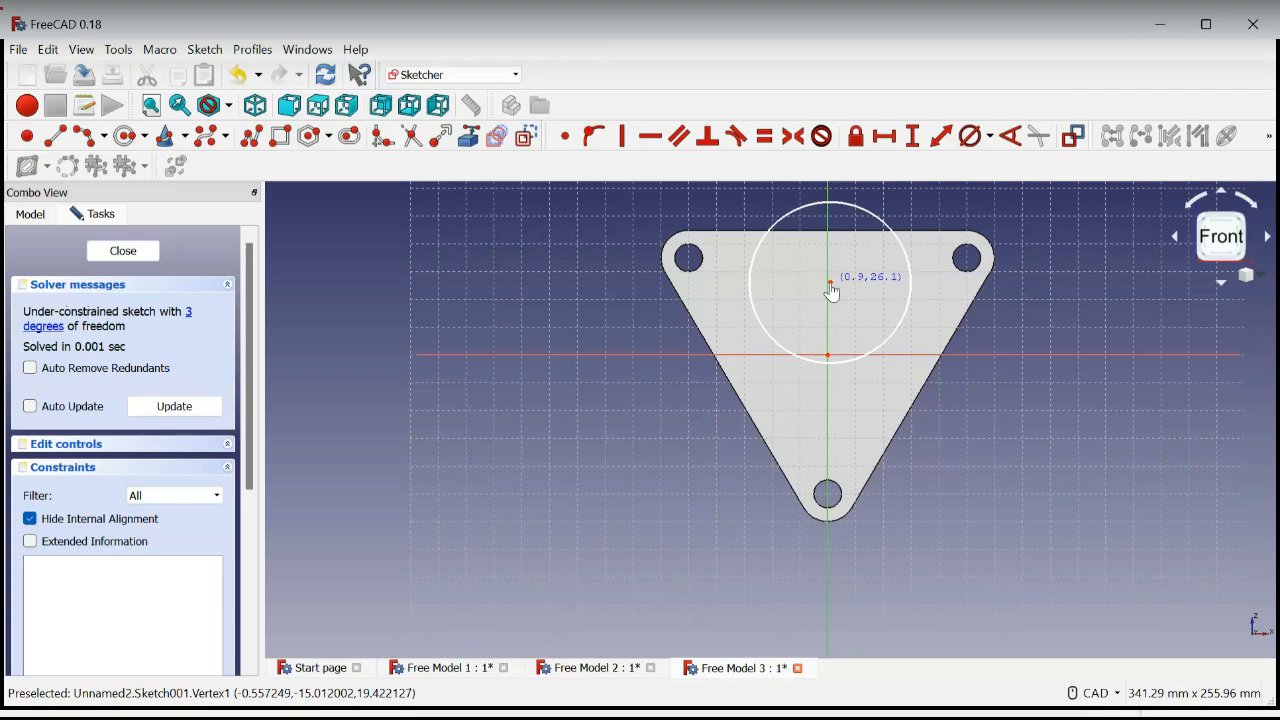
left_click_drag(831, 292, 828, 300)
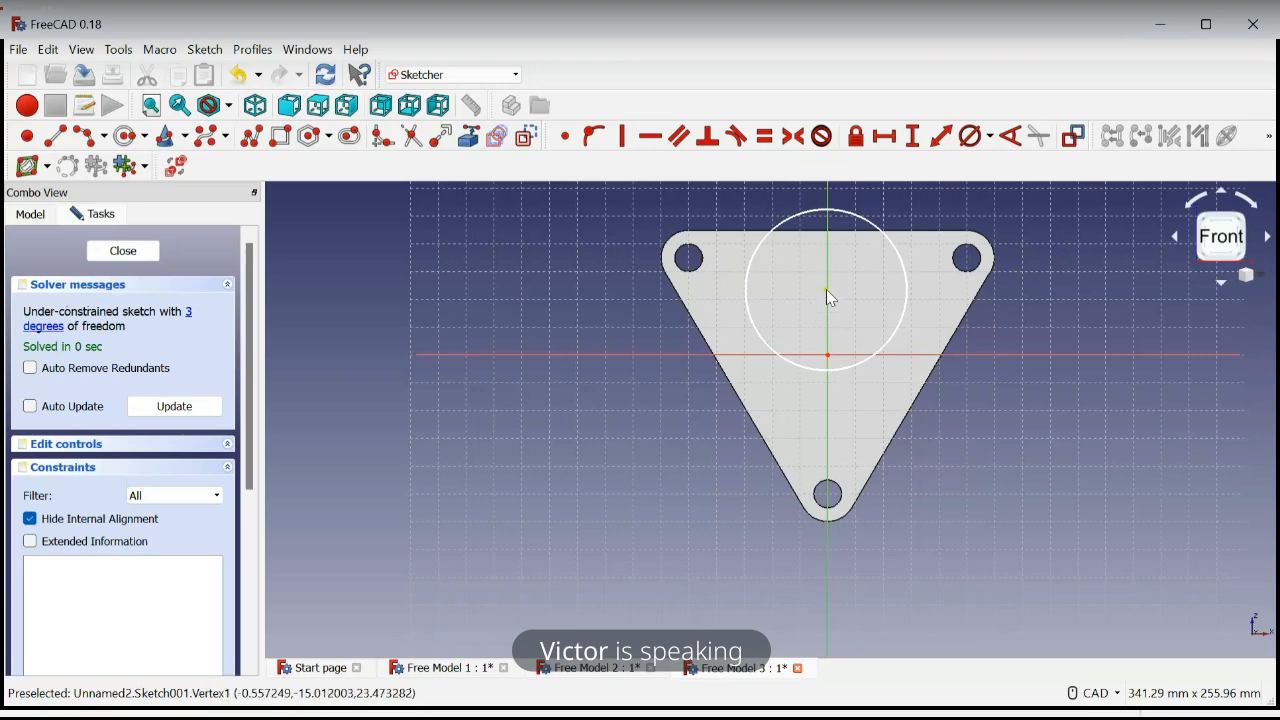
Constrain the vertical distance between the origin and the large circle's center to 22 mm
left_click(826, 290)
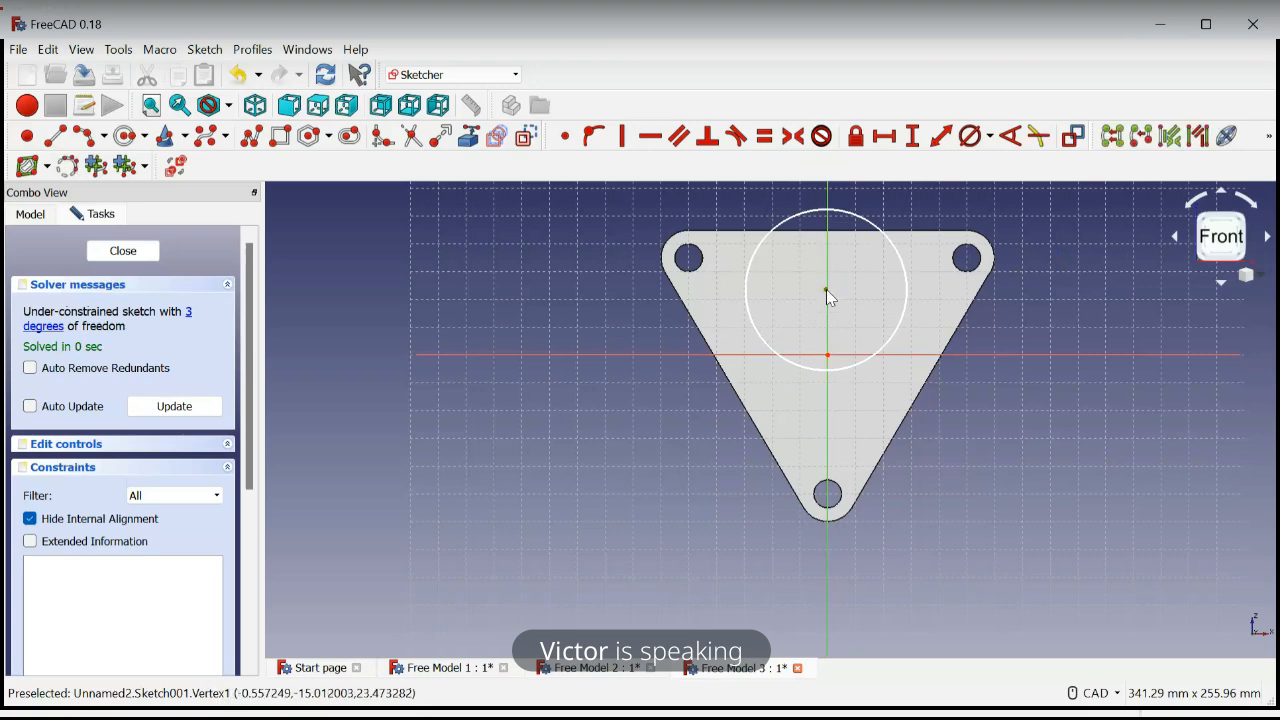
left_click(833, 366)
left_click(835, 362)
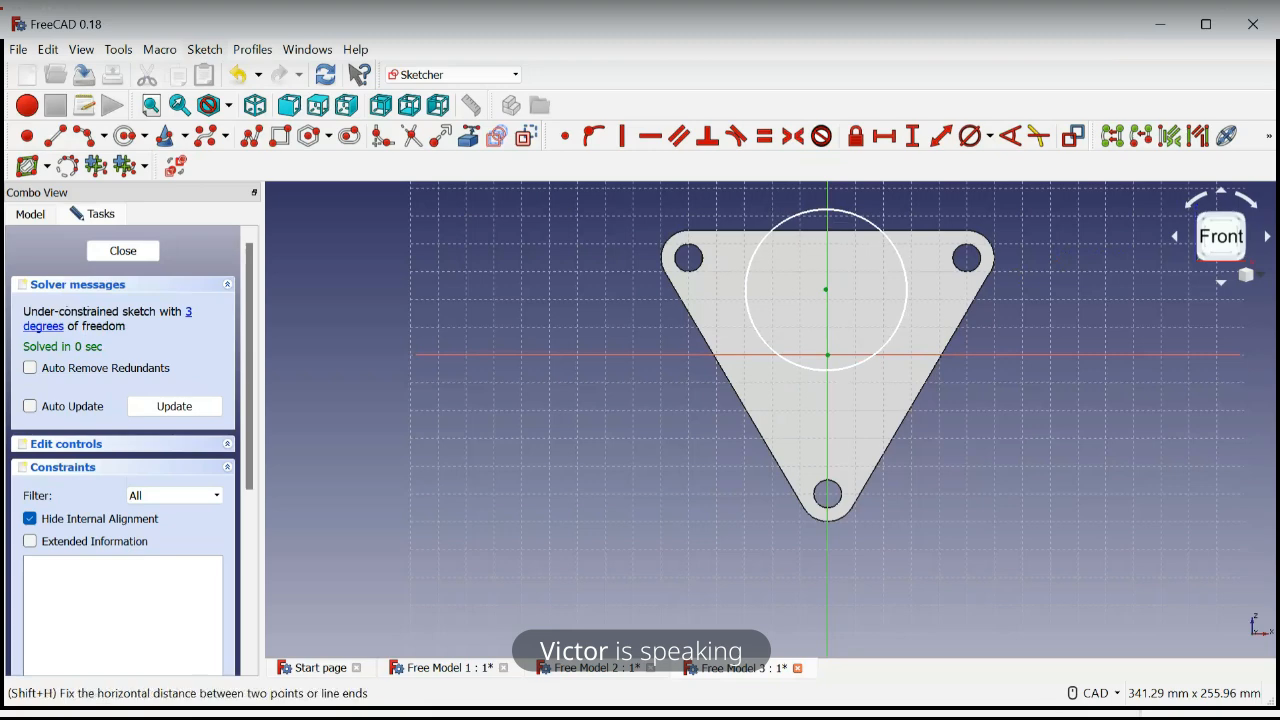
key("shift+v")
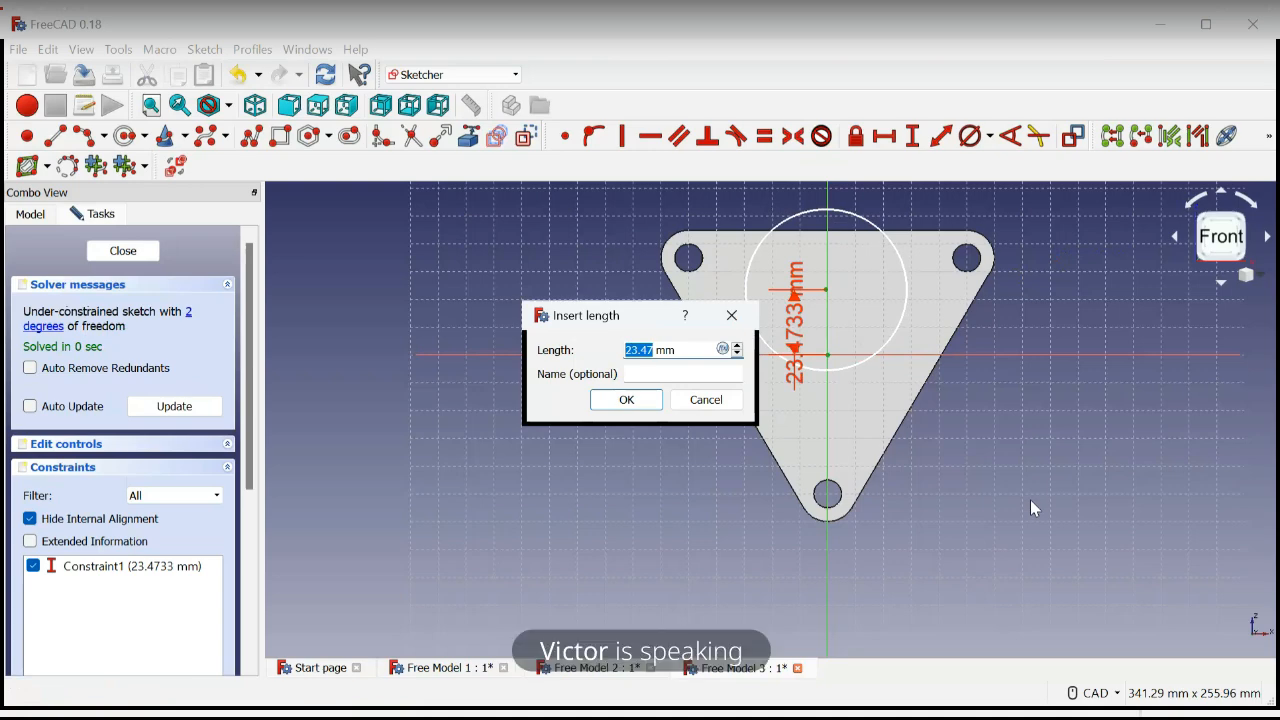
type("22")
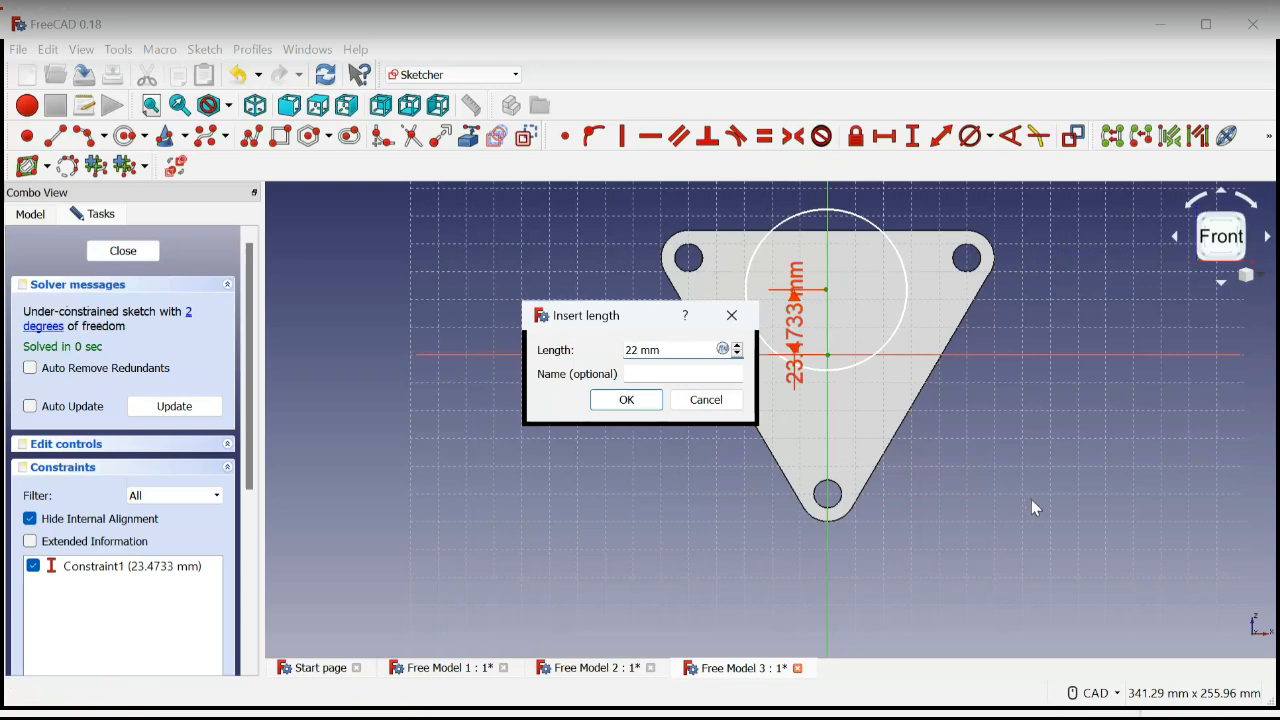
key("Return")
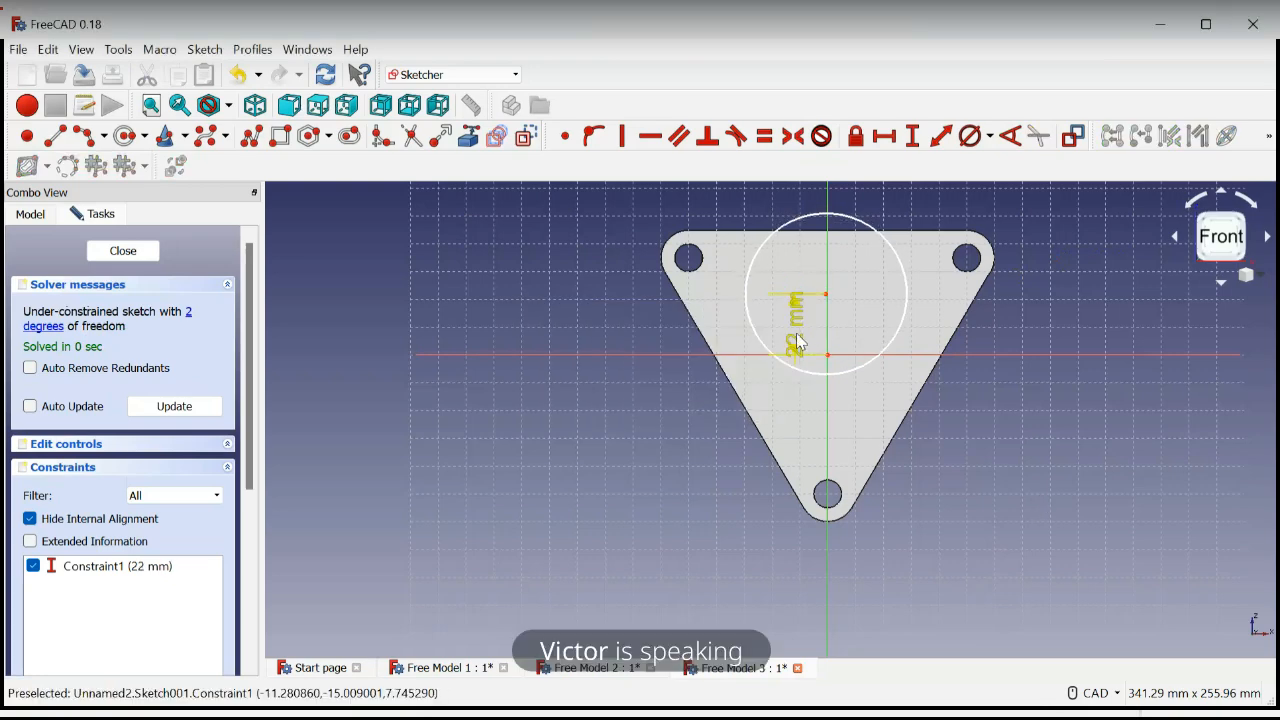
Align the large circle's center vertically with the origin and constrain its diameter to 58 mm
mouse_move(801, 343)
left_mouse_down()
mouse_move(770, 348)
mouse_move(792, 352)
left_mouse_up()
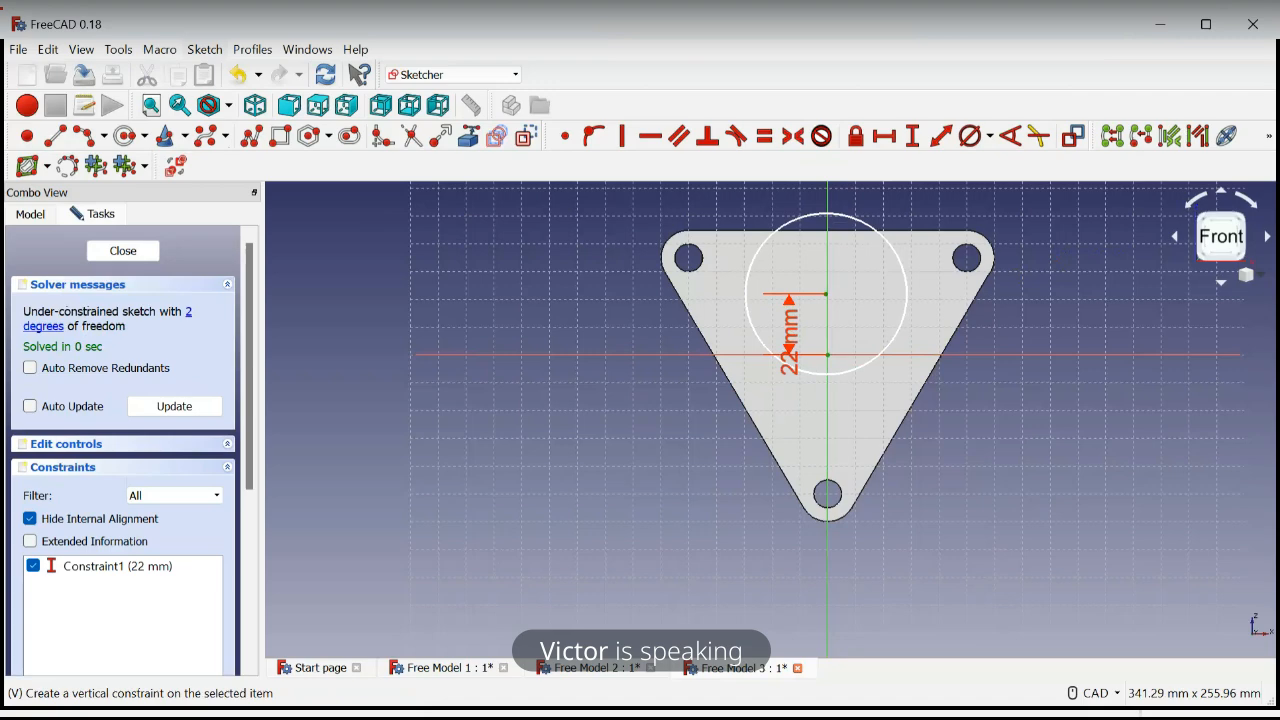
left_click(622, 136)
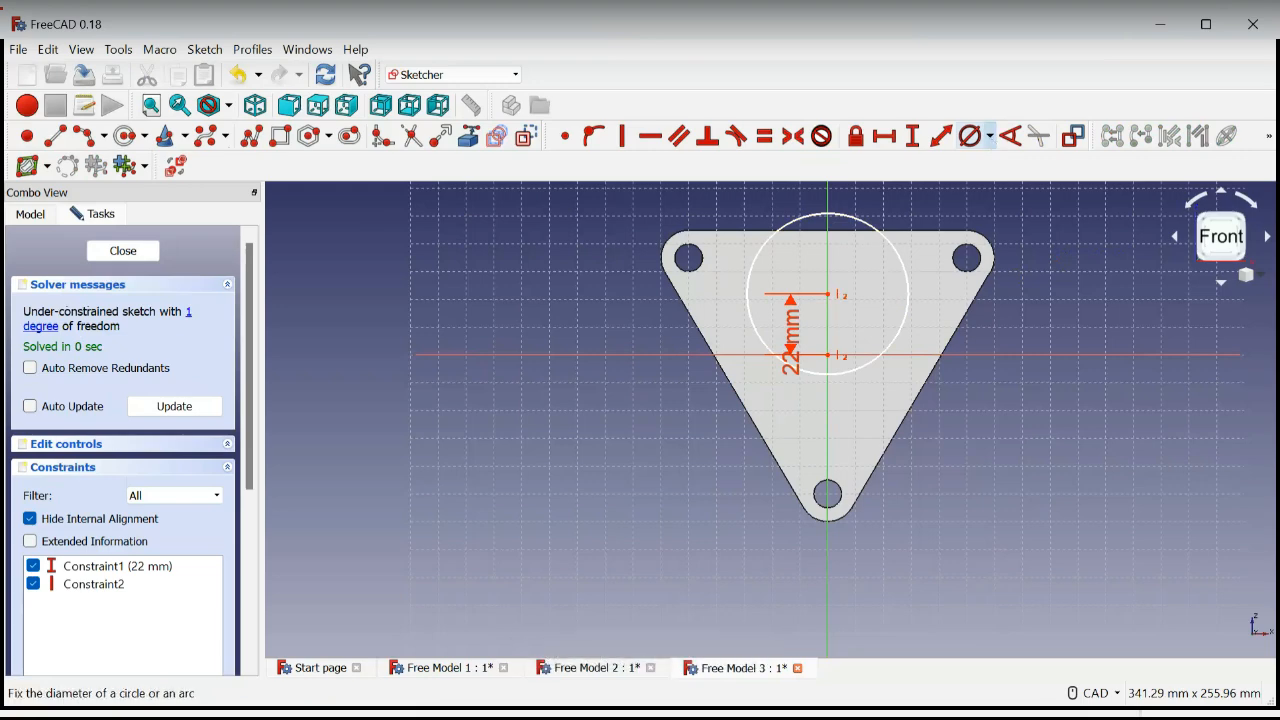
left_click(969, 135)
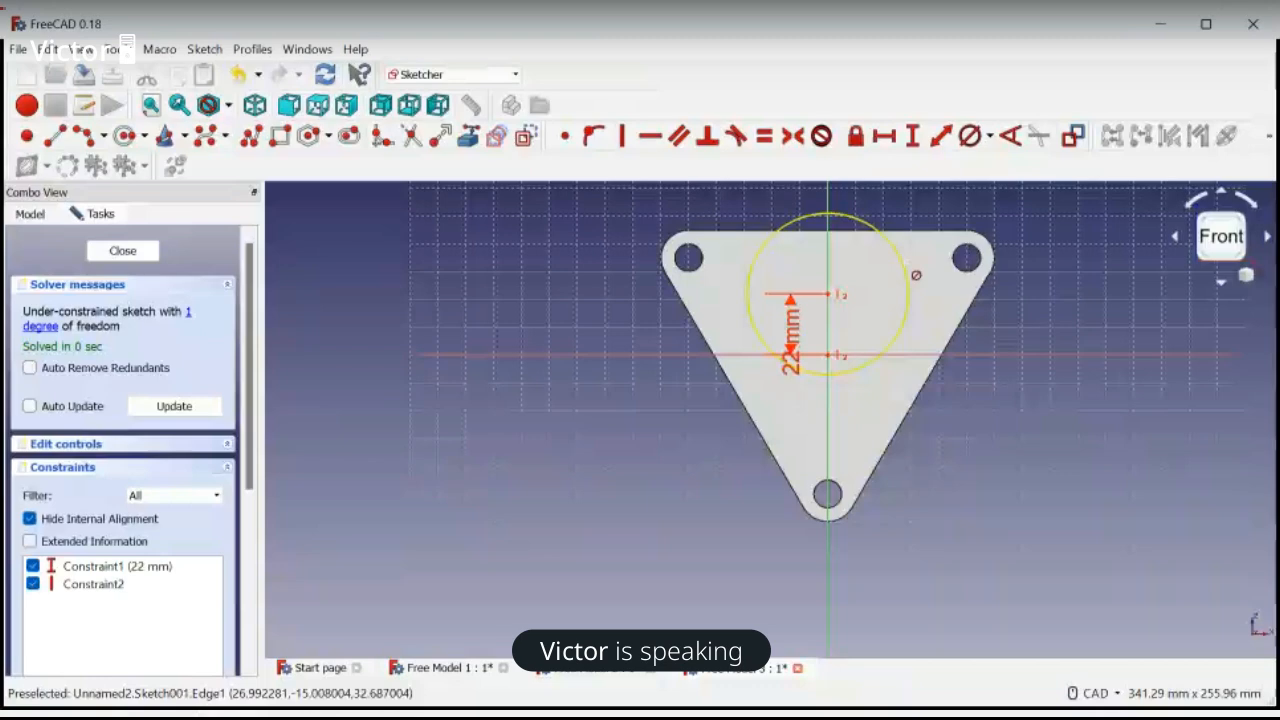
left_click(906, 268)
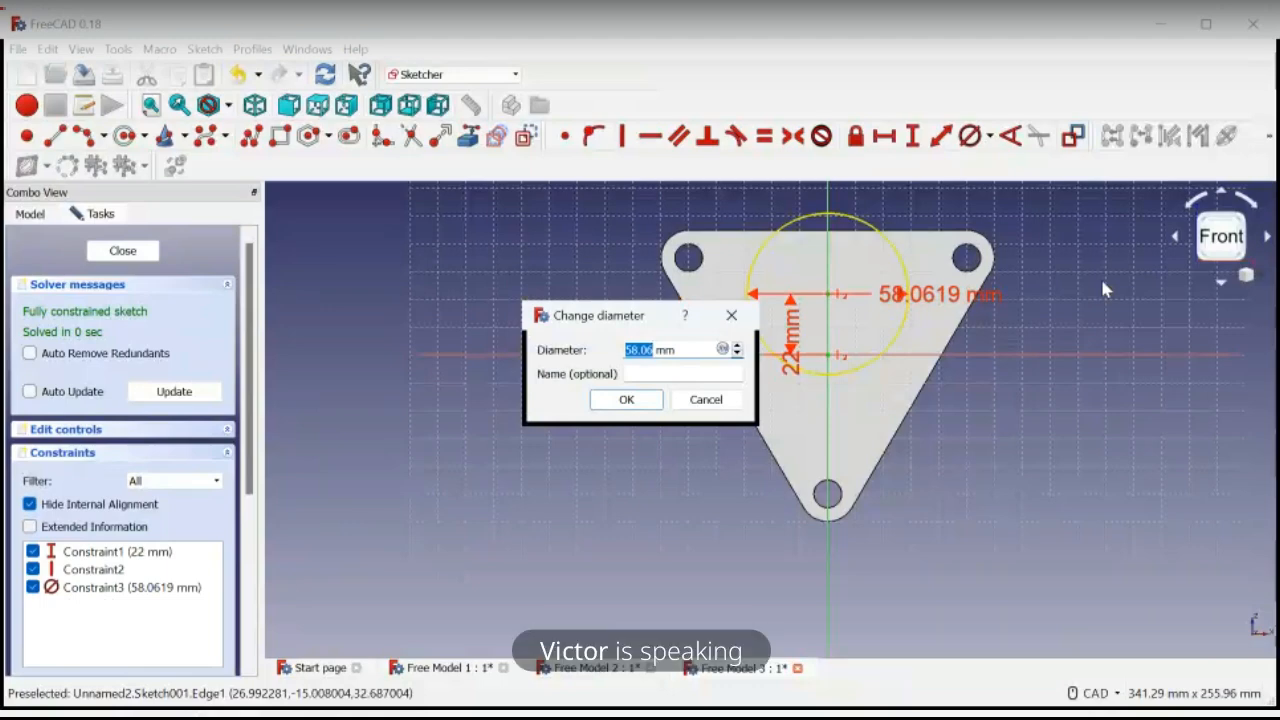
type("58")
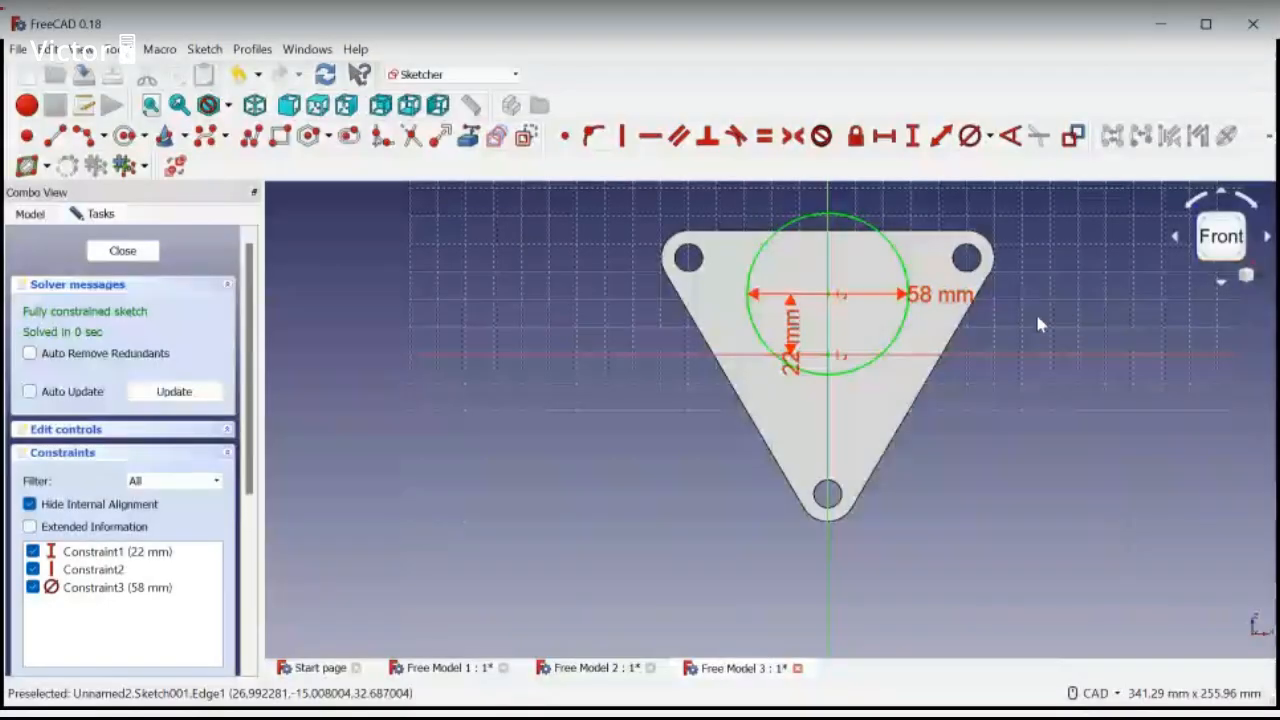
Save and close the circle sketch and pad it in two dimensions with a second length of 15 mm
left_click(86, 74)
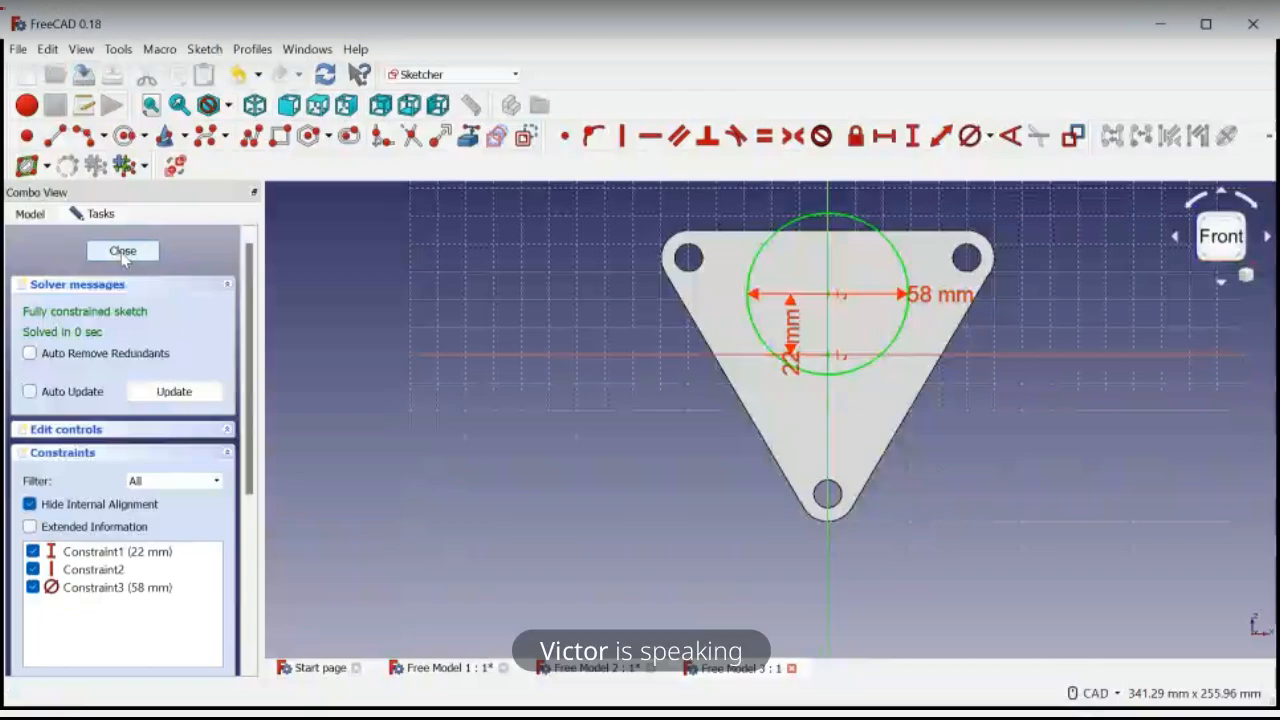
left_click(123, 251)
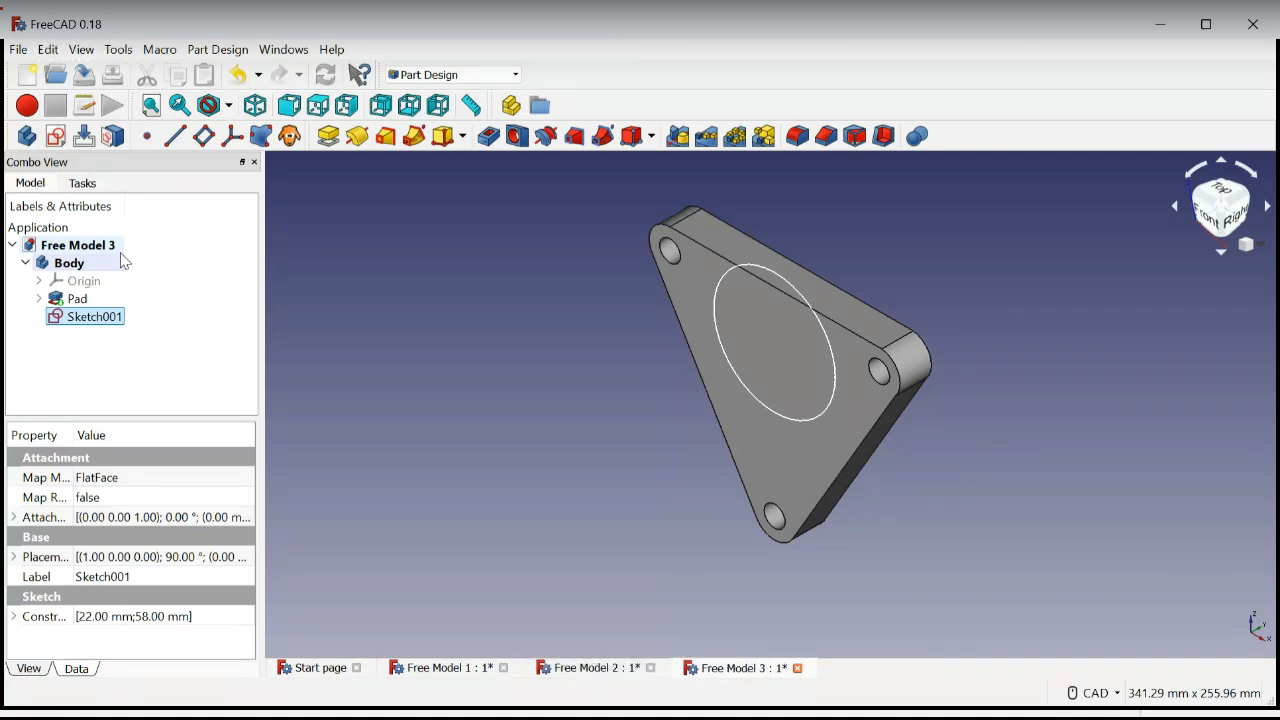
left_click(797, 301)
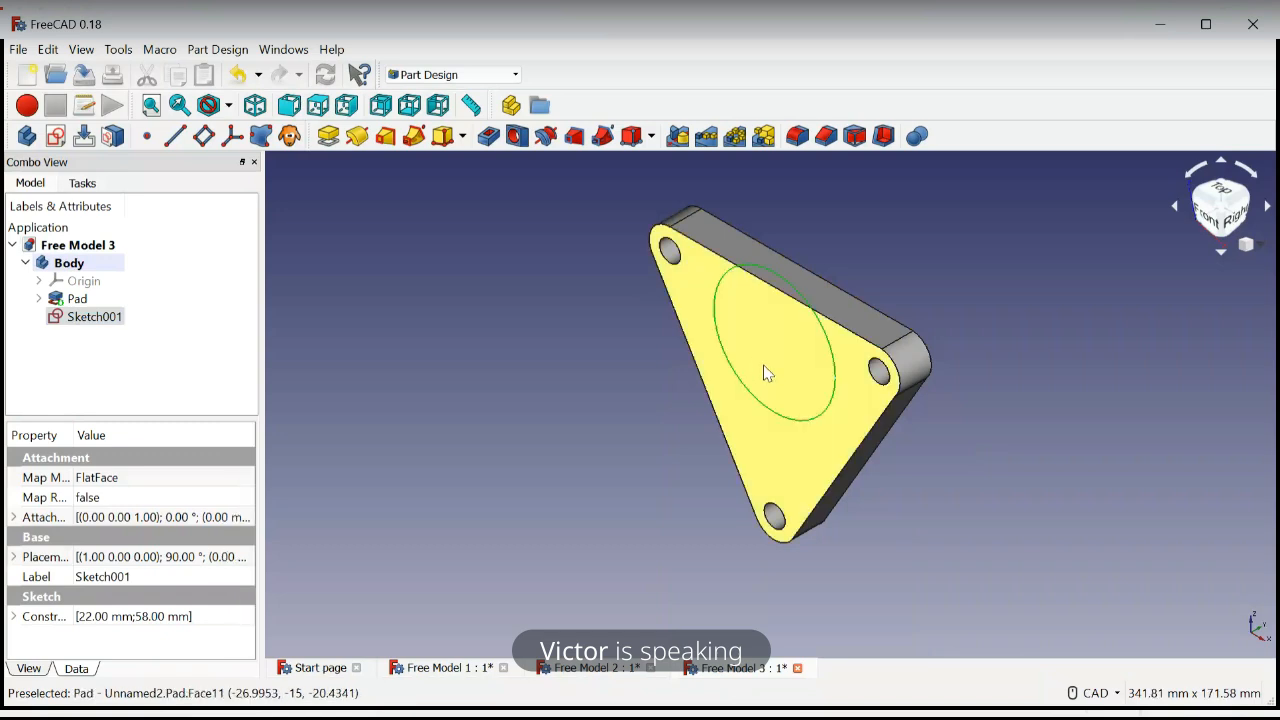
left_click(328, 140)
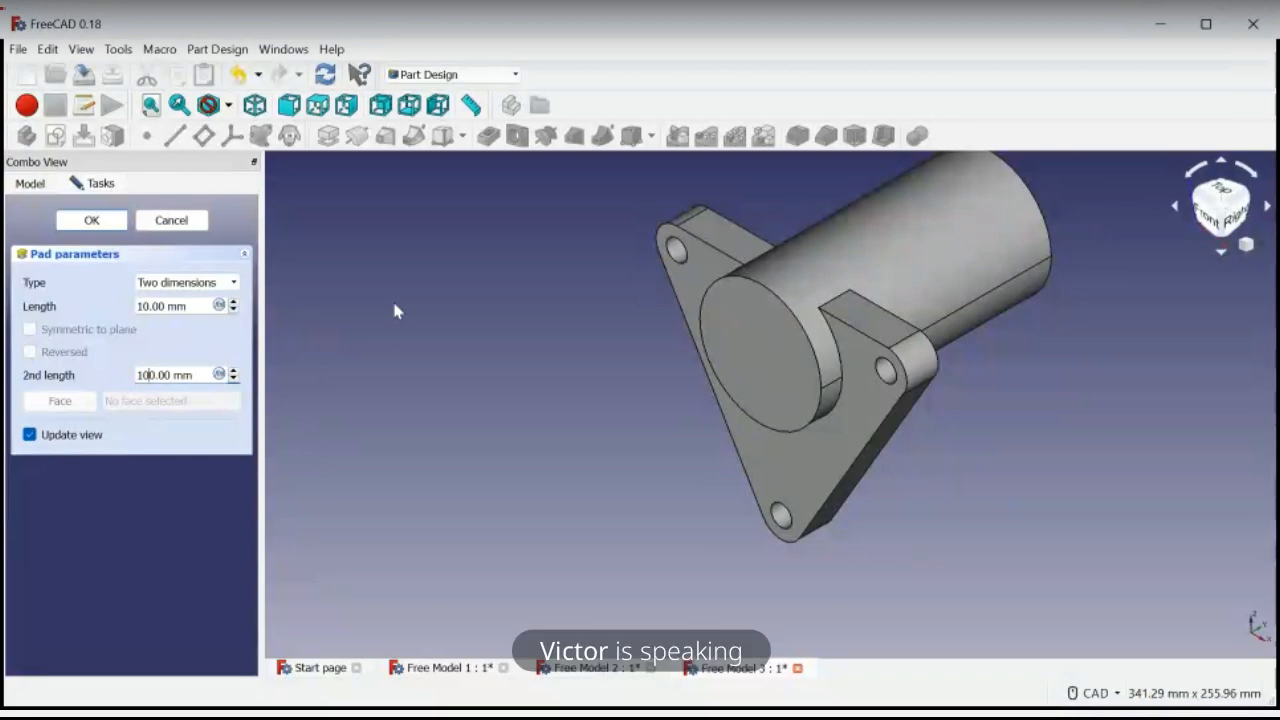
key("BackSpace")
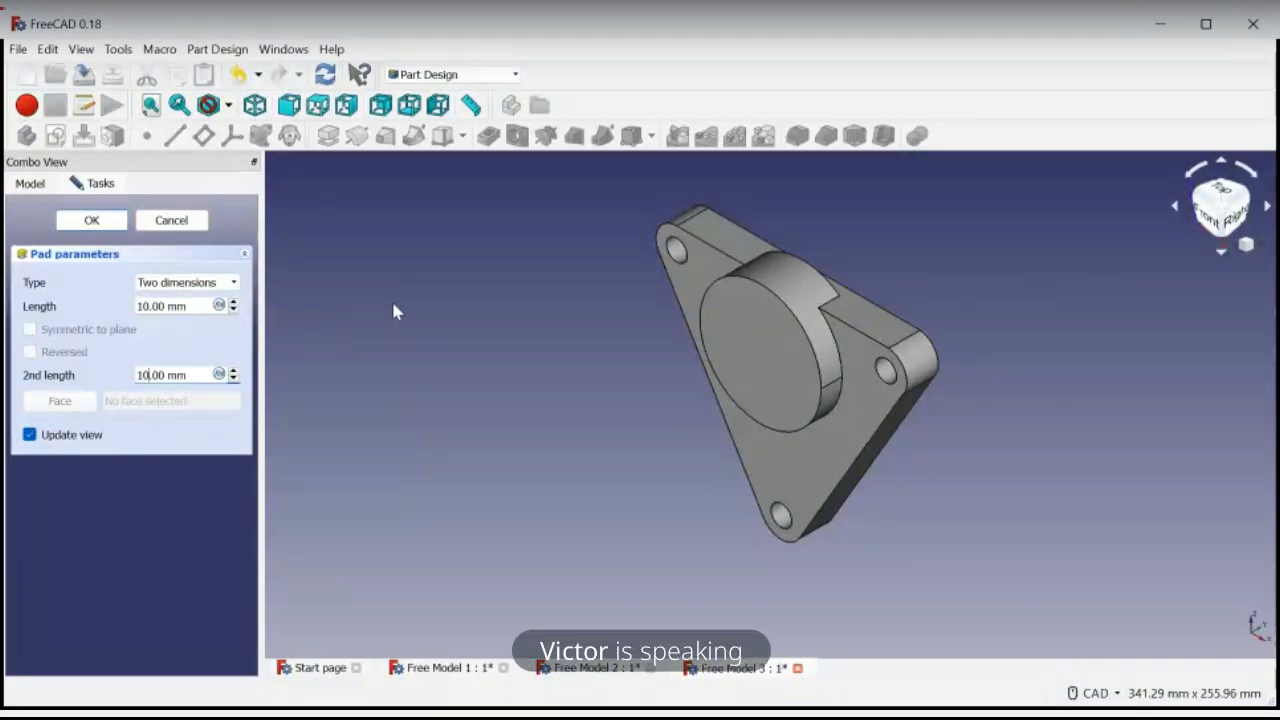
key("BackSpace")
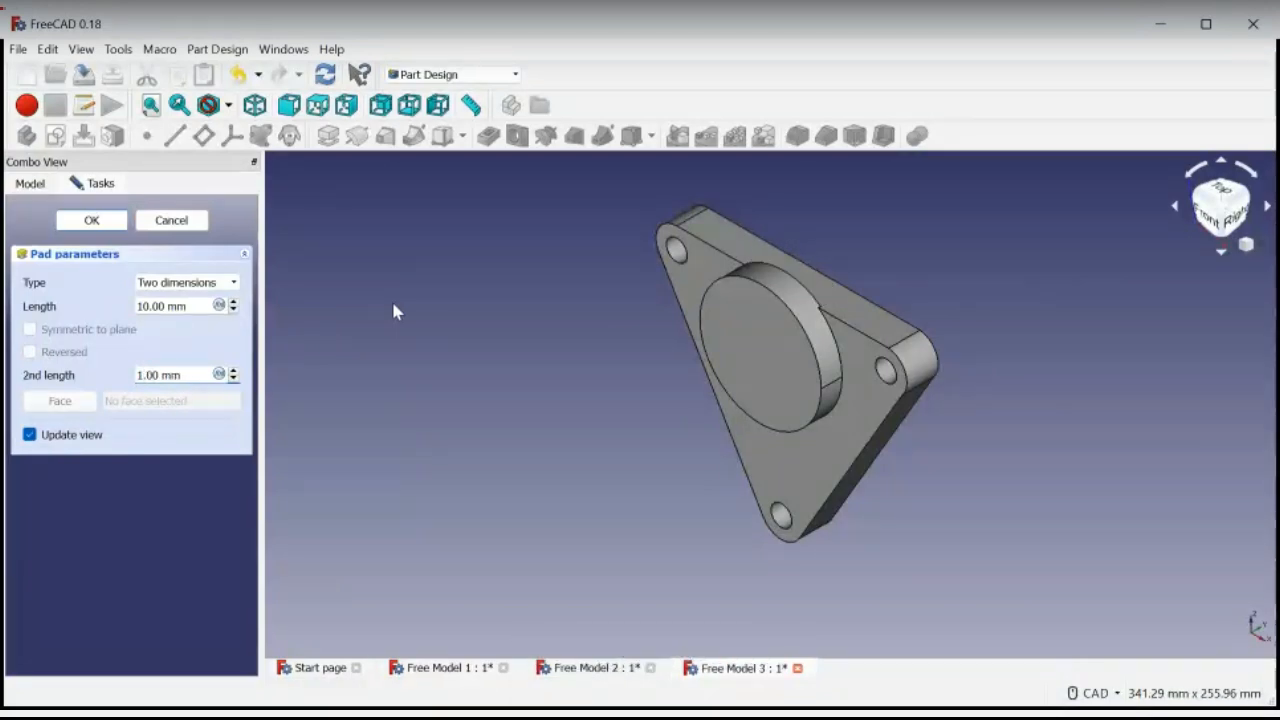
type("15")
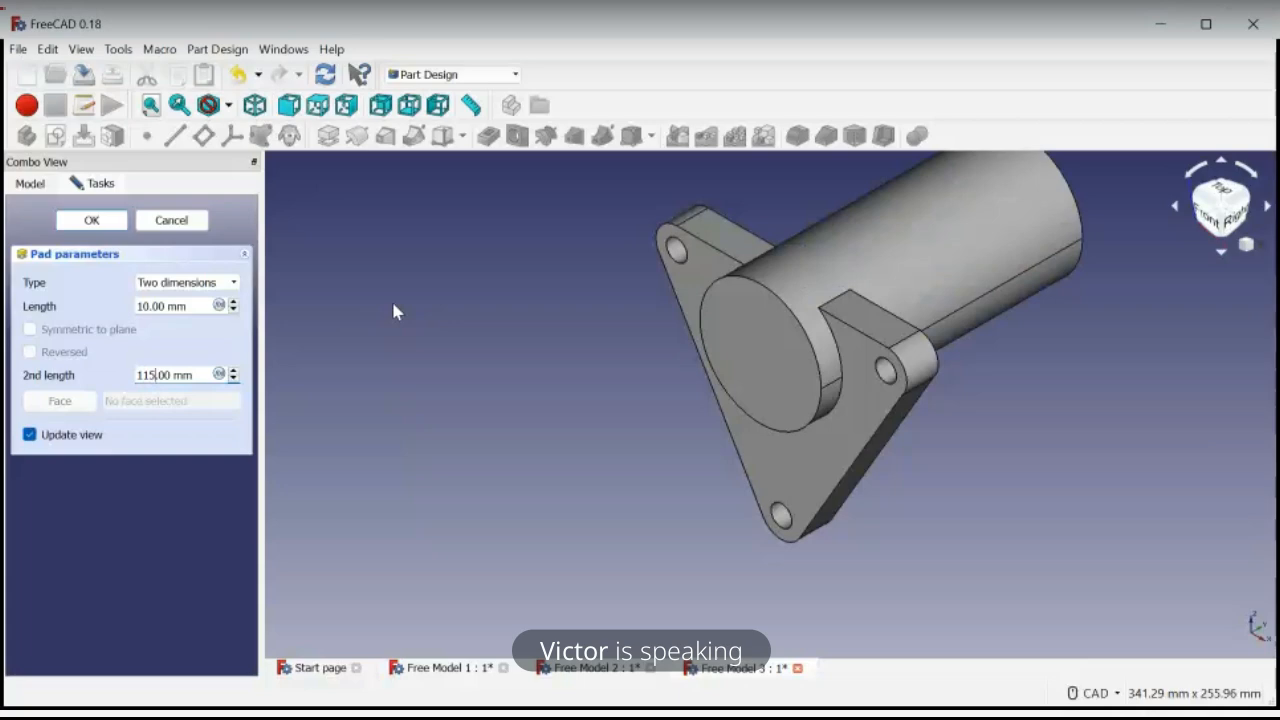
key("BackSpace")
key("BackSpace")
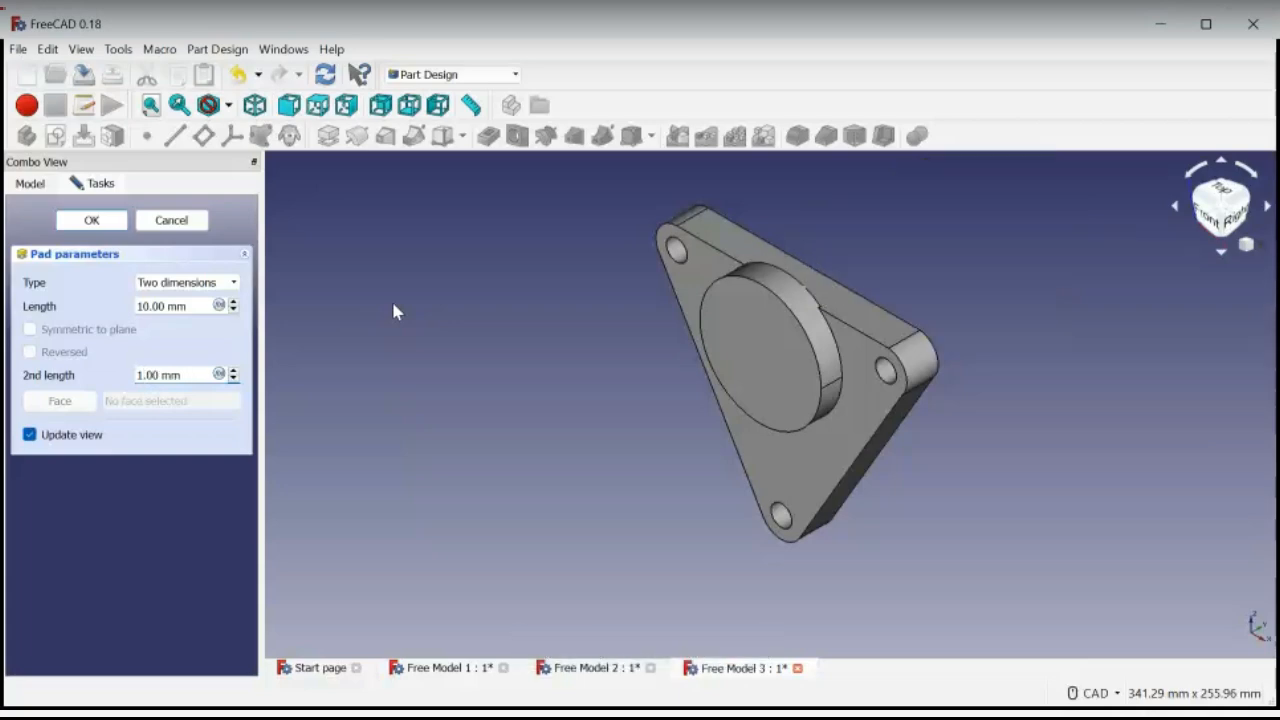
type("5")
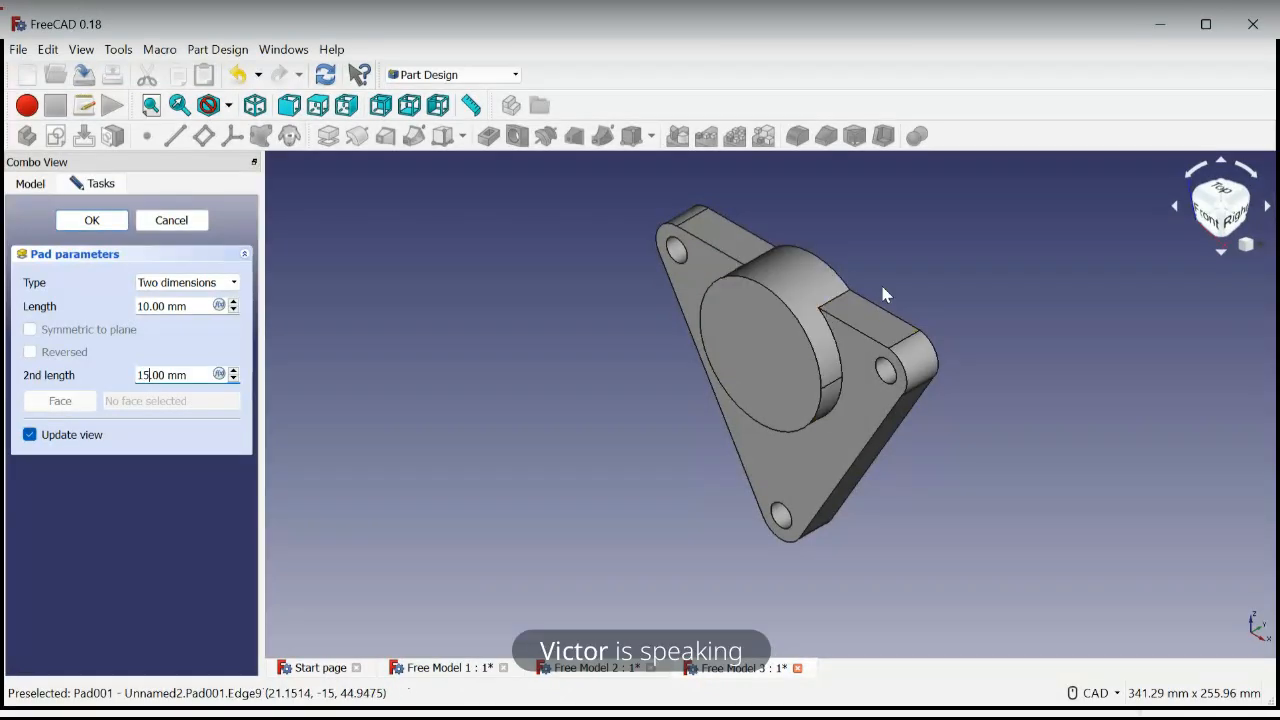
Inspect the back of the plate and set the circular pad's second length to 16 mm
middle_click_drag(903, 274, 679, 332)
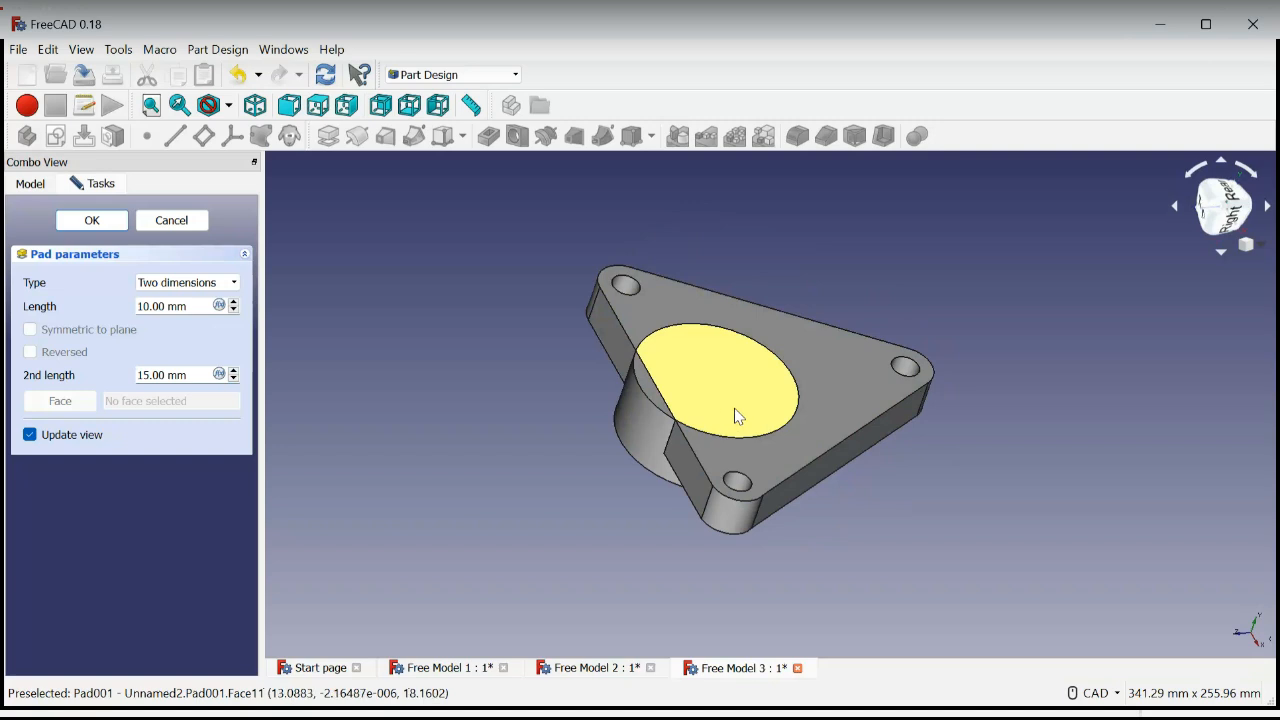
middle_click_drag(850, 446, 563, 523)
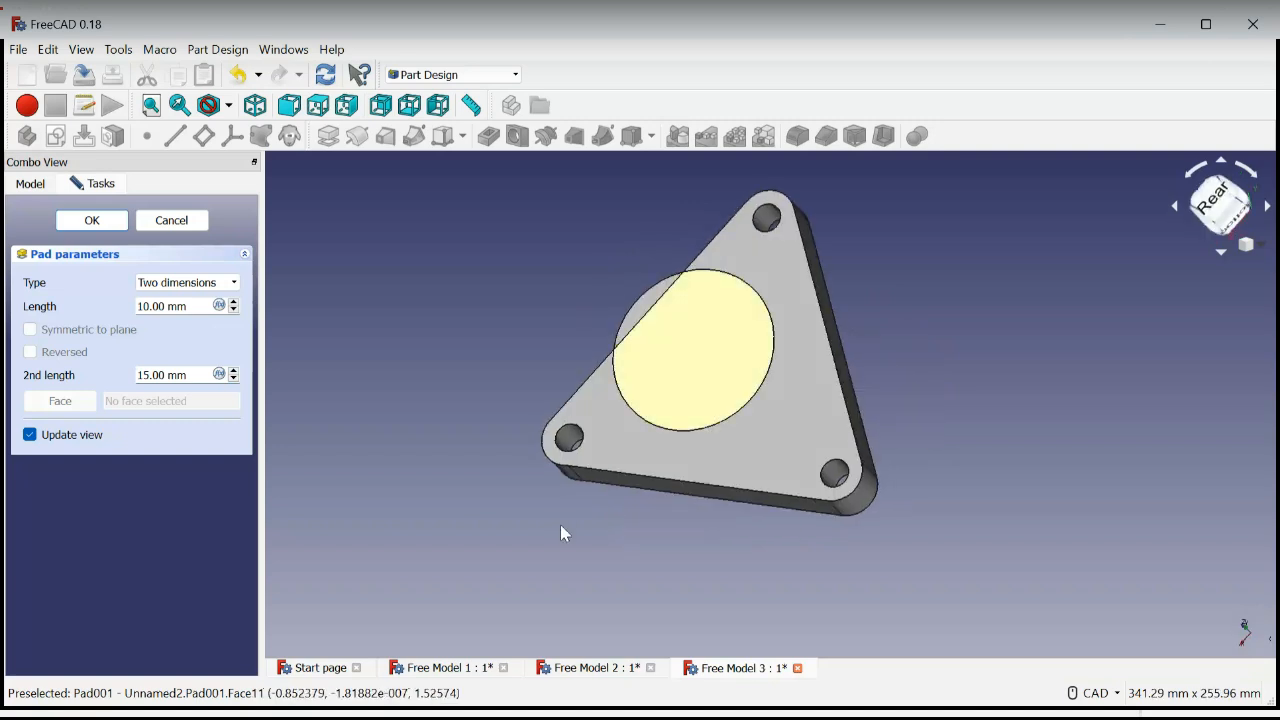
middle_click_drag(841, 295, 960, 343)
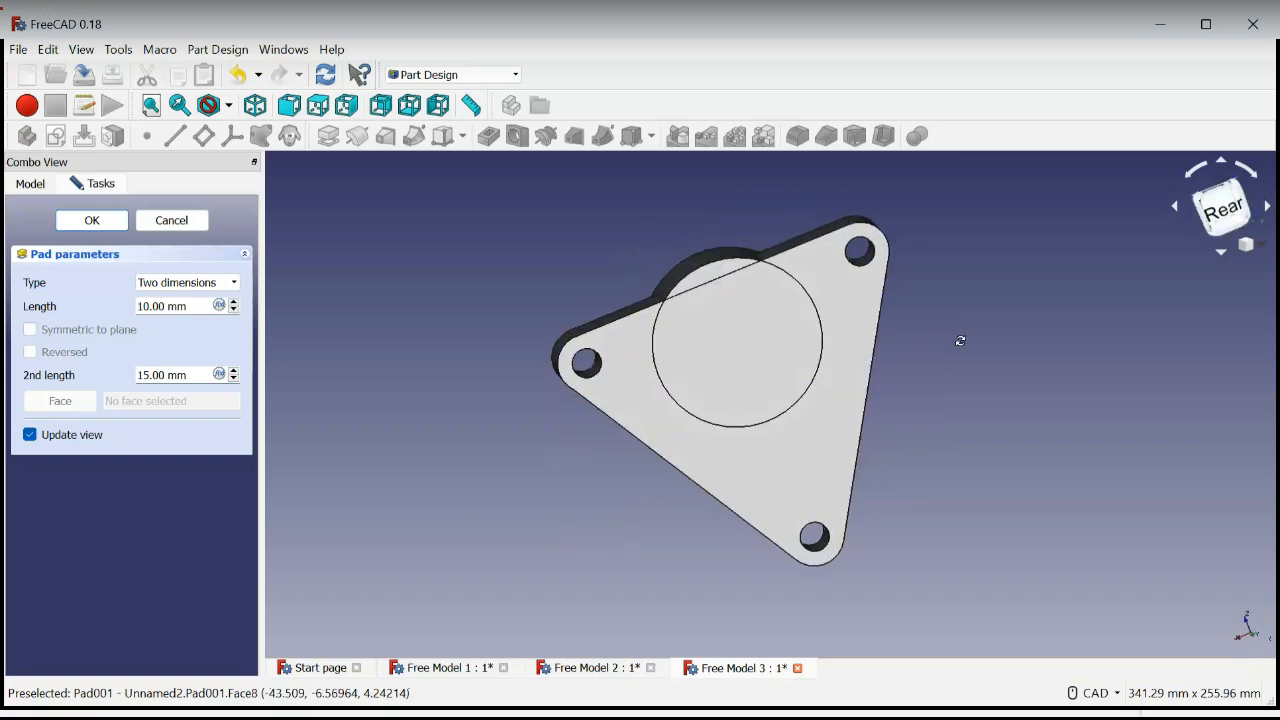
middle_click_drag(549, 449, 762, 458)
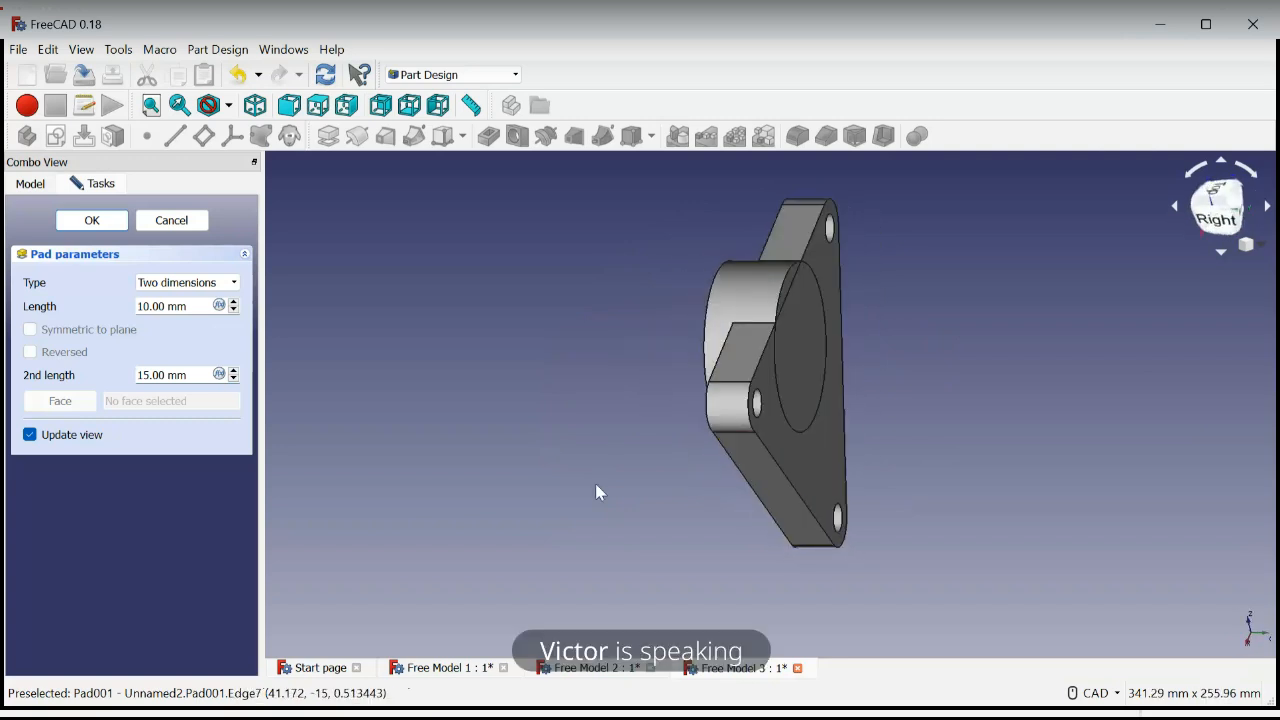
left_click(234, 371)
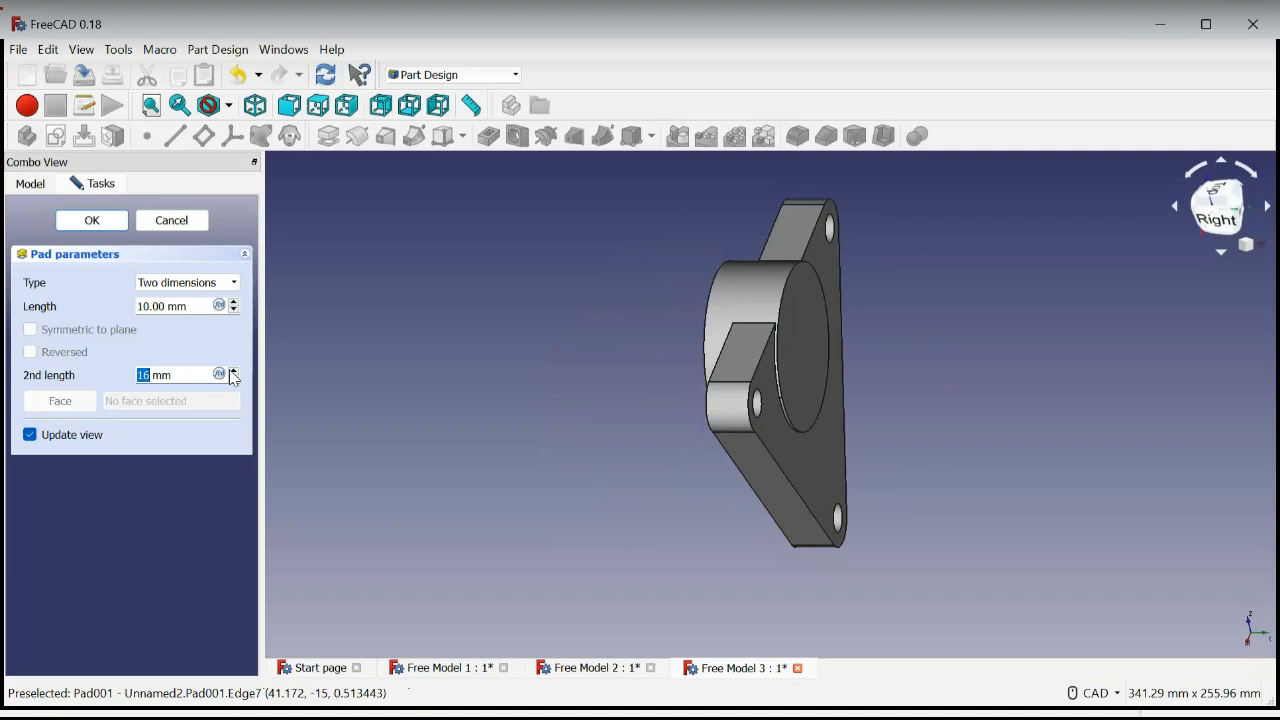
Set the circular pad's first length to 30 mm and finish the two-dimension pad
mouse_move(968, 393)
middle_mouse_down()
mouse_move(745, 411)
mouse_move(749, 443)
mouse_move(829, 480)
mouse_move(854, 536)
mouse_move(757, 549)
mouse_move(757, 534)
mouse_move(997, 389)
mouse_move(949, 389)
mouse_move(920, 354)
mouse_move(866, 351)
mouse_move(983, 371)
mouse_move(896, 386)
mouse_move(980, 406)
middle_mouse_up()
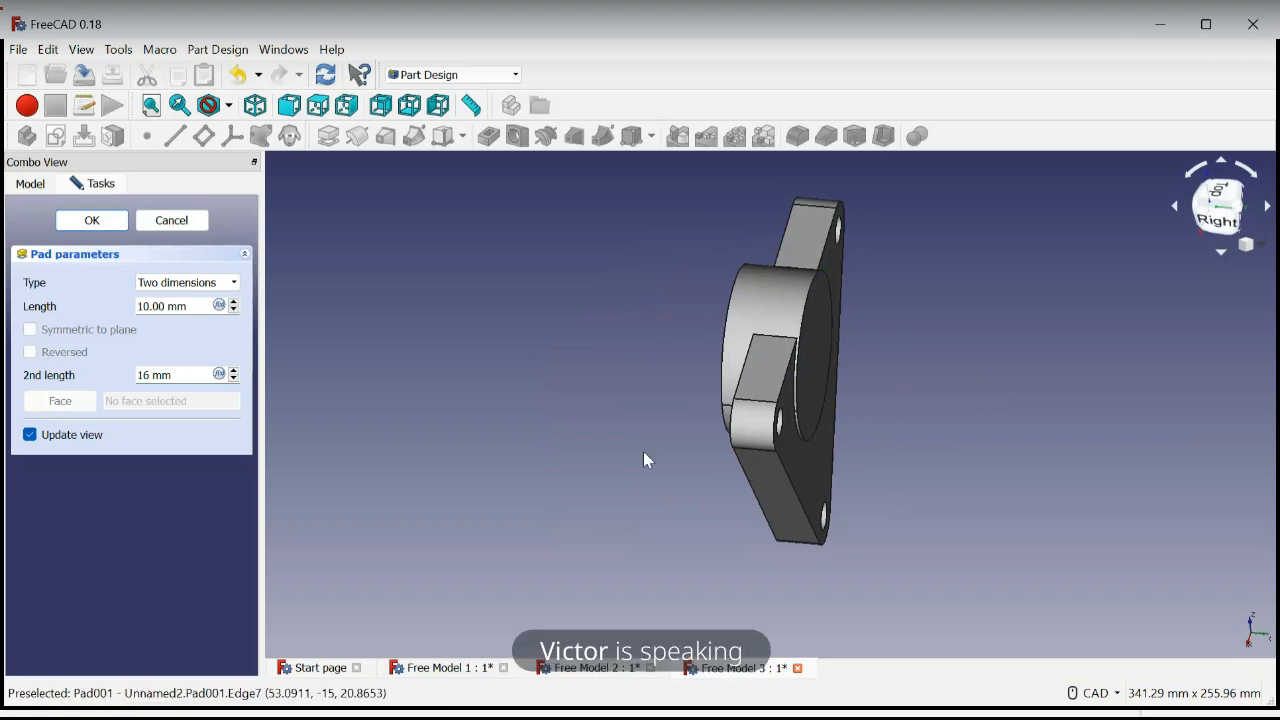
middle_click_drag(646, 461, 730, 458)
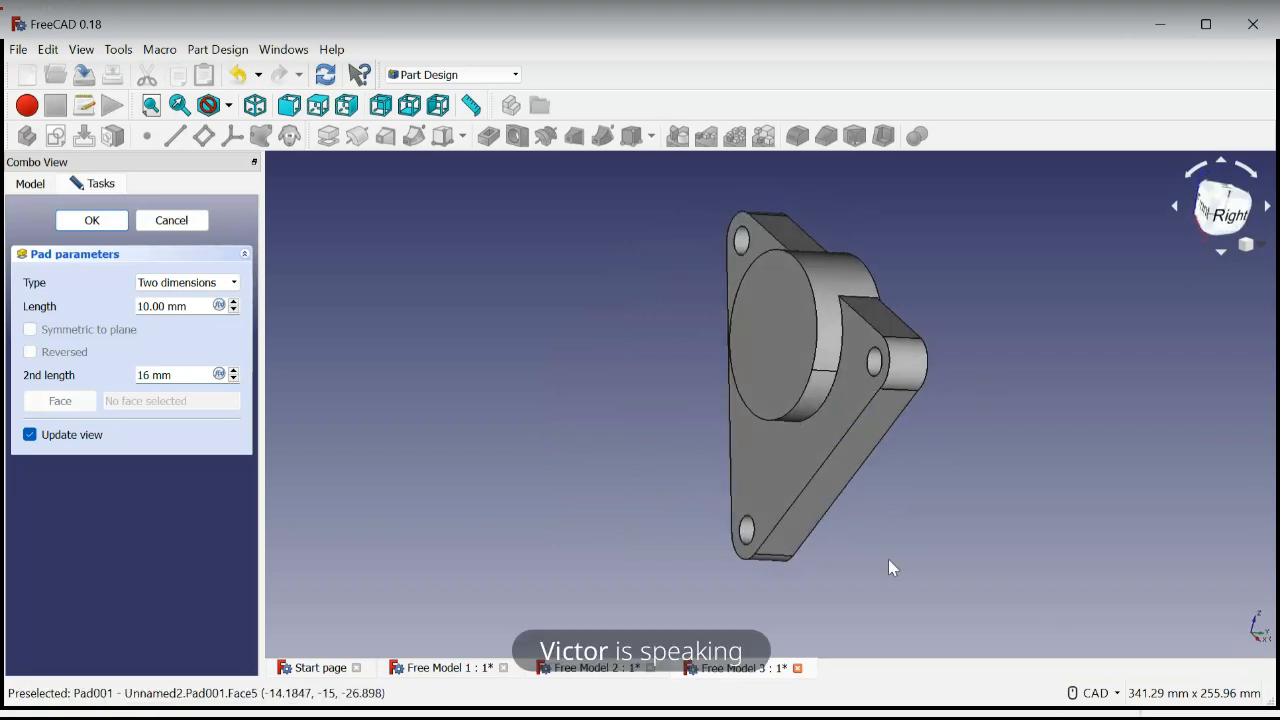
middle_click_drag(893, 568, 1051, 529)
middle_click_drag(1050, 529, 1011, 563)
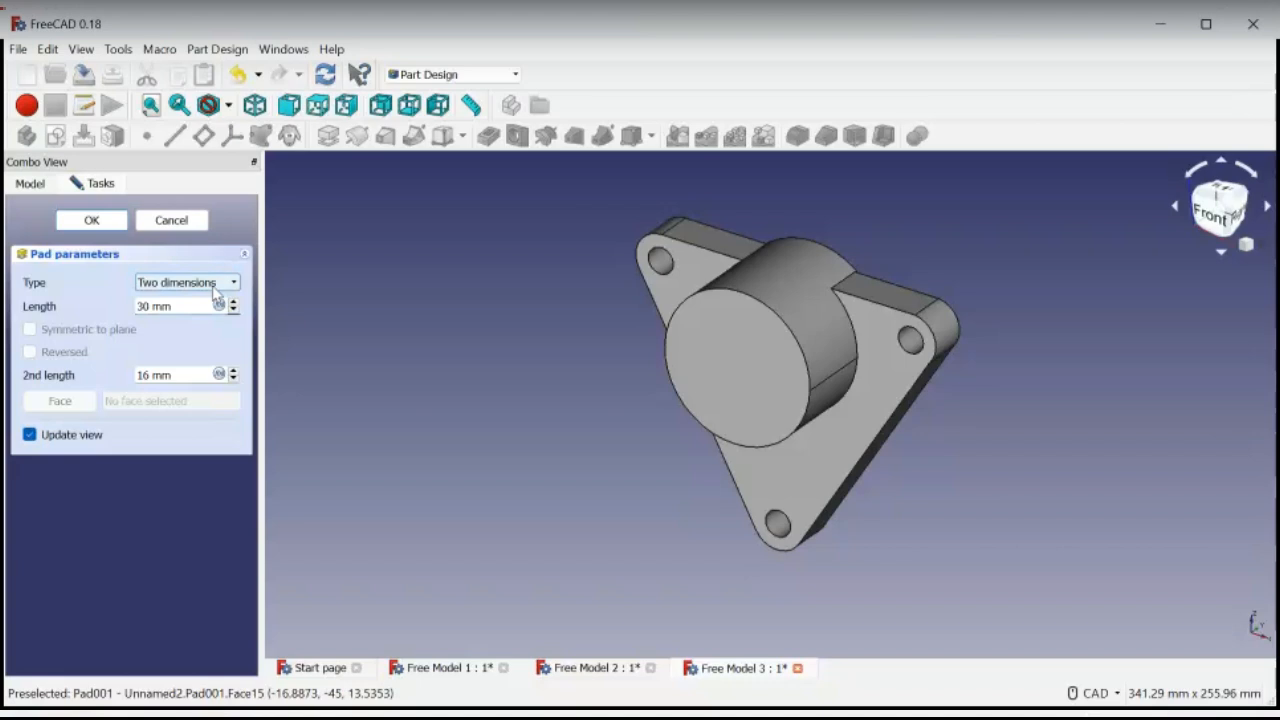
left_click(91, 221)
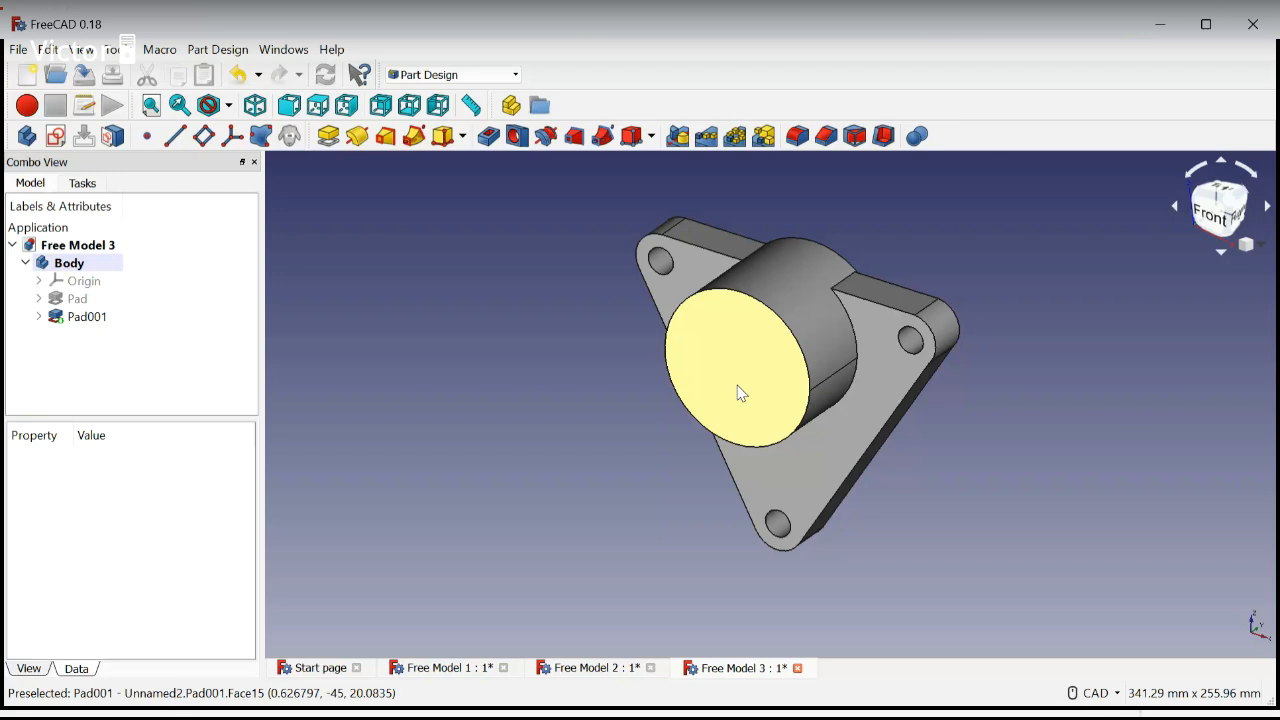
Select the circular front face of the padded cylinder
left_click(741, 393)
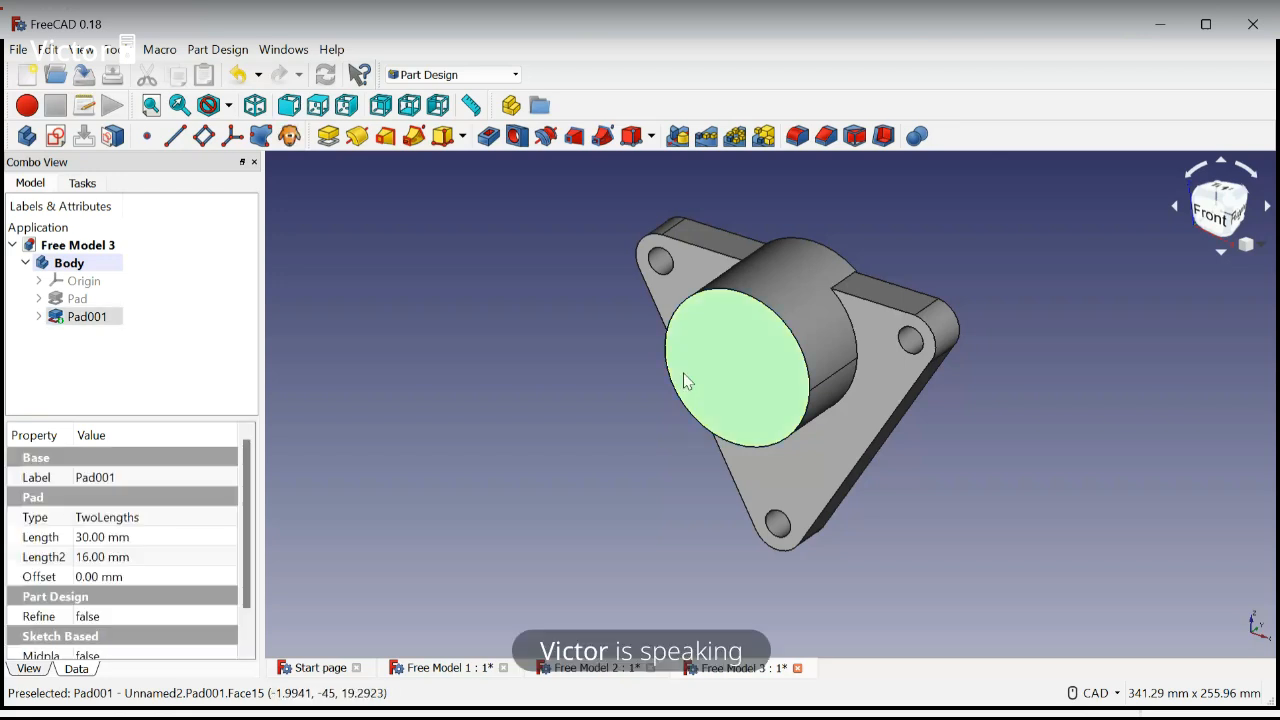
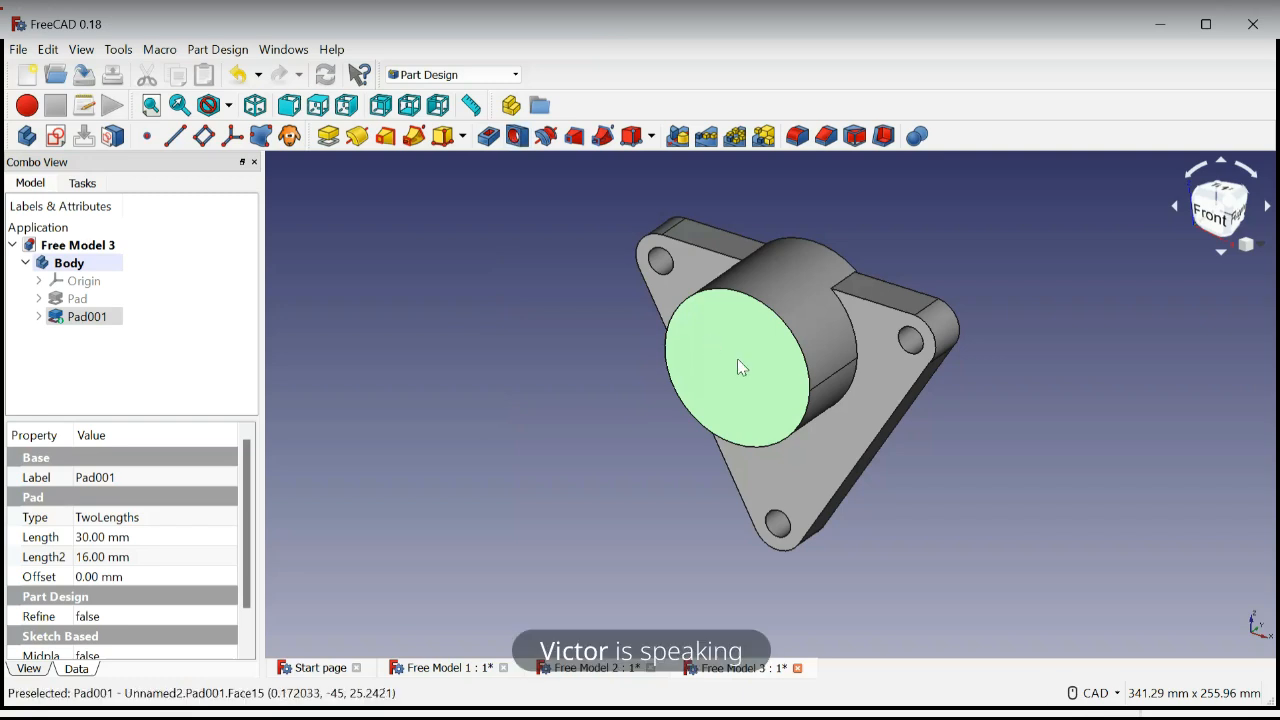
Start a Hole feature on the cylinder's circular front face and set its diameter to 28 mm
left_click(517, 137)
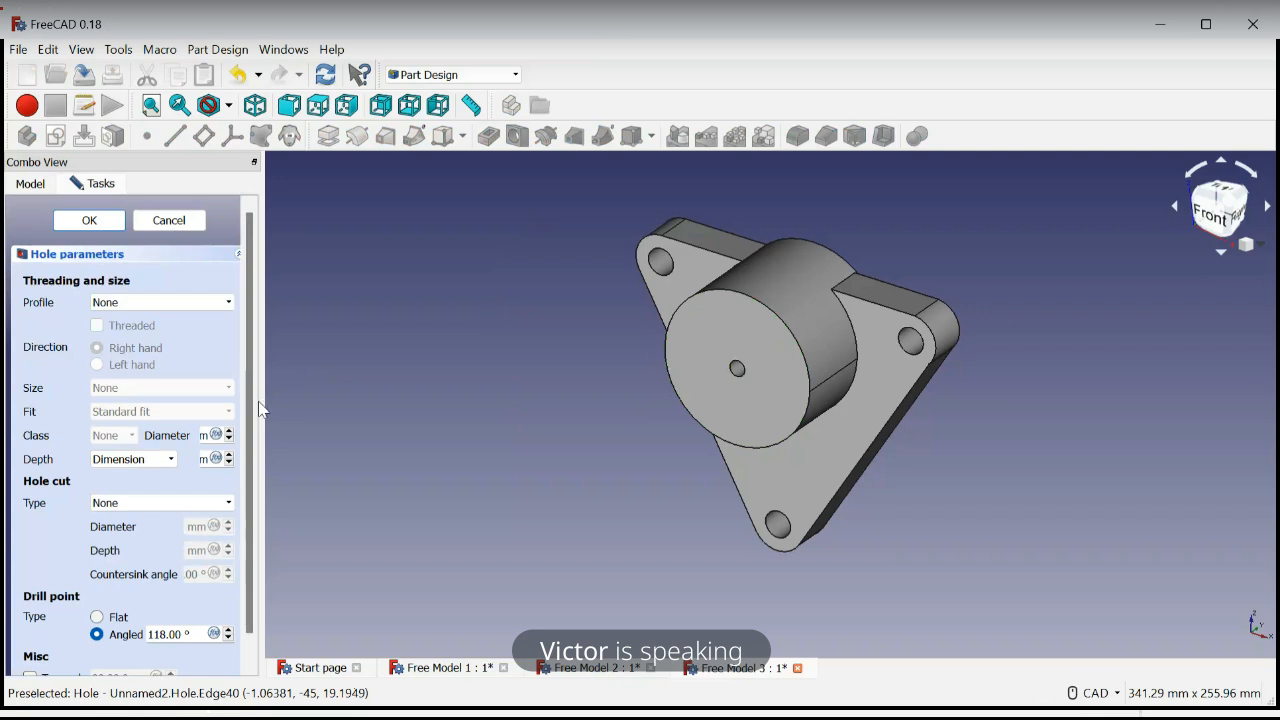
left_click_drag(262, 398, 361, 404)
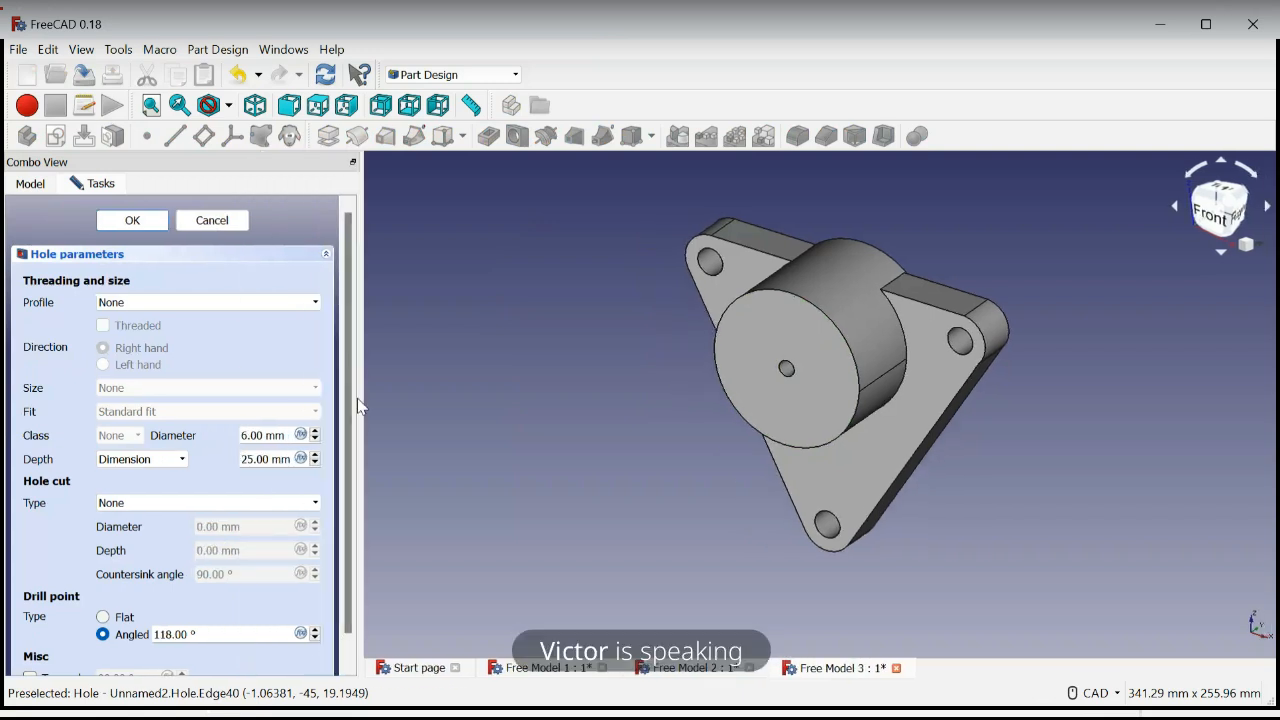
left_click(246, 435)
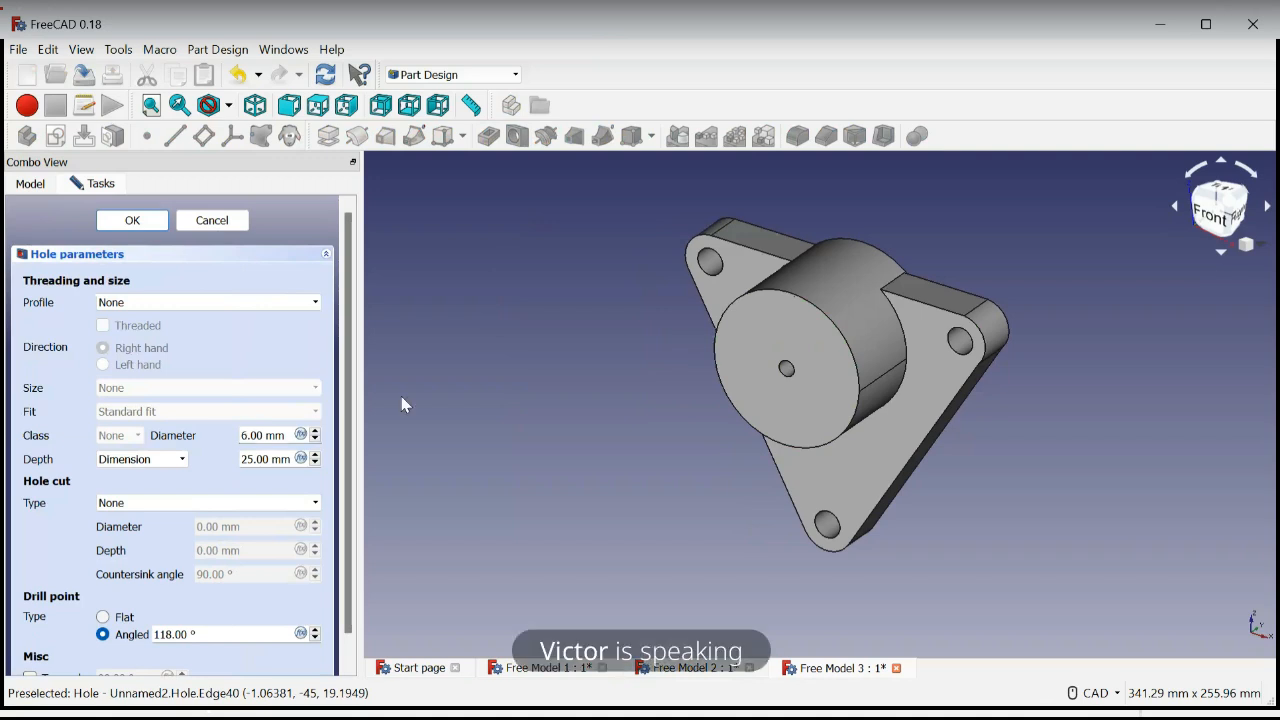
key("BackSpace")
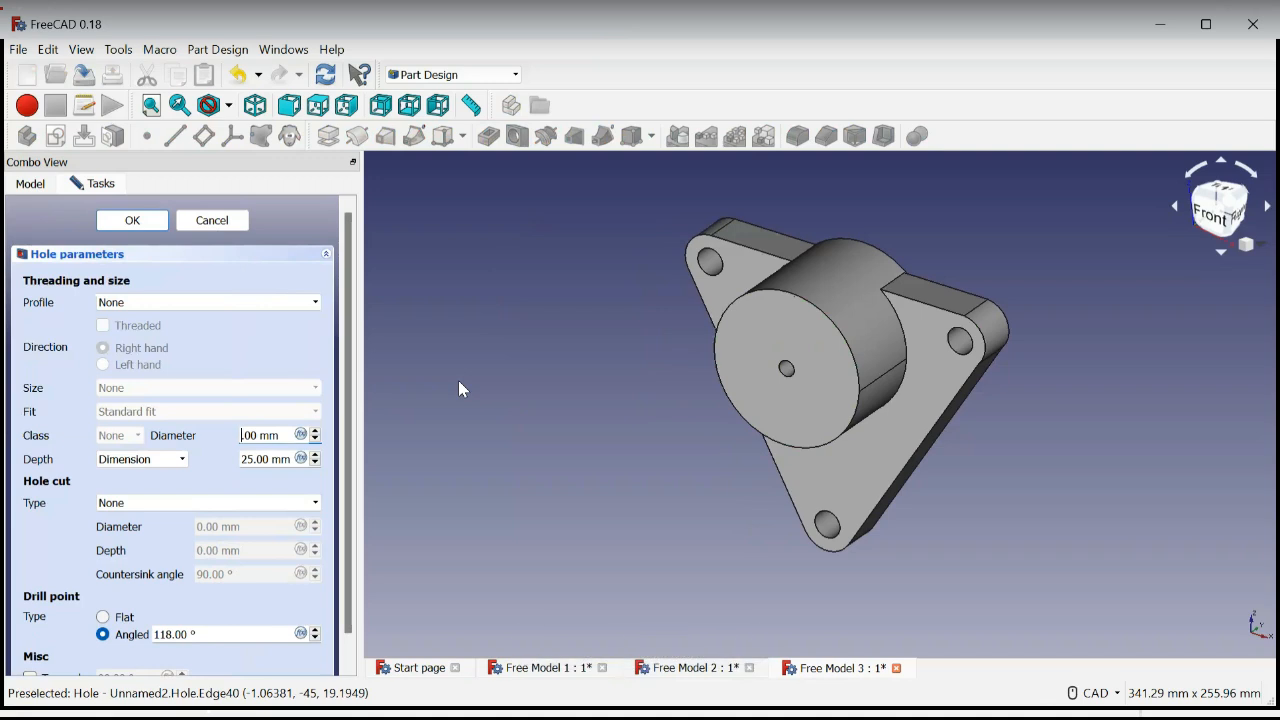
type("28")
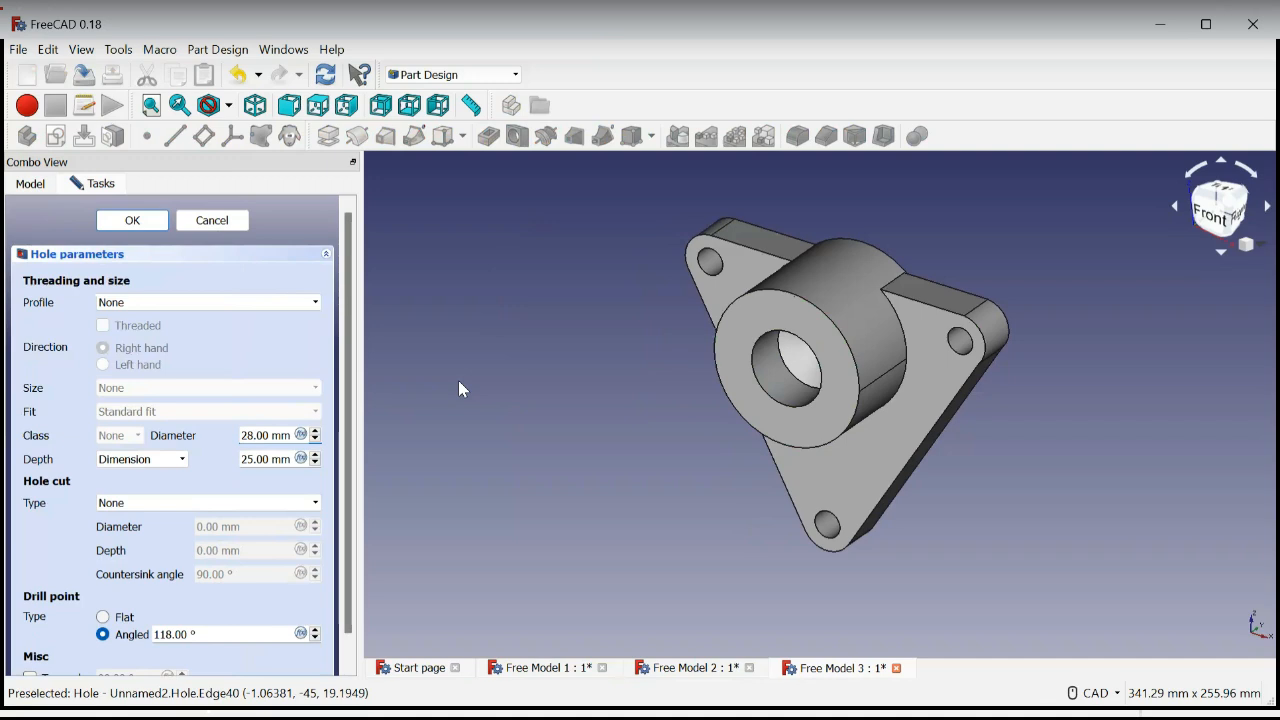
Change the hole diameter to 40 mm and finish the Hole feature
key("BackSpace")
key("BackSpace")
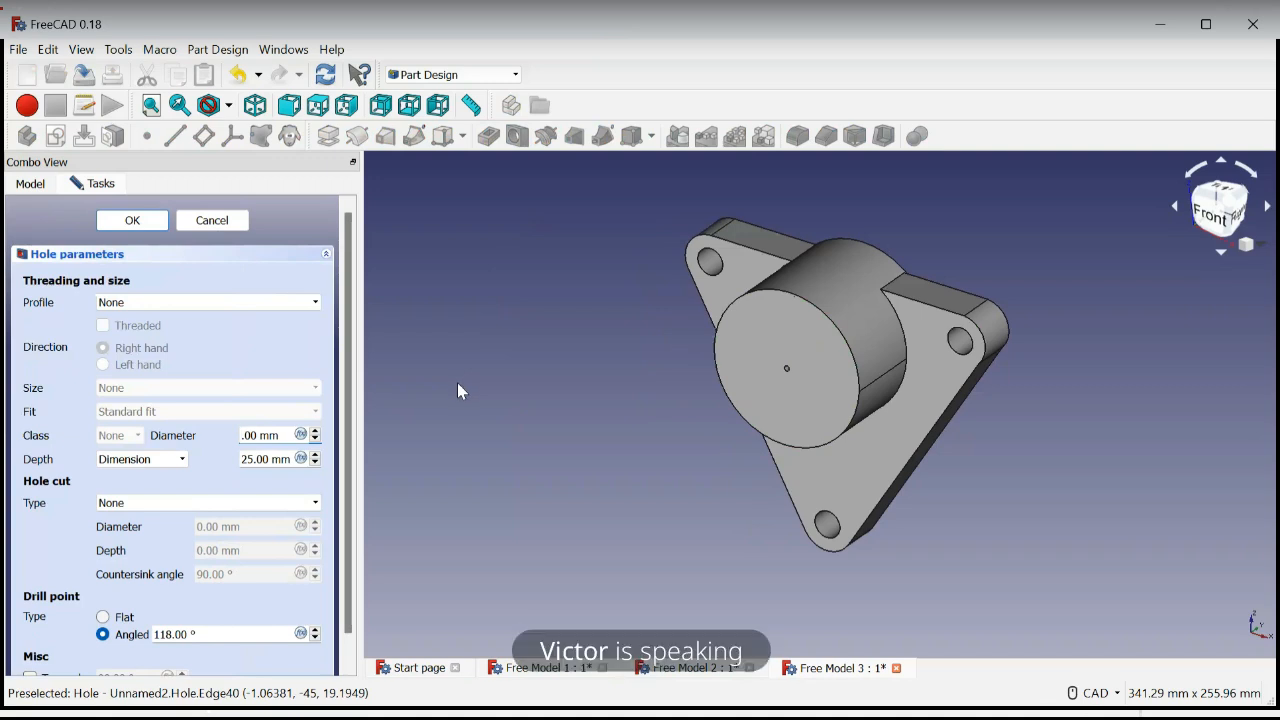
type("40")
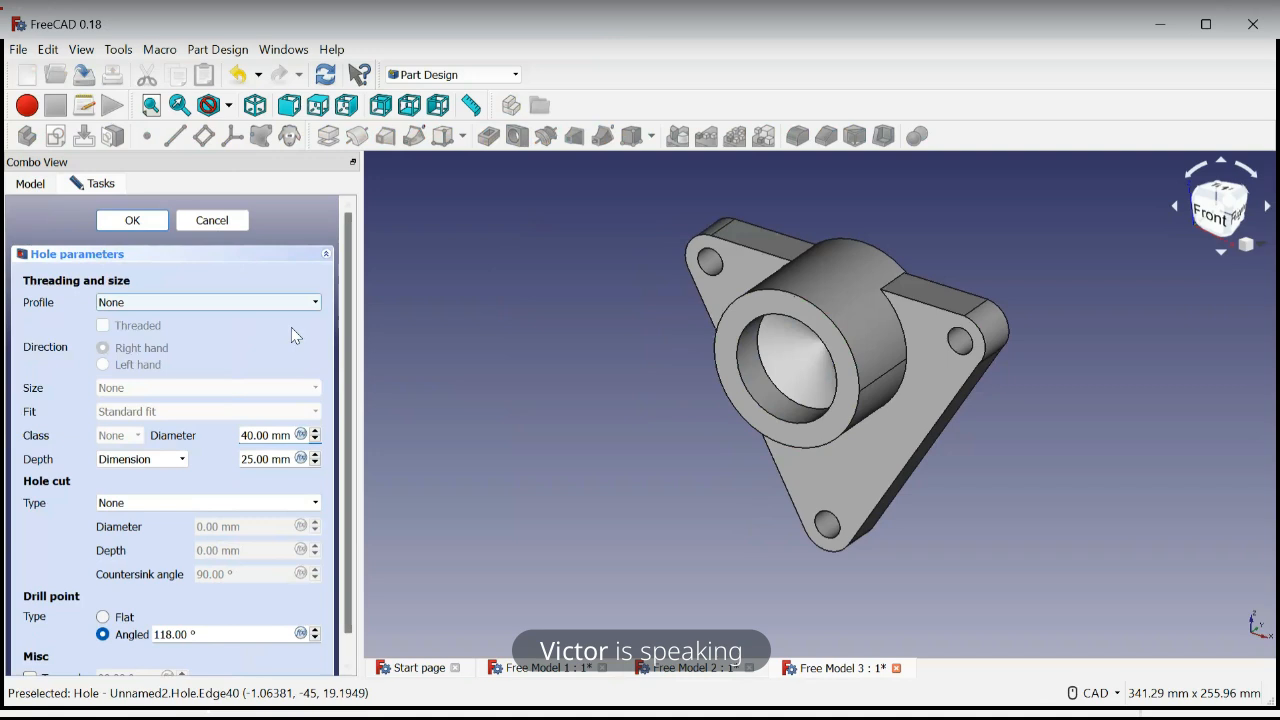
left_click(133, 221)
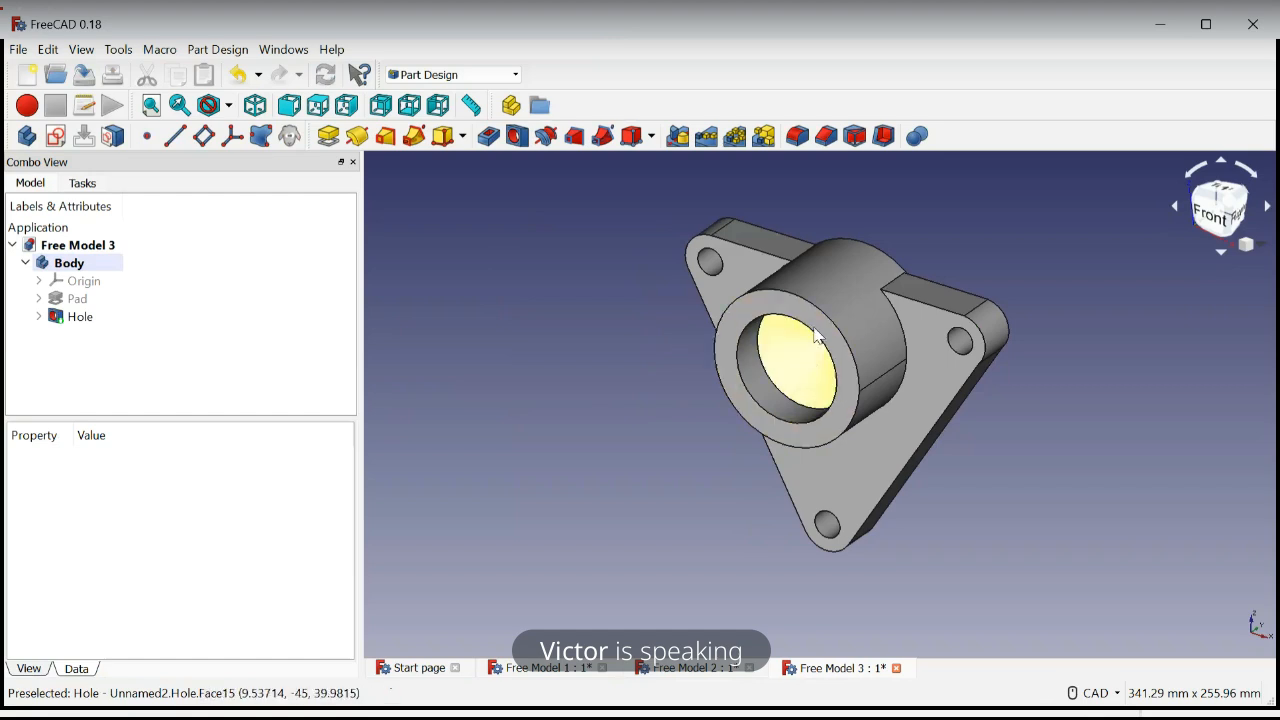
Inspect the hole from the front and undo the Hole feature on the cylinder
mouse_move(672, 395)
middle_mouse_down()
mouse_move(749, 366)
mouse_move(761, 290)
mouse_move(709, 283)
mouse_move(623, 309)
mouse_move(606, 370)
mouse_move(672, 408)
mouse_move(718, 393)
mouse_move(717, 380)
mouse_move(686, 393)
middle_mouse_up()
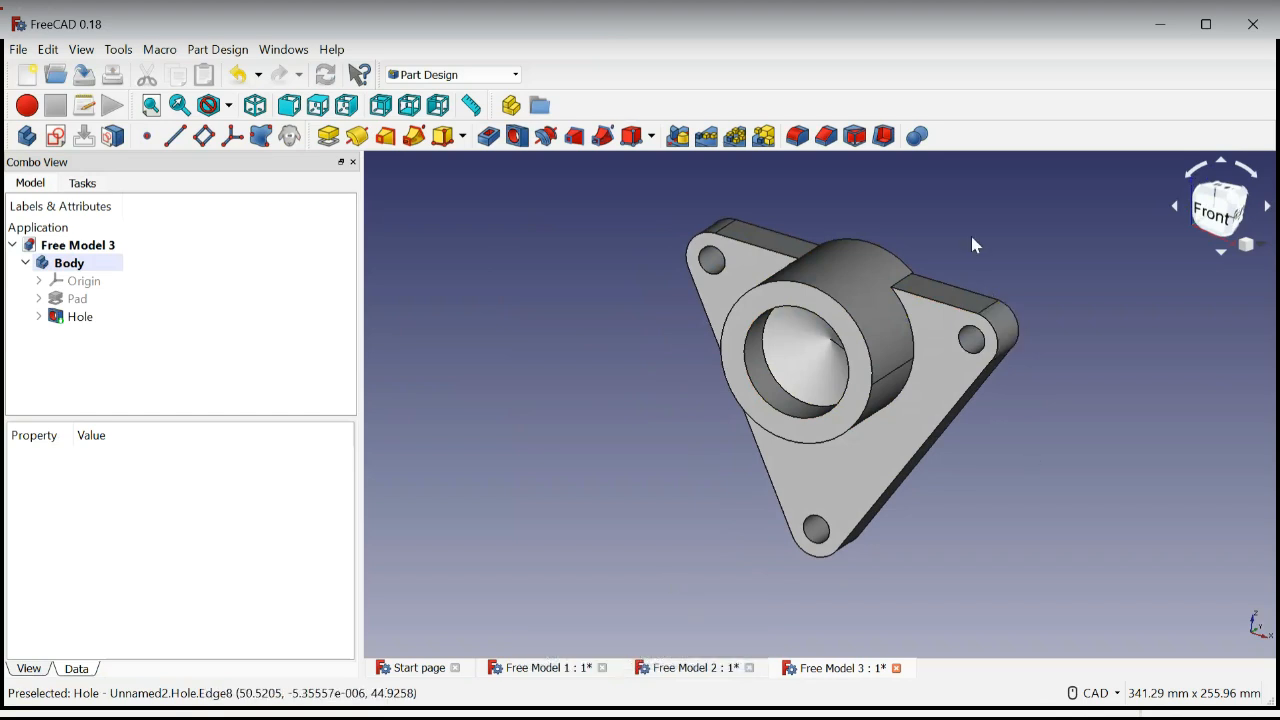
middle_click_drag(972, 239, 660, 453)
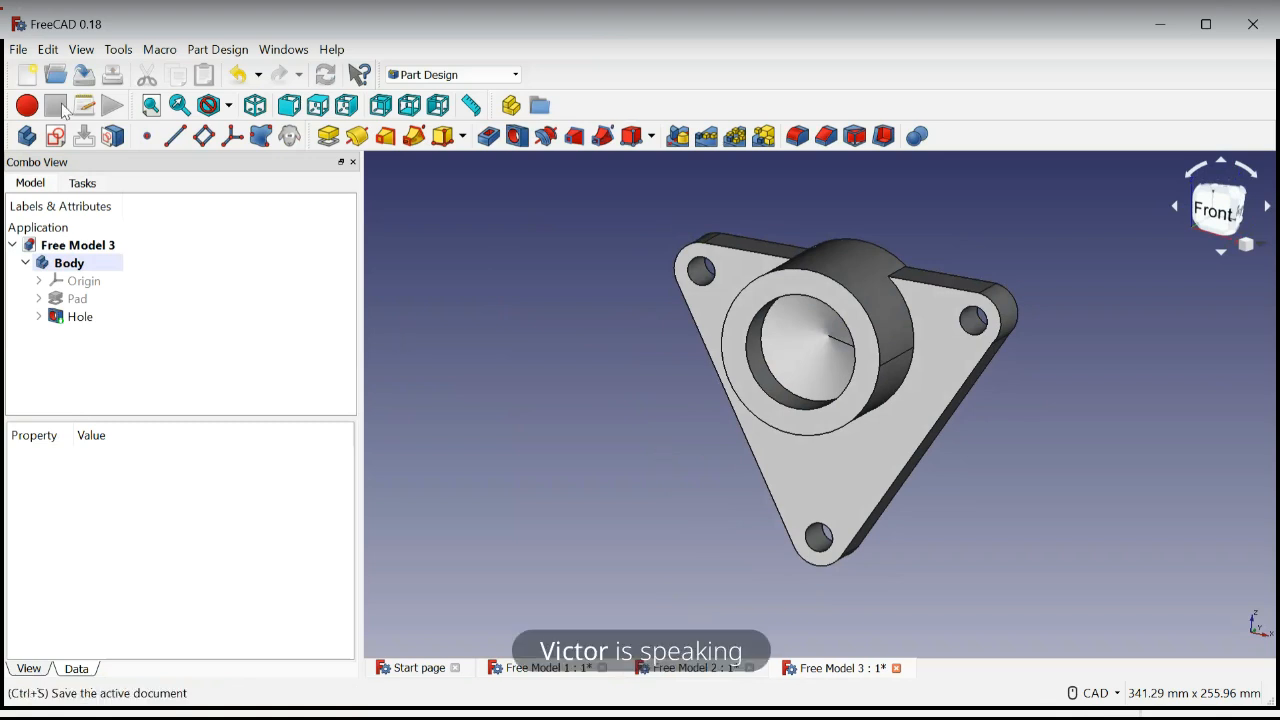
left_click(238, 78)
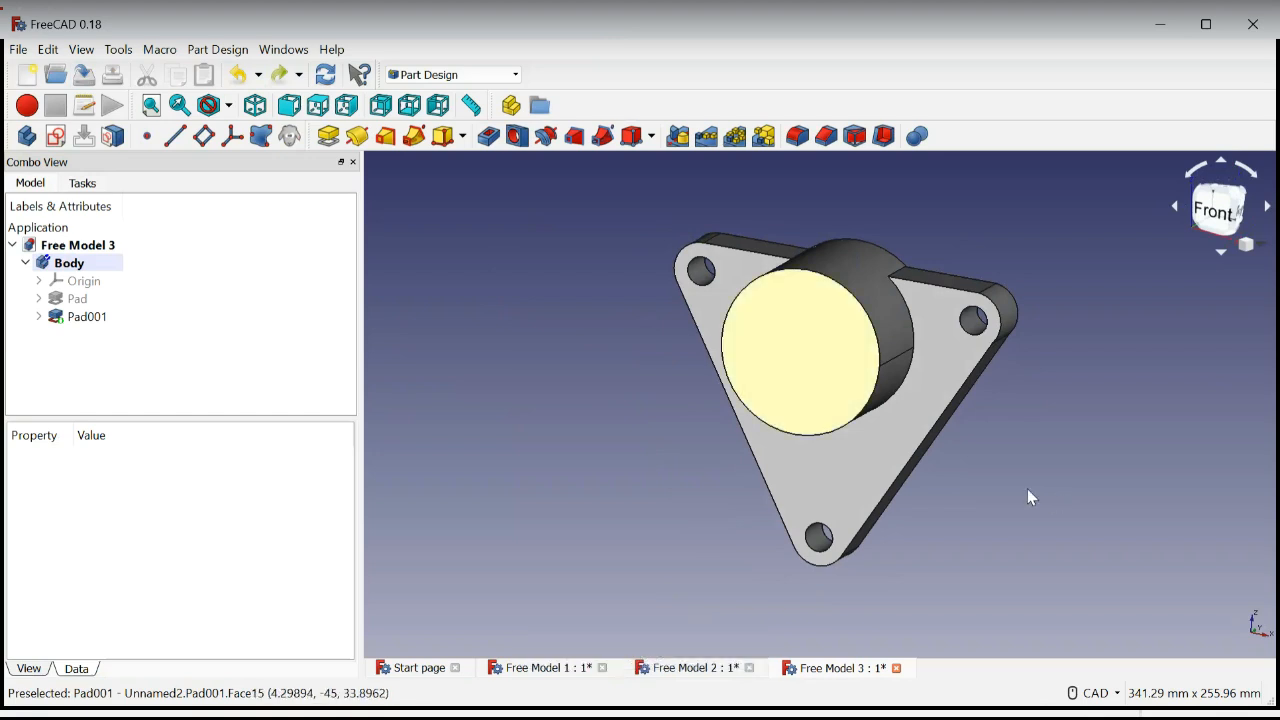
Create a sketch on the cylinder's circular front face and link its outer edge as external geometry
left_click(790, 348)
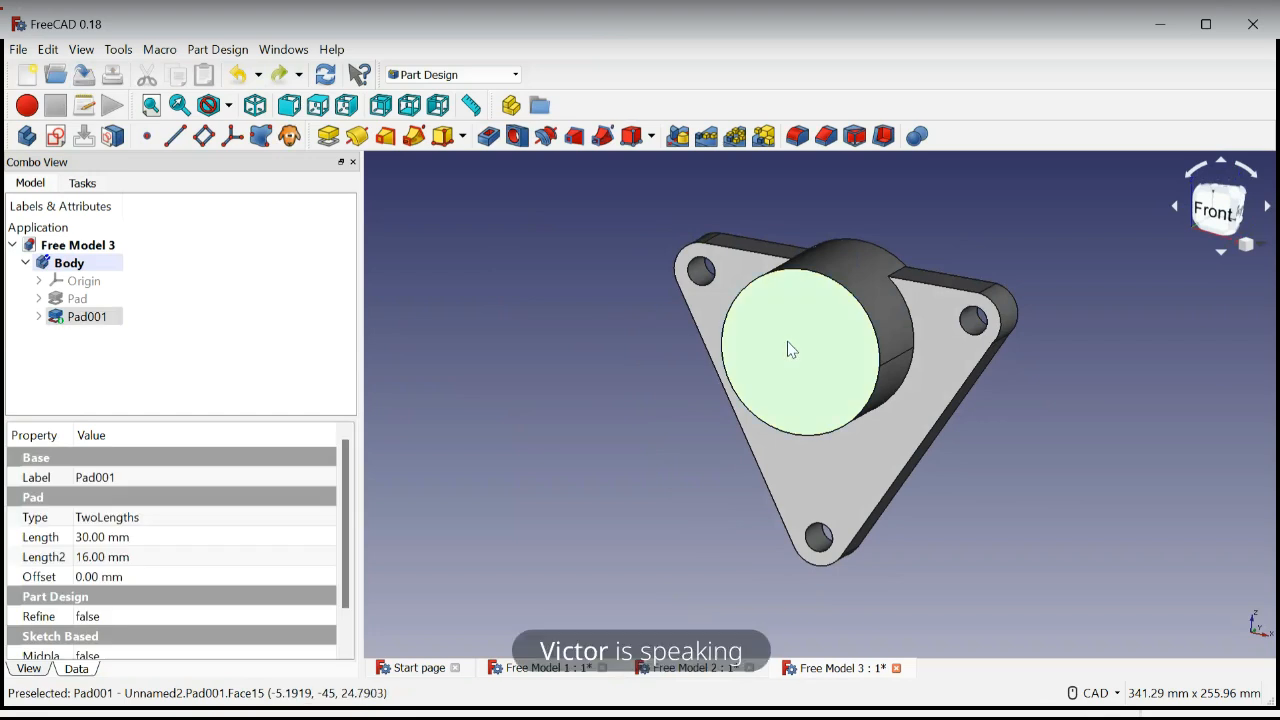
left_click(56, 138)
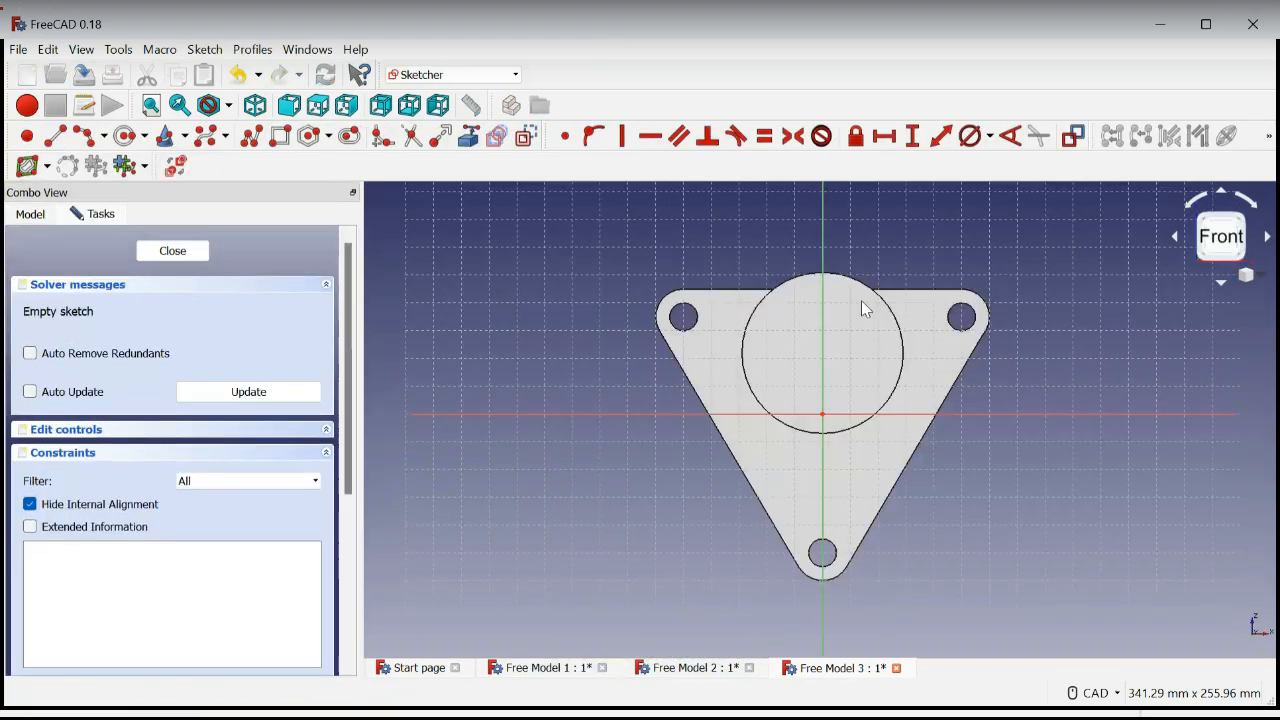
left_click(472, 142)
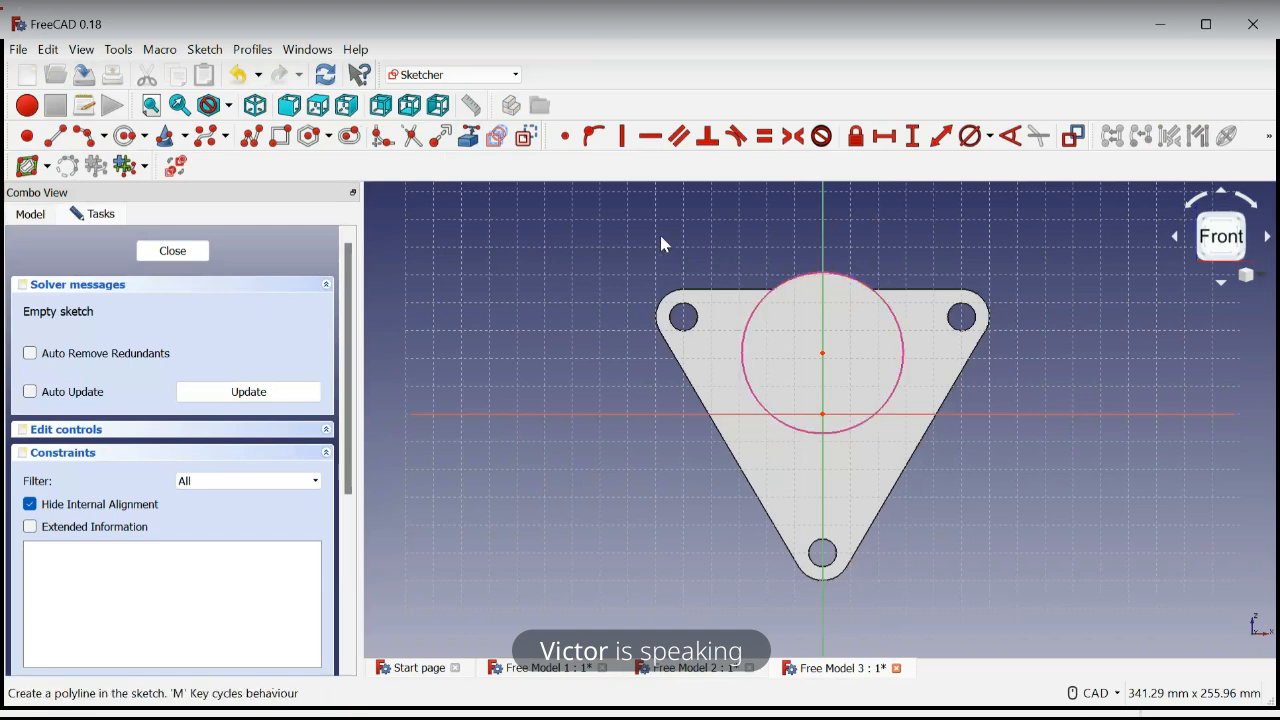
Sketch a circle about 46.5 mm in diameter inside the cylinder outline, close to its centre
left_click(128, 142)
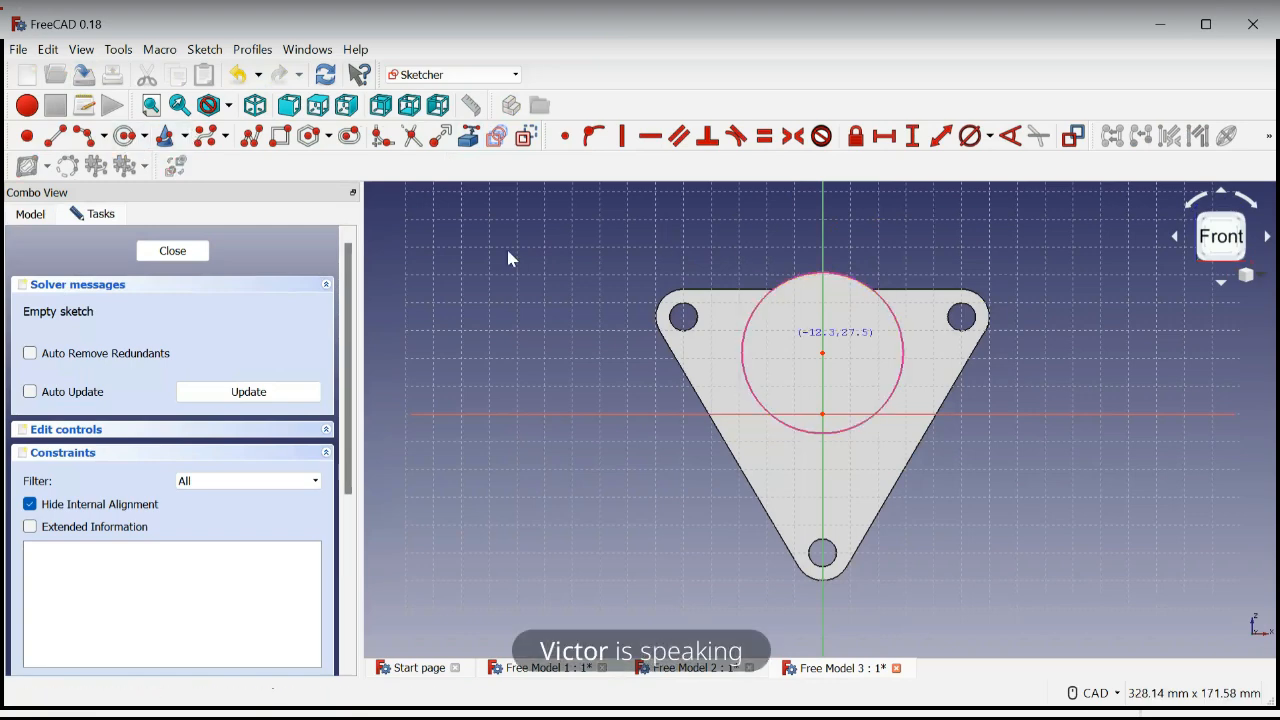
left_click(818, 350)
left_click(850, 385)
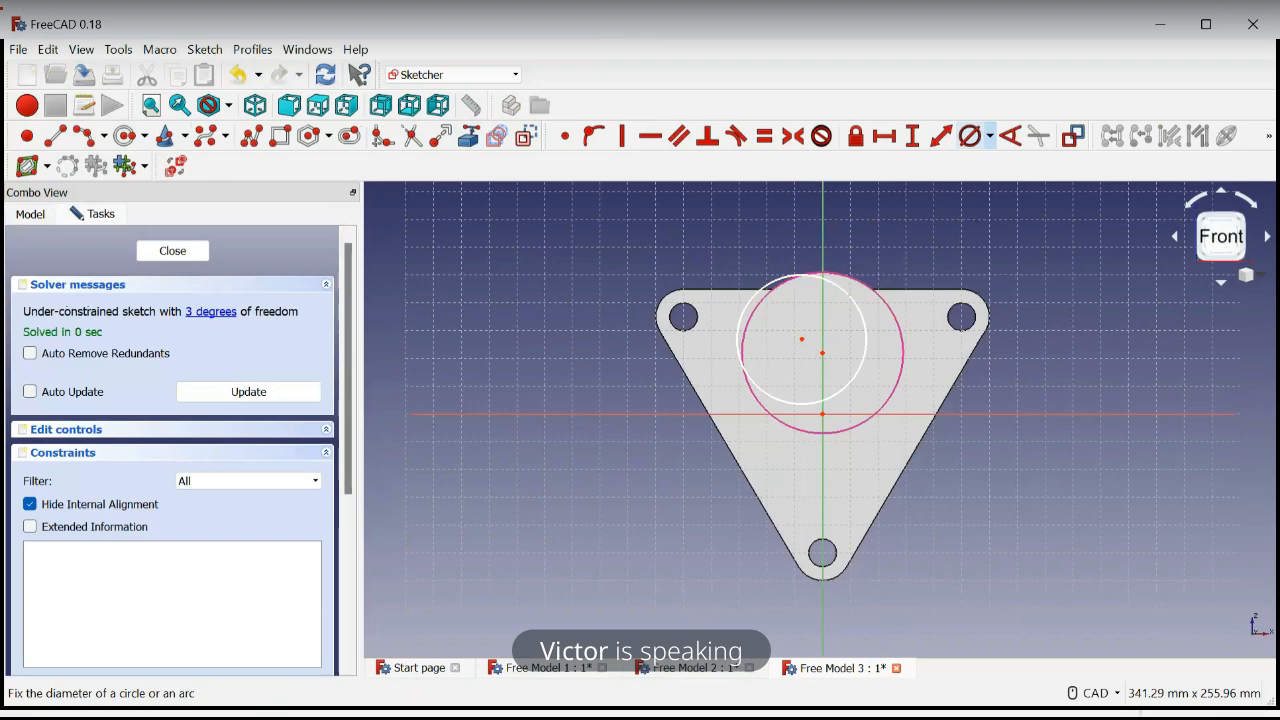
Constrain the circle's diameter to 40 mm and make its centre coincident with the cylinder's centre
left_click(1017, 187)
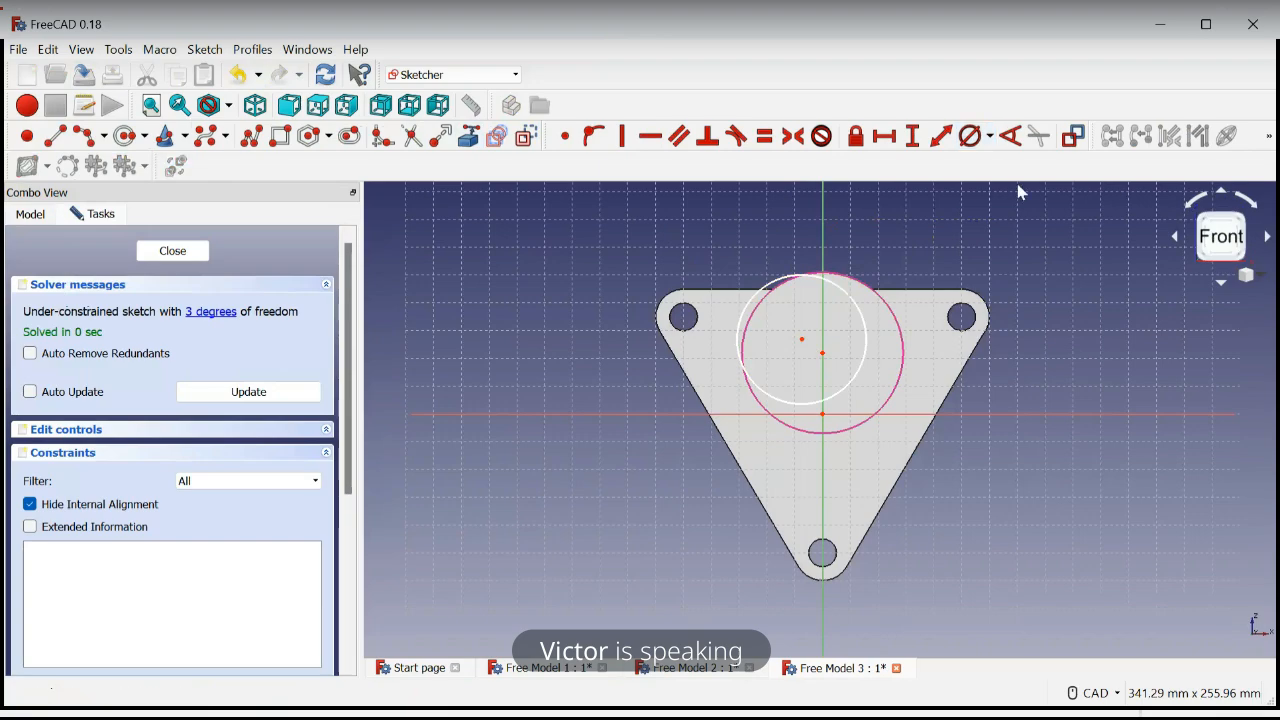
left_click(879, 340)
type("40")
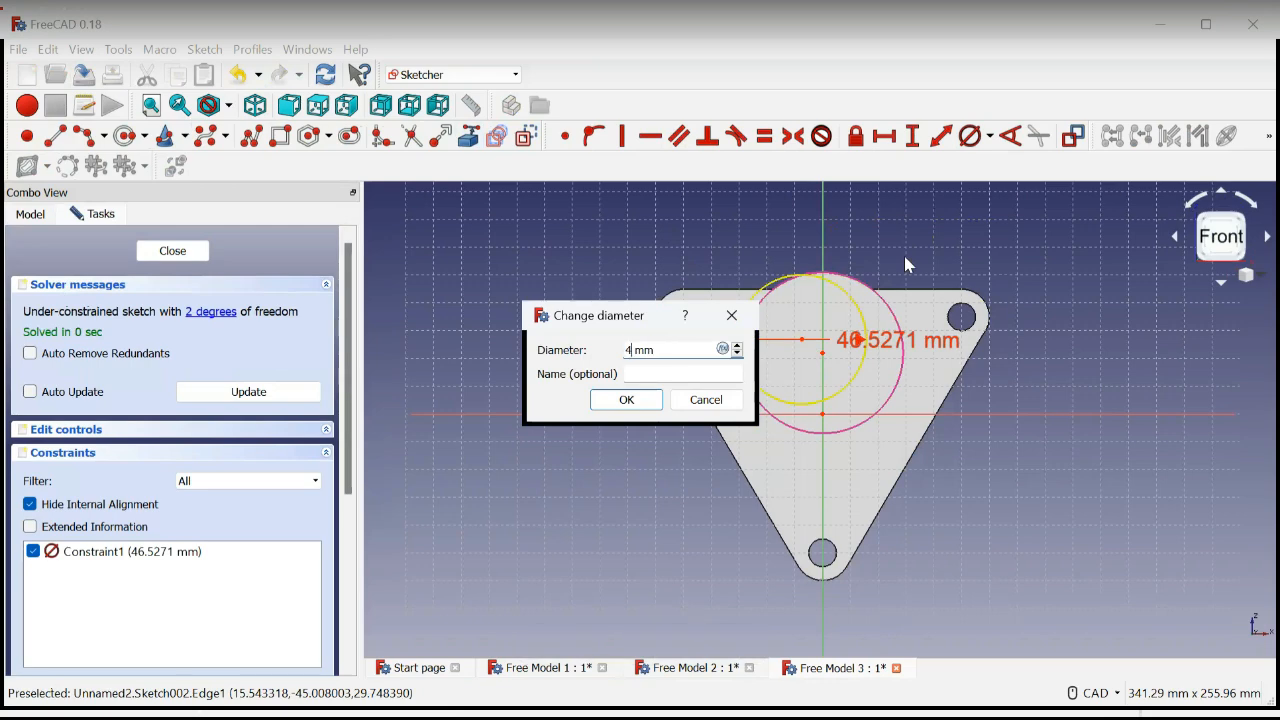
key("Return")
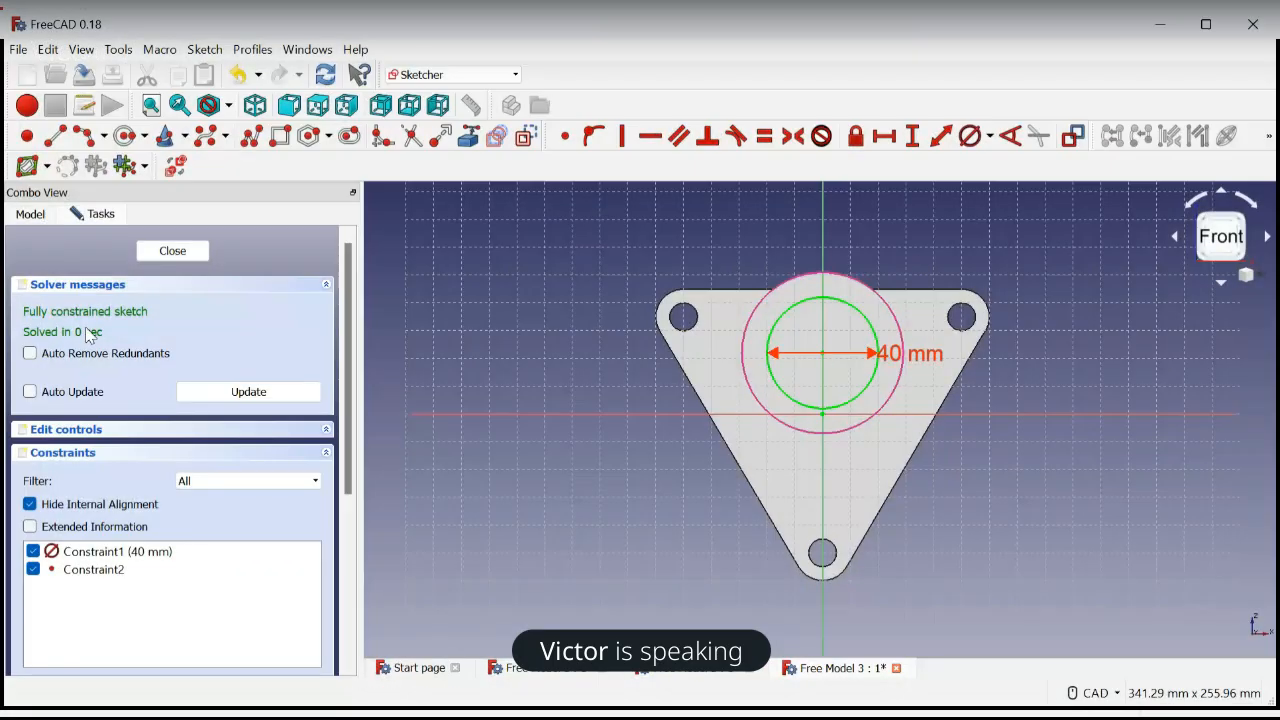
Save and close the circle sketch, and cut it through all of the cylinder and plate with a Pocket
left_click(86, 73)
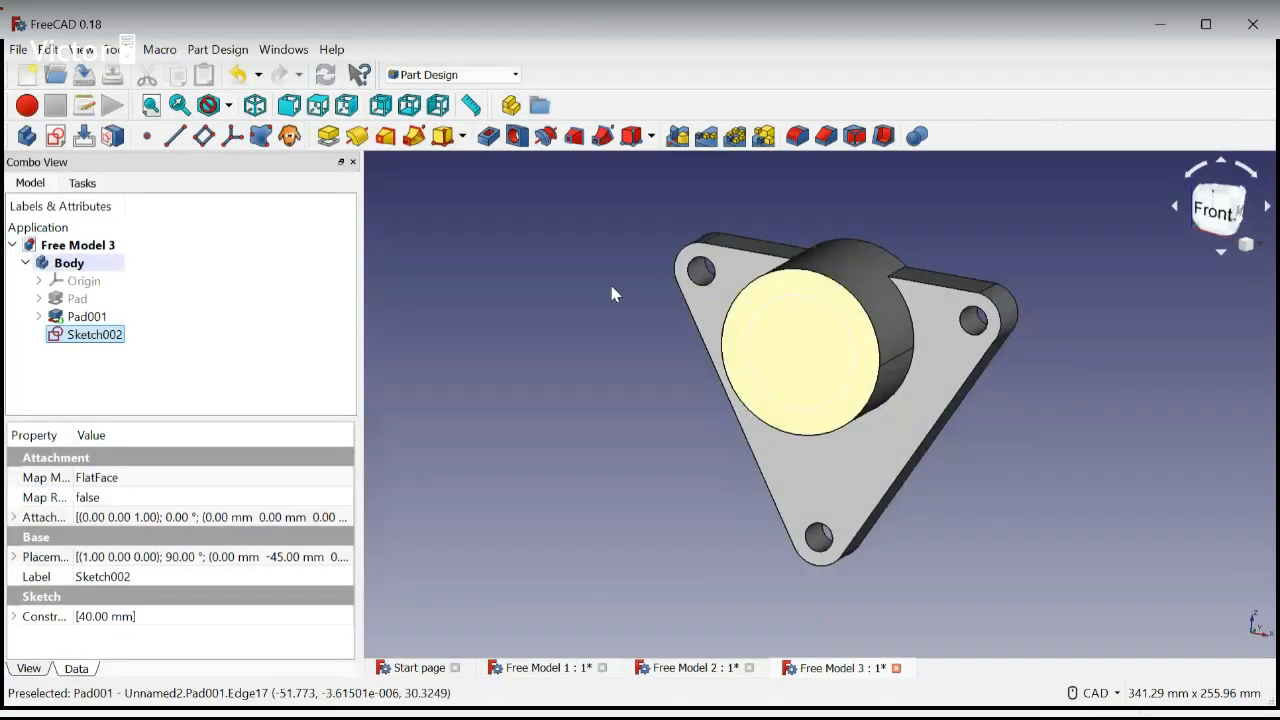
left_click(350, 355)
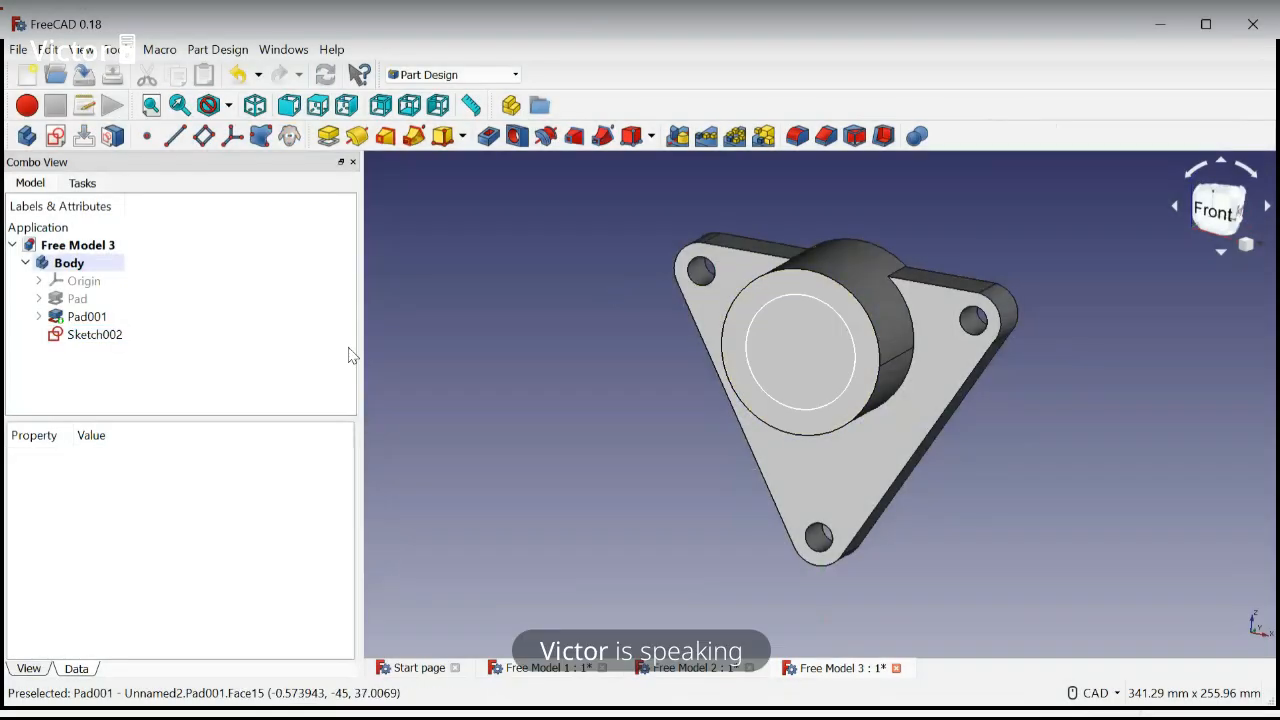
left_click(828, 413)
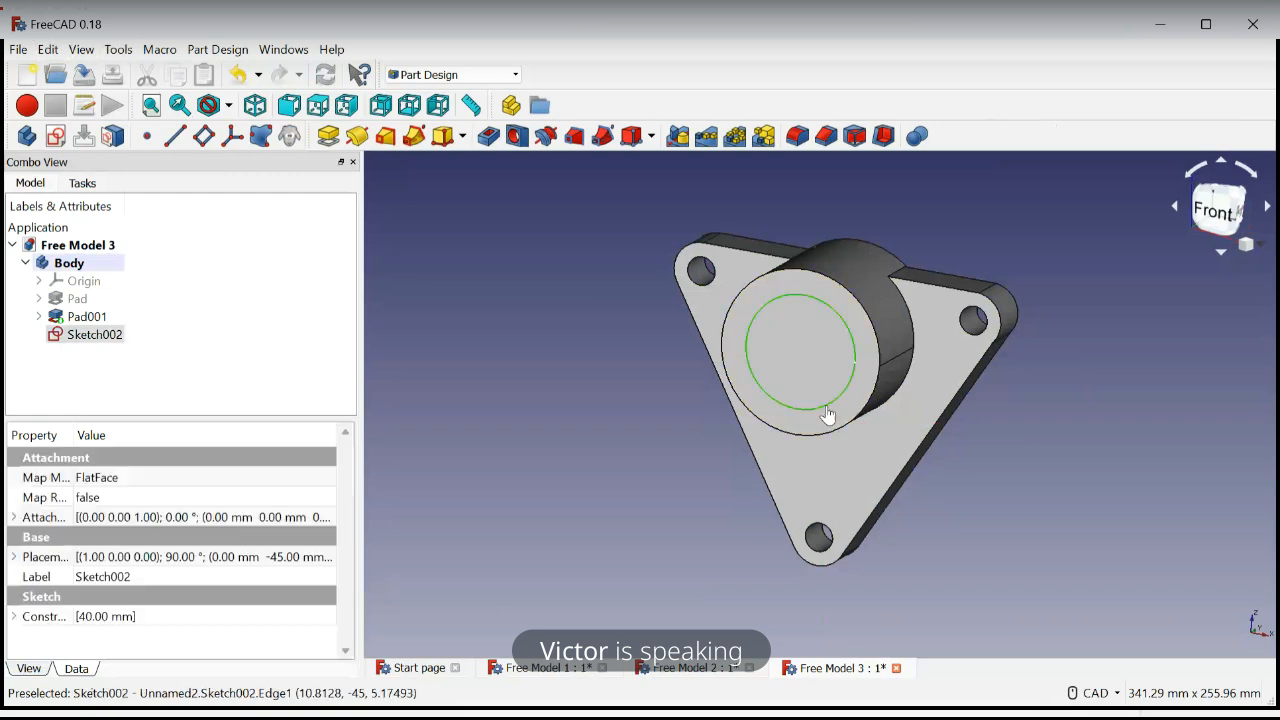
left_click(488, 138)
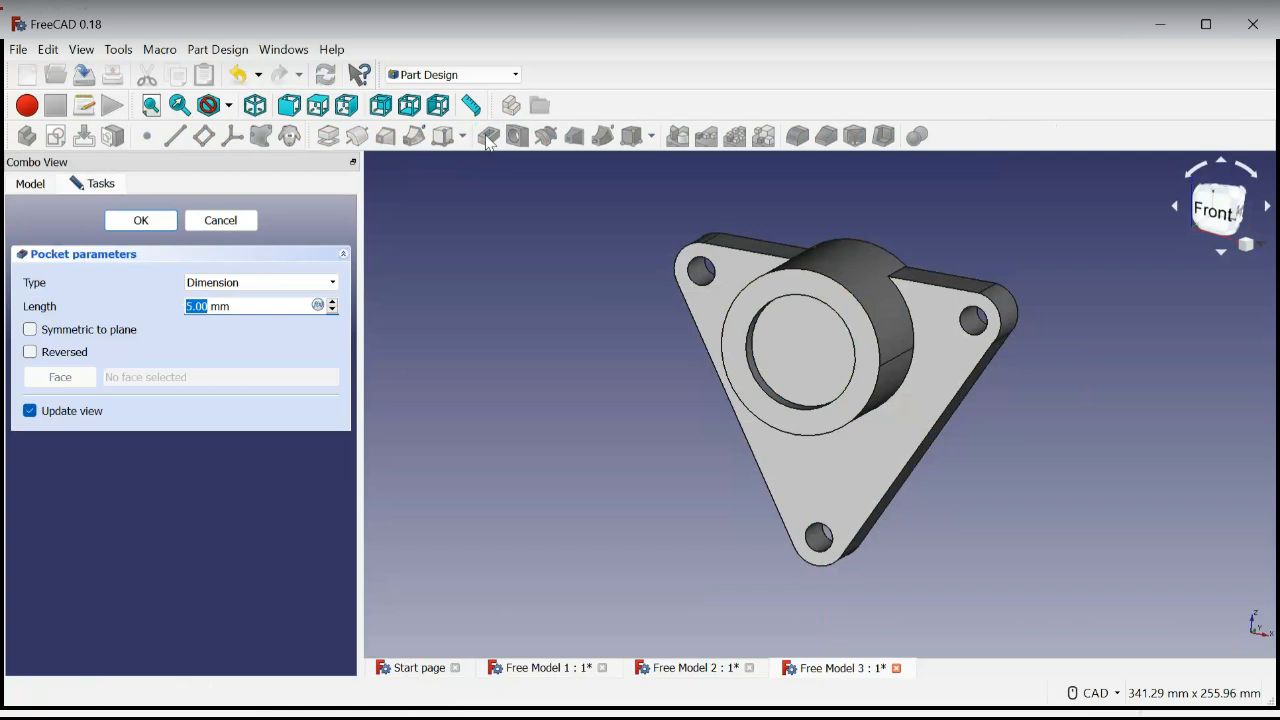
left_click(331, 288)
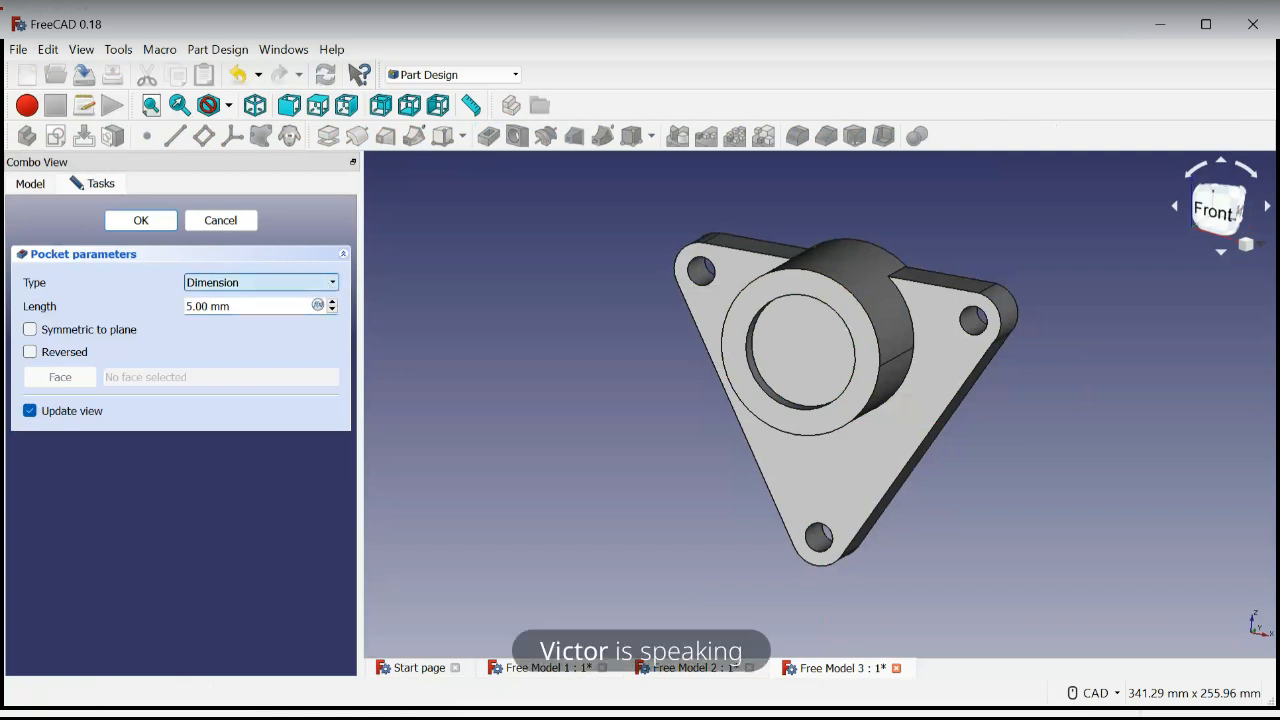
key("Down")
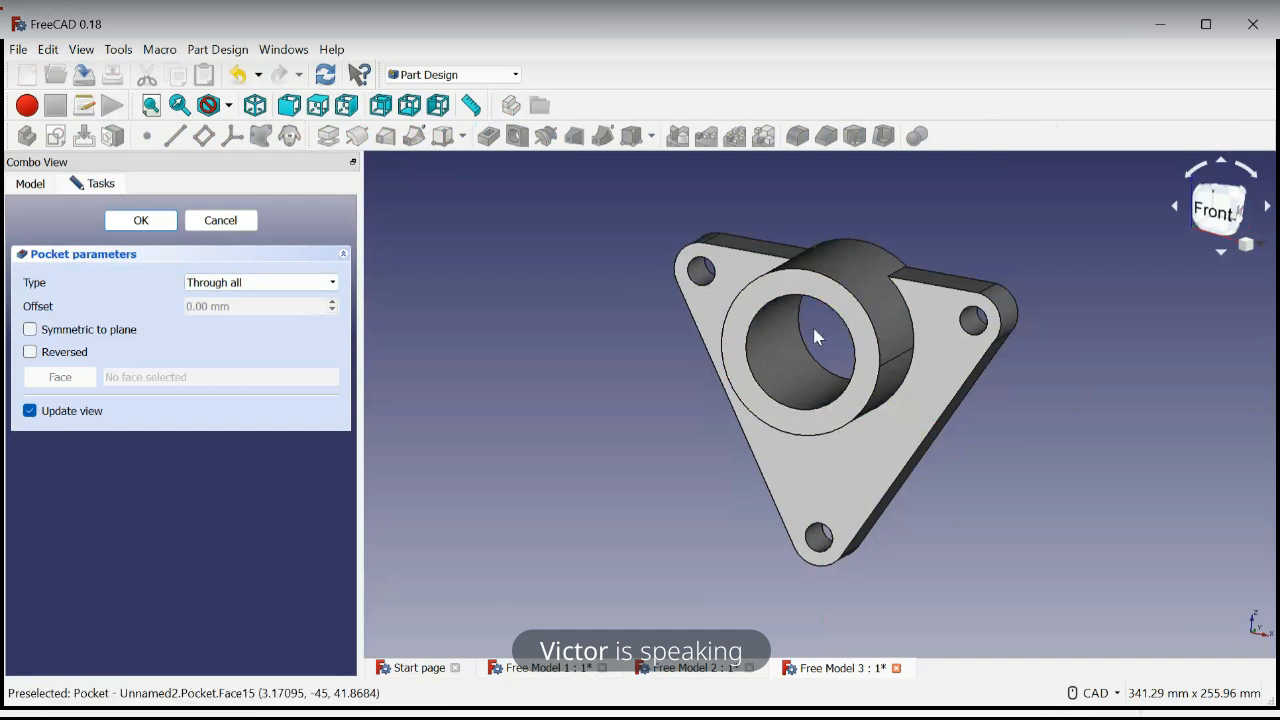
left_click(141, 220)
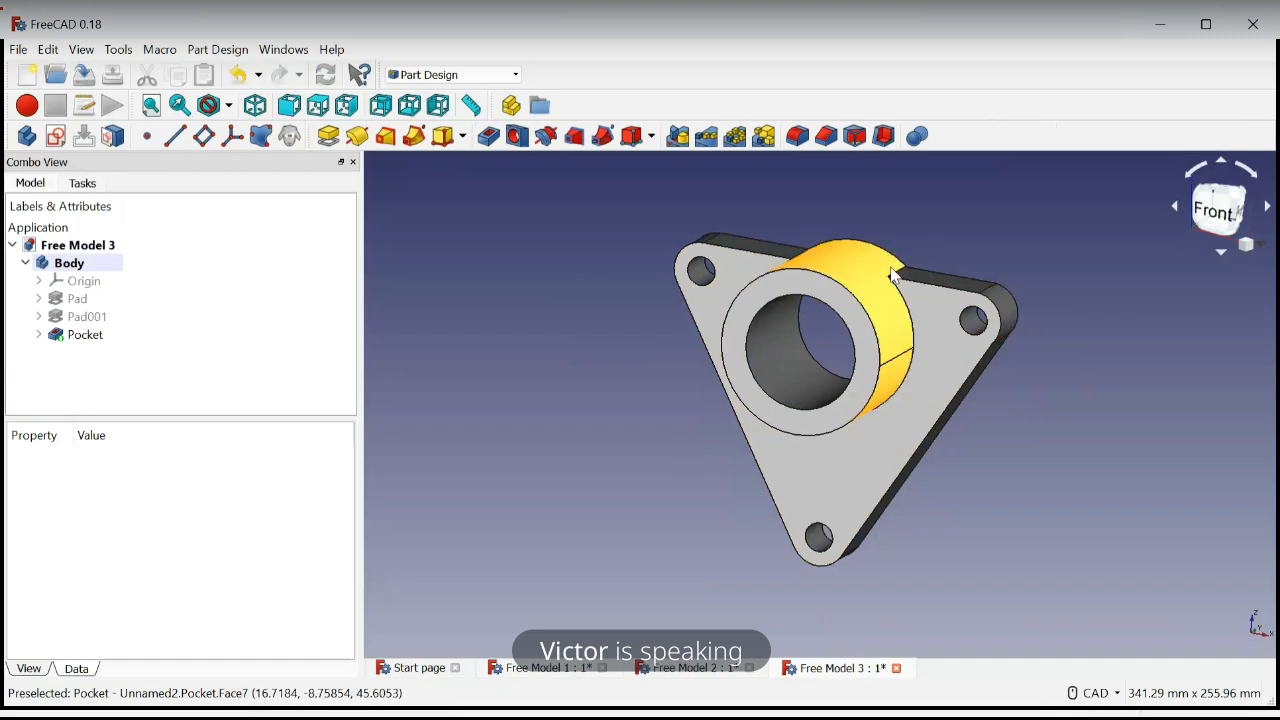
Start a fillet with a 5 mm radius on the edge where the cylinder meets the right part of the plate's upper side
scroll(897, 278, "up", 4)
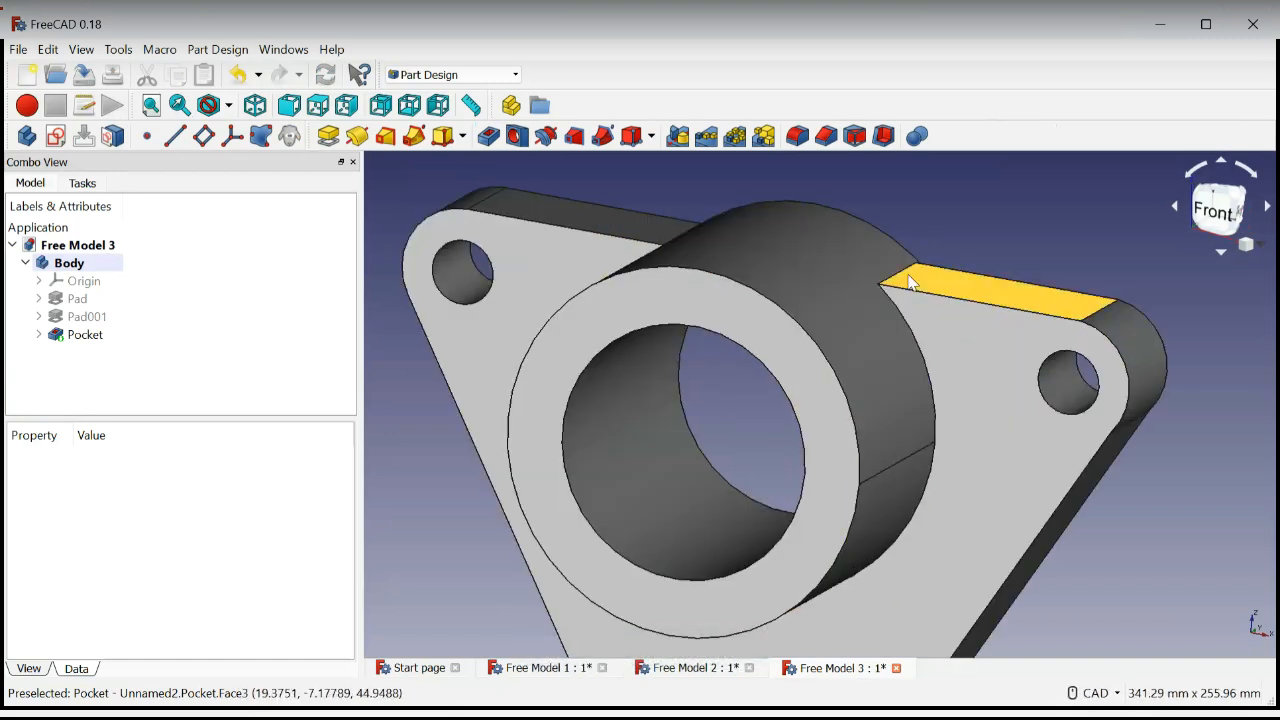
scroll(906, 274, "up", 8)
scroll(900, 265, "down", 8)
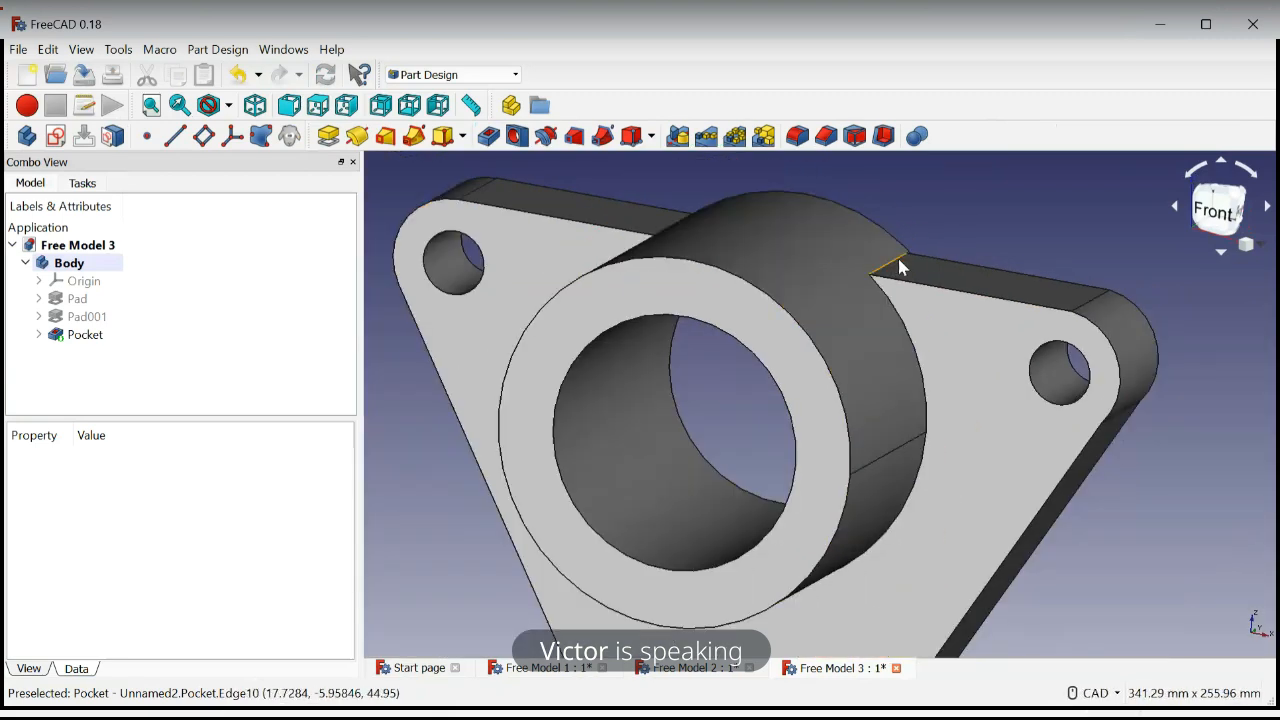
left_click(893, 270)
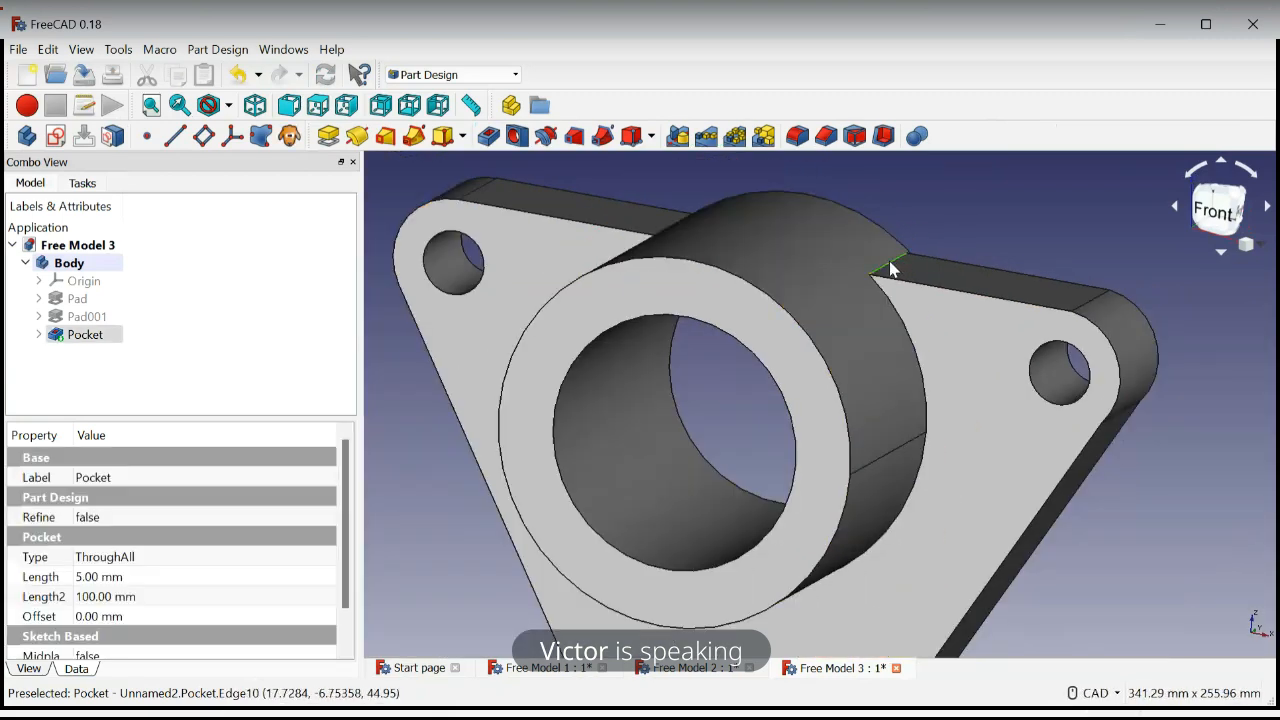
left_click(798, 137)
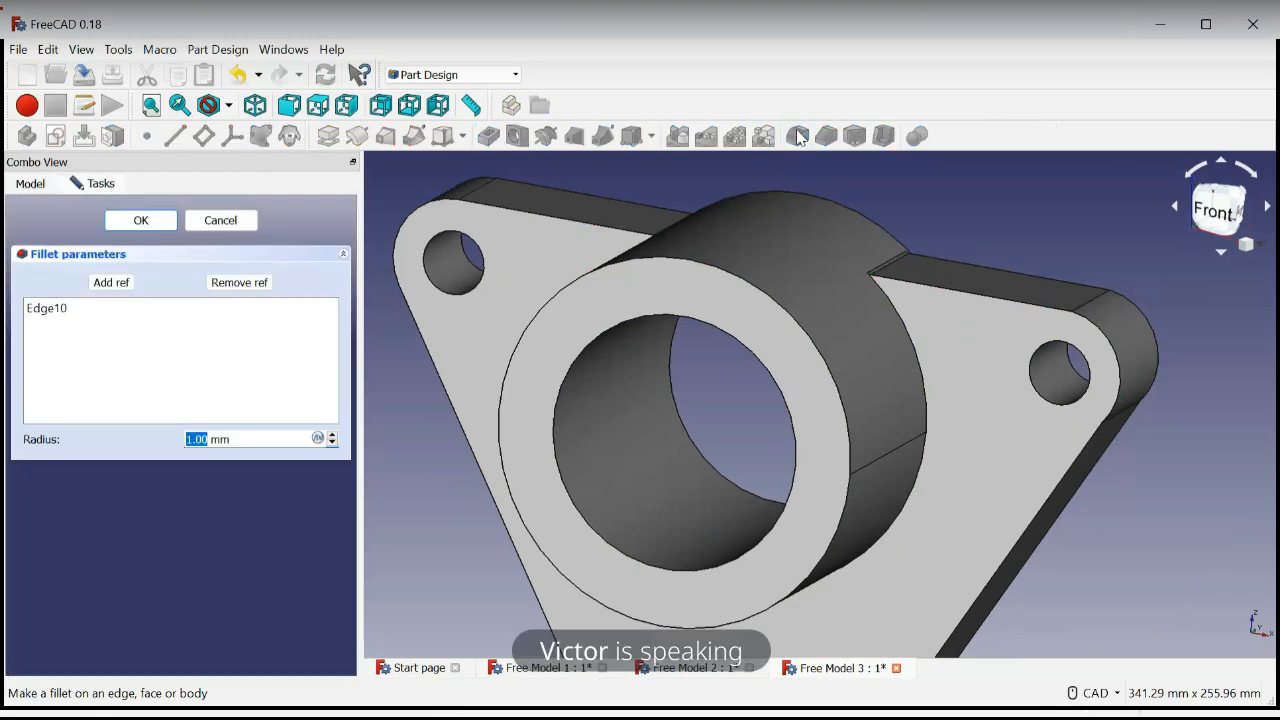
type("5")
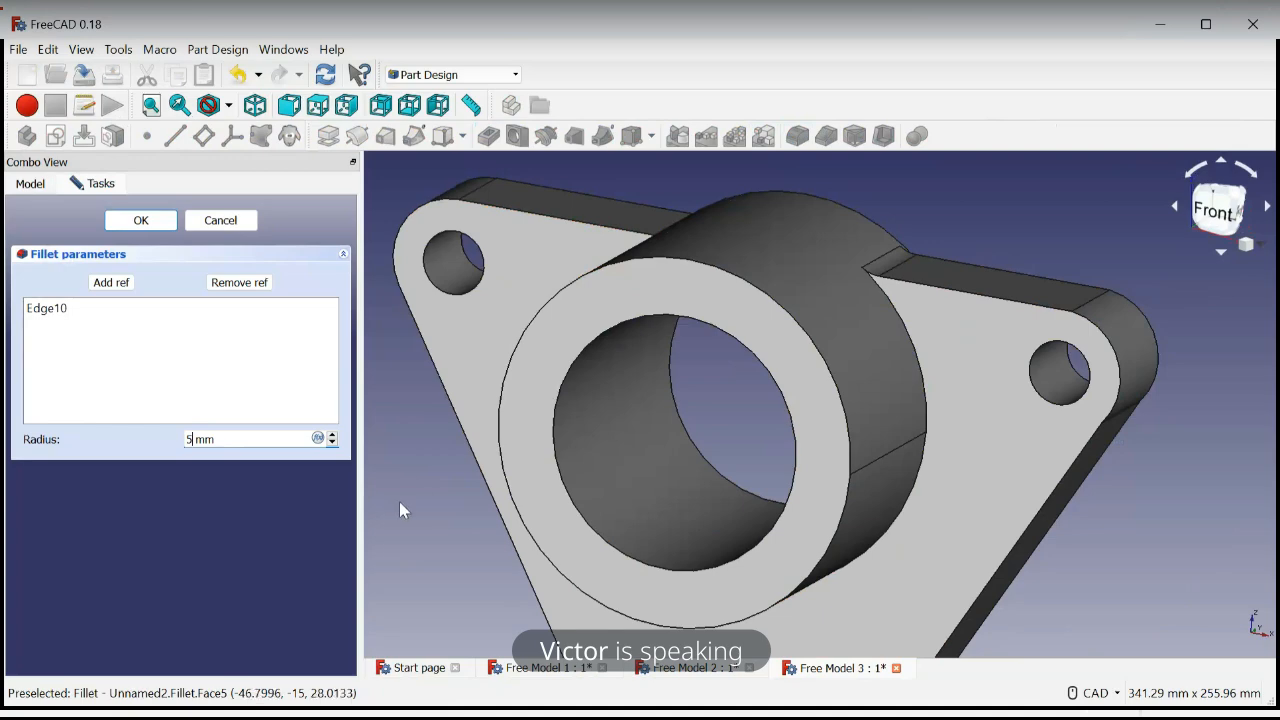
Add the matching junction edge on the other side of the cylinder to the fillet and finish it
middle_click_drag(405, 508, 593, 490)
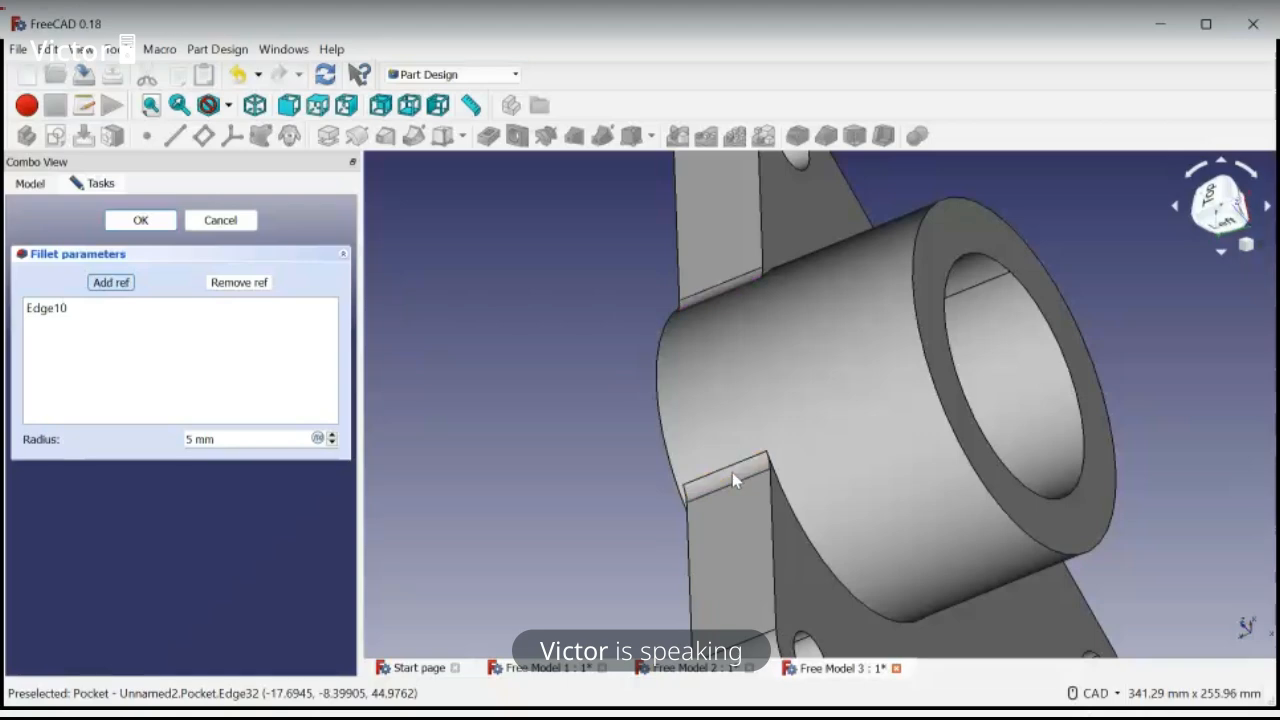
left_click(733, 474)
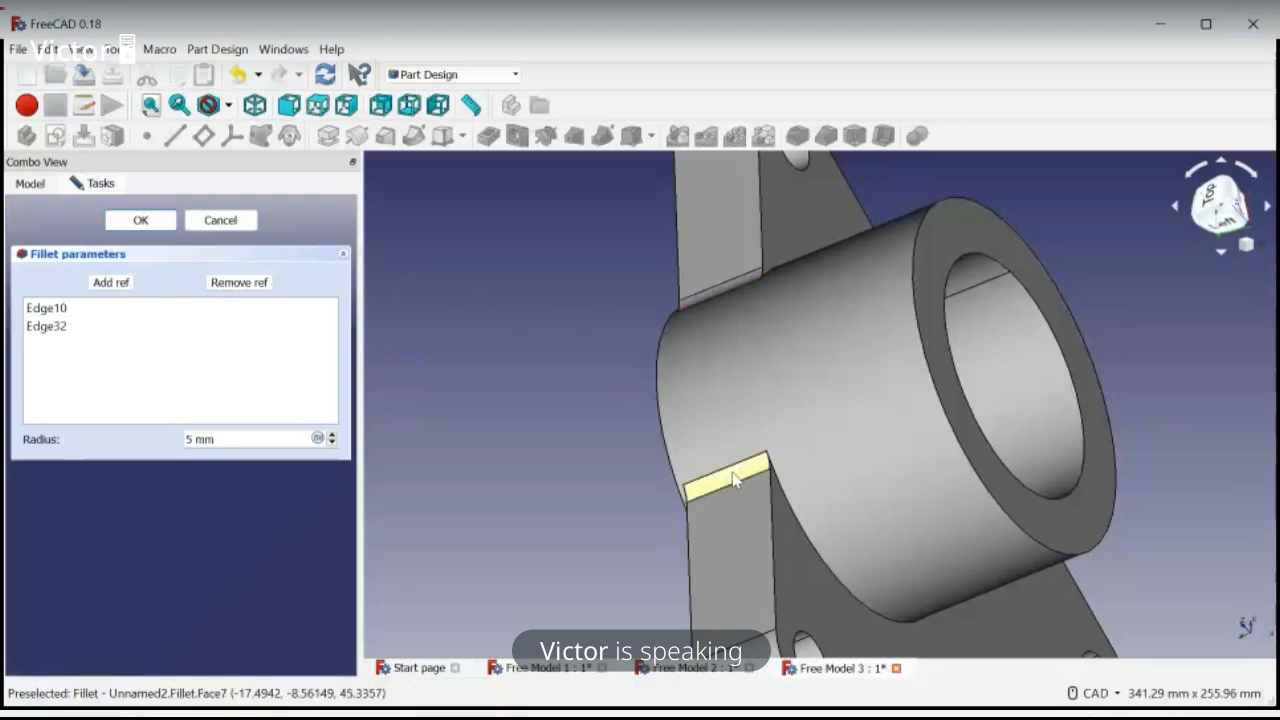
left_click(141, 222)
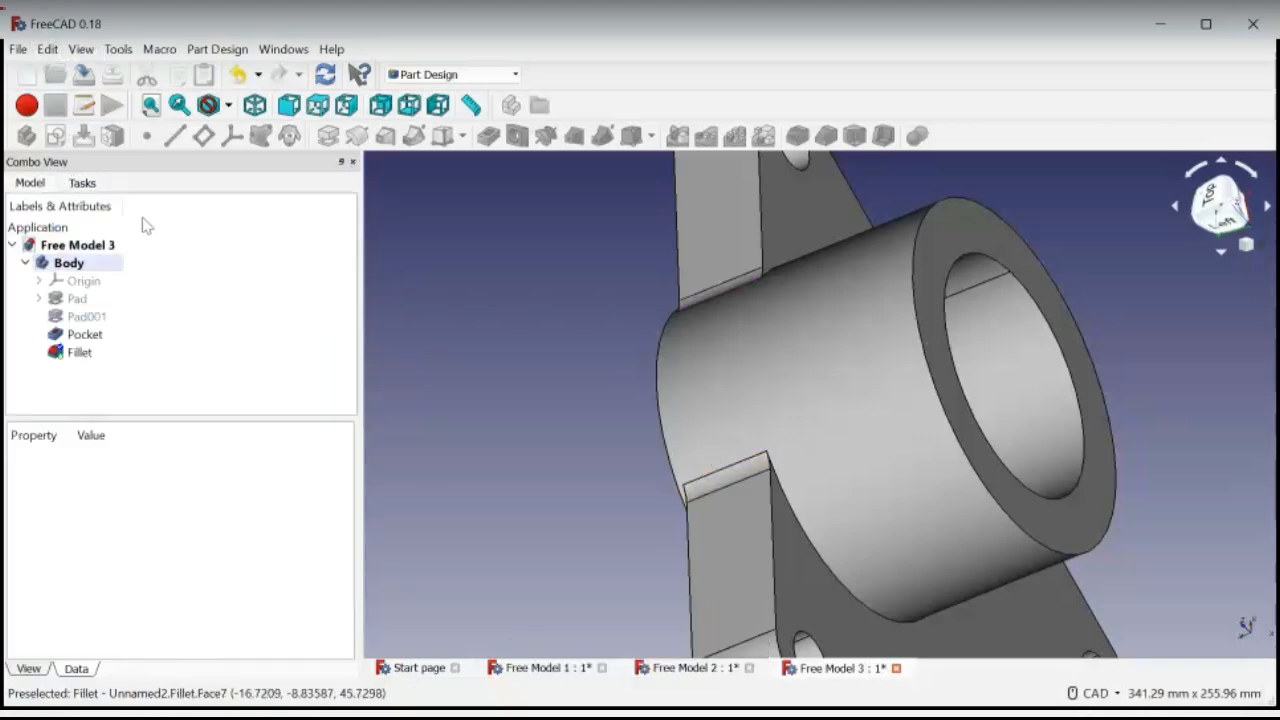
scroll(583, 405, "down", 5)
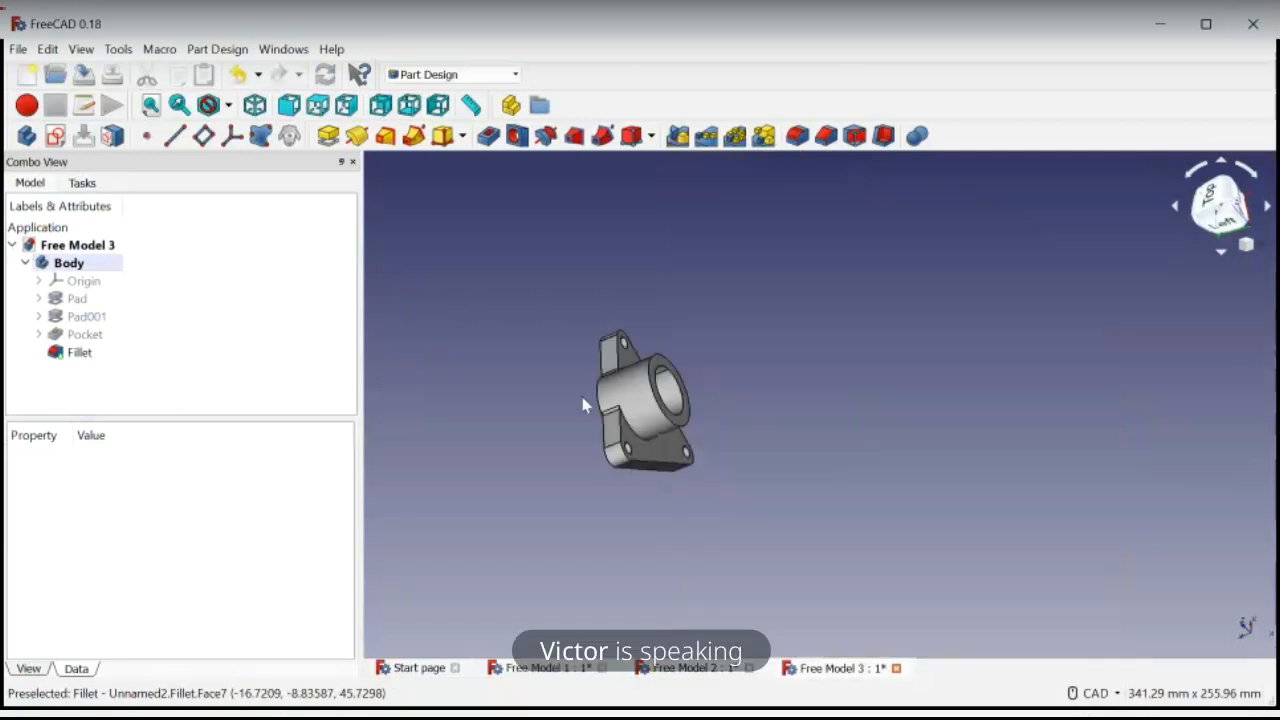
Fillet the inner and outer circular edges of the boss's front end face
scroll(583, 405, "up", 3)
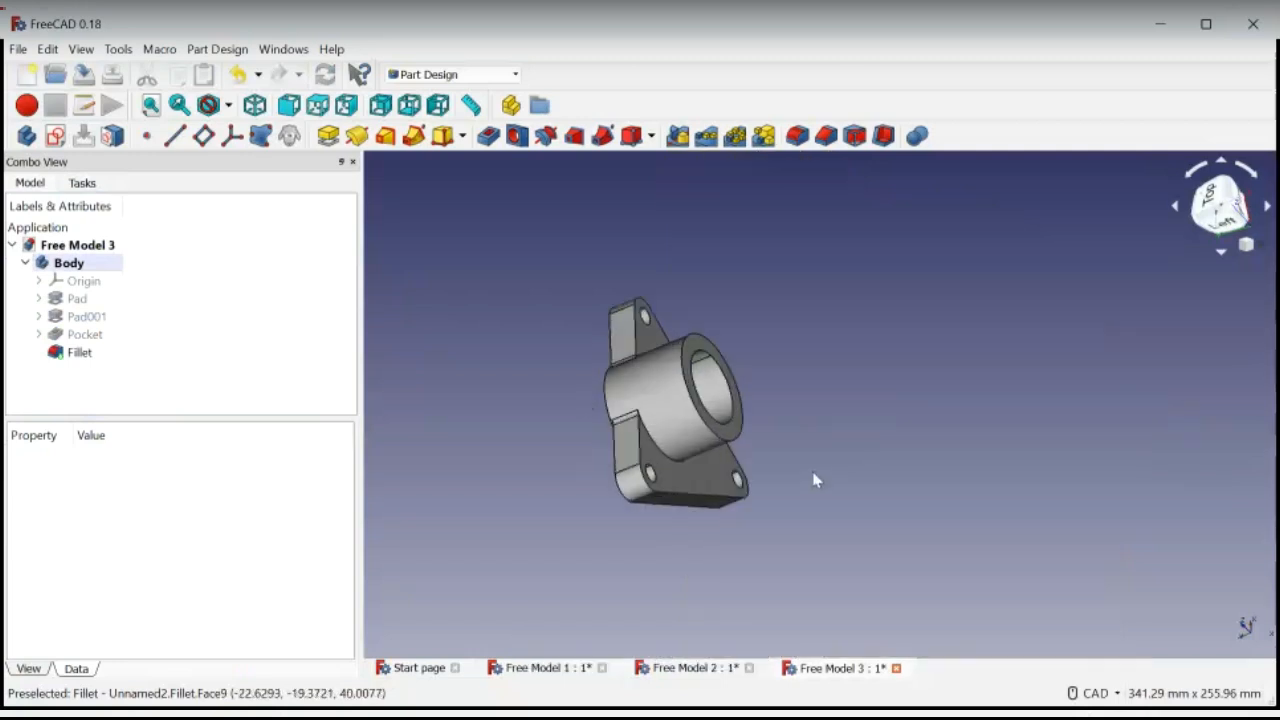
middle_click_drag(811, 476, 811, 470)
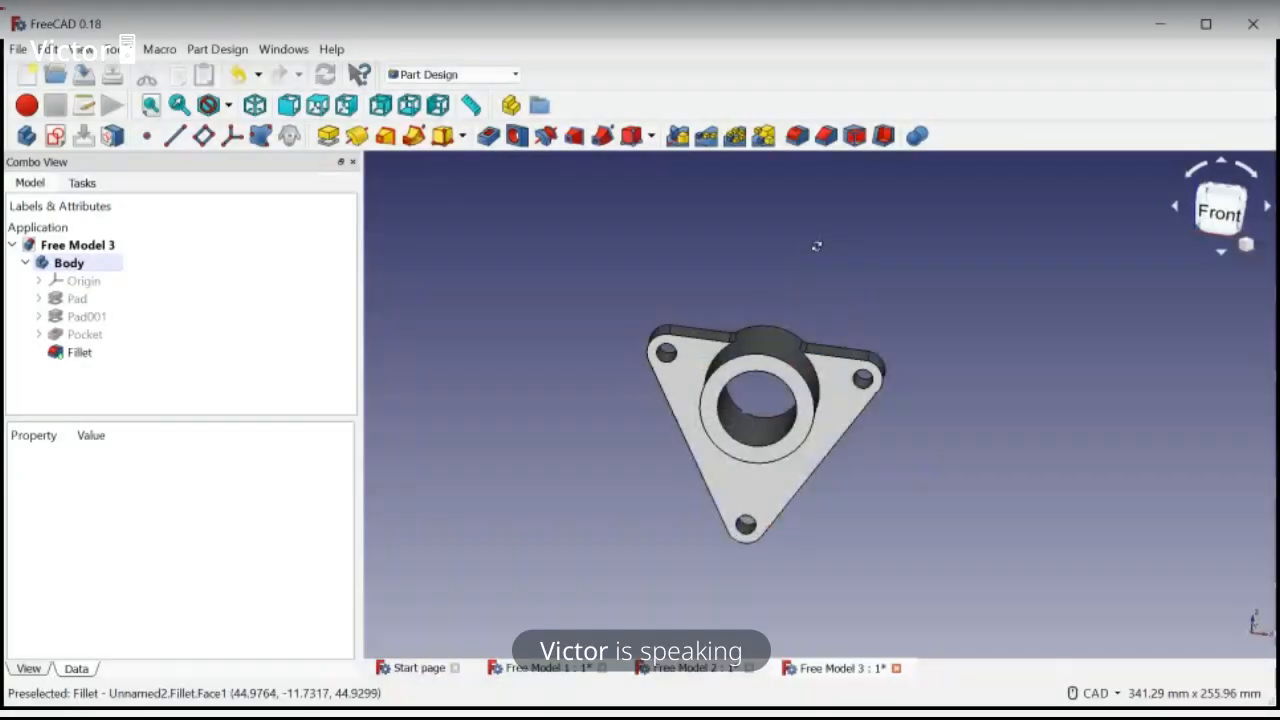
middle_click_drag(848, 228, 834, 232)
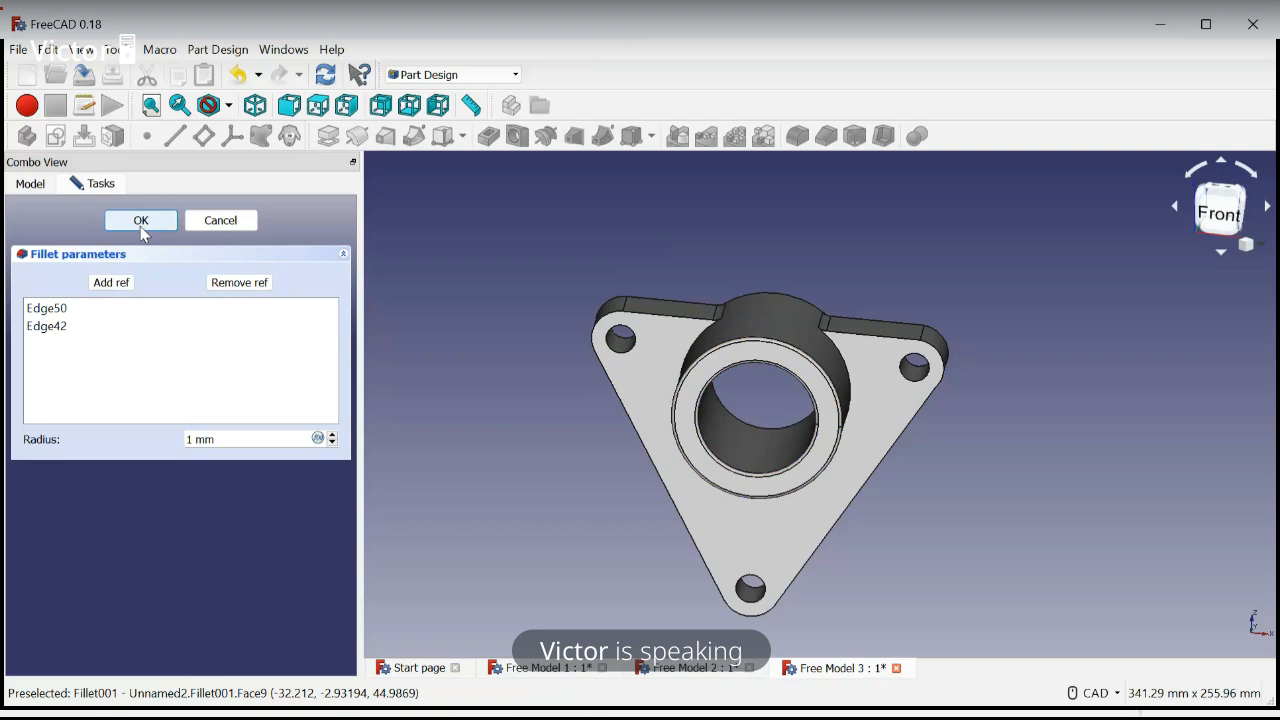
left_click(142, 229)
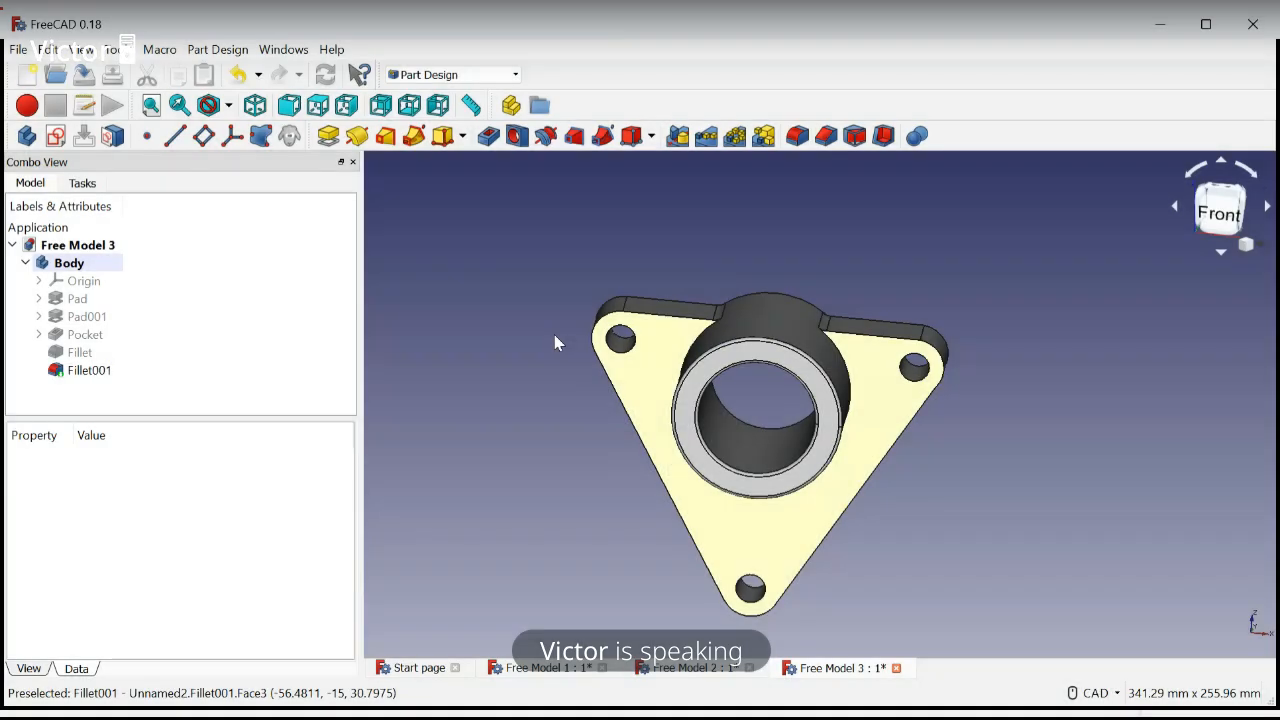
Fillet the front rims of the three corner holes with a 1 mm radius and save the document
left_click(610, 330)
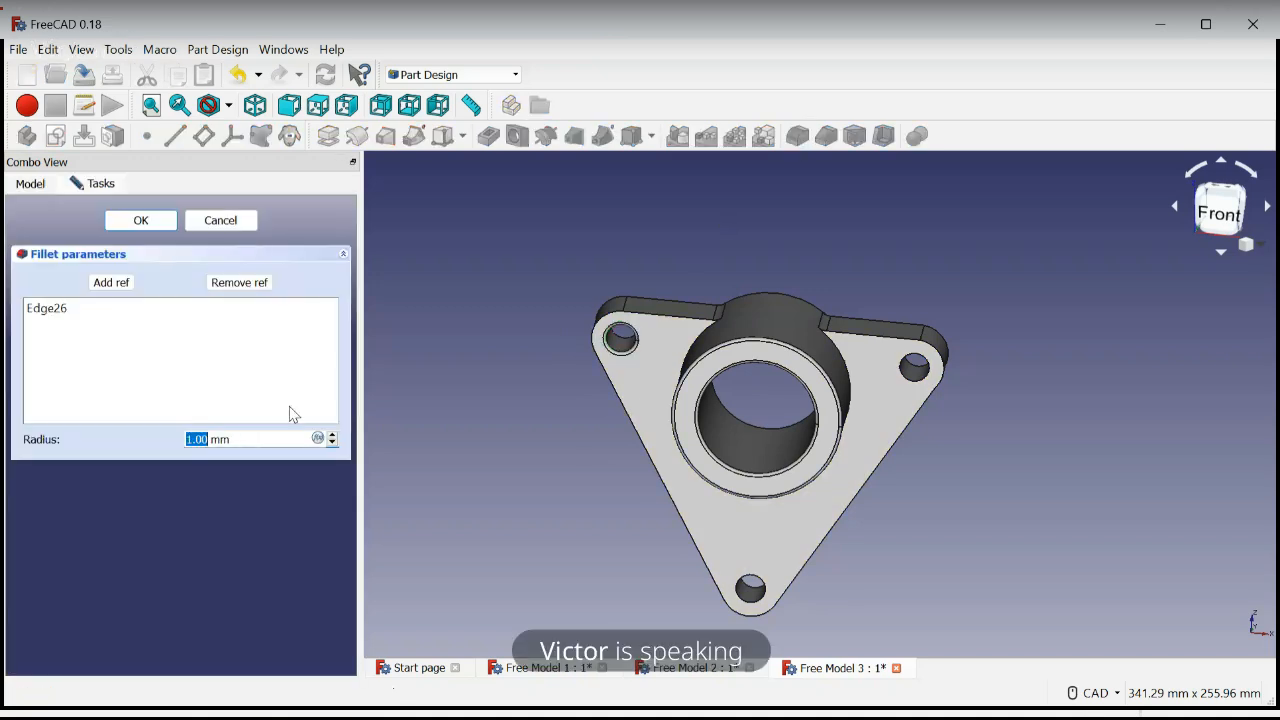
left_click(118, 284)
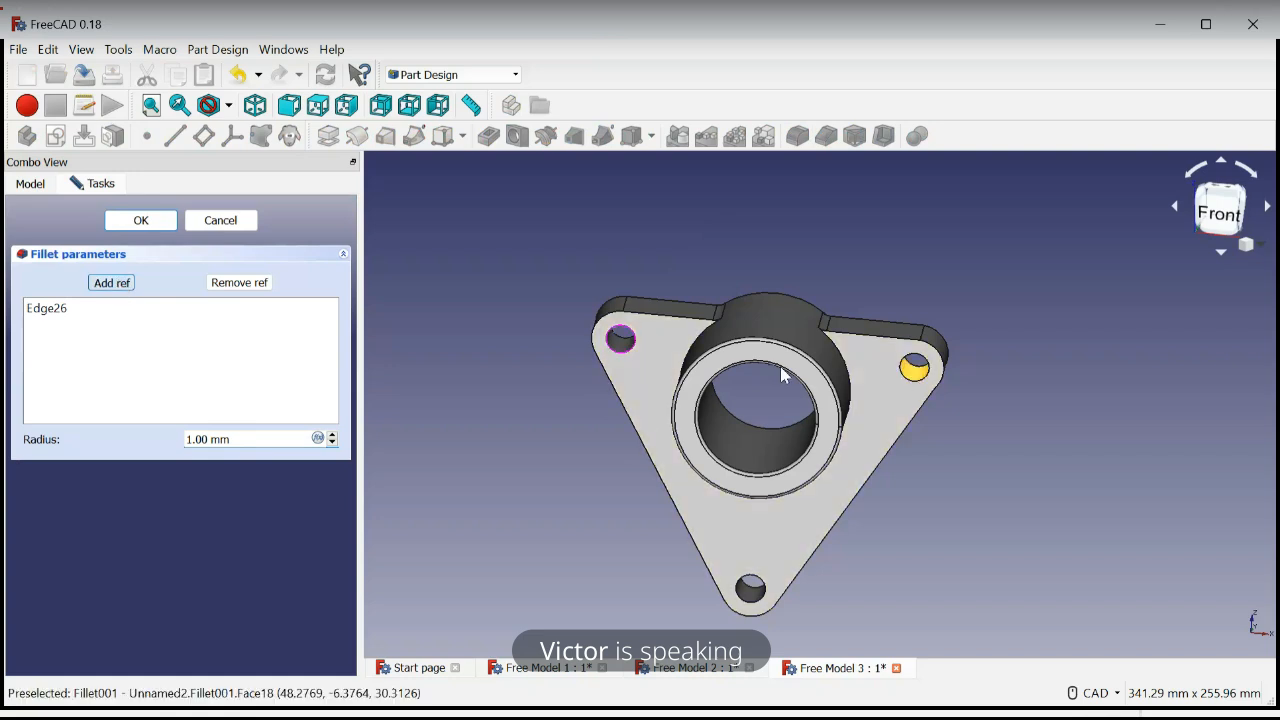
left_click(918, 390)
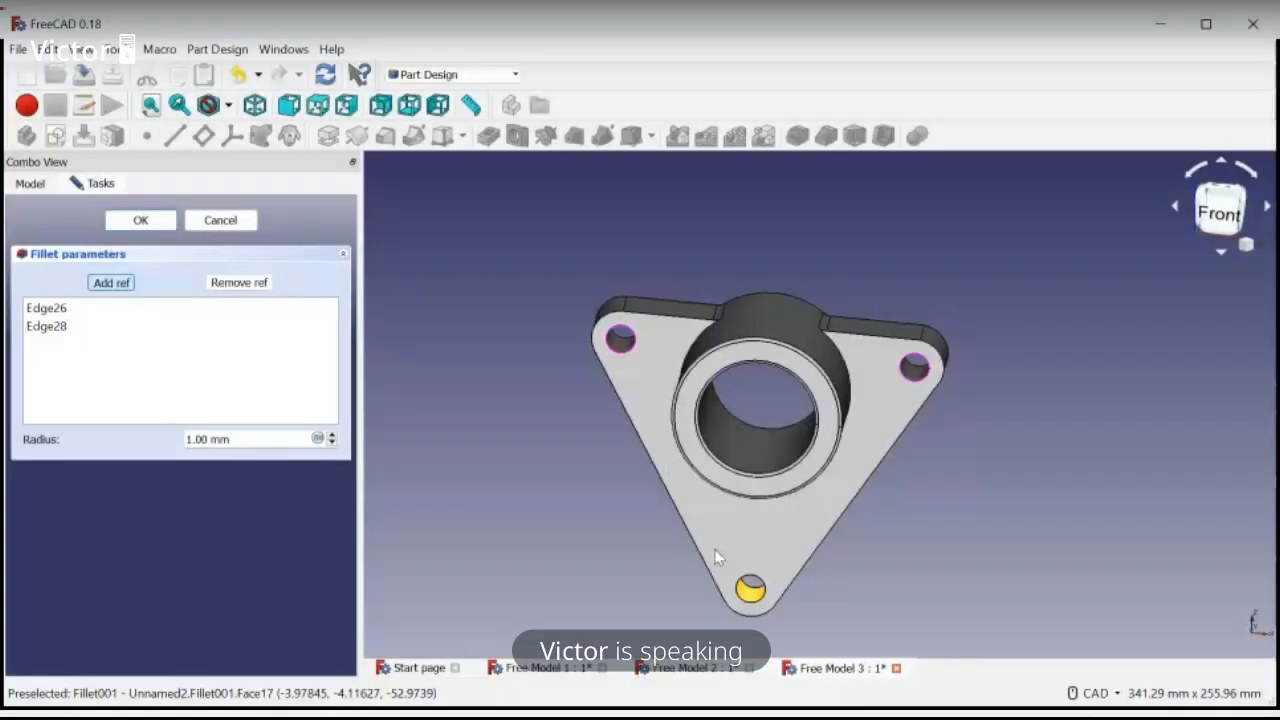
left_click(740, 590)
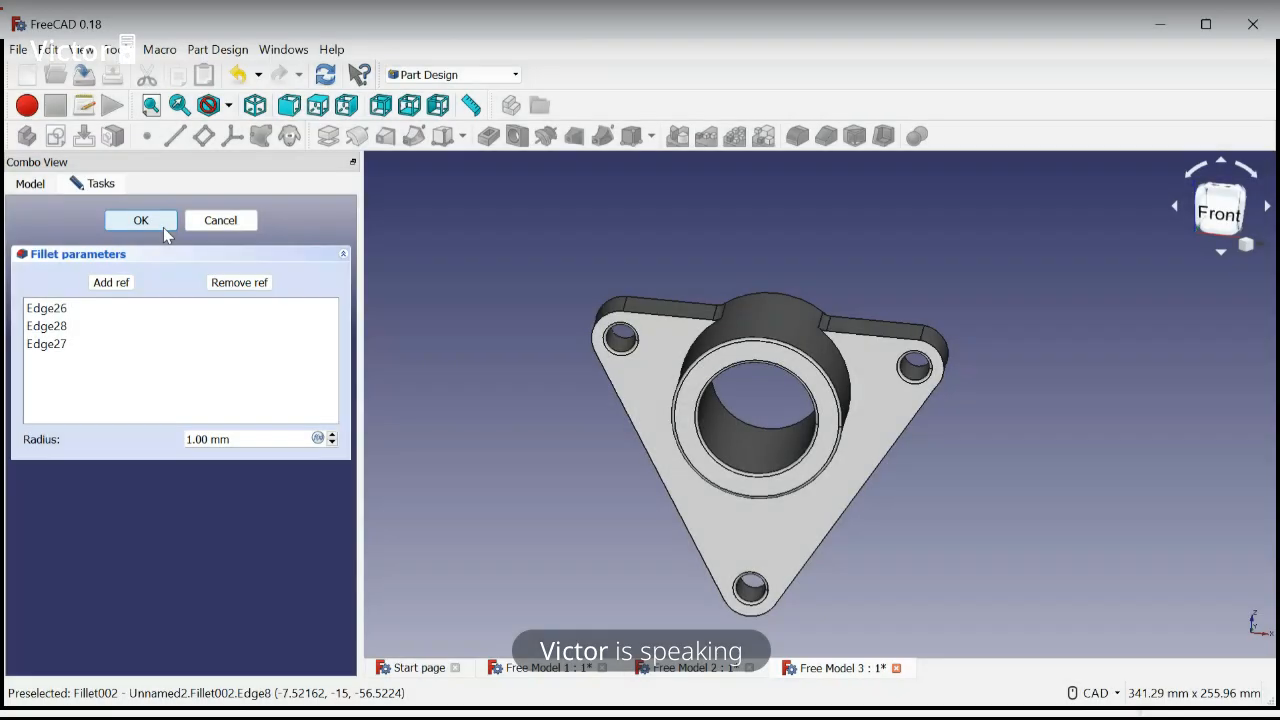
left_click(140, 220)
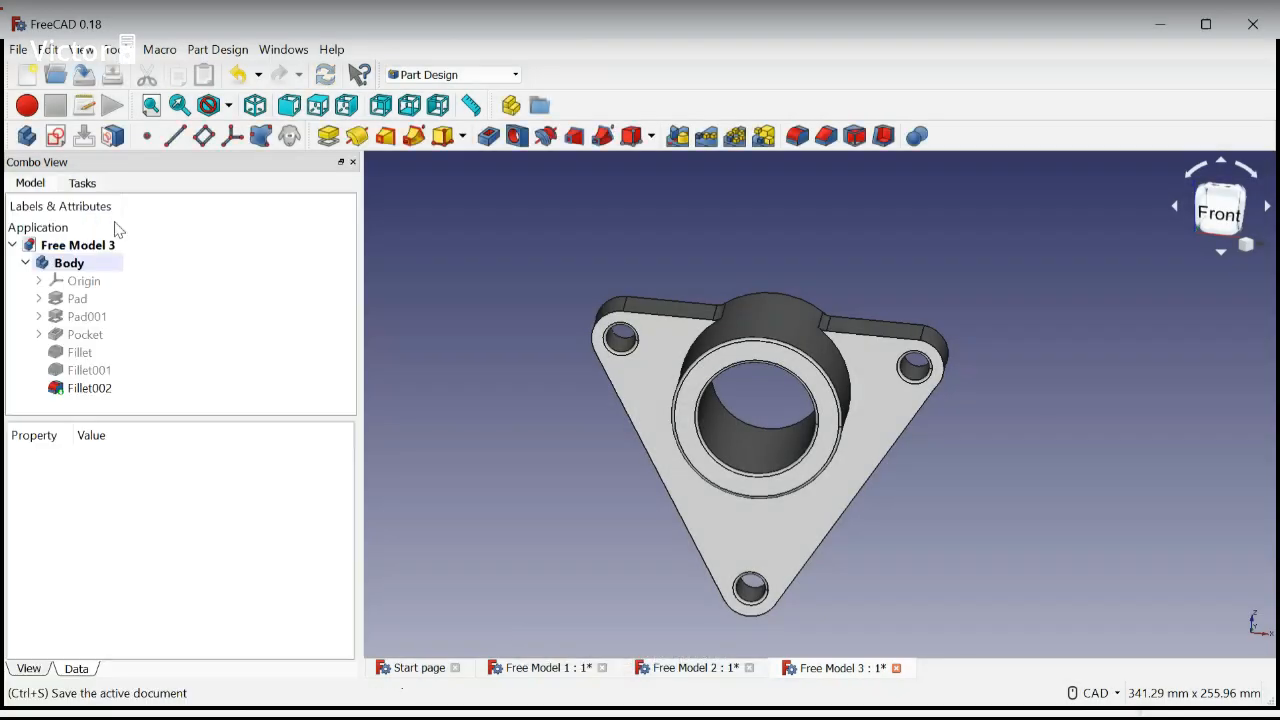
left_click(84, 73)
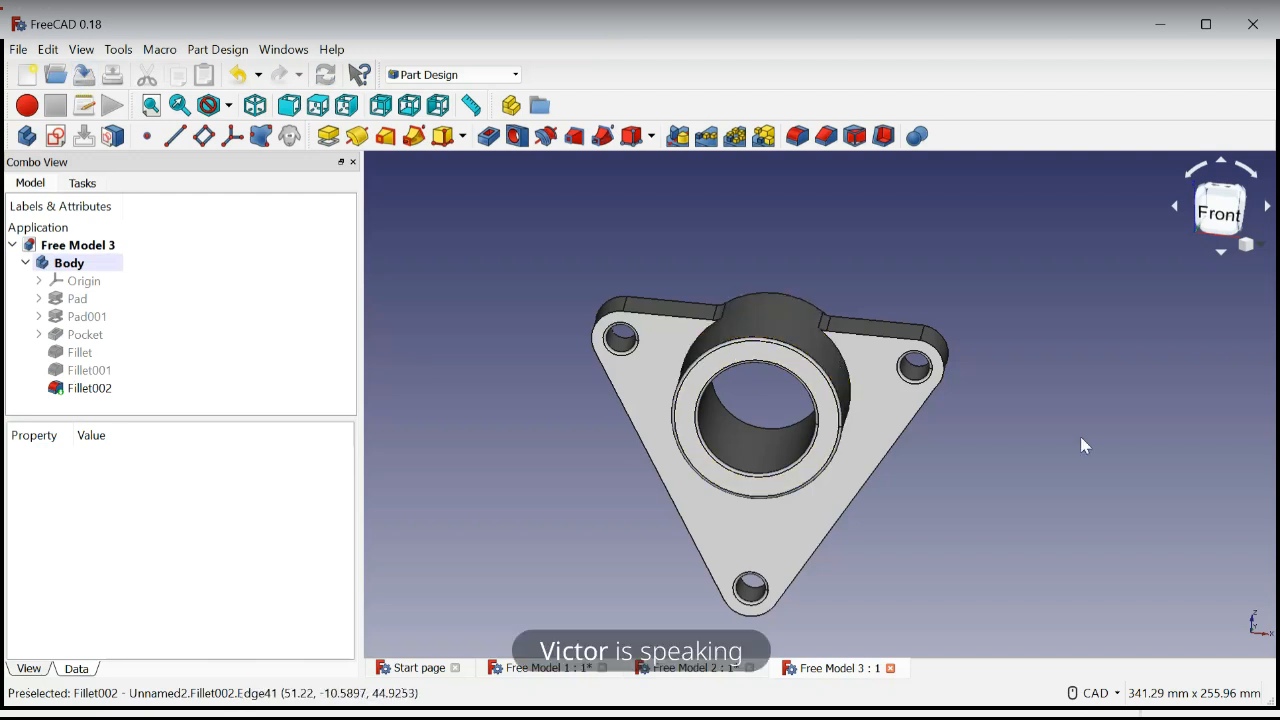
middle_click_drag(1083, 445, 1034, 457)
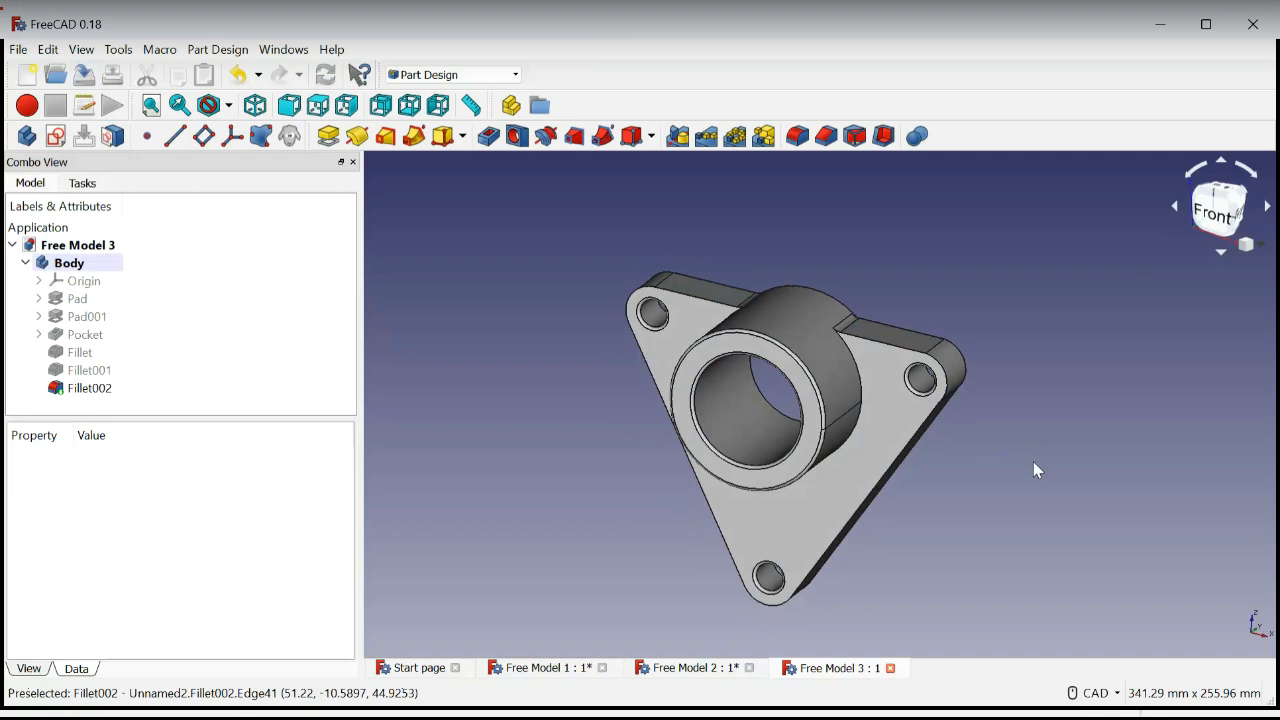